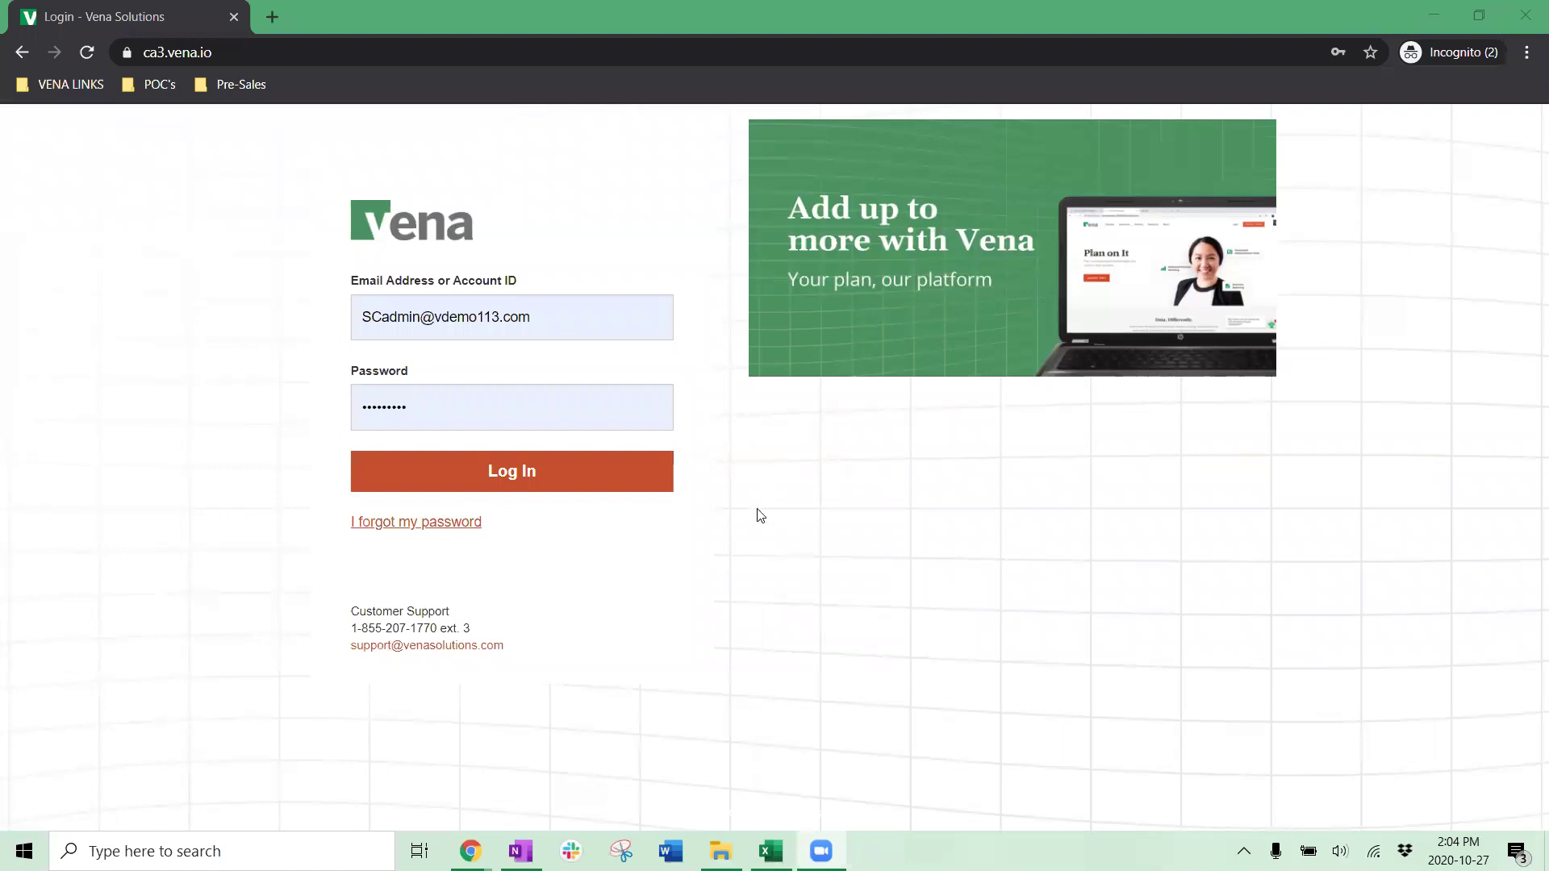
# Step: Log in with the prefilled admin credentials and expand the Accounting and FP&A folders in the Manager
pyautogui.click(627, 490)
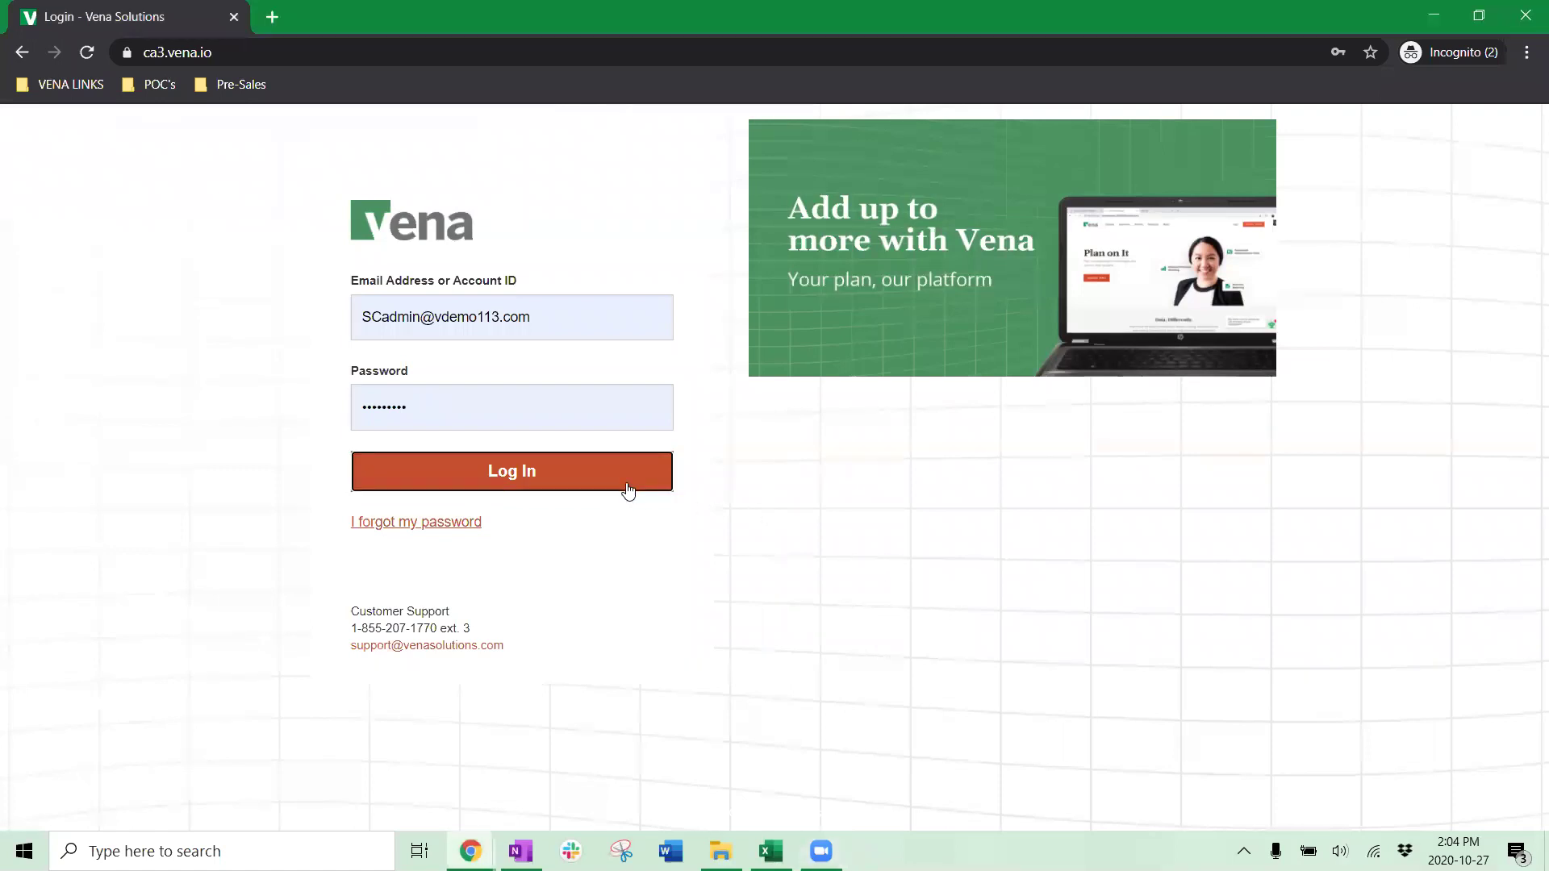
pyautogui.click(628, 490)
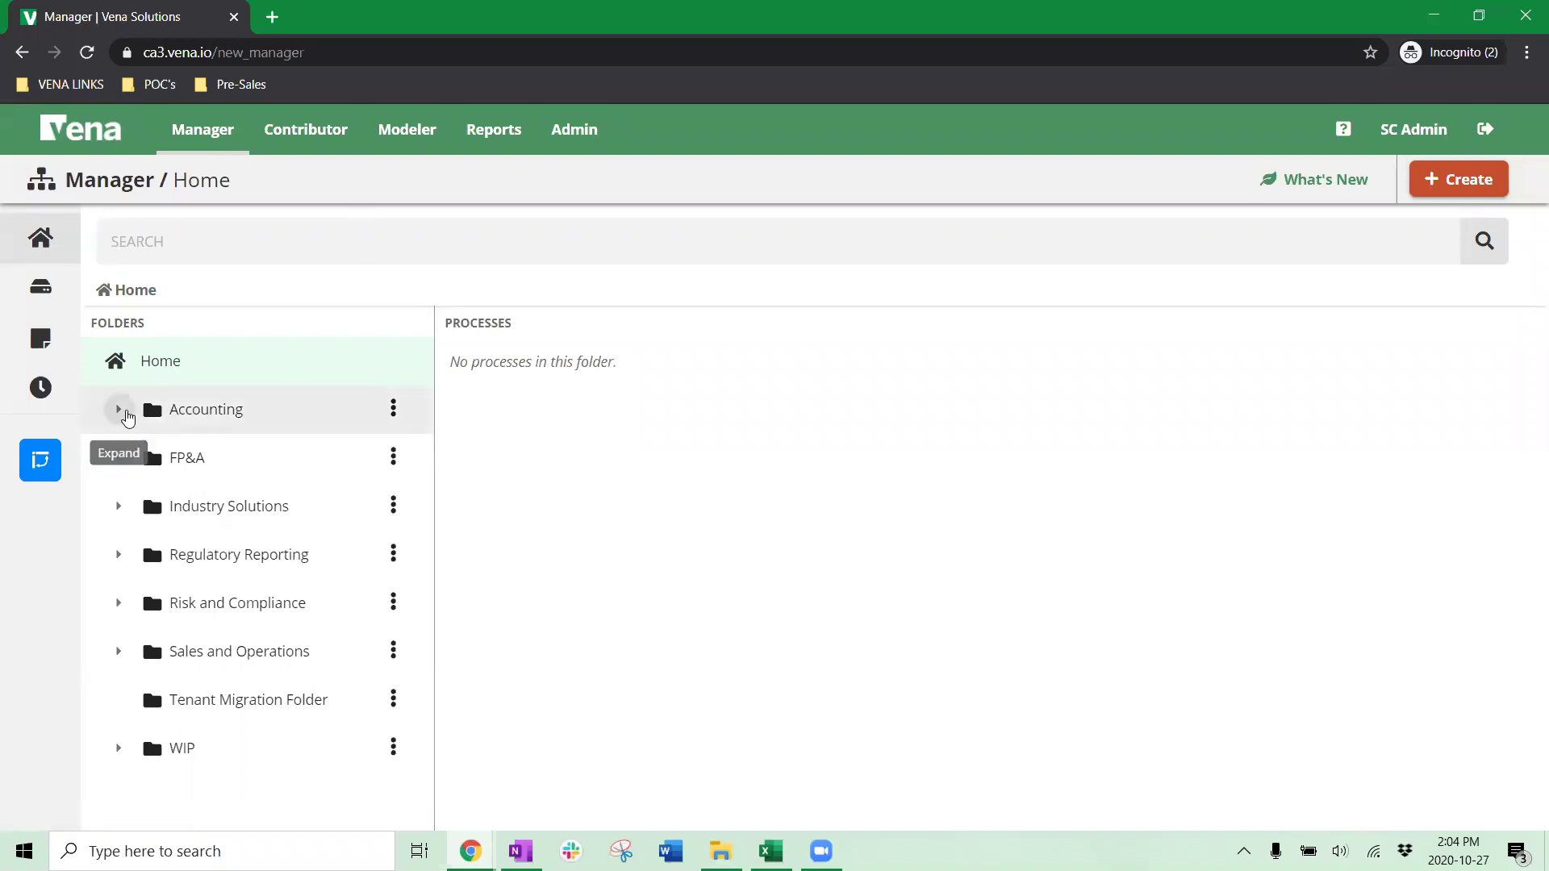
pyautogui.click(125, 413)
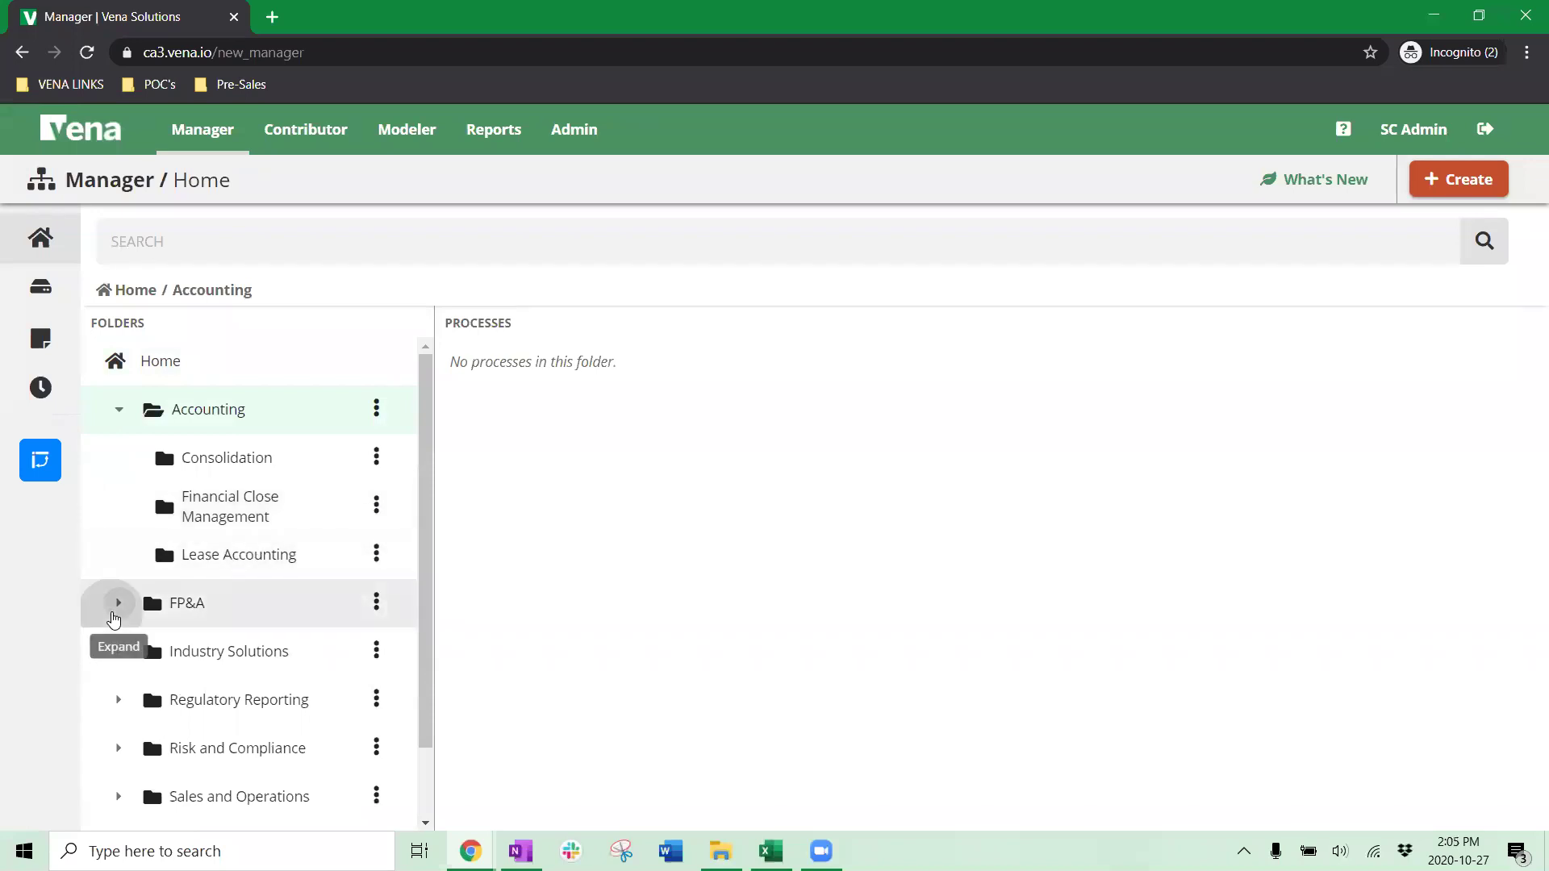
pyautogui.click(119, 605)
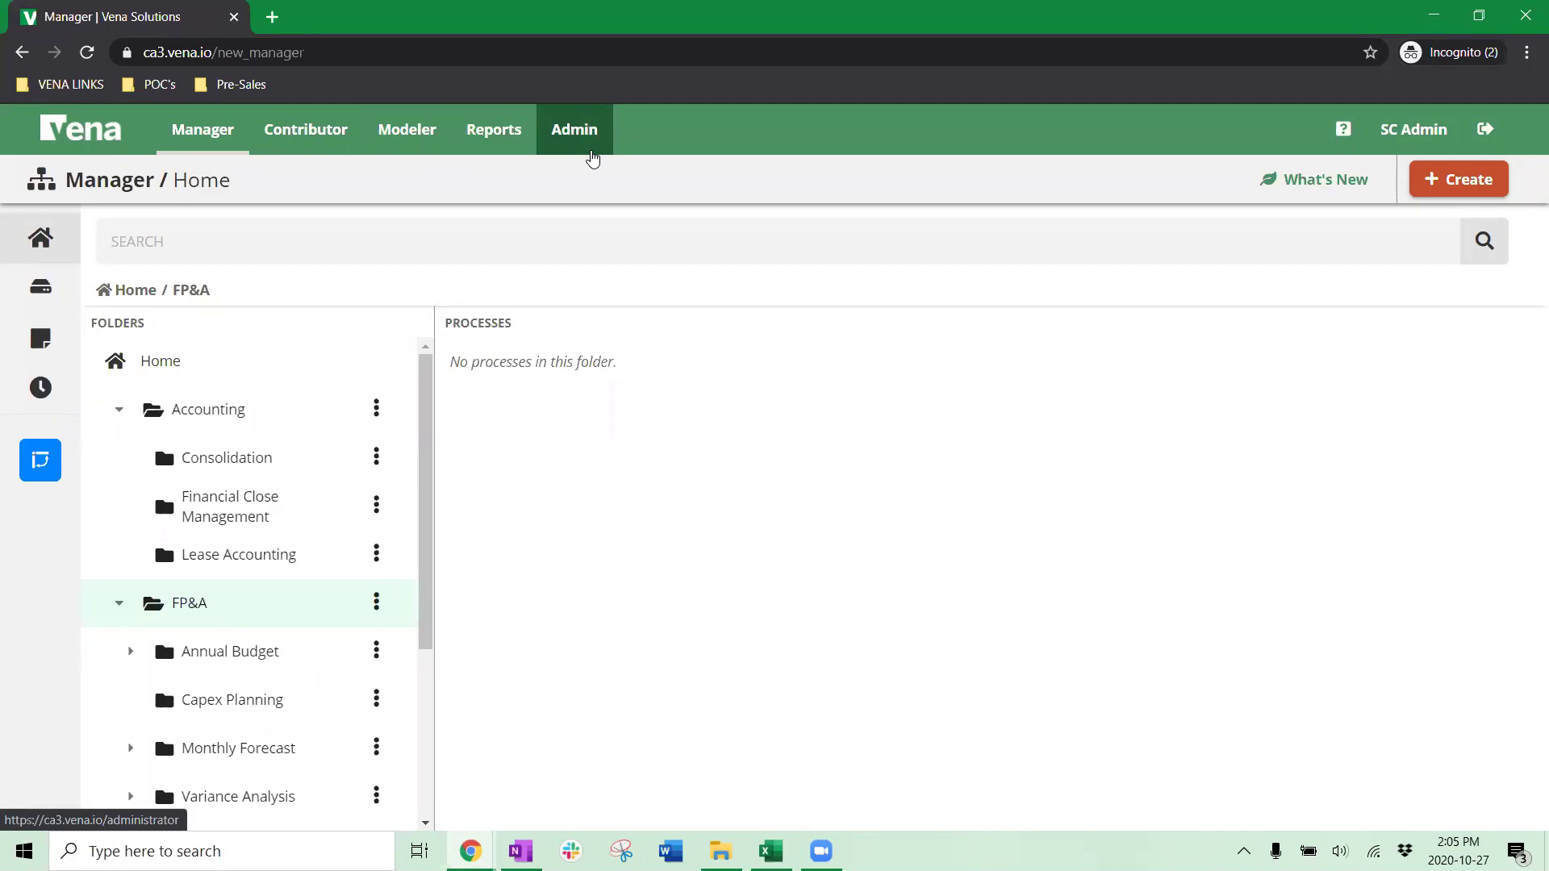
# Step: Open the Modeler's Account dimension and fully expand the Net Income hierarchy under All Accounts to review its members
pyautogui.click(409, 148)
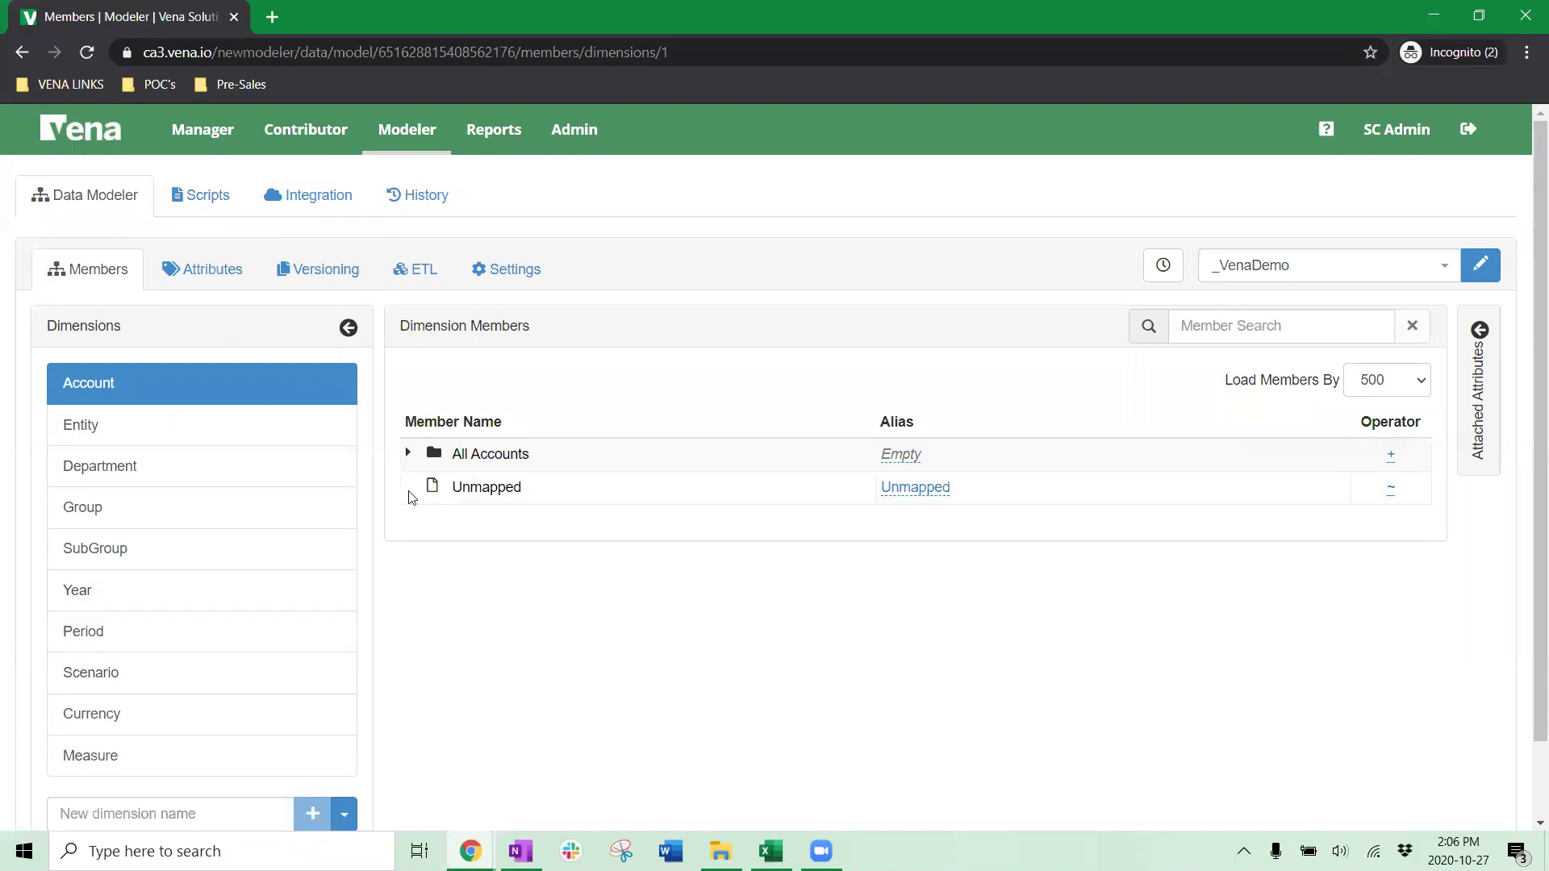
pyautogui.click(409, 454)
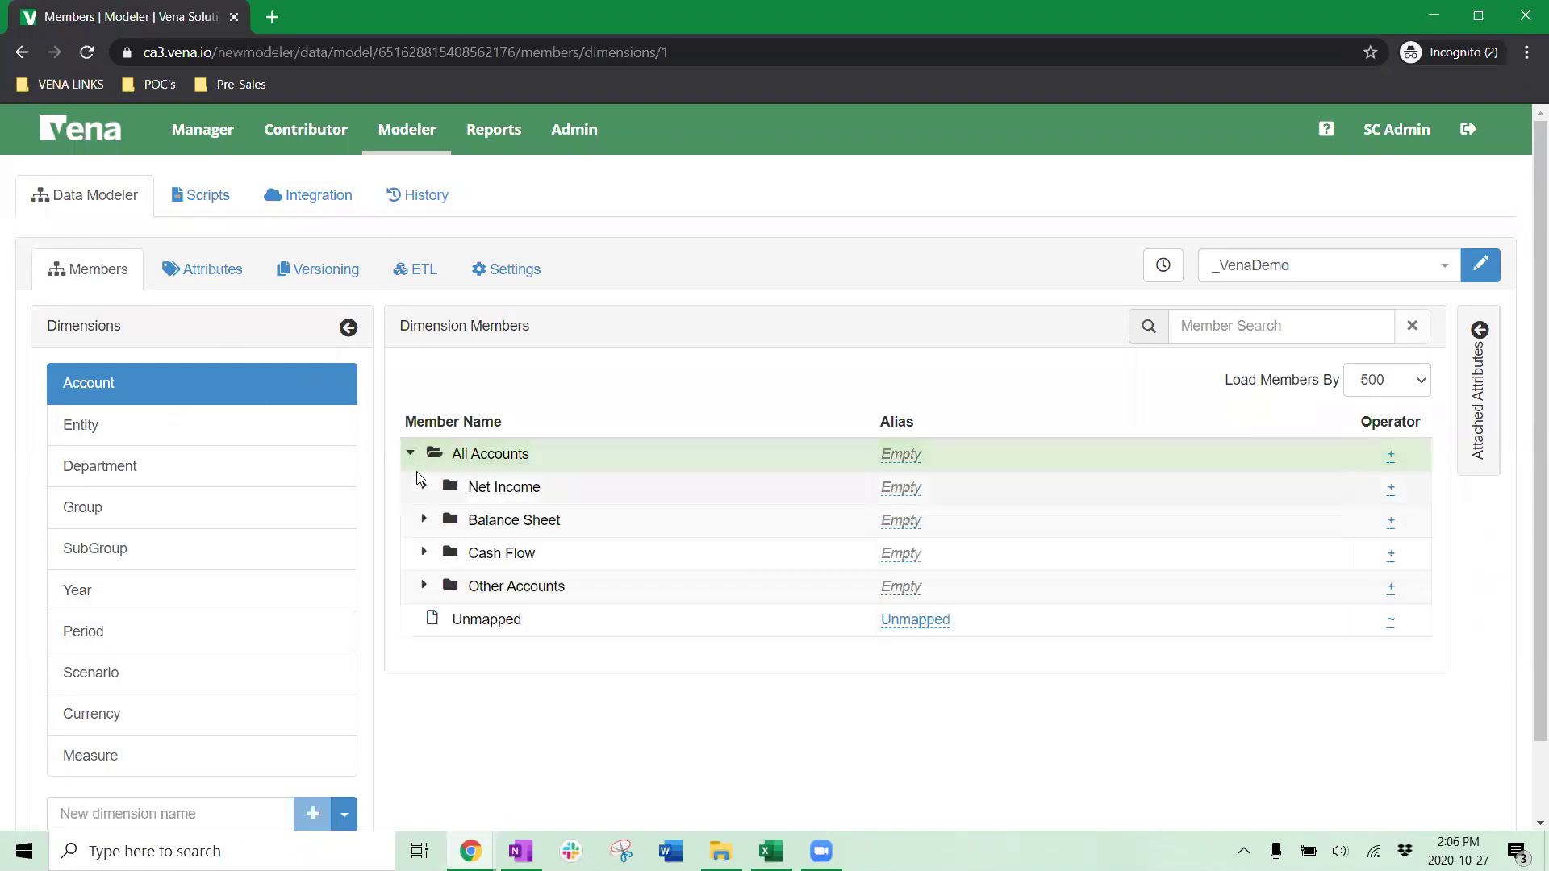
pyautogui.rightClick(599, 490)
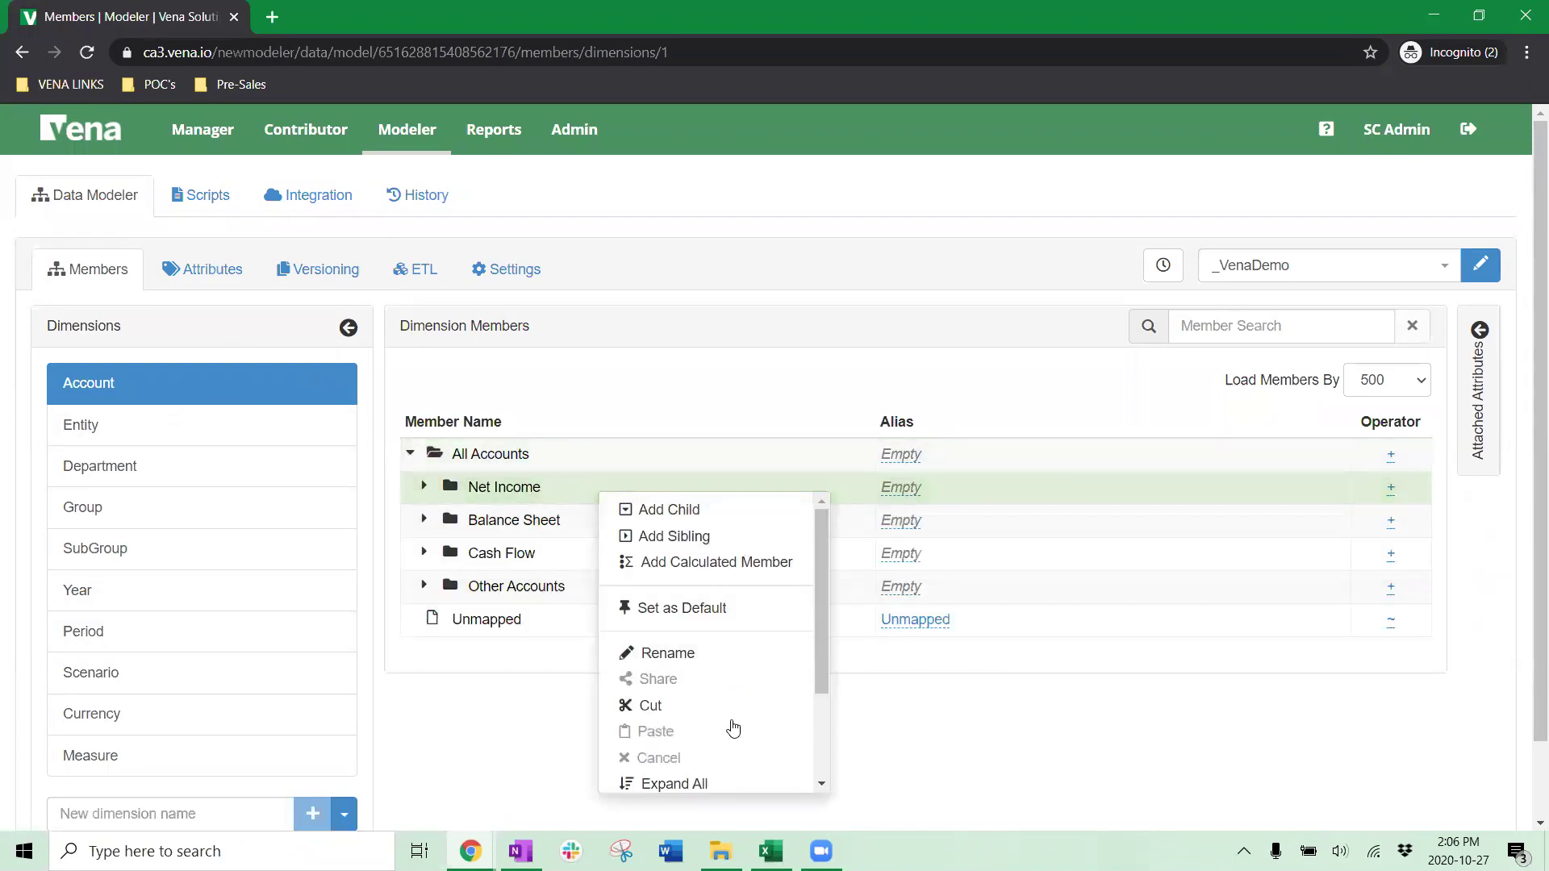
pyautogui.click(726, 781)
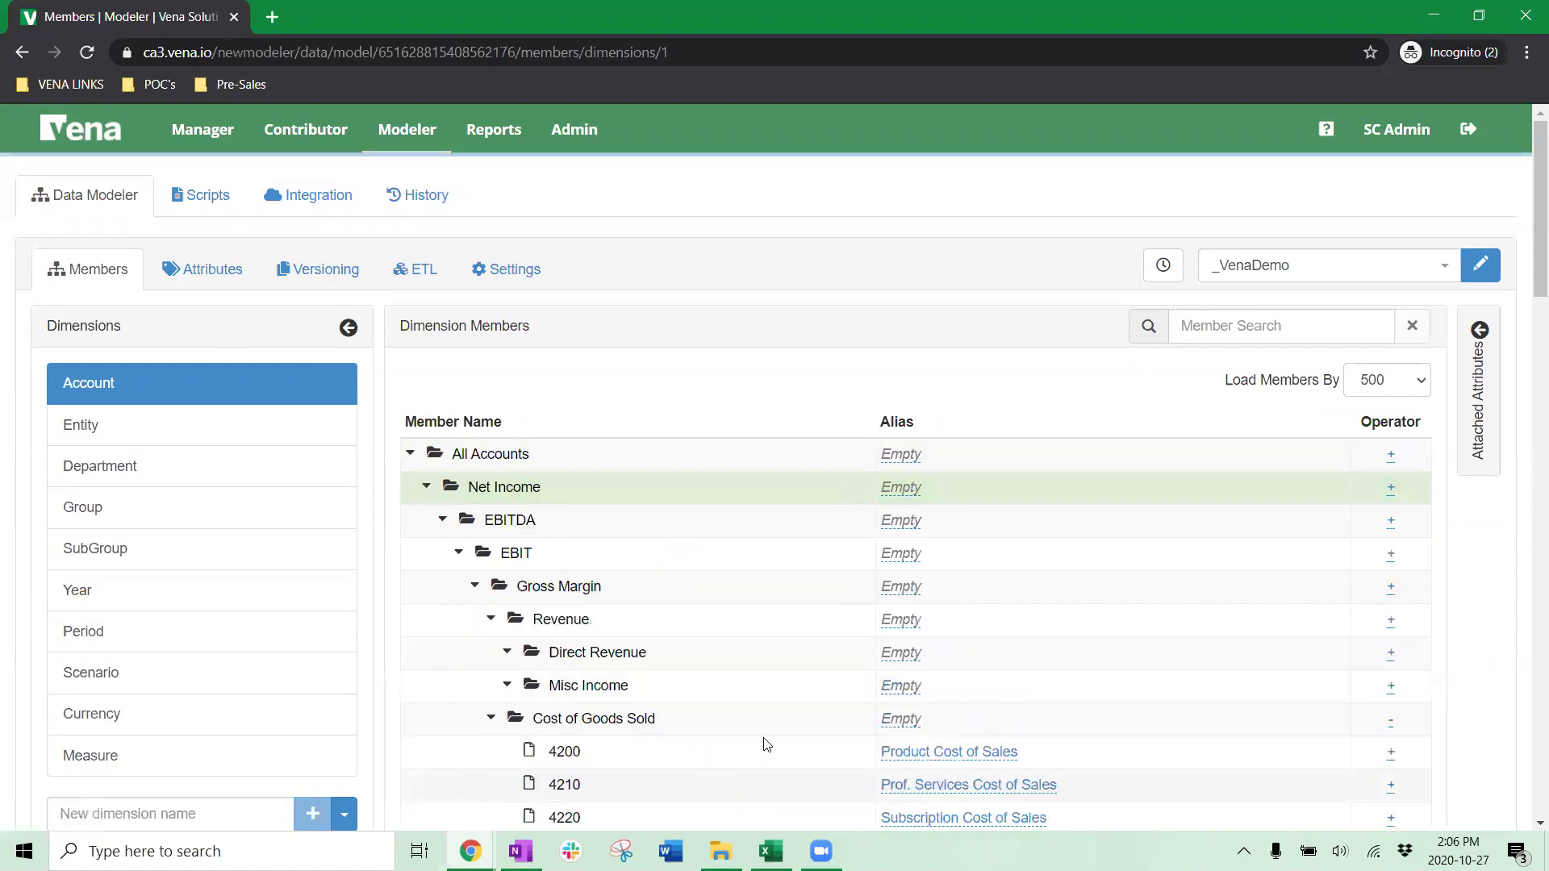
pyautogui.scroll(-2, 853, 494)
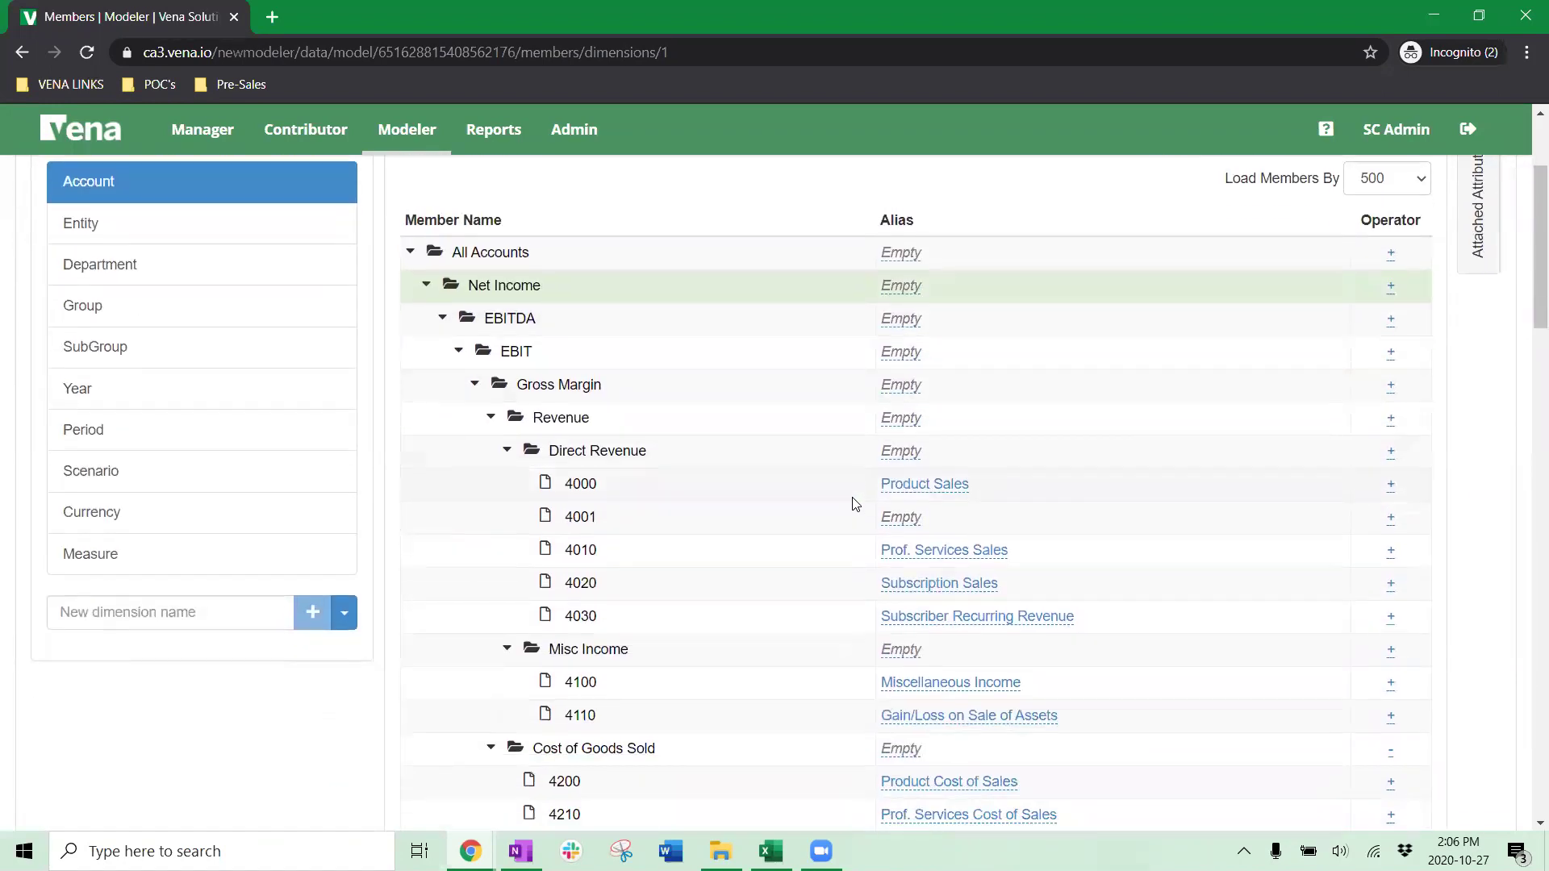
pyautogui.scroll(-1, 855, 503)
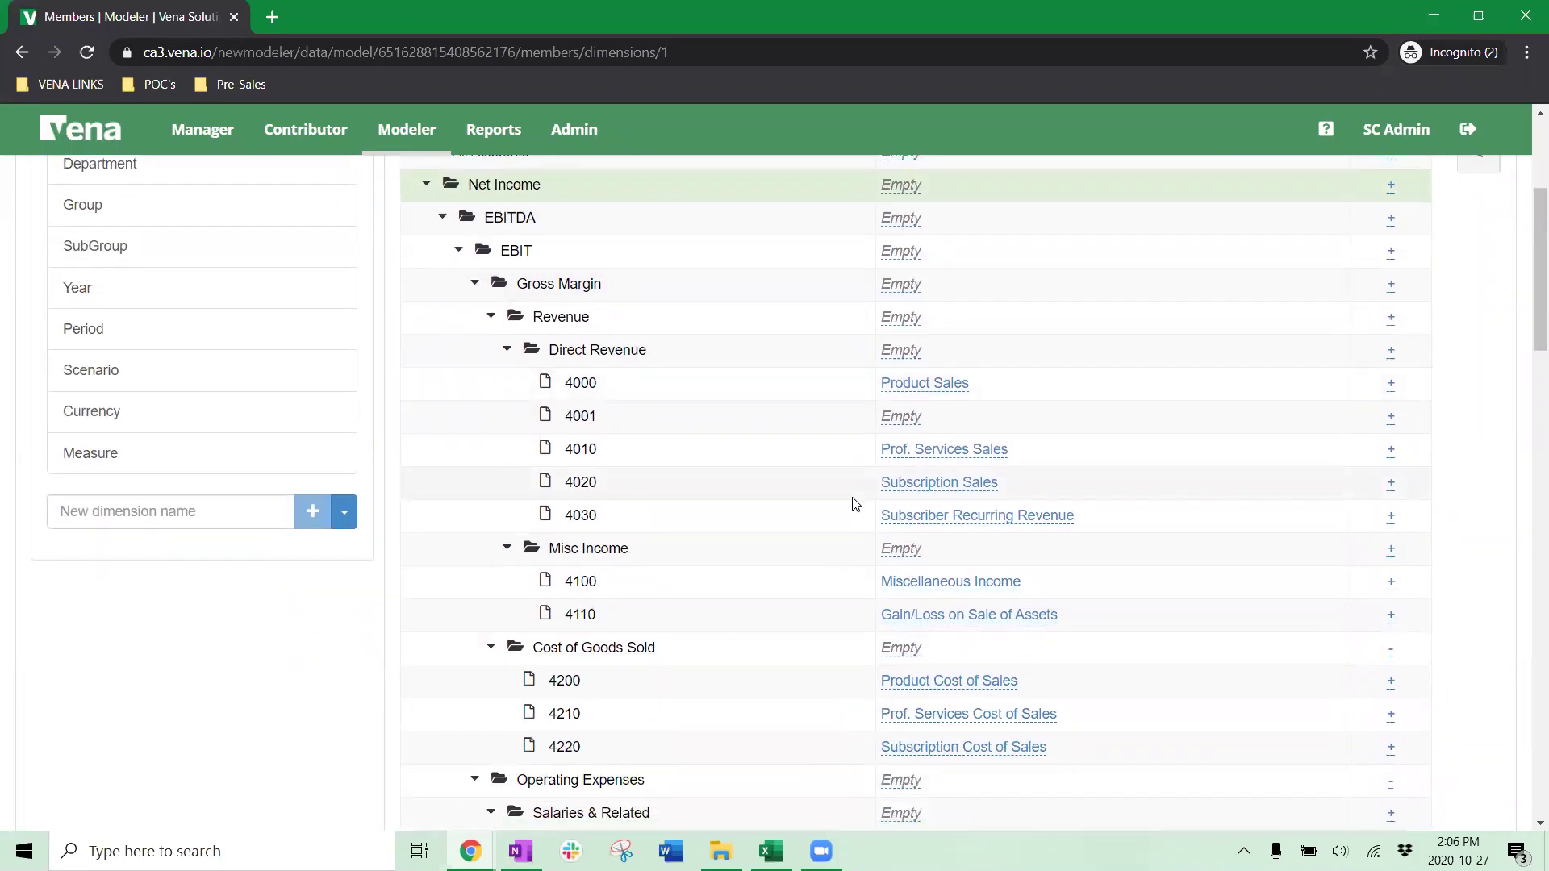
pyautogui.scroll(1, 855, 503)
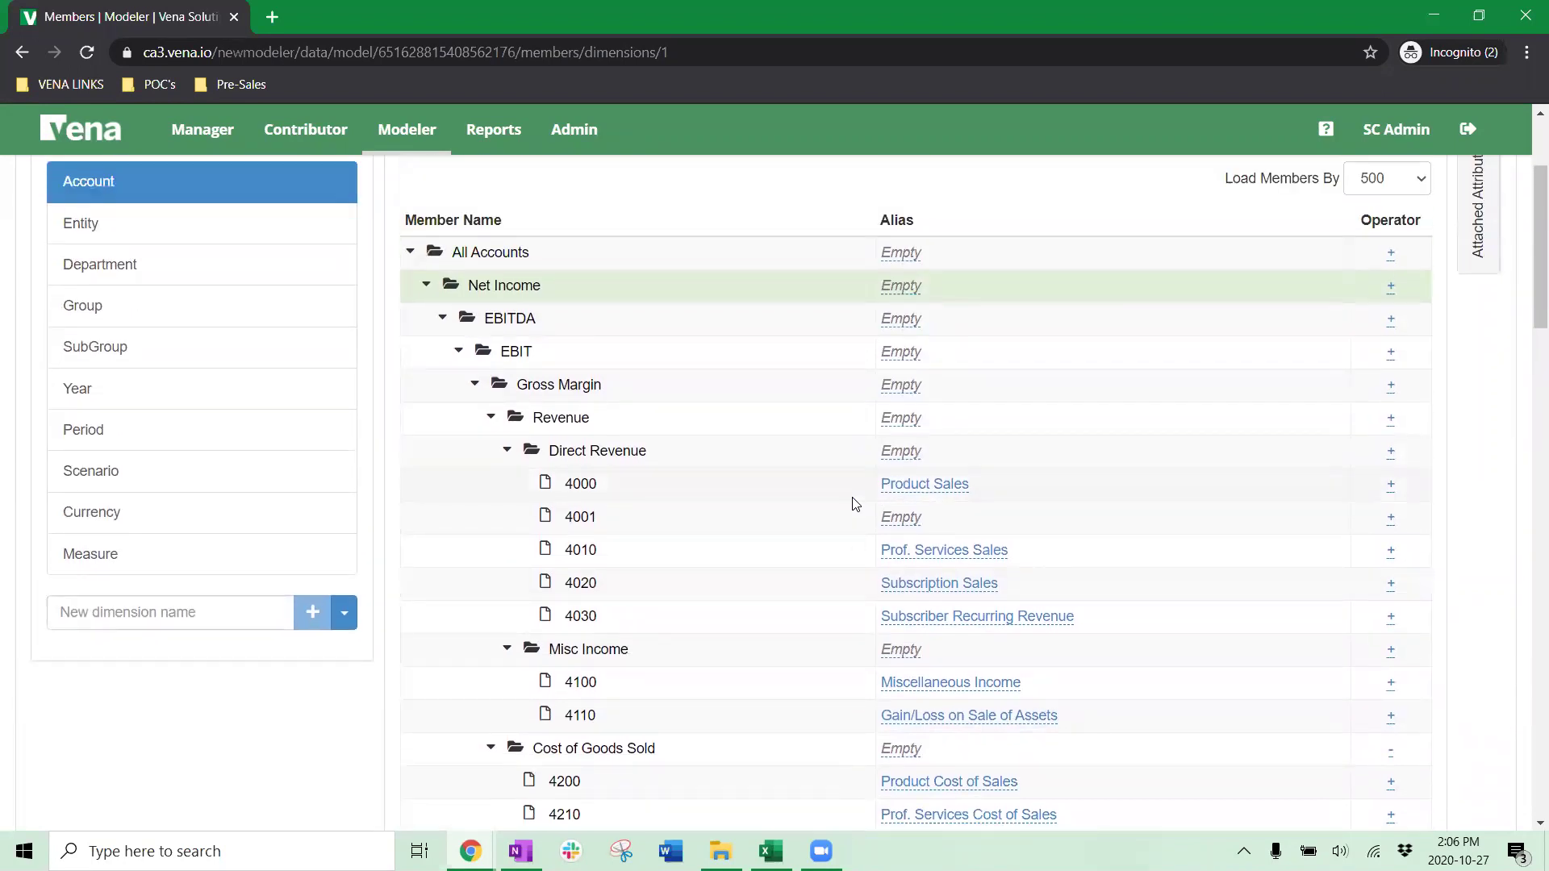
# Step: In the Entity dimension, expand Total Org by Function down to the Manufacturing Centers and Sales & Distribution members
pyautogui.click(212, 230)
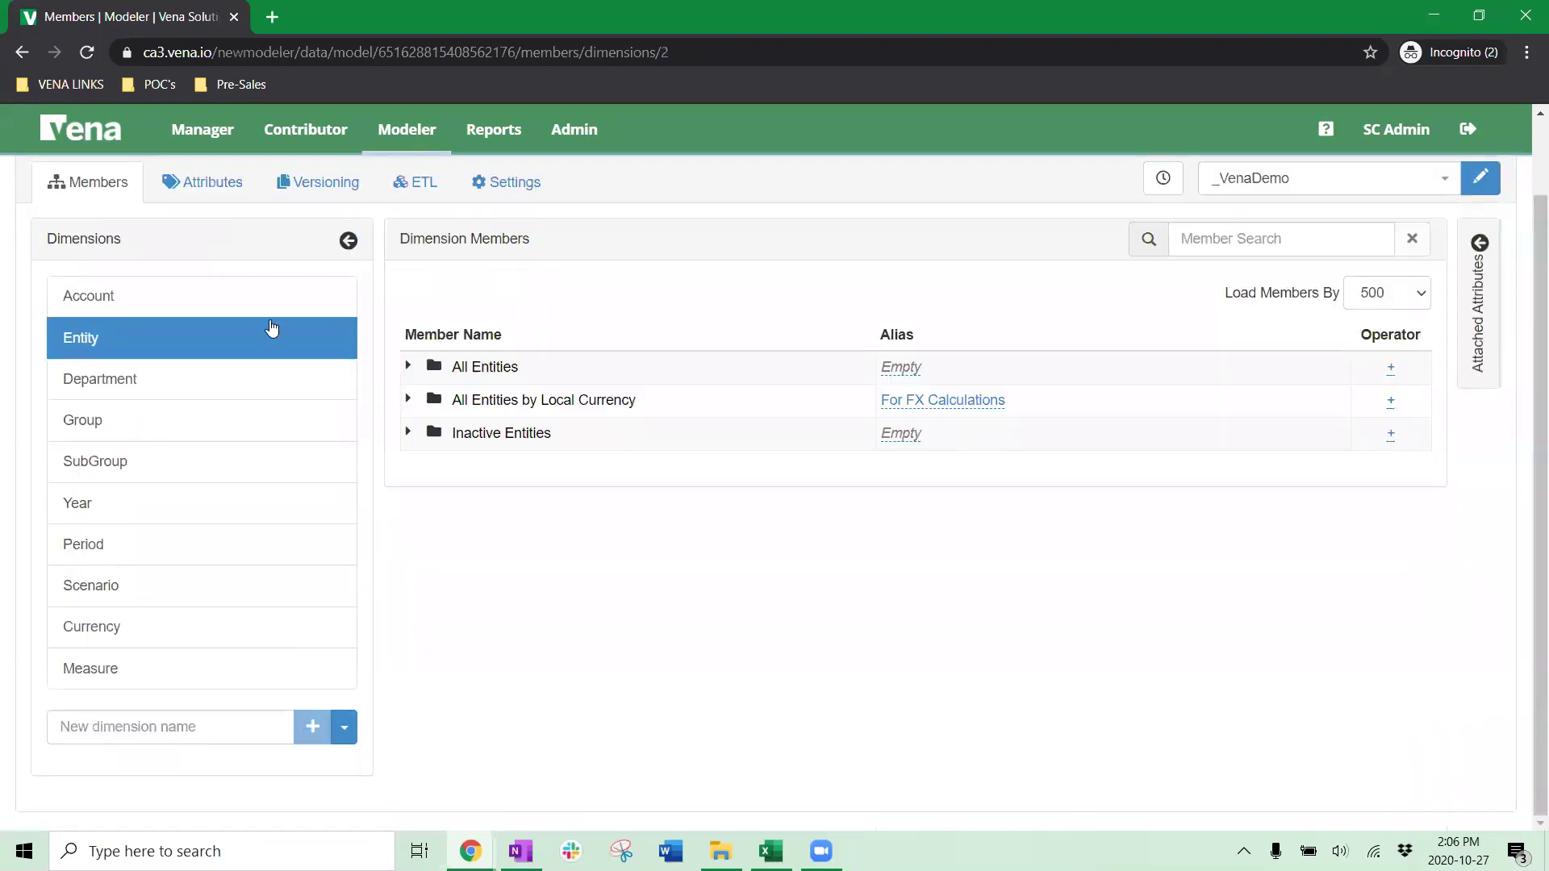
pyautogui.click(409, 368)
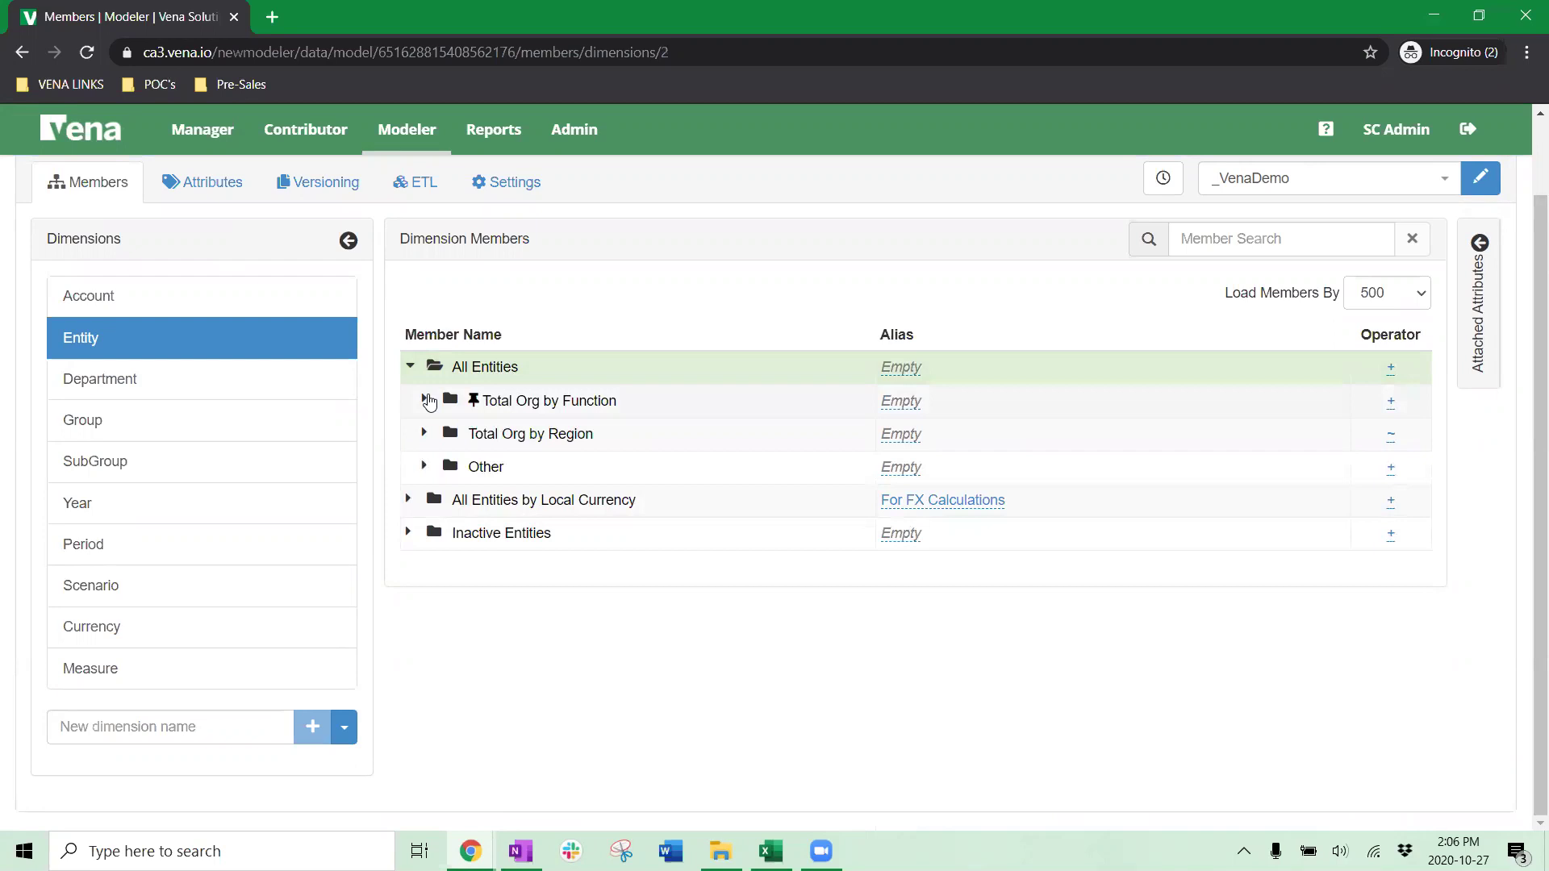
pyautogui.click(427, 401)
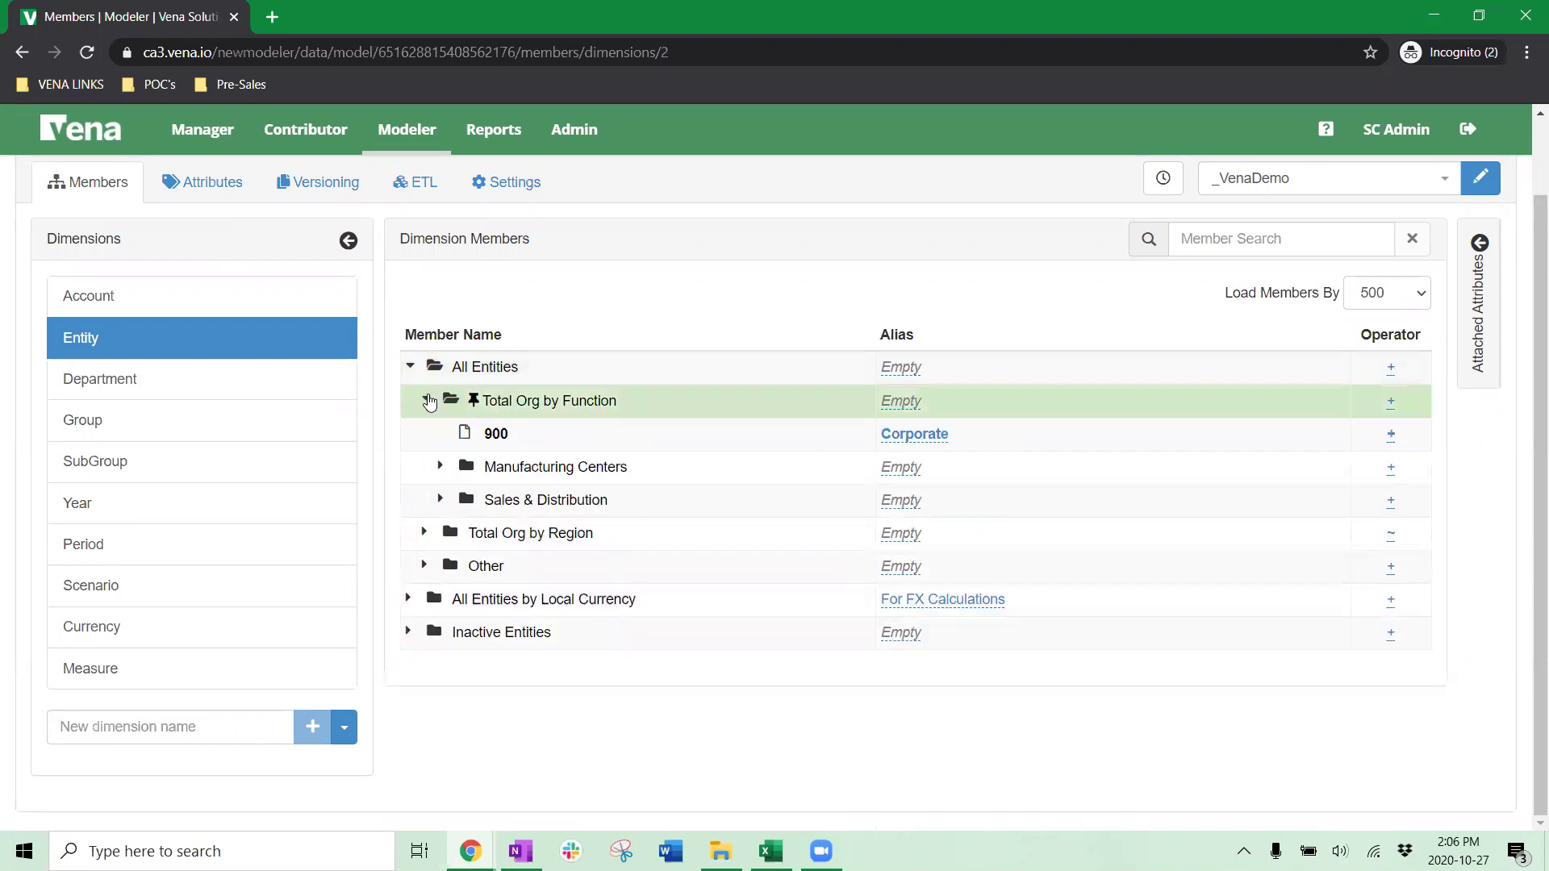
pyautogui.click(440, 468)
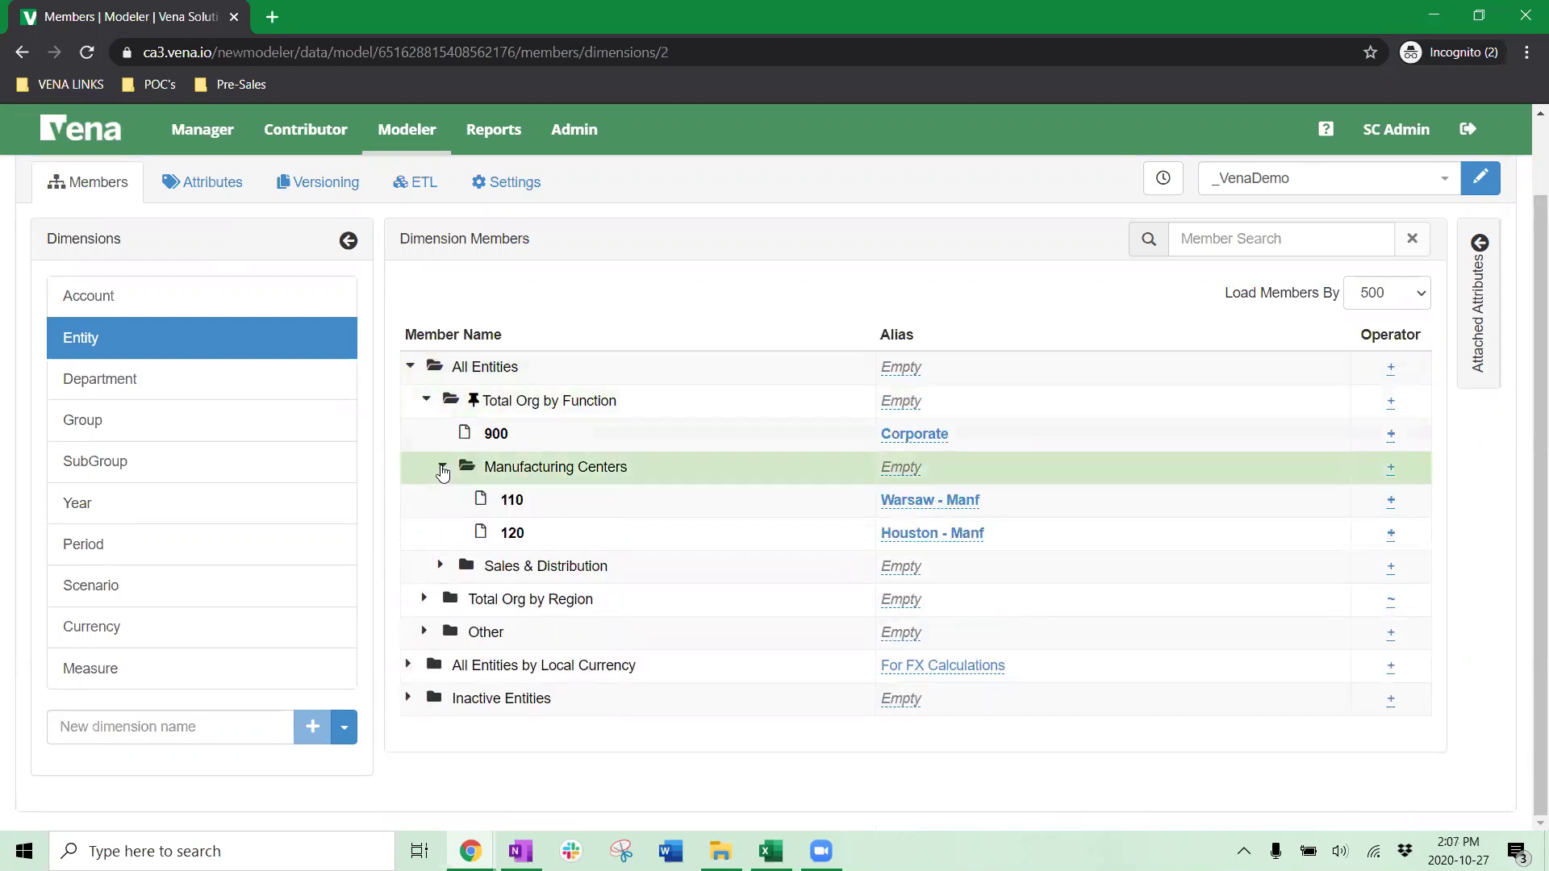
pyautogui.click(440, 565)
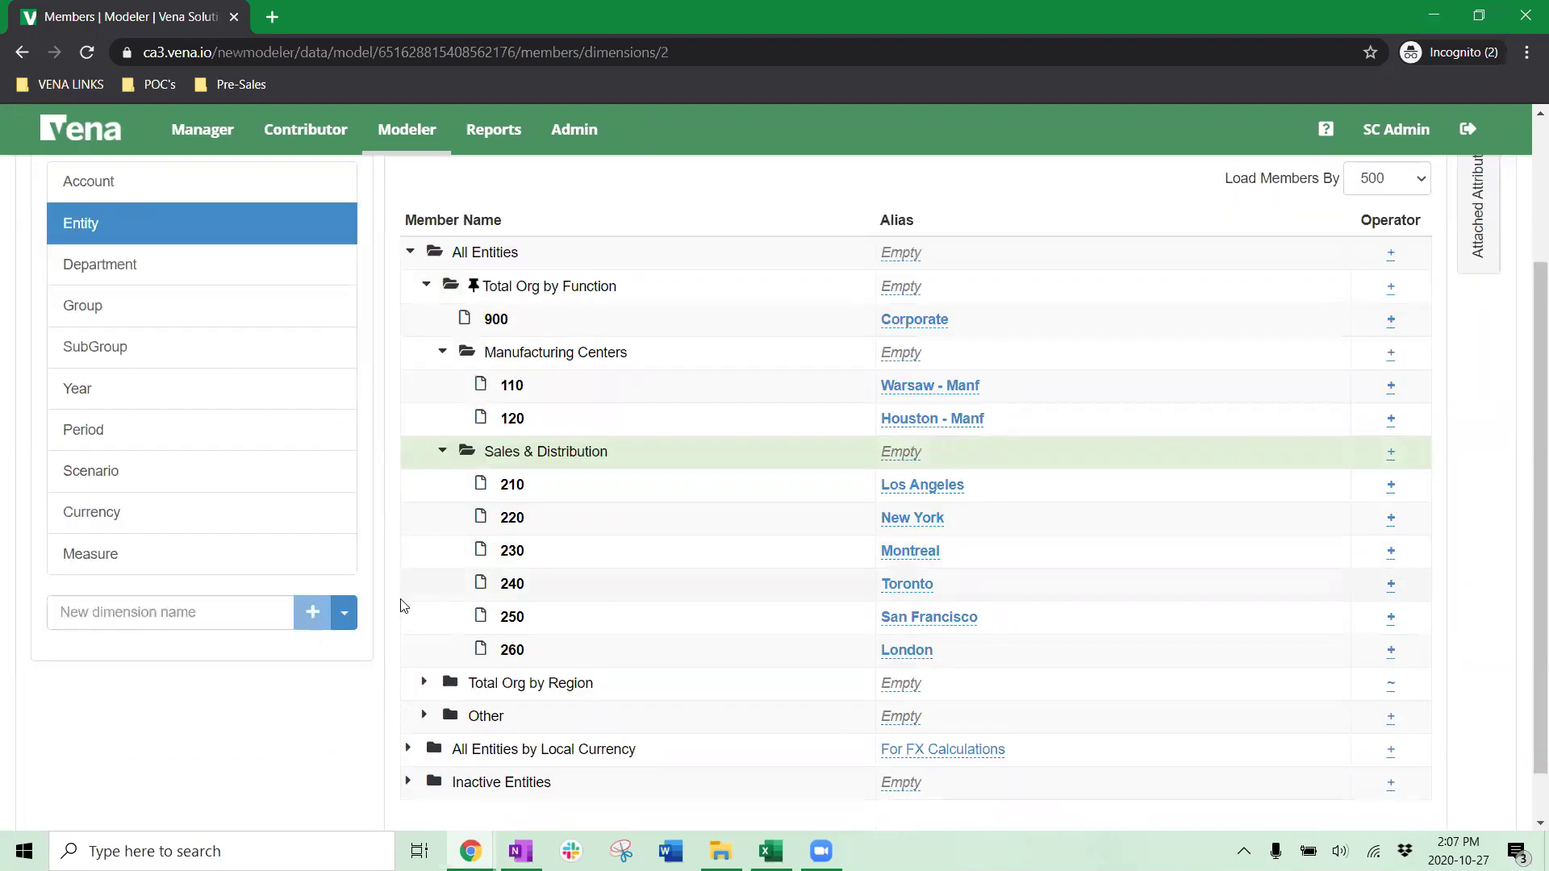
pyautogui.scroll(1, 430, 687)
pyautogui.scroll(1, 427, 698)
pyautogui.scroll(-2, 425, 704)
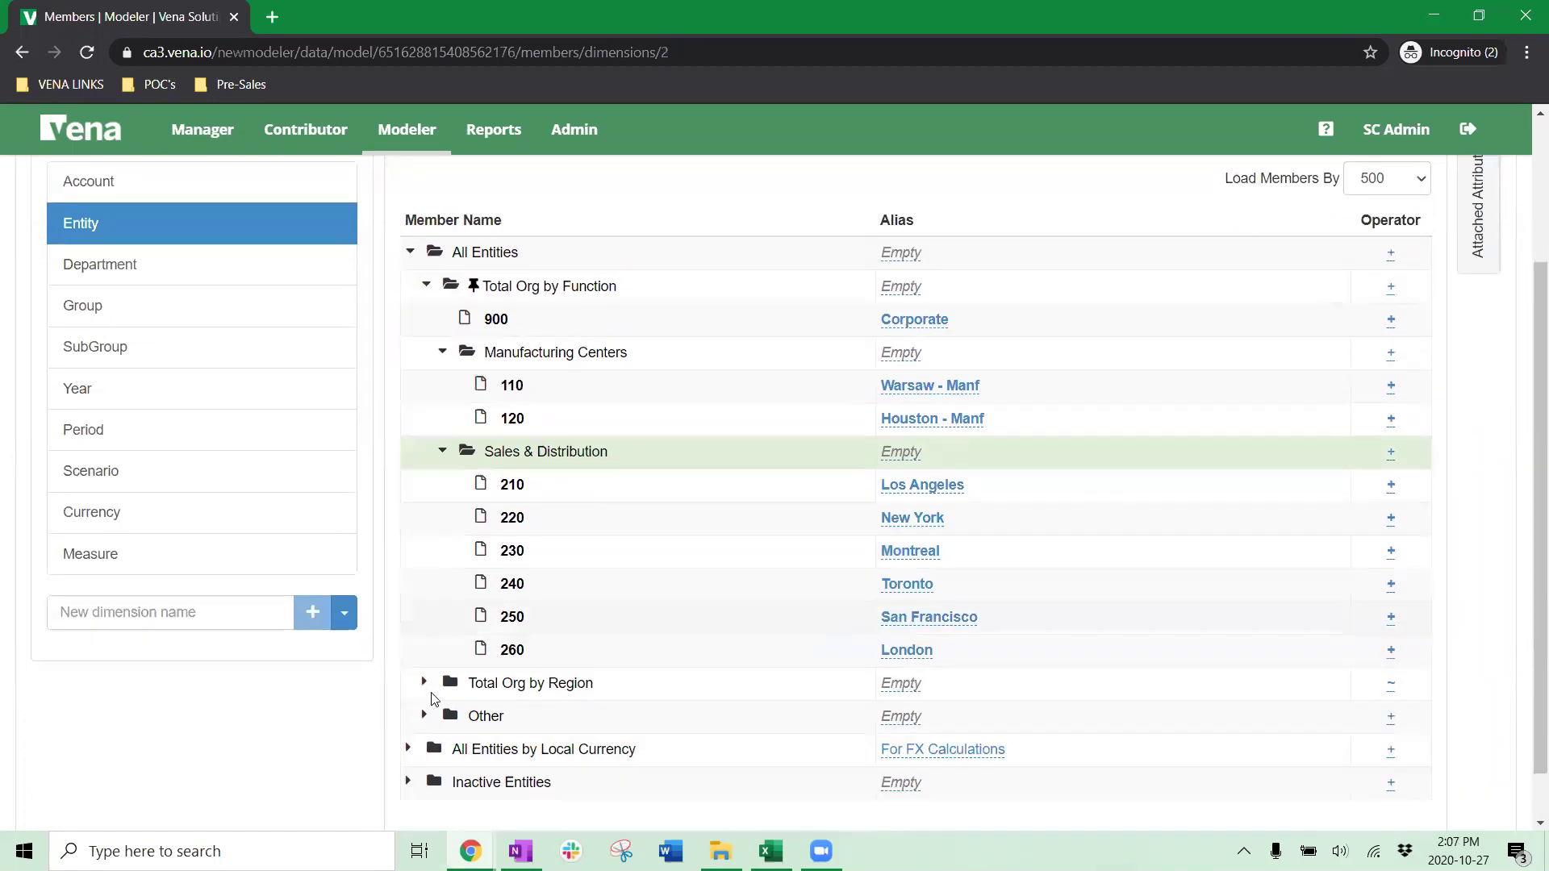
# Step: Expand the US & Canada branch of Total Org by Region and compare its entities with the functional rollup
pyautogui.click(425, 683)
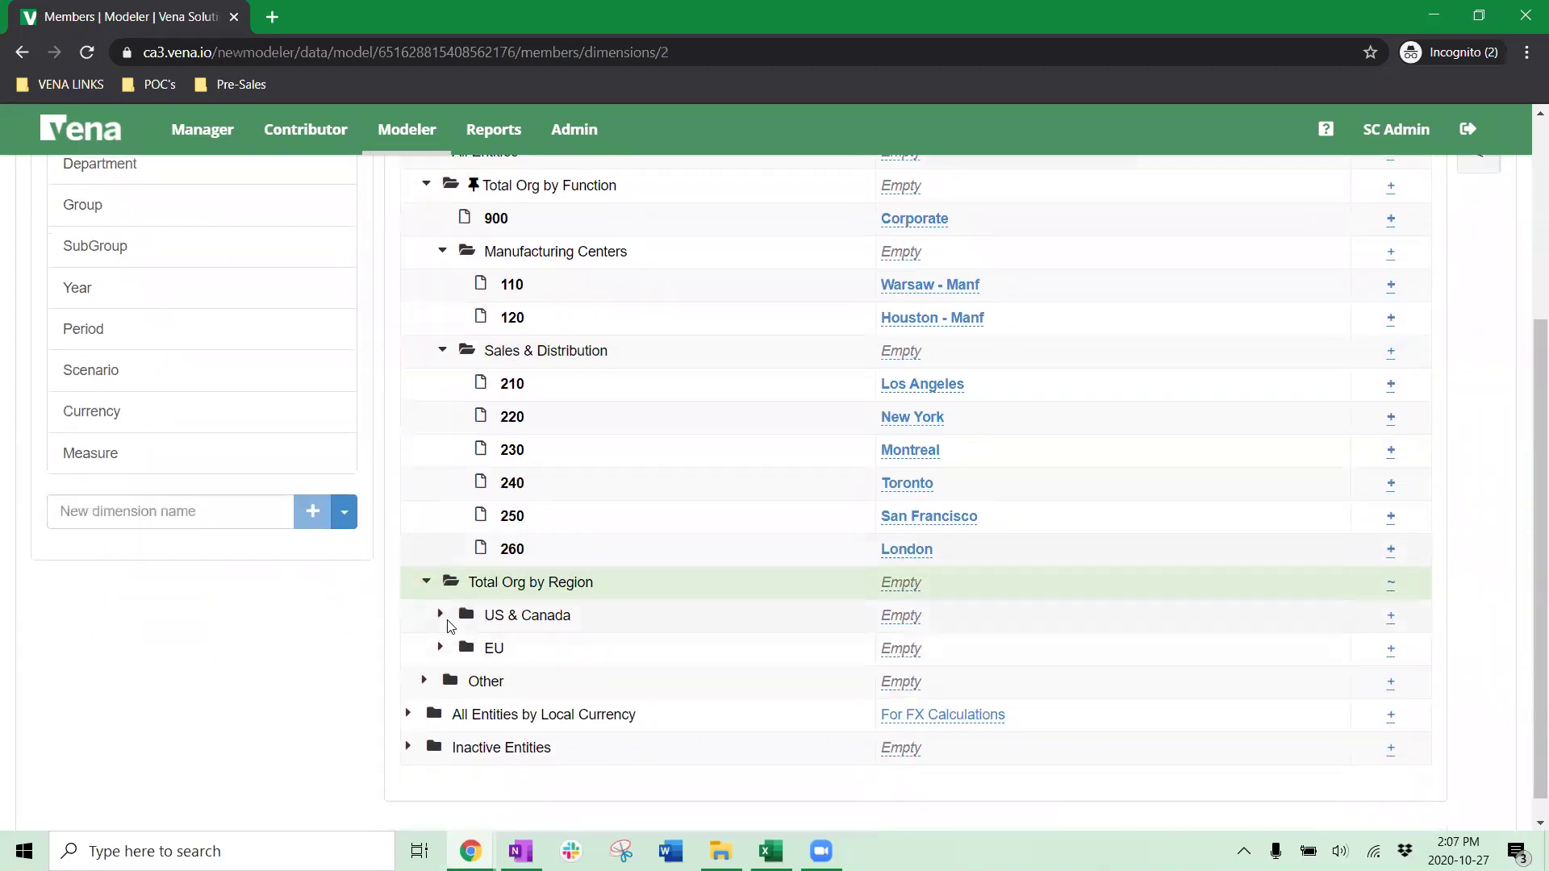
pyautogui.click(442, 617)
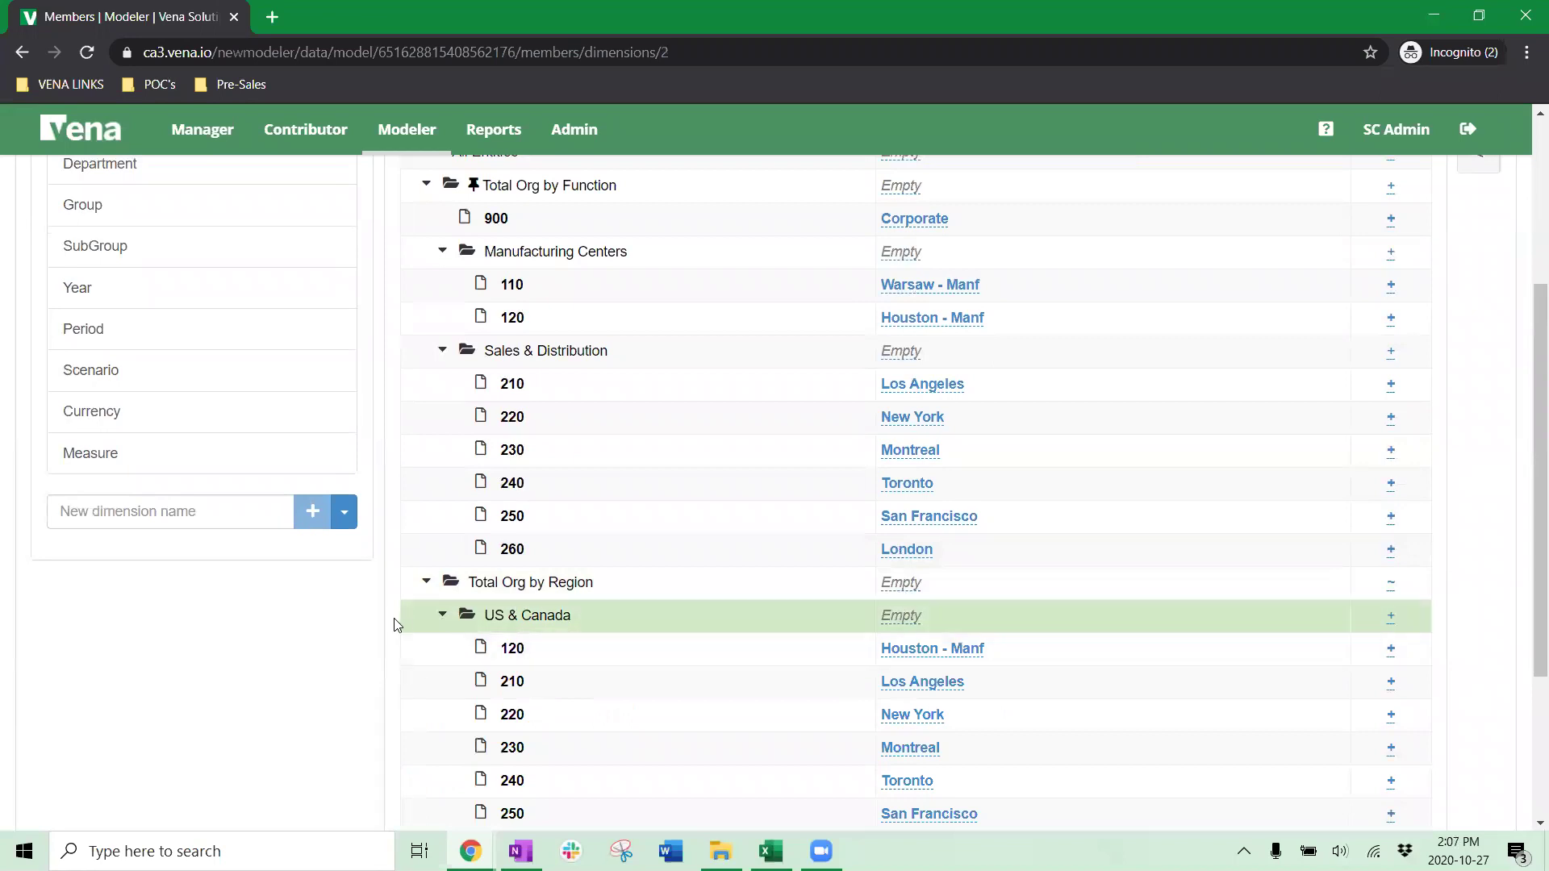
pyautogui.scroll(-3, 380, 633)
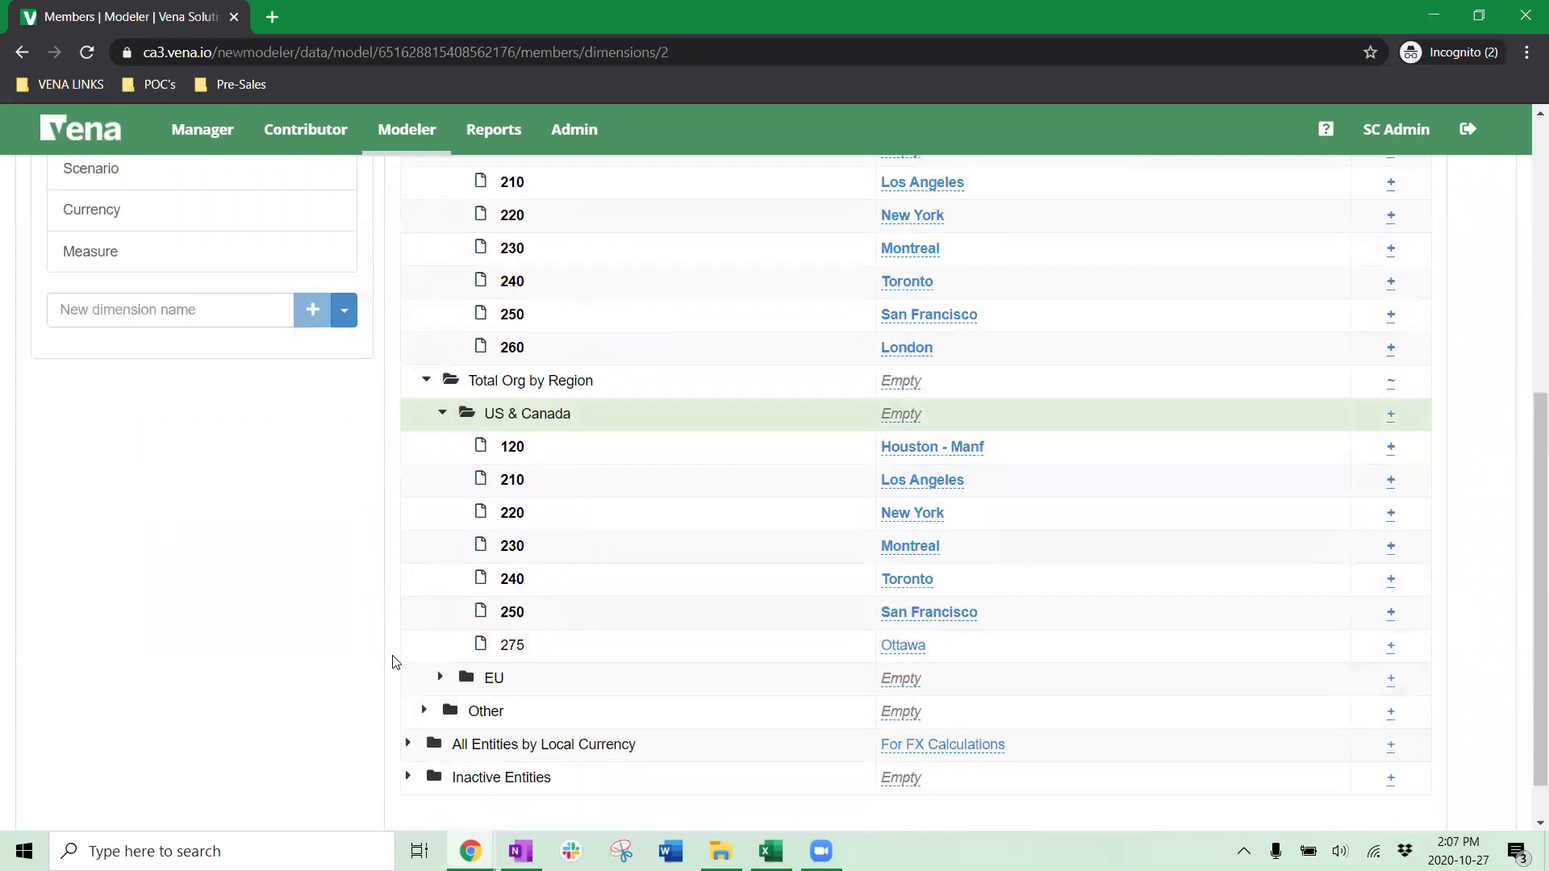
pyautogui.scroll(3, 391, 658)
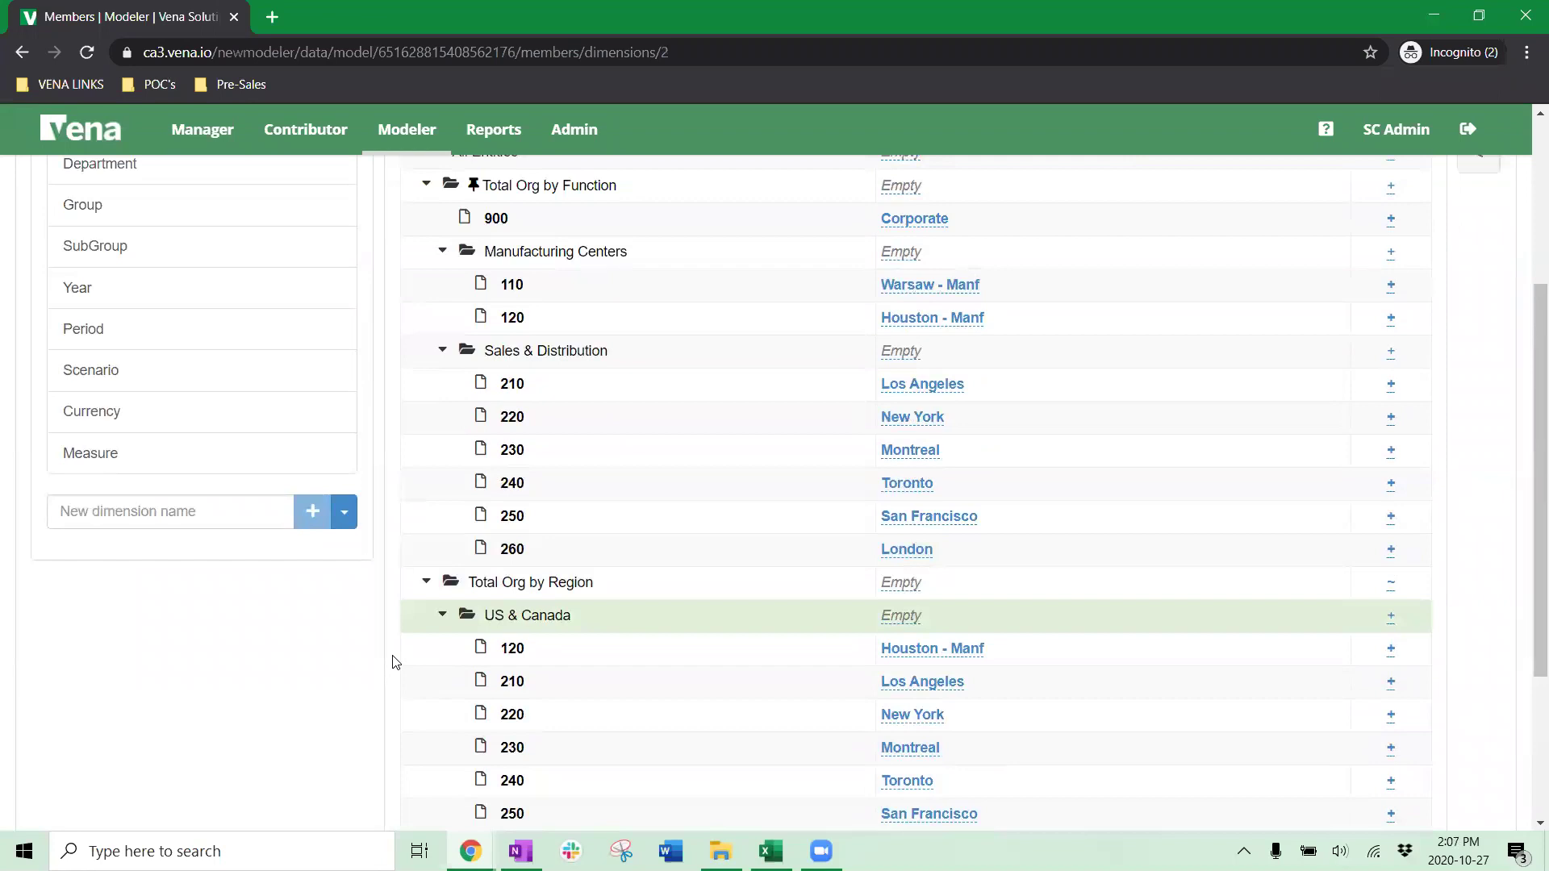
pyautogui.scroll(5, 325, 667)
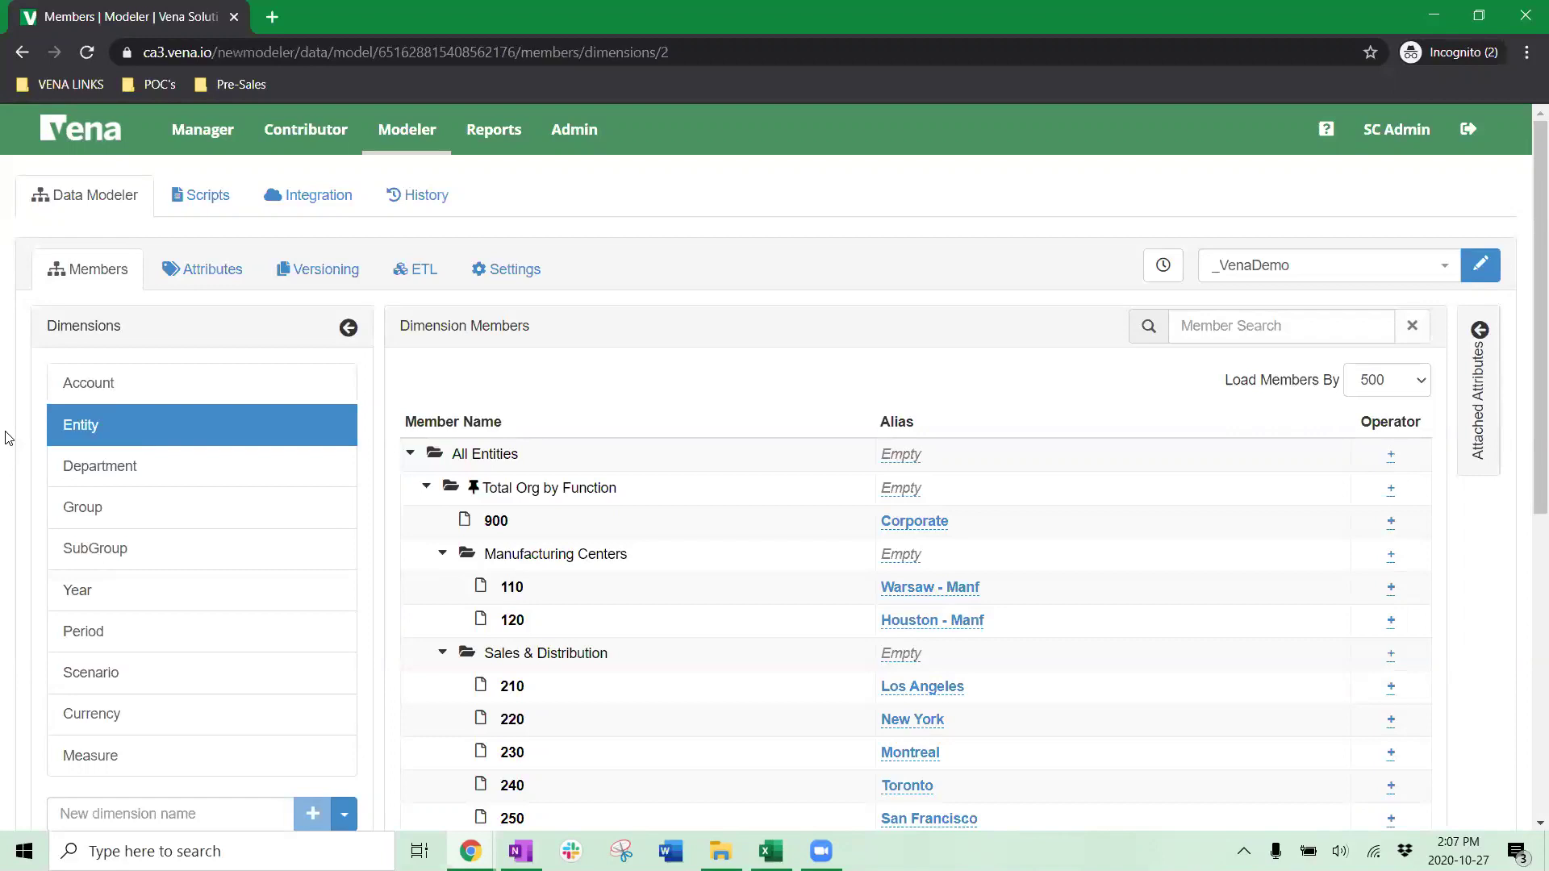
# Step: In the Period dimension, expand All Periods and Full Year down to the months of Q1 and Q2
pyautogui.click(172, 635)
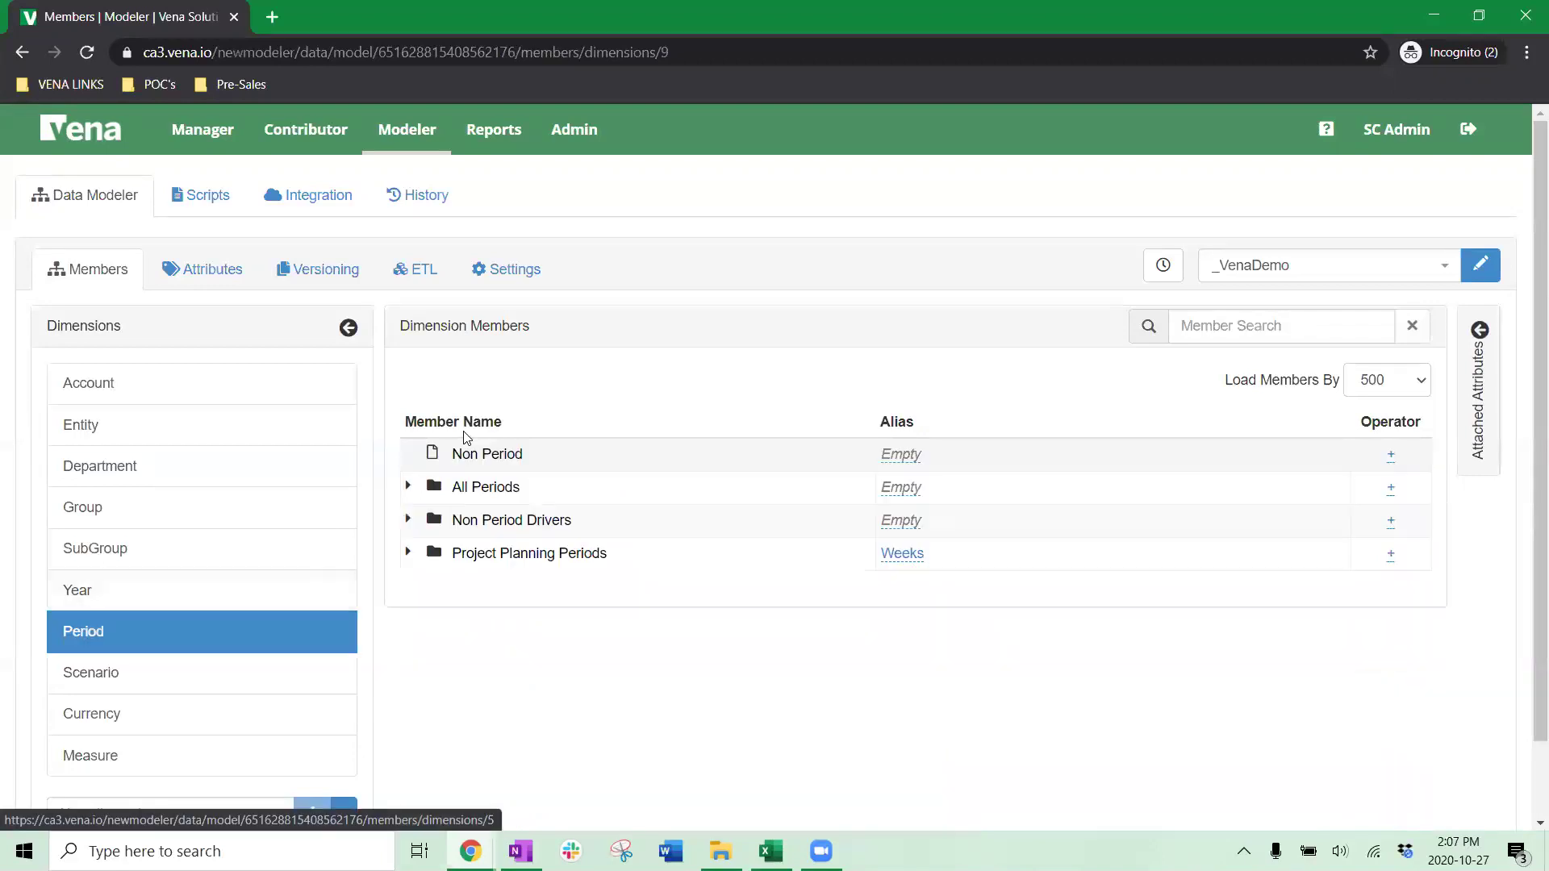
pyautogui.click(411, 488)
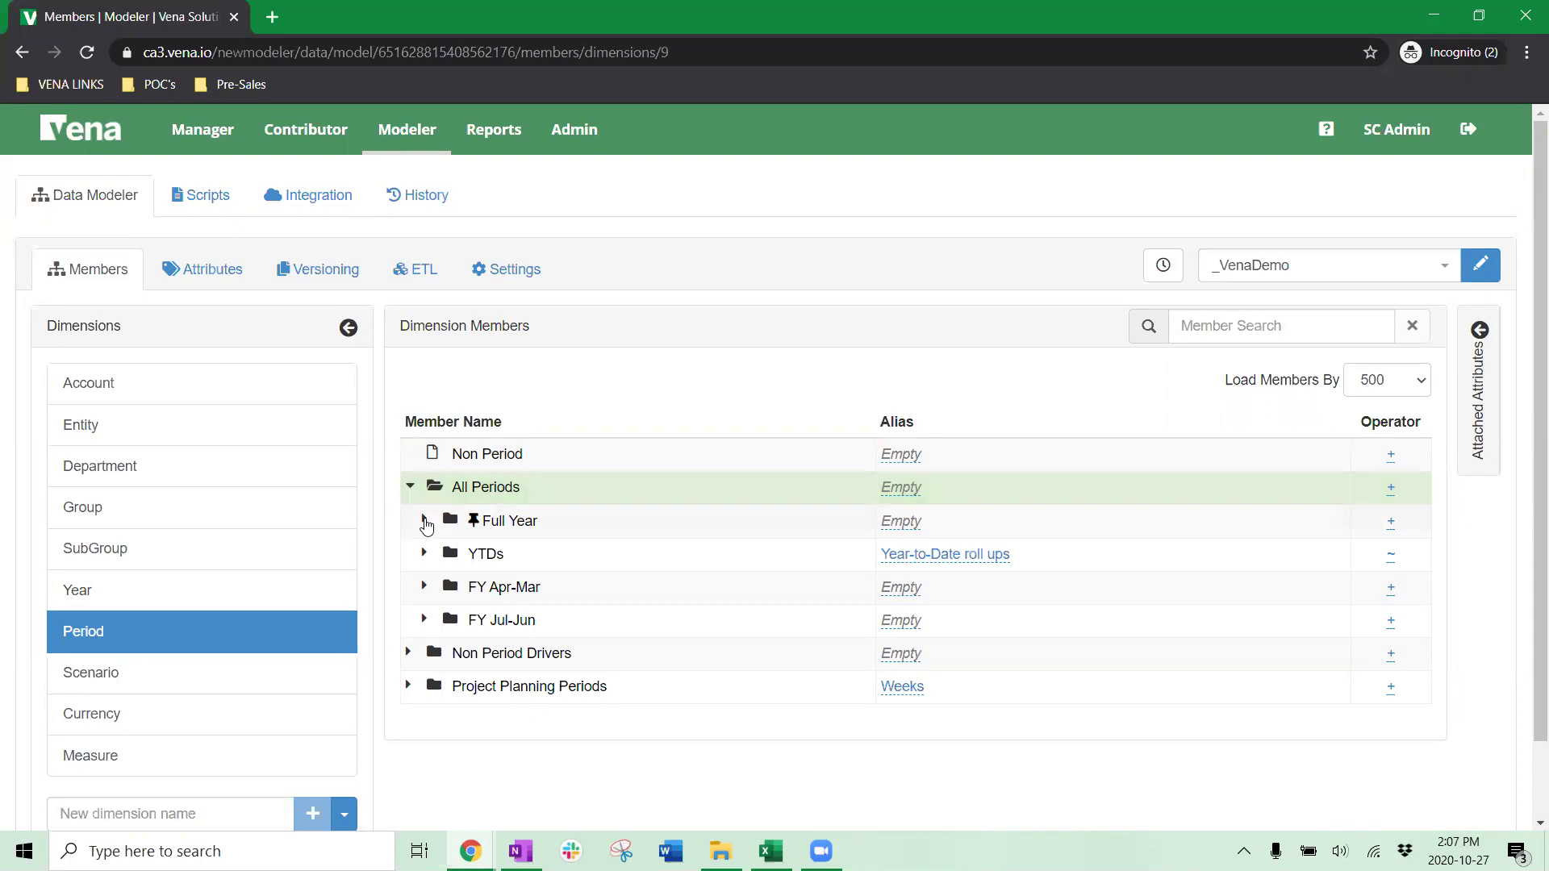
pyautogui.click(425, 521)
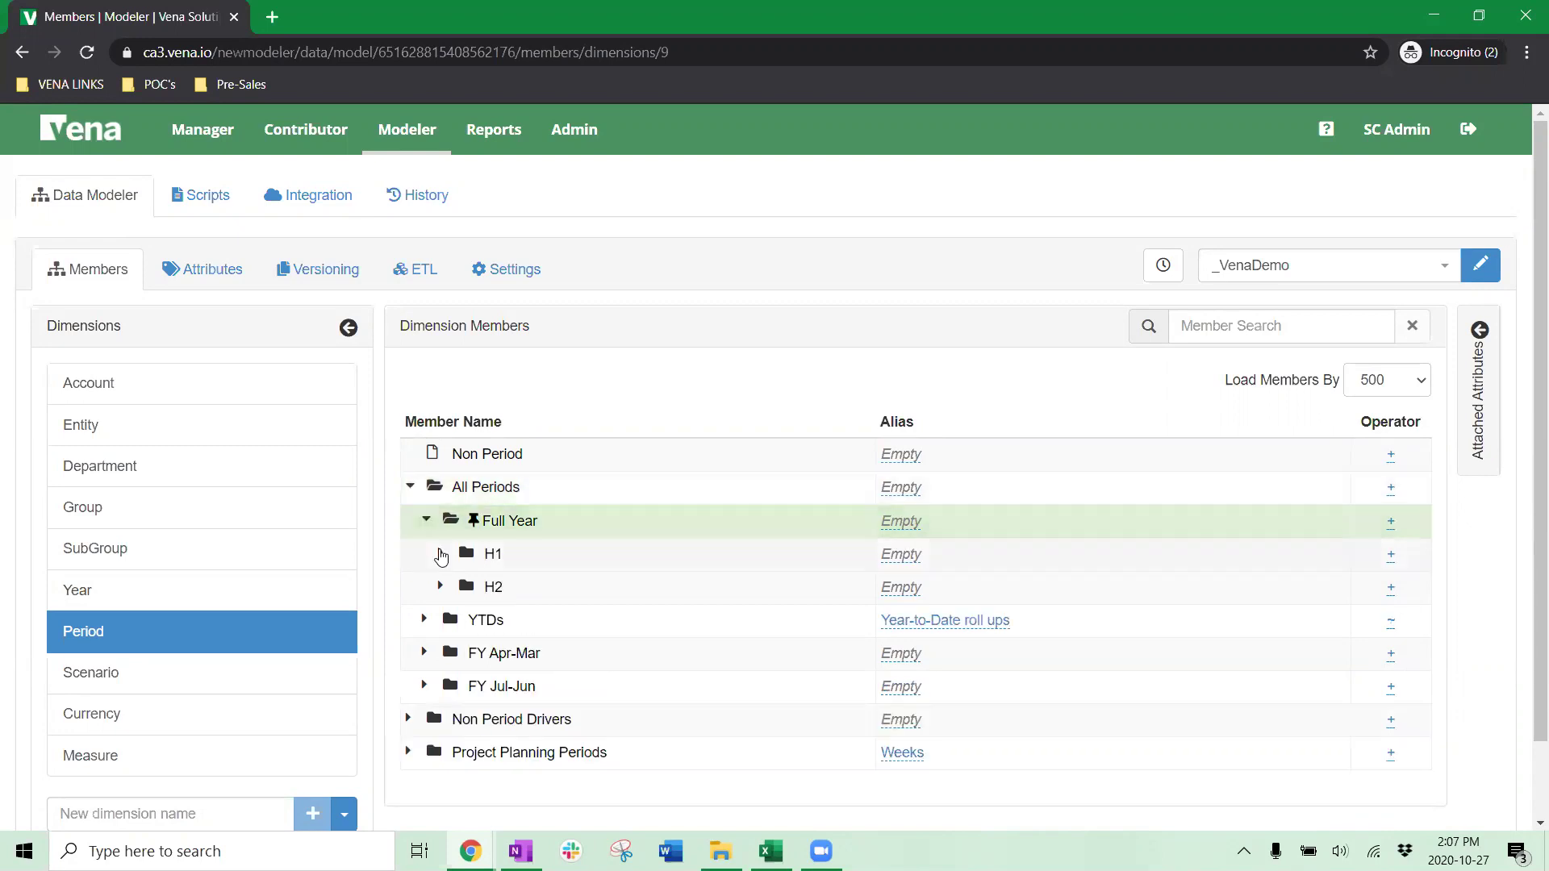
pyautogui.click(442, 555)
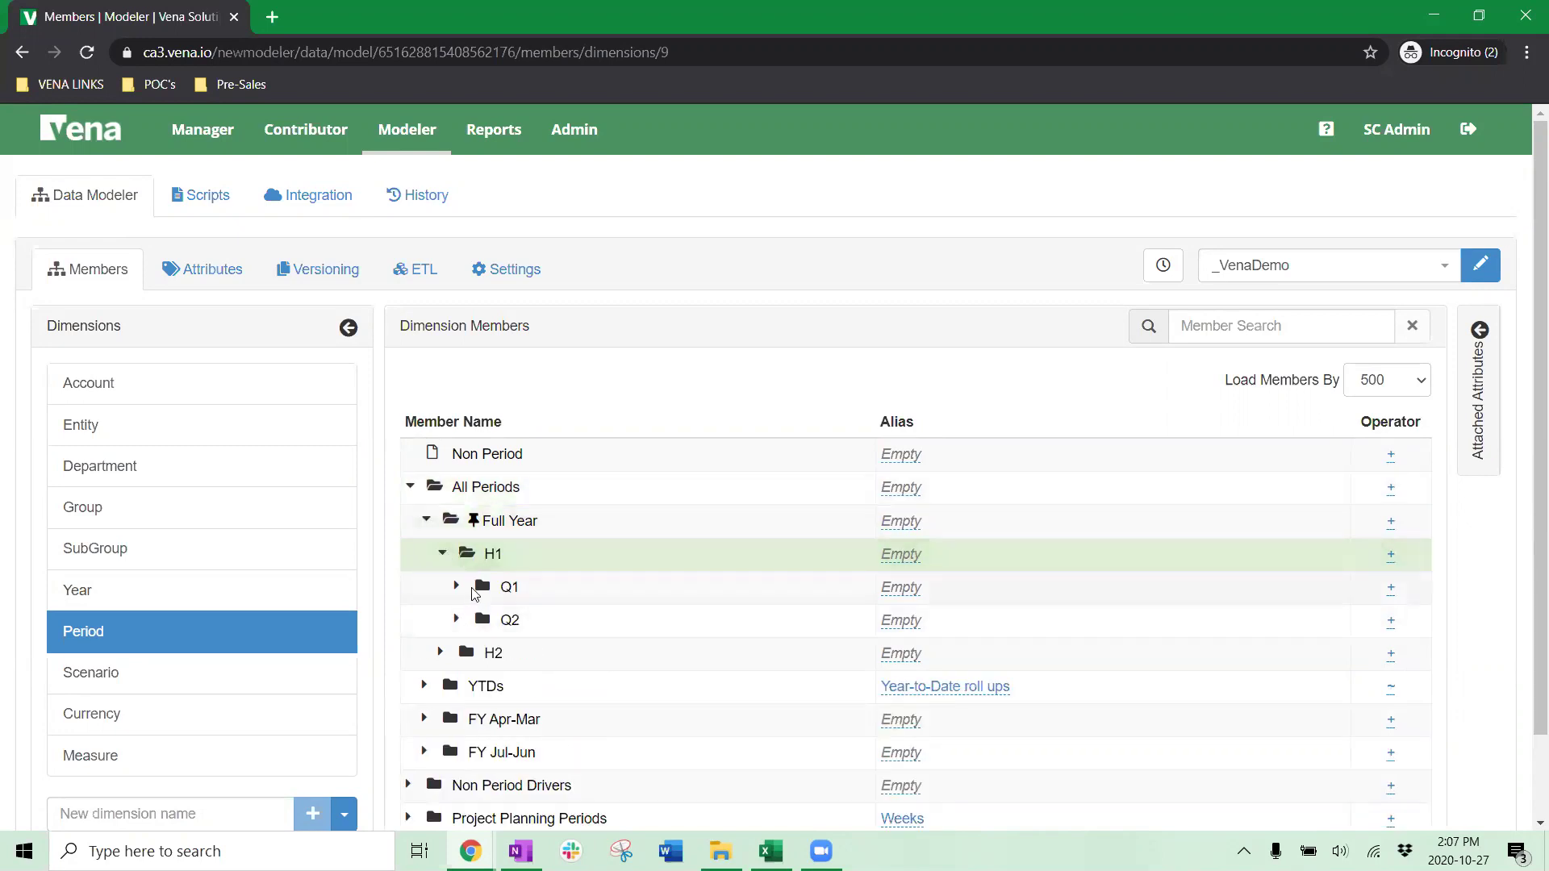
pyautogui.click(458, 587)
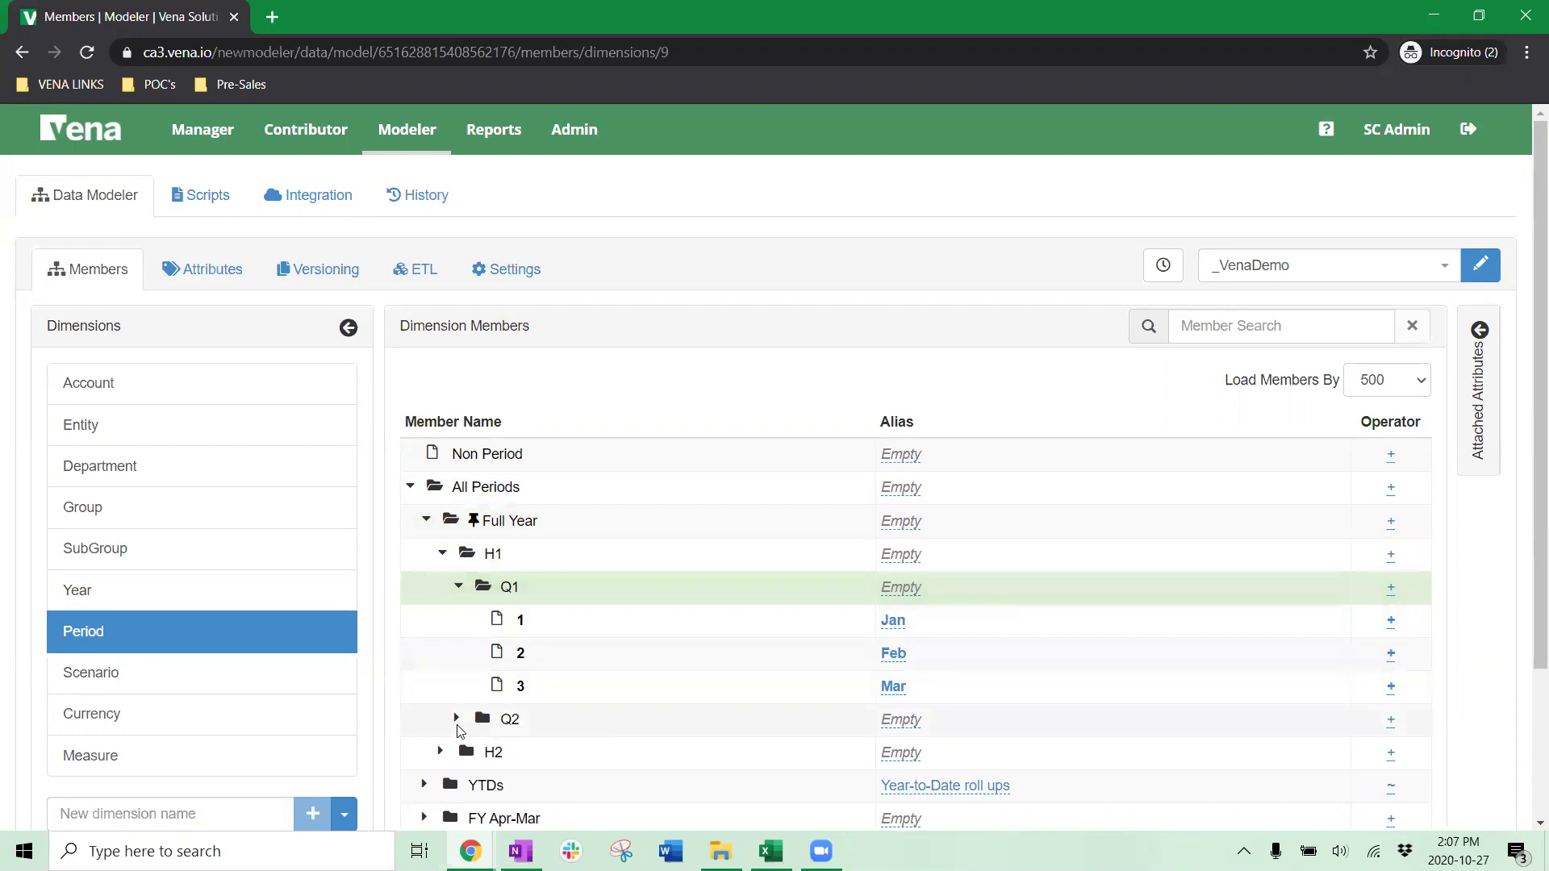
pyautogui.click(457, 718)
pyautogui.scroll(-3, 481, 699)
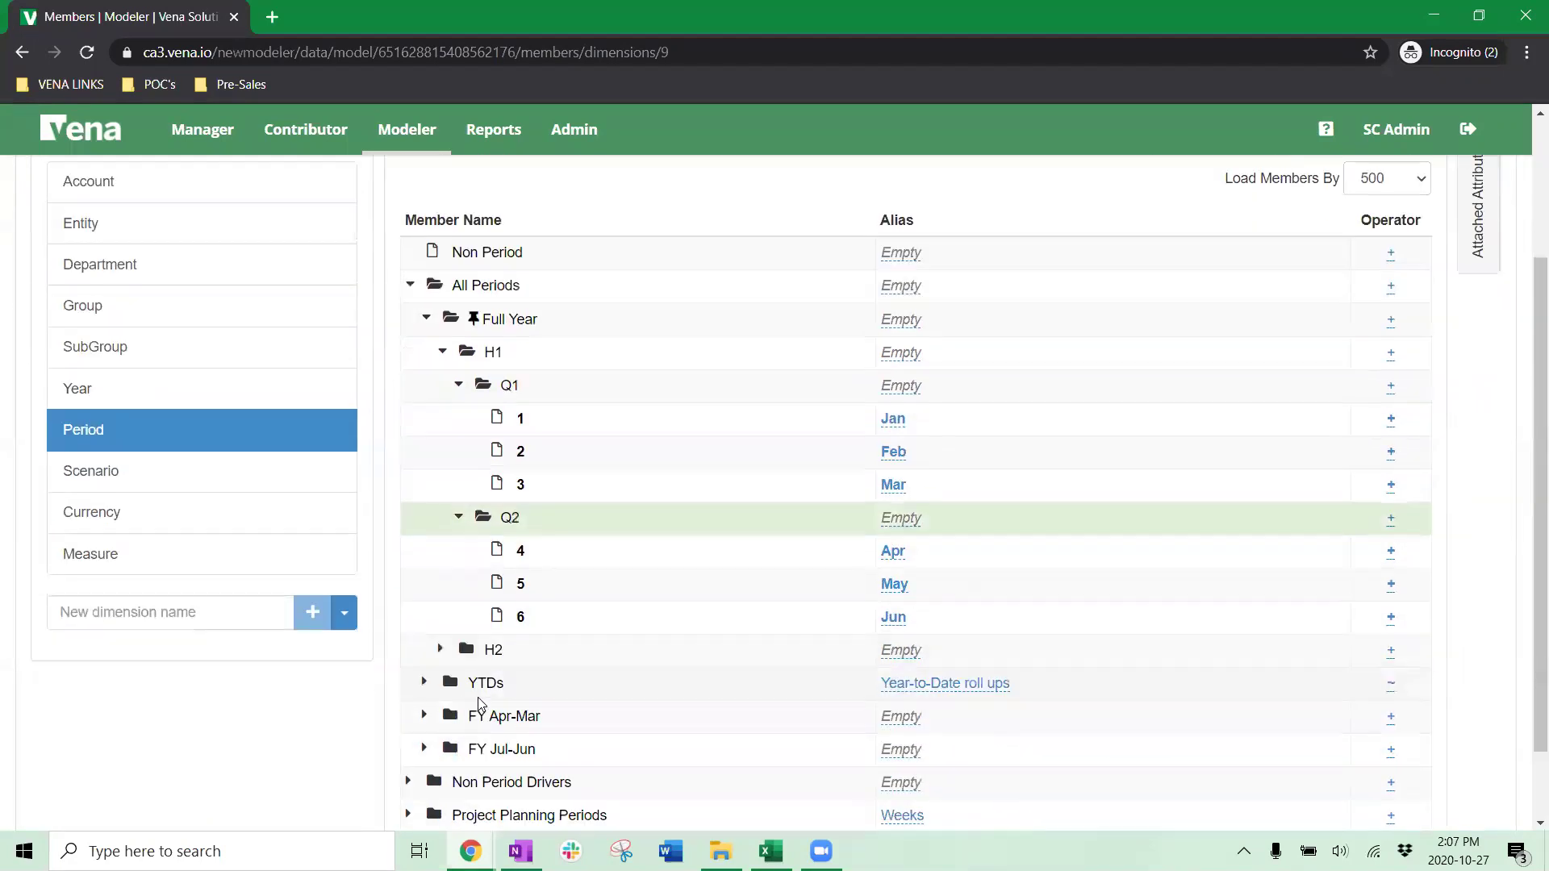
# Step: Expand H2 down to the months of Q3 and review the Full Year period hierarchy
pyautogui.click(442, 651)
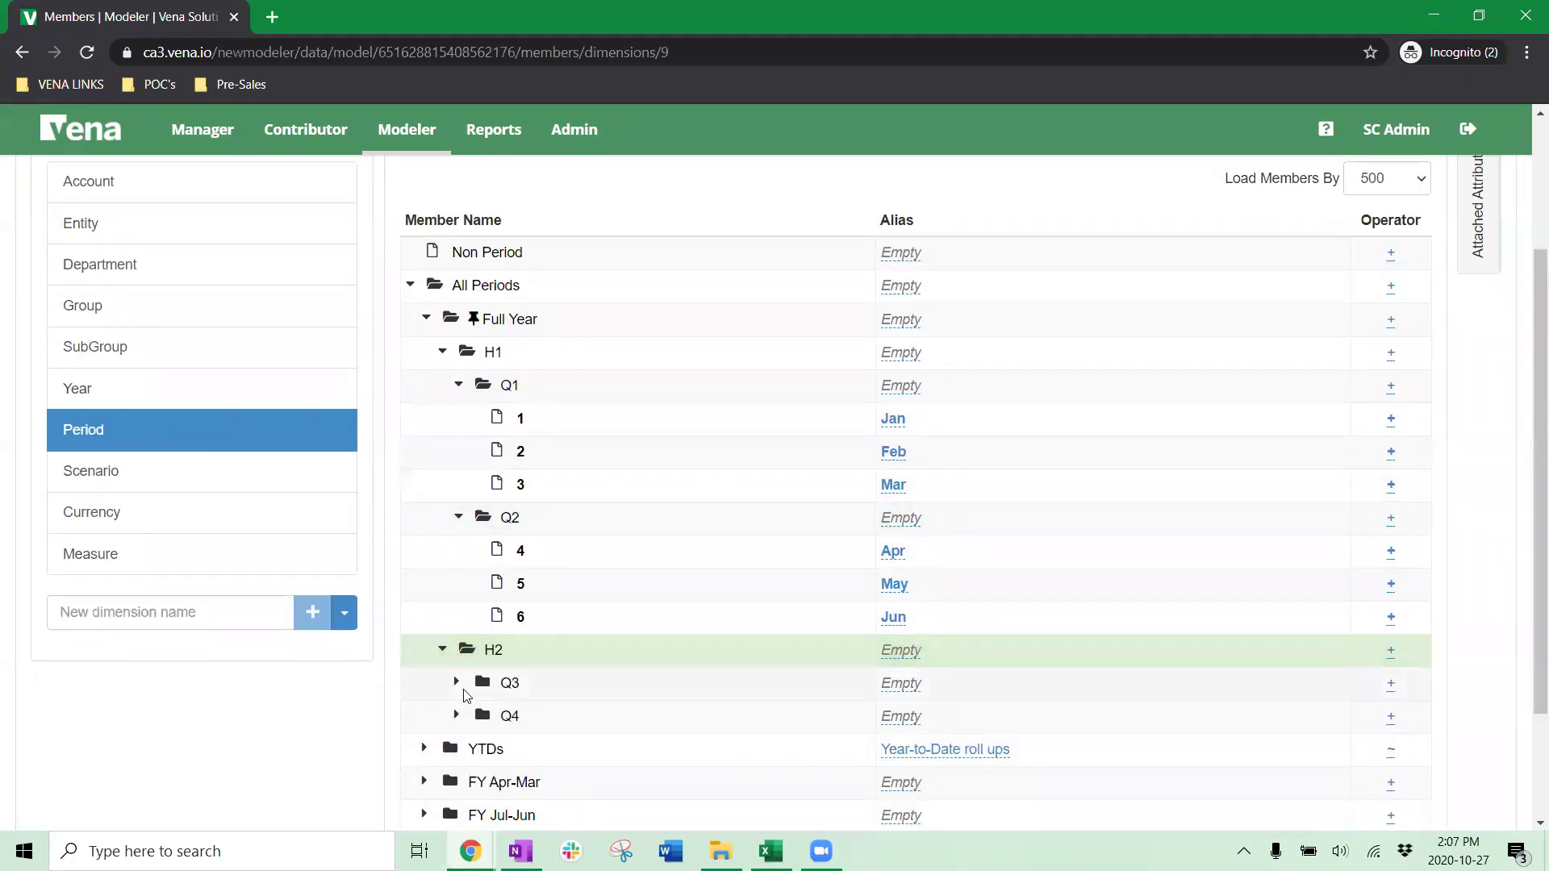
pyautogui.click(459, 683)
pyautogui.scroll(-2, 548, 634)
pyautogui.scroll(1, 995, 288)
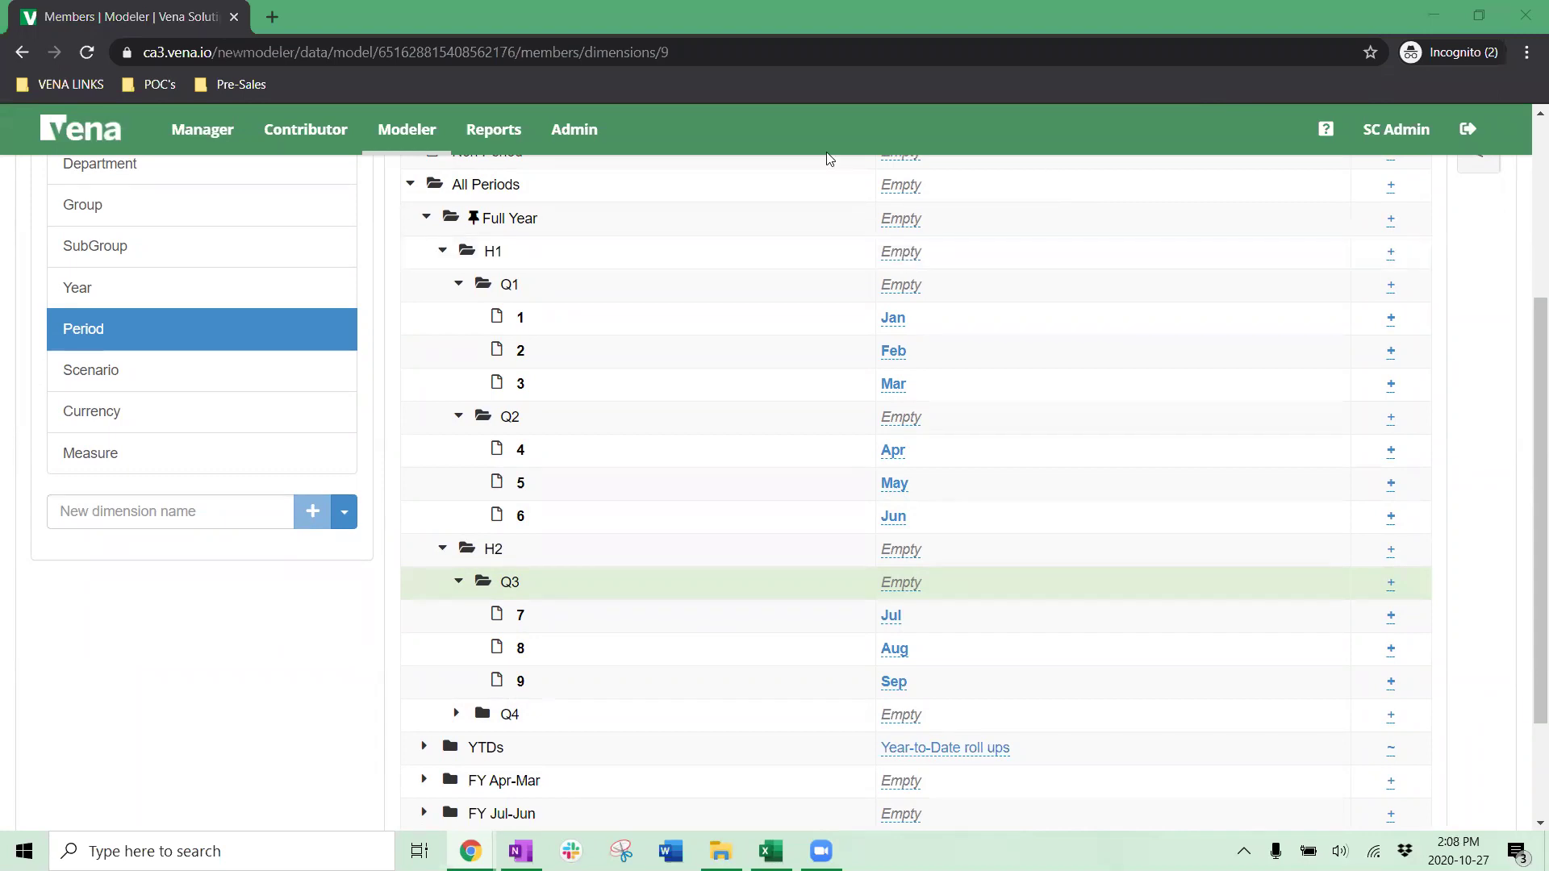
pyautogui.scroll(3, 560, 508)
pyautogui.scroll(1, 560, 509)
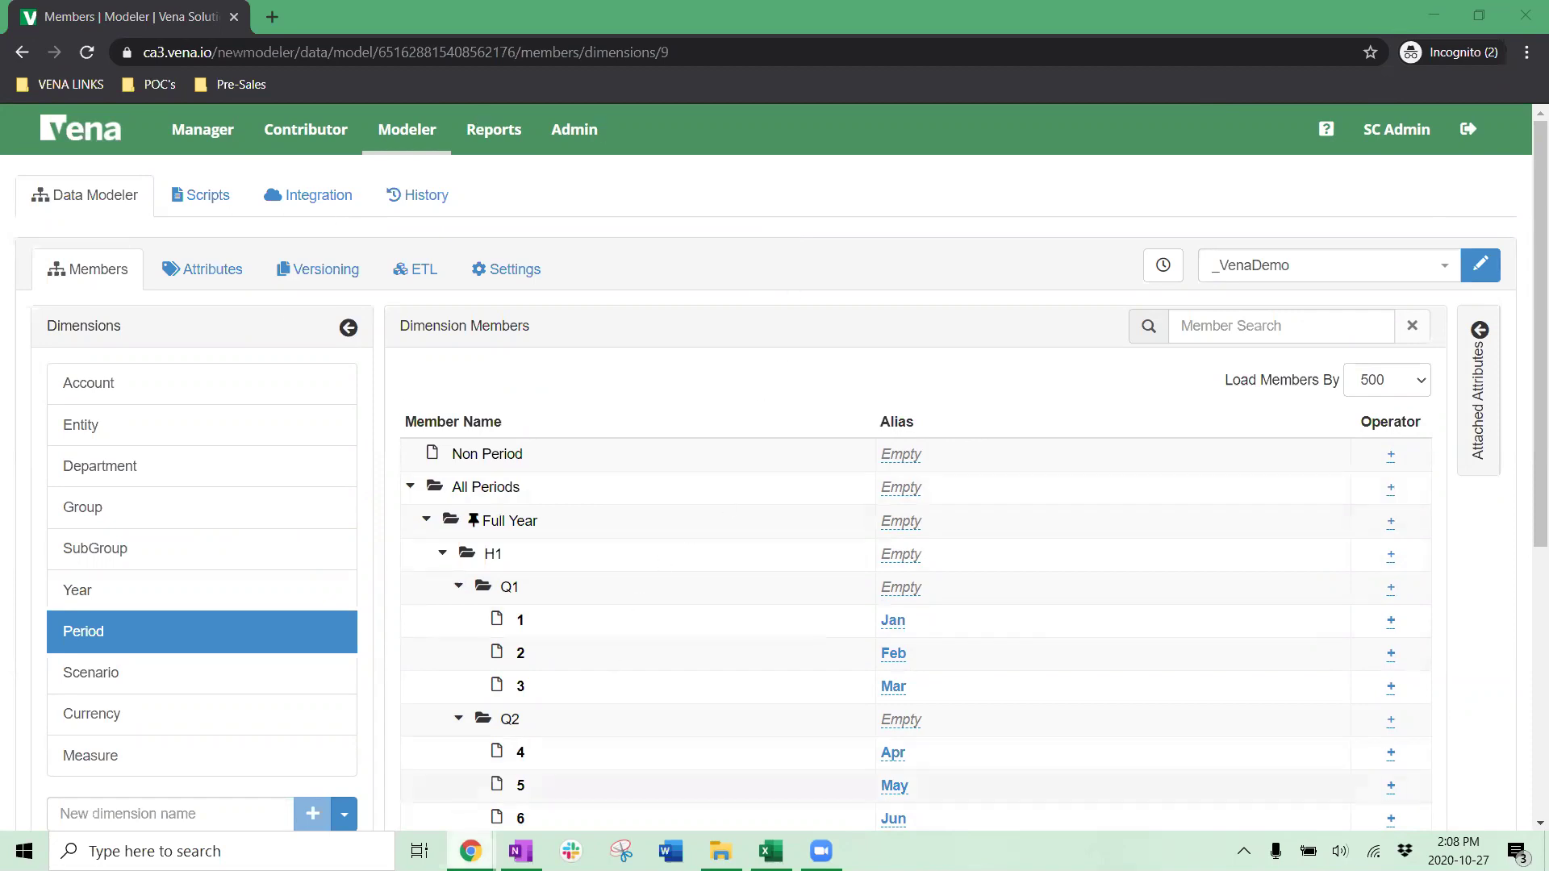
# Step: Switch to the other browser window and log in with the prefilled contributor credentials
pyautogui.moveTo(471, 852)
pyautogui.click(650, 817)
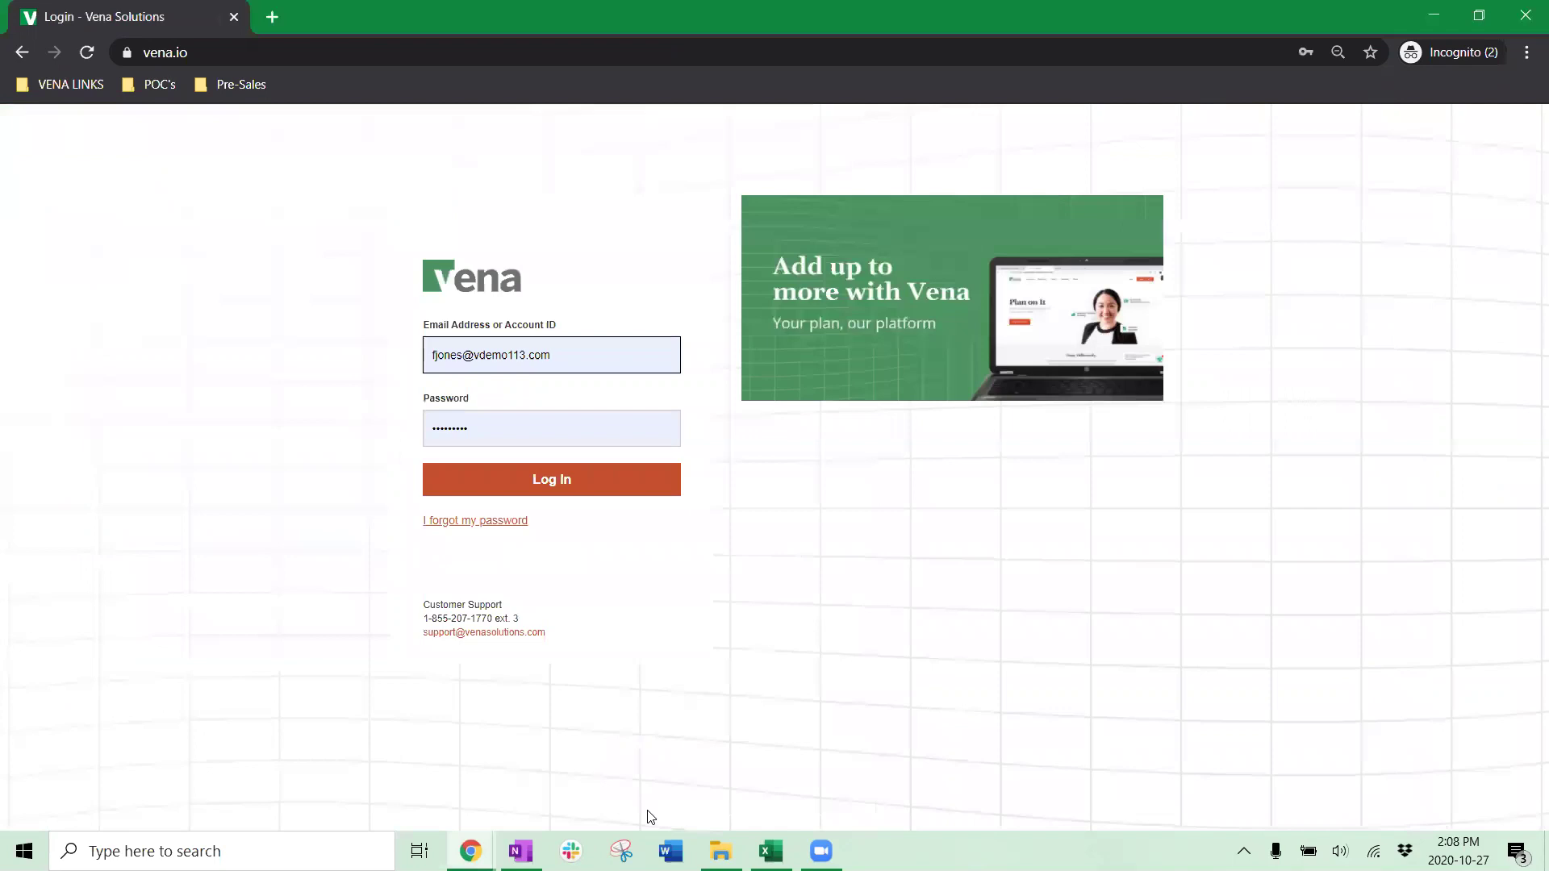
pyautogui.click(626, 487)
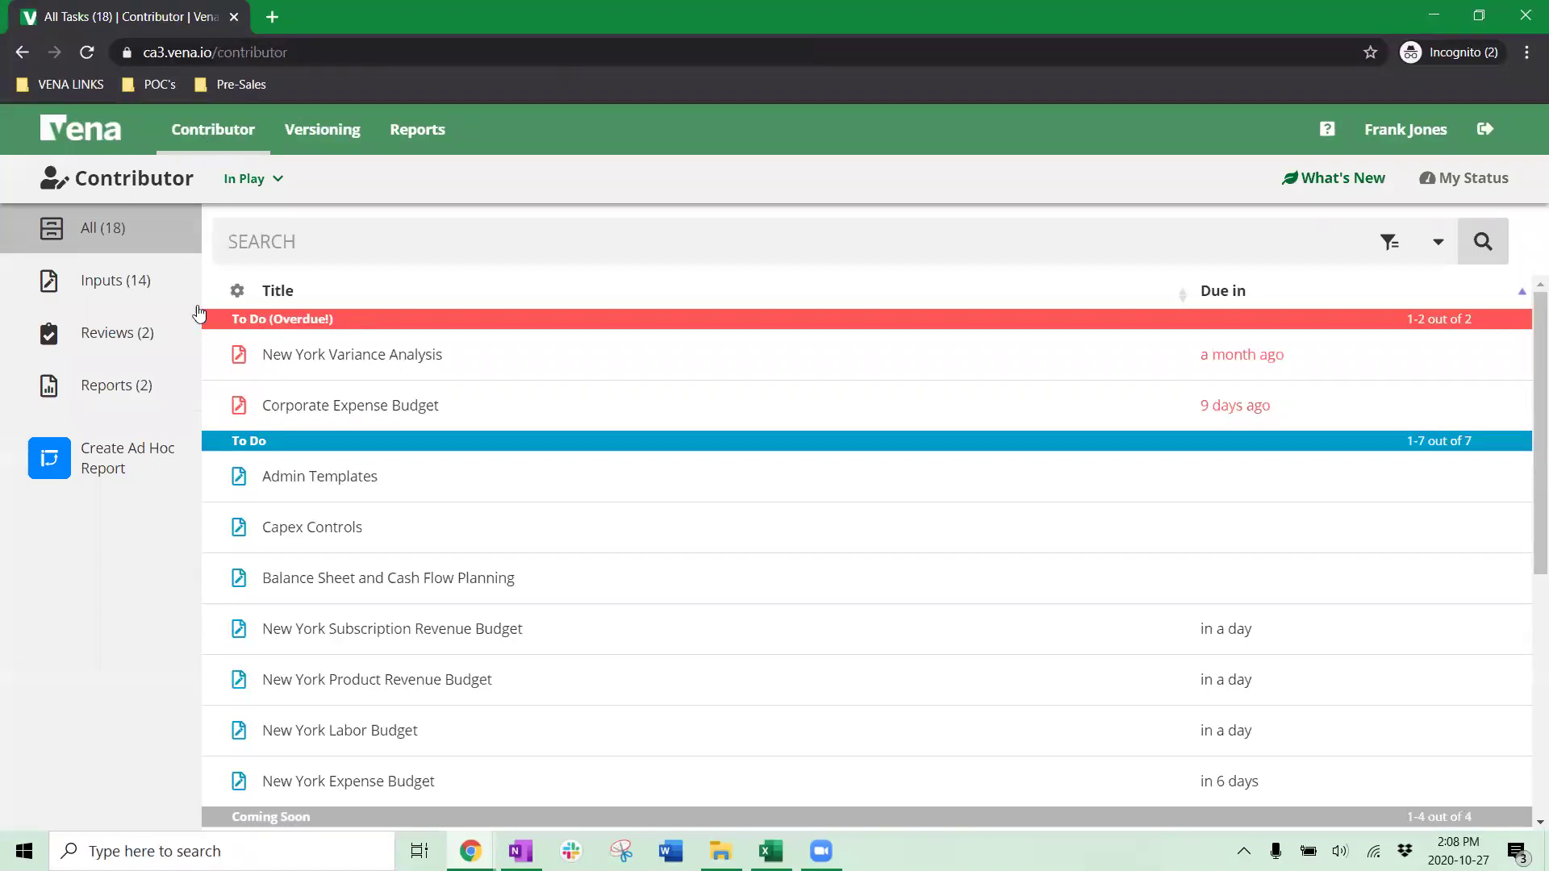
# Step: Filter the contributor tasks to reports and open the details of Financial & Operational Reports
pyautogui.click(168, 387)
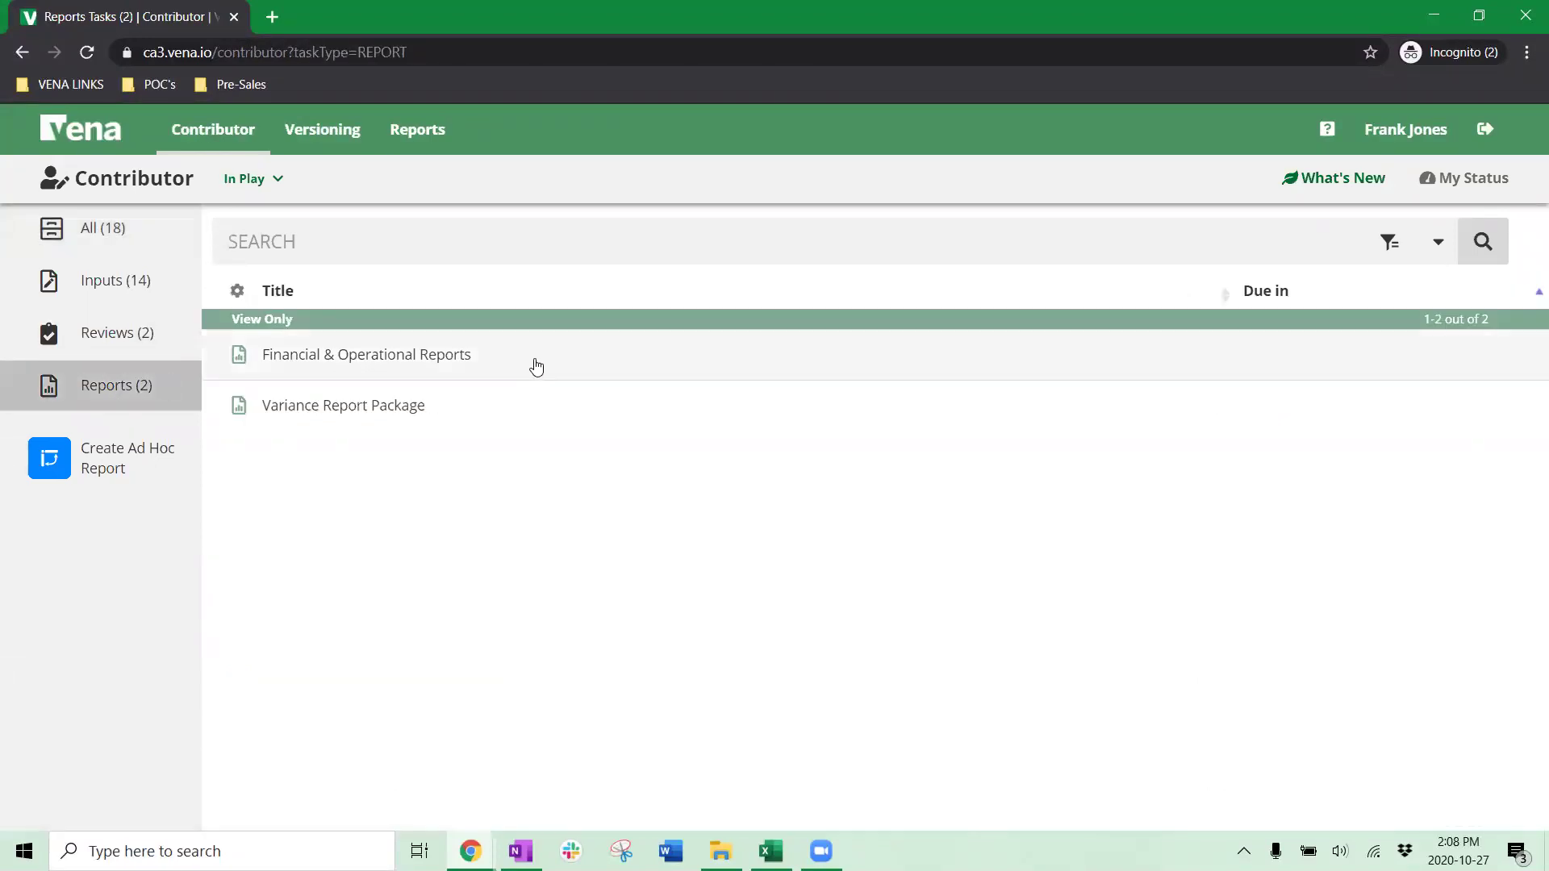
pyautogui.click(687, 370)
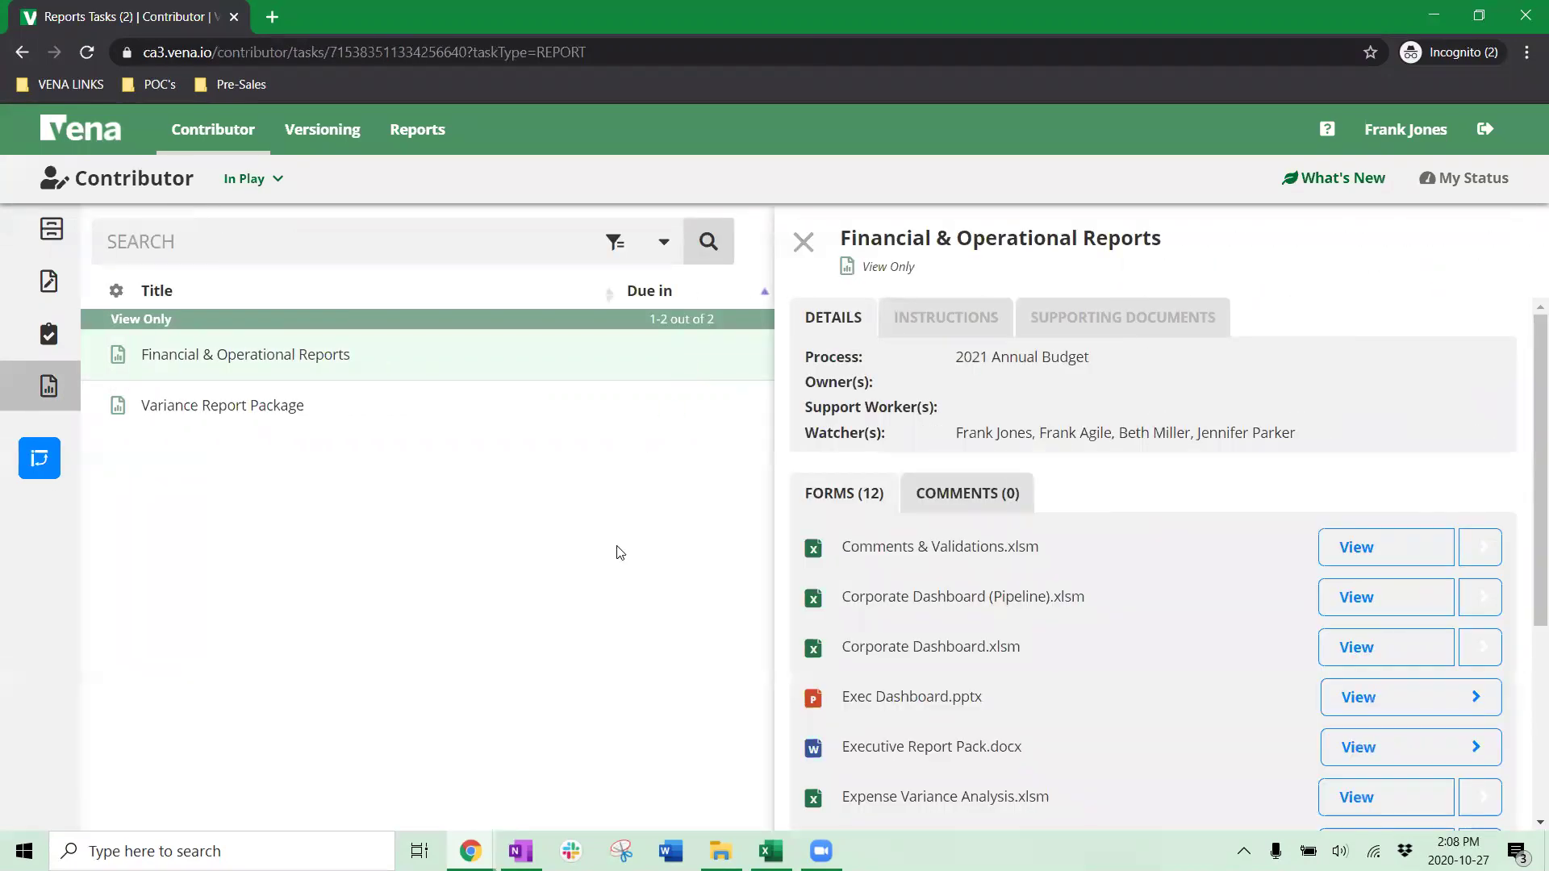
# Step: Open Corporate Dashboard.xlsm from the report forms, load it with Entity set to Total Org by Function, and recheck its page options
pyautogui.click(1397, 646)
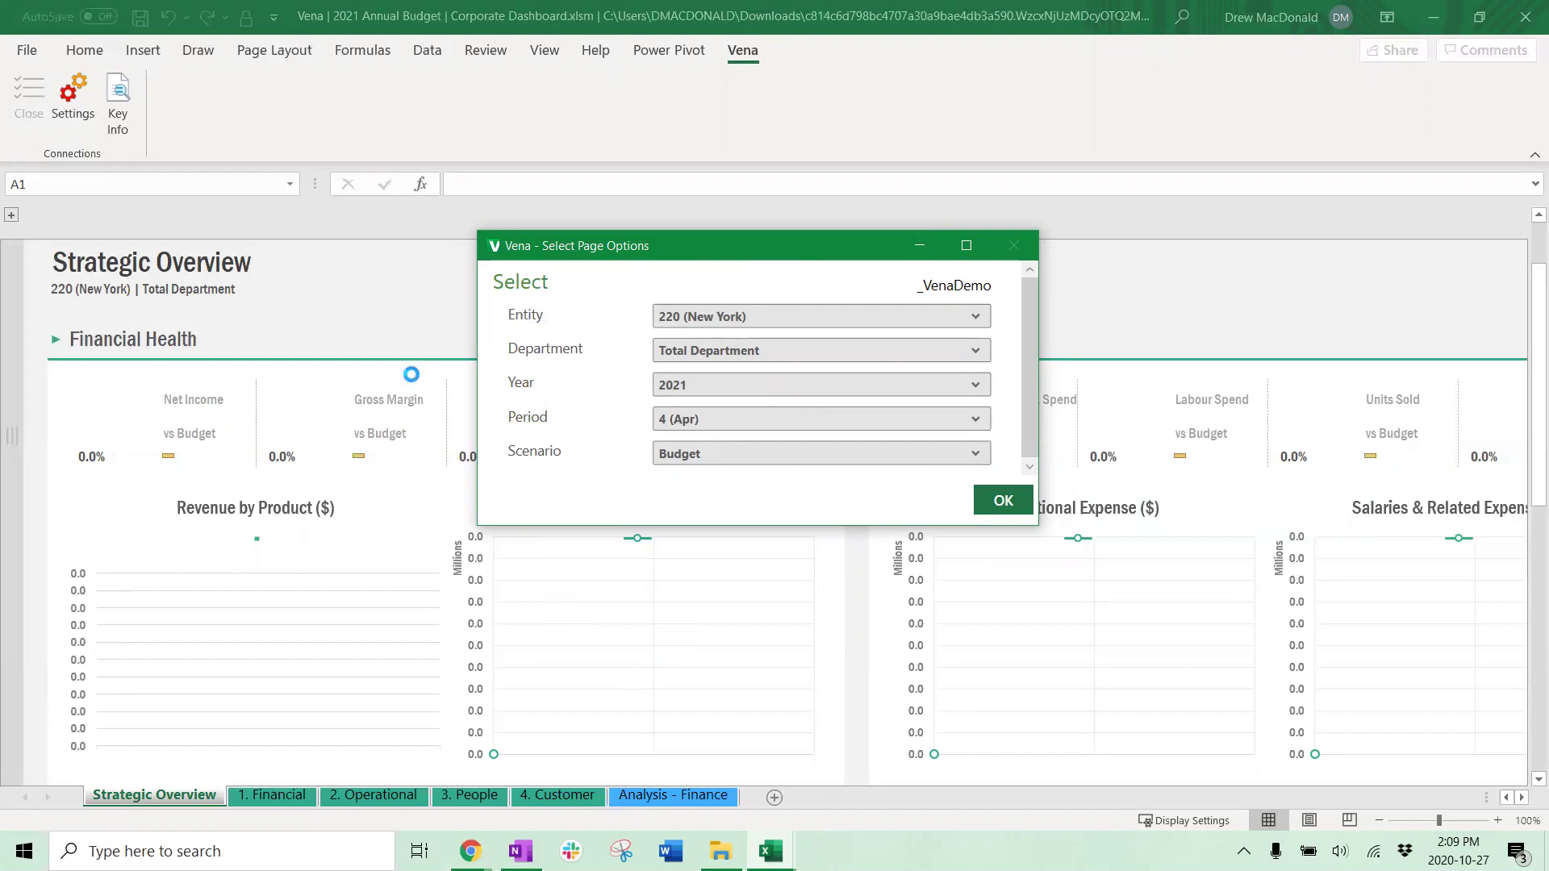
pyautogui.click(813, 321)
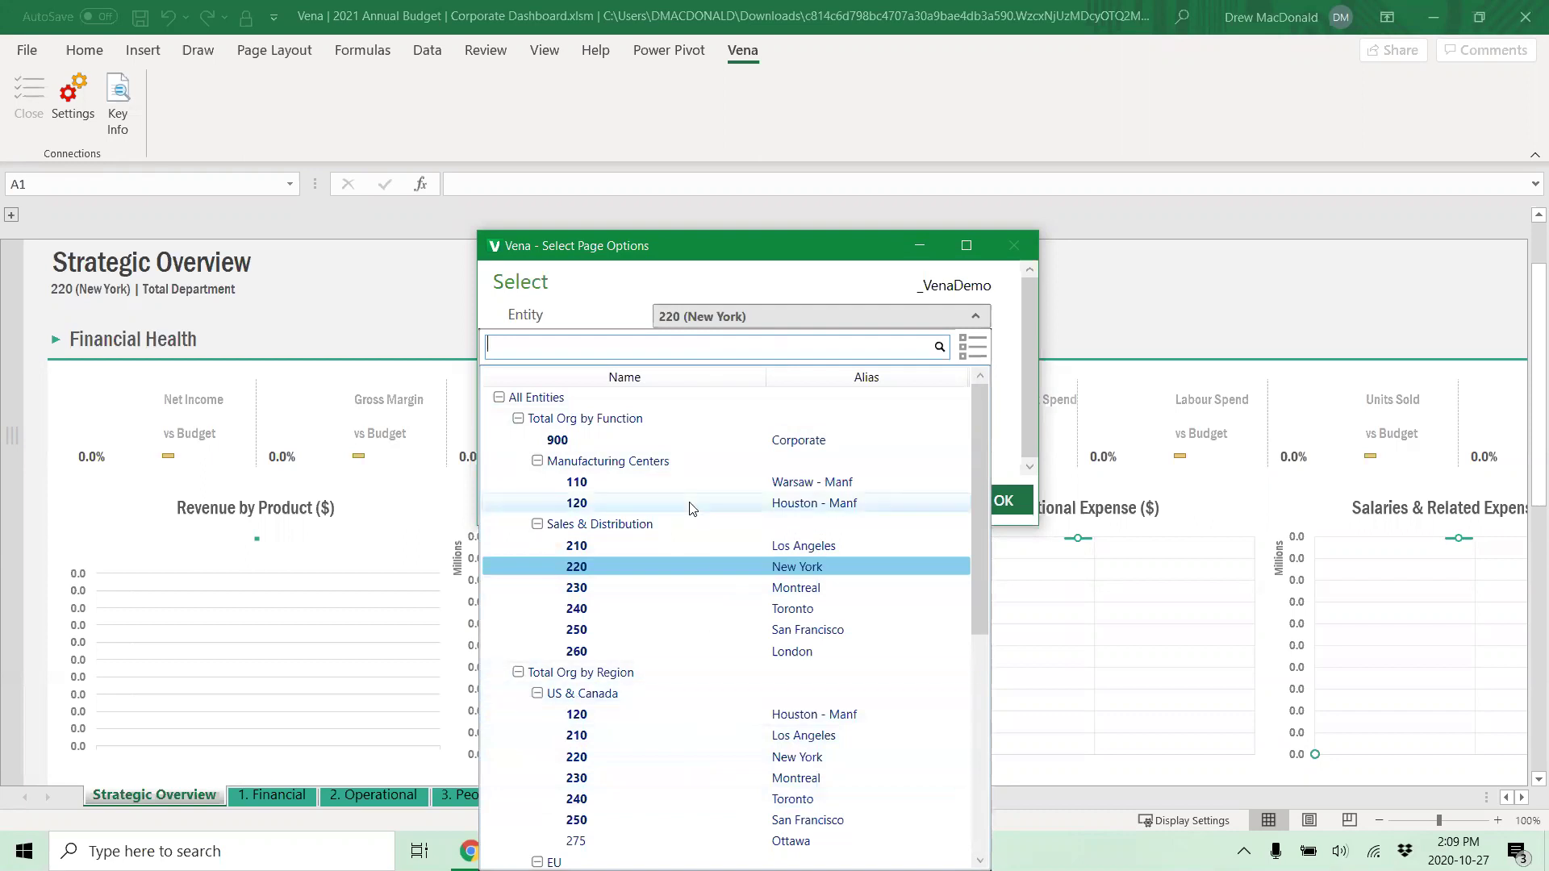
pyautogui.click(674, 419)
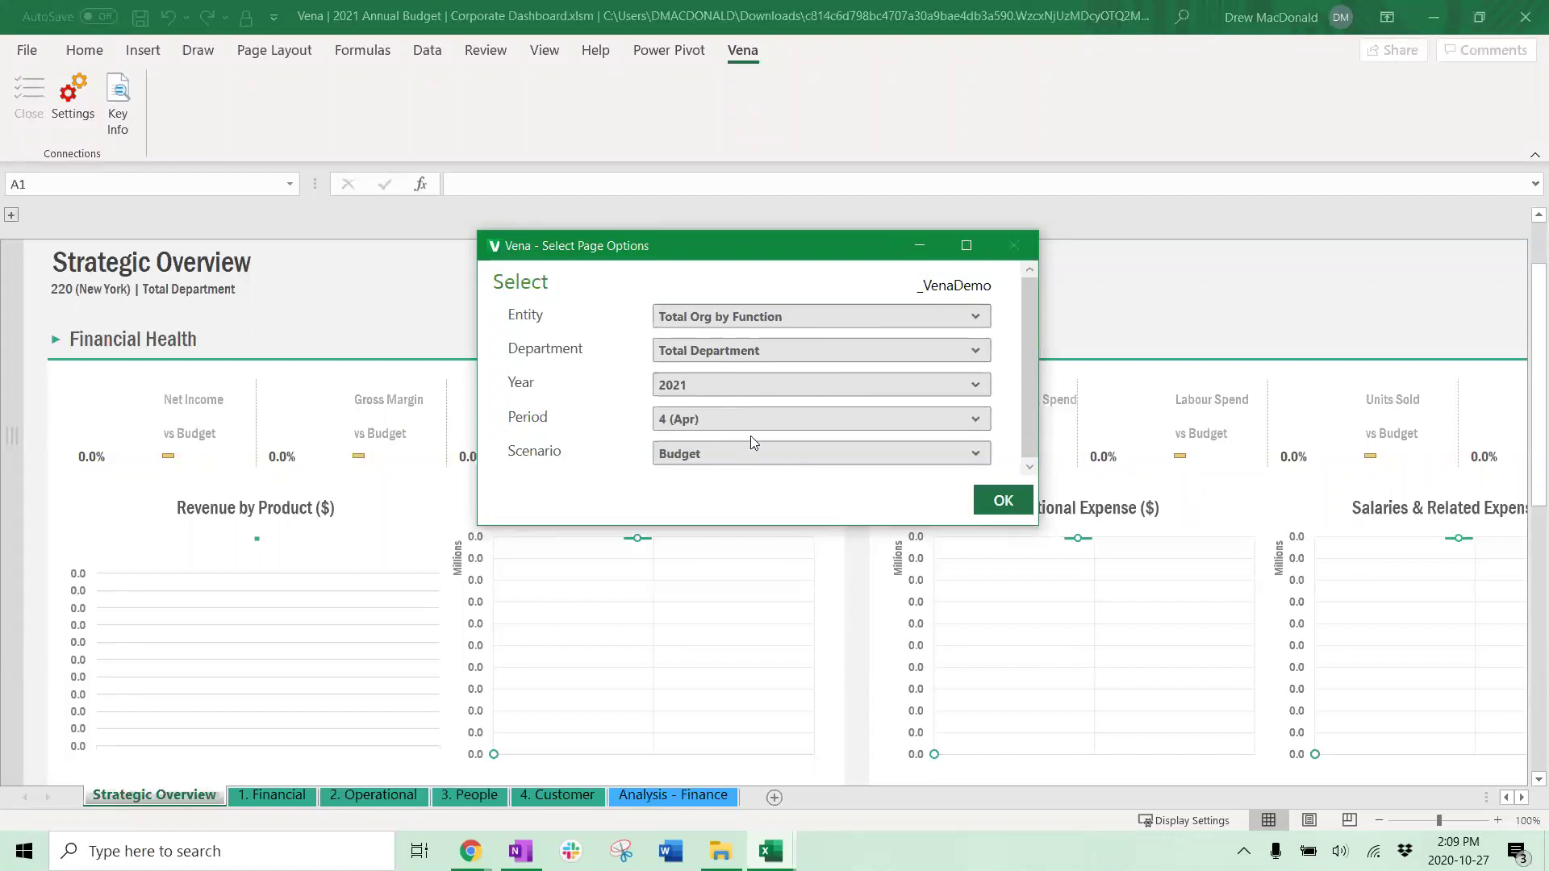
pyautogui.click(1015, 503)
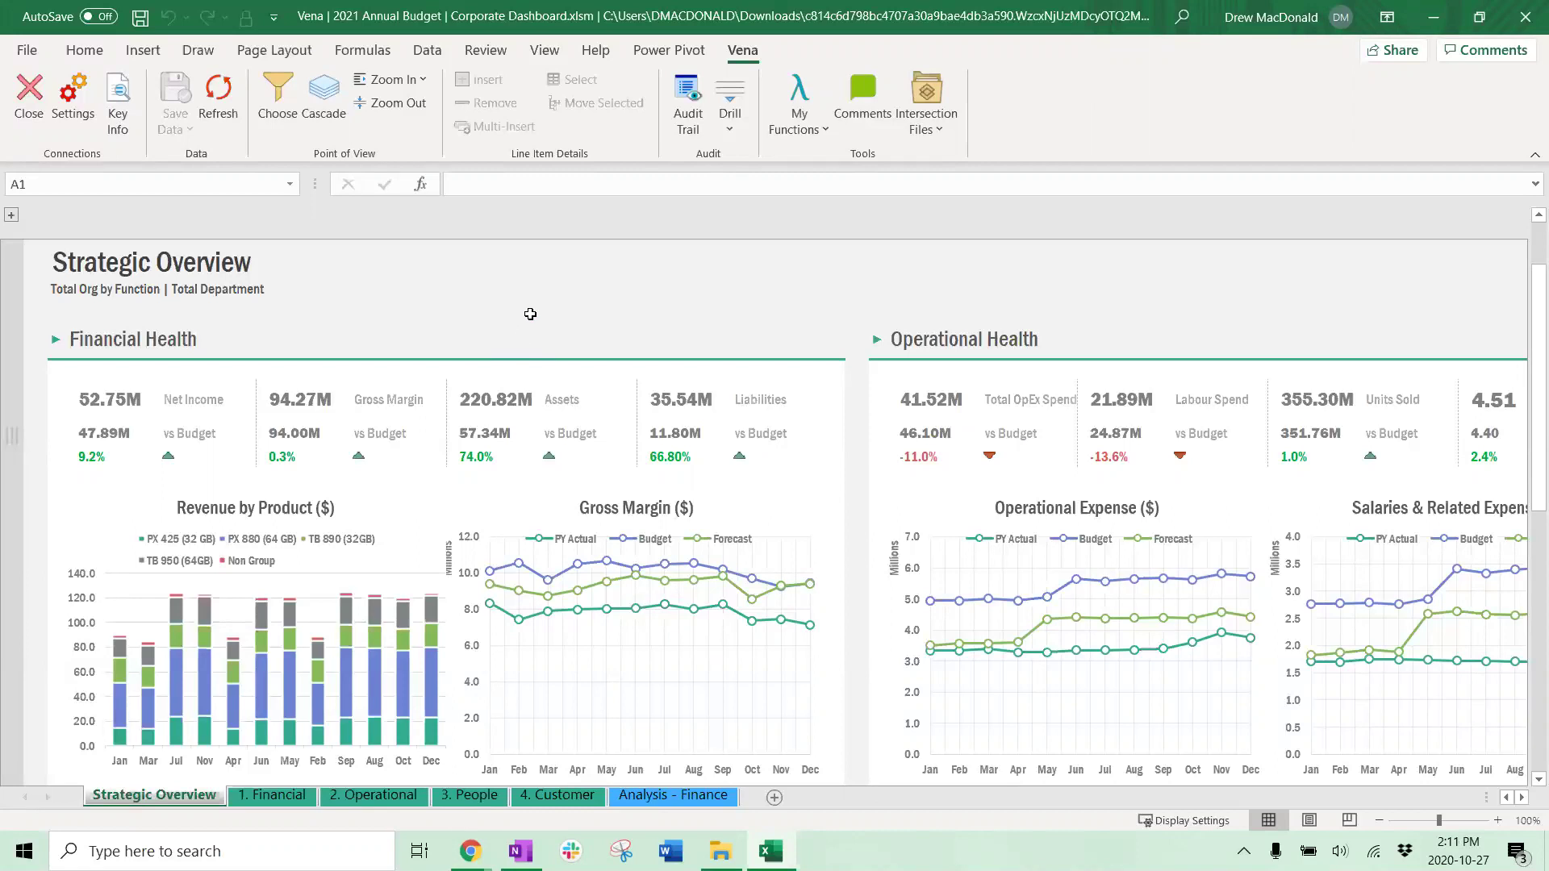
pyautogui.click(274, 118)
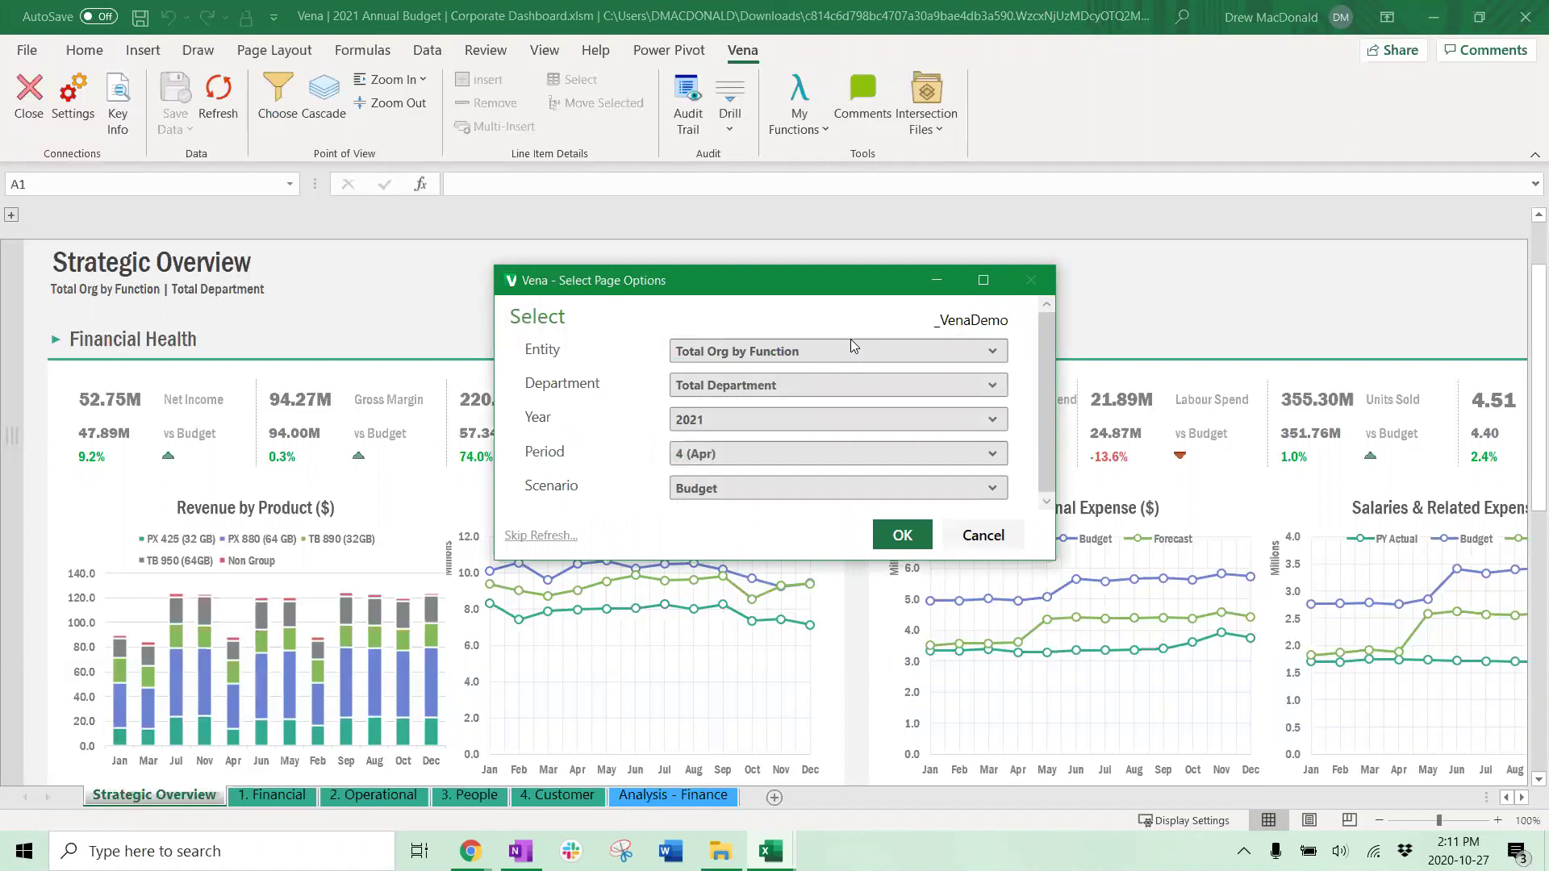
pyautogui.click(985, 534)
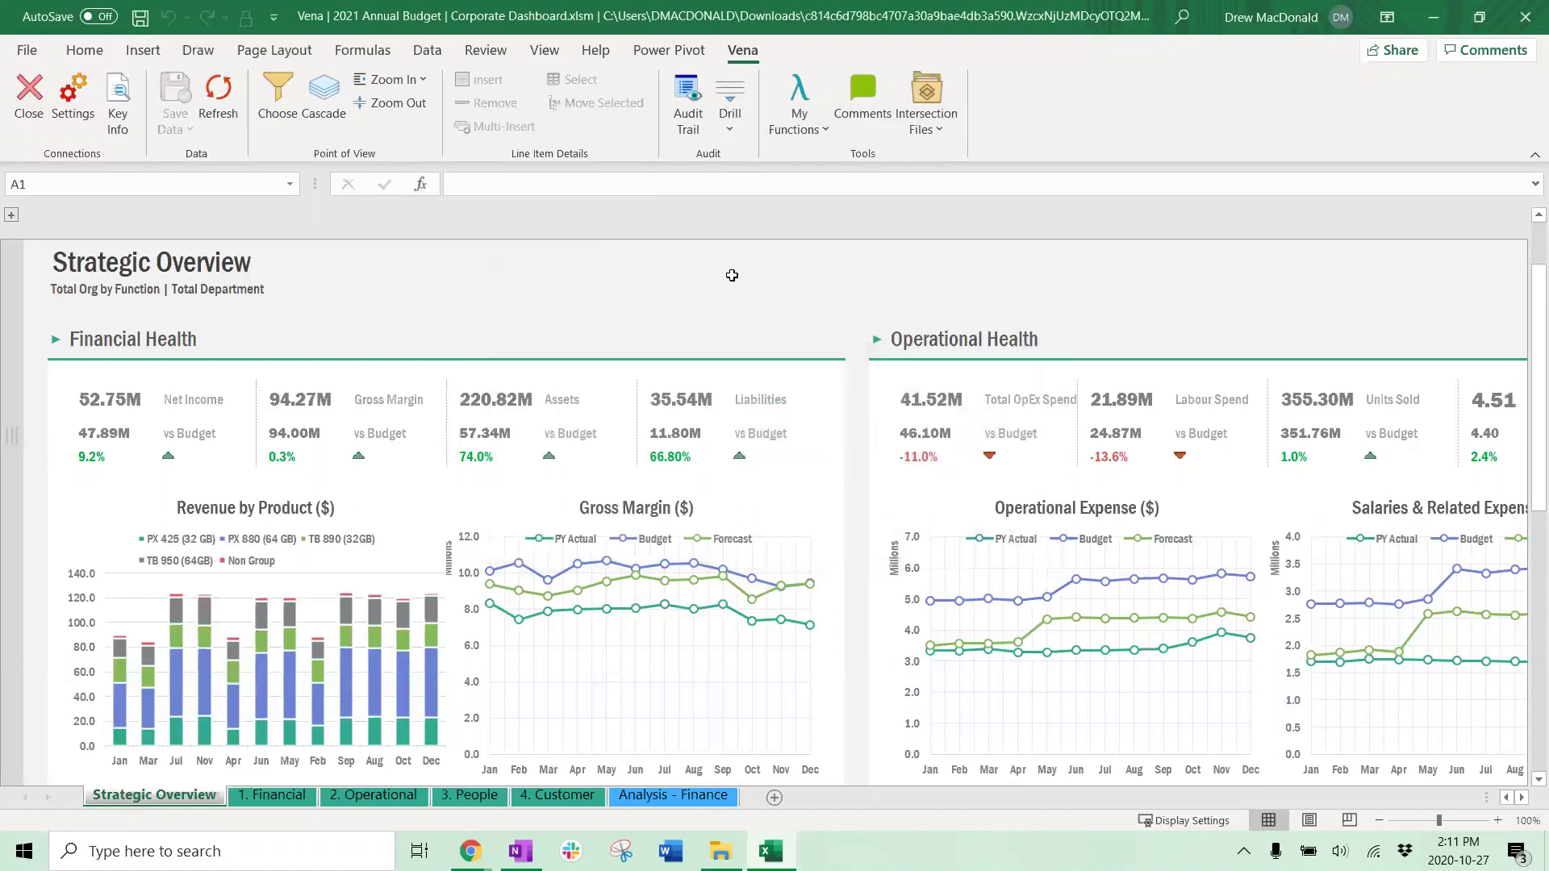
# Step: Switch back to the contributor browser window and open the page options of Exec Dashboard.pptx
pyautogui.moveTo(470, 851)
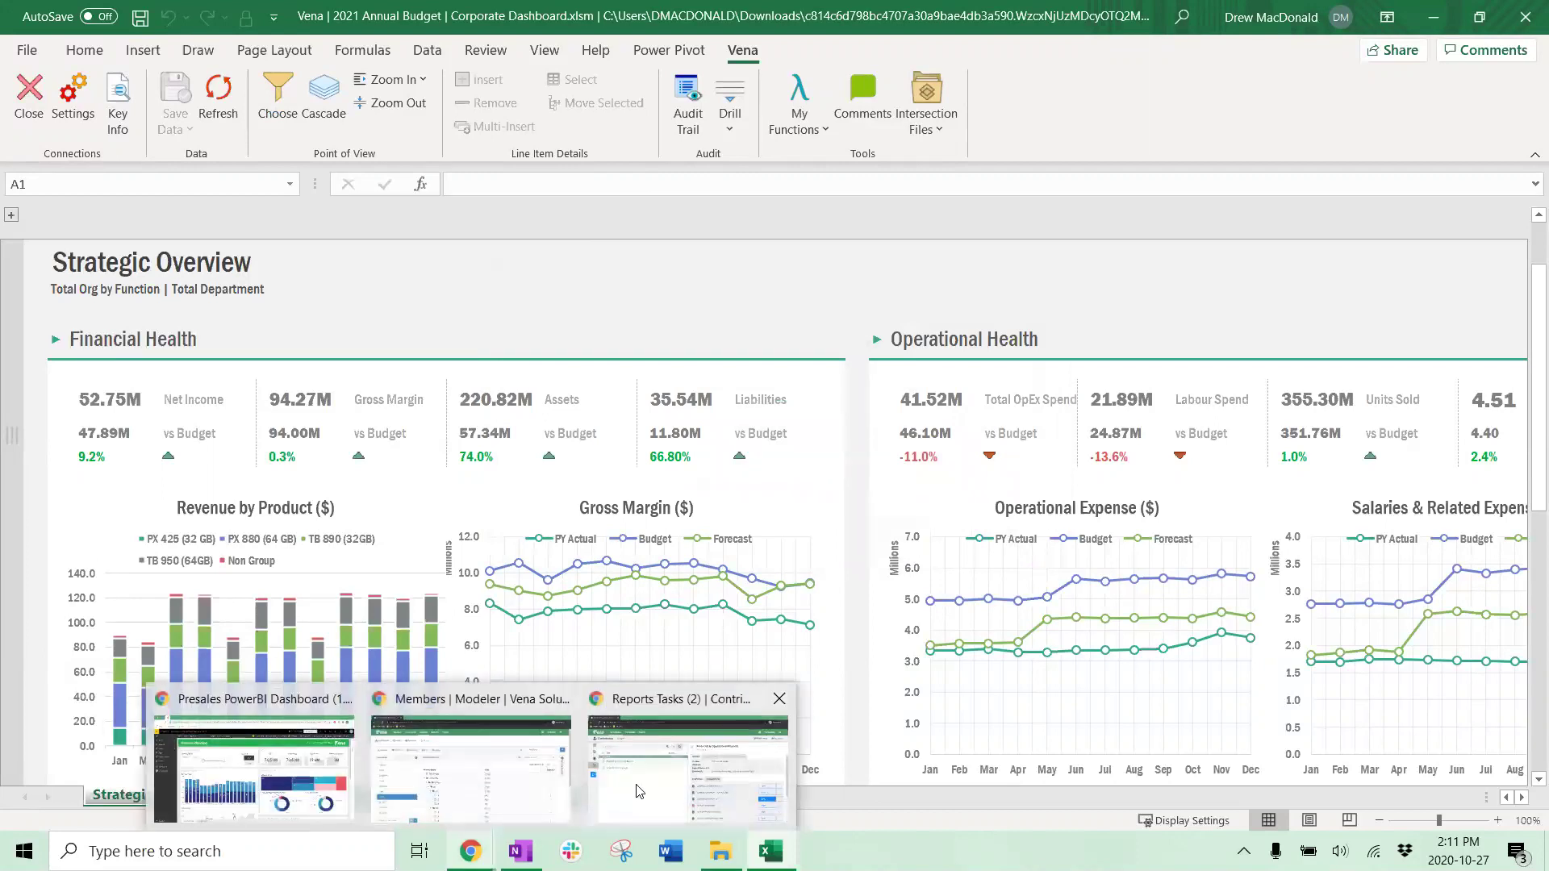
pyautogui.click(634, 793)
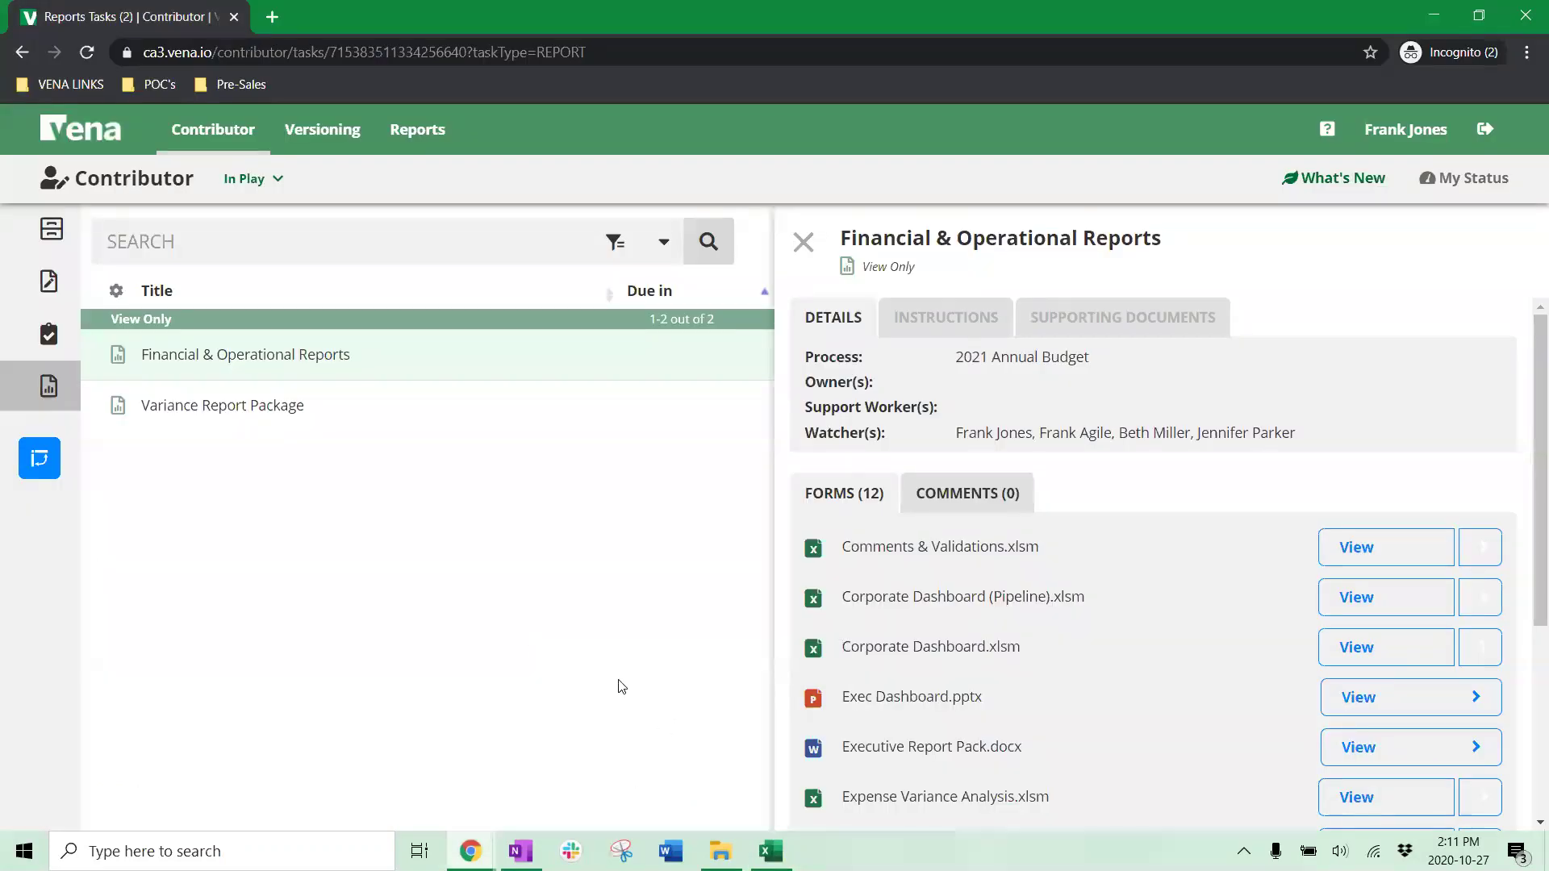
pyautogui.scroll(-1, 1120, 571)
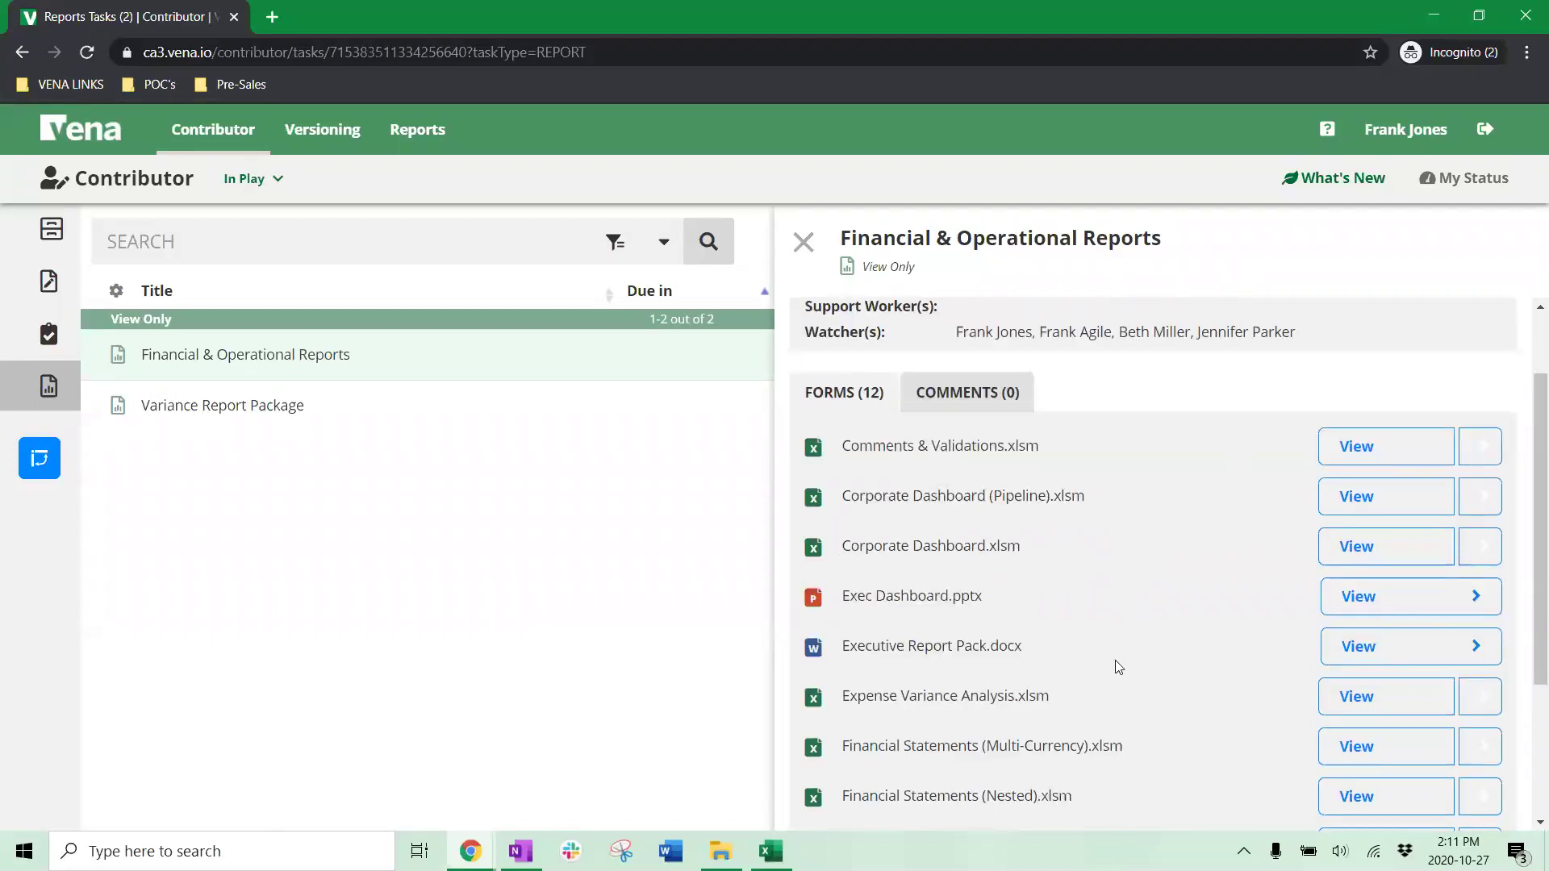
pyautogui.click(1418, 611)
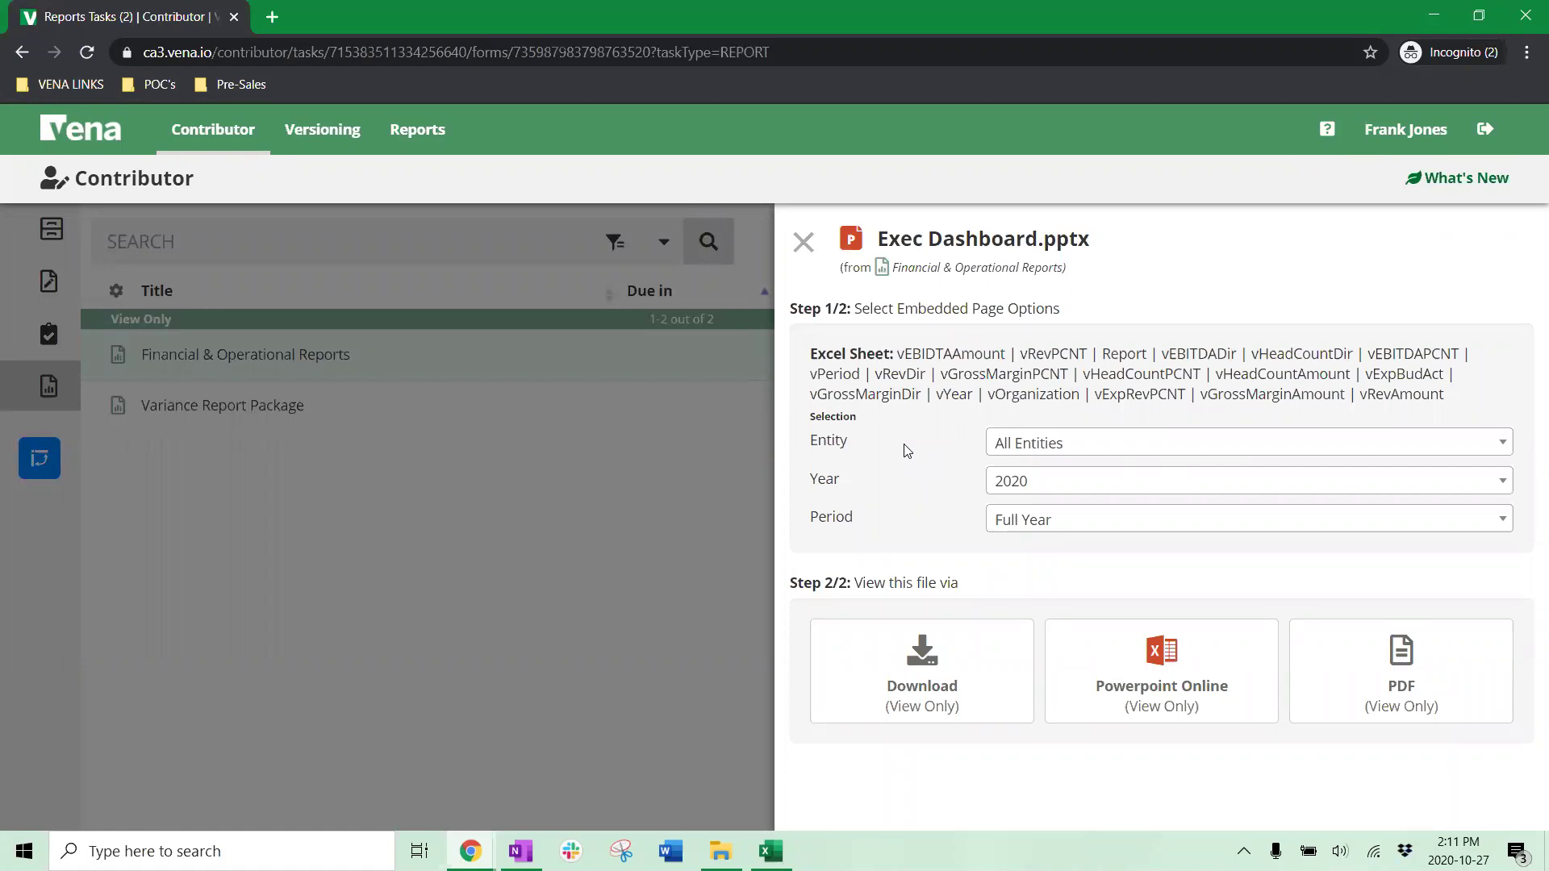
# Step: Look through the entity choices for the Exec Dashboard presentation without changing the selection
pyautogui.click(1028, 449)
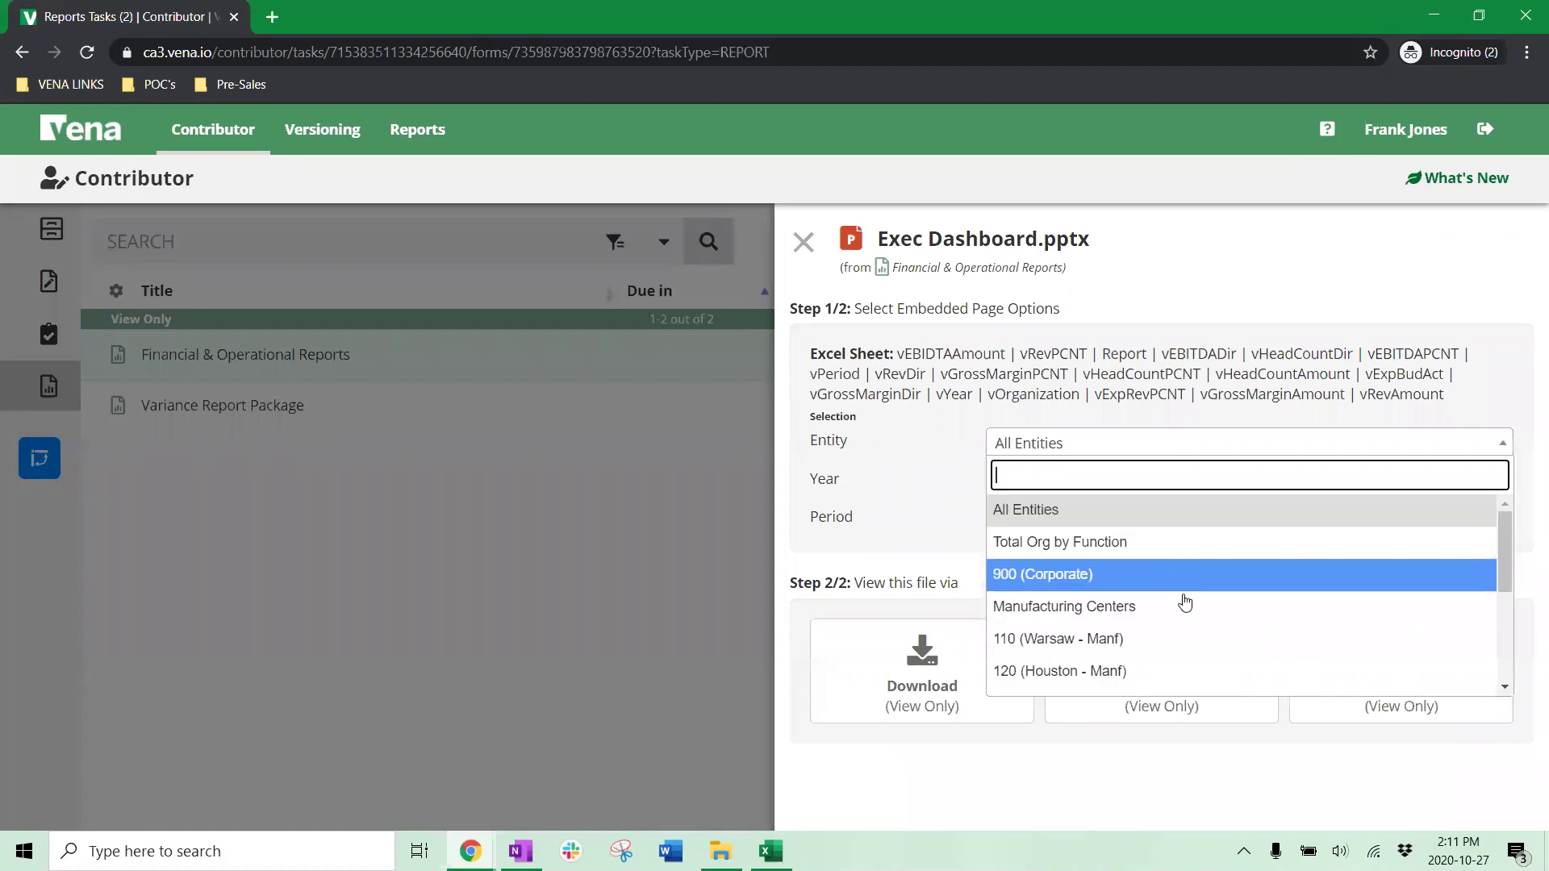
pyautogui.click(907, 476)
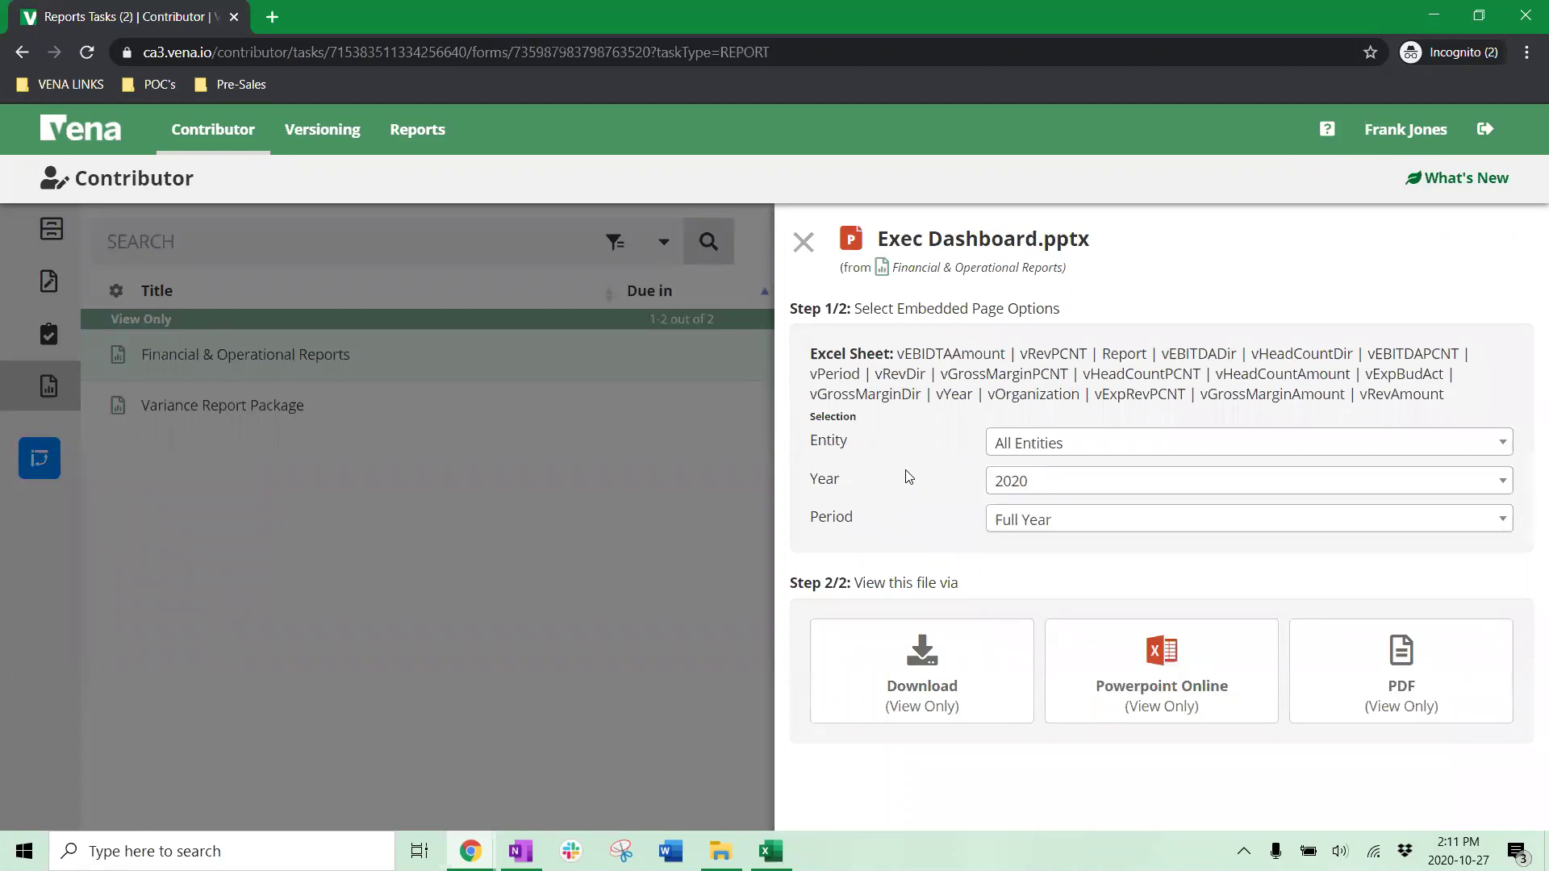
pyautogui.click(1062, 452)
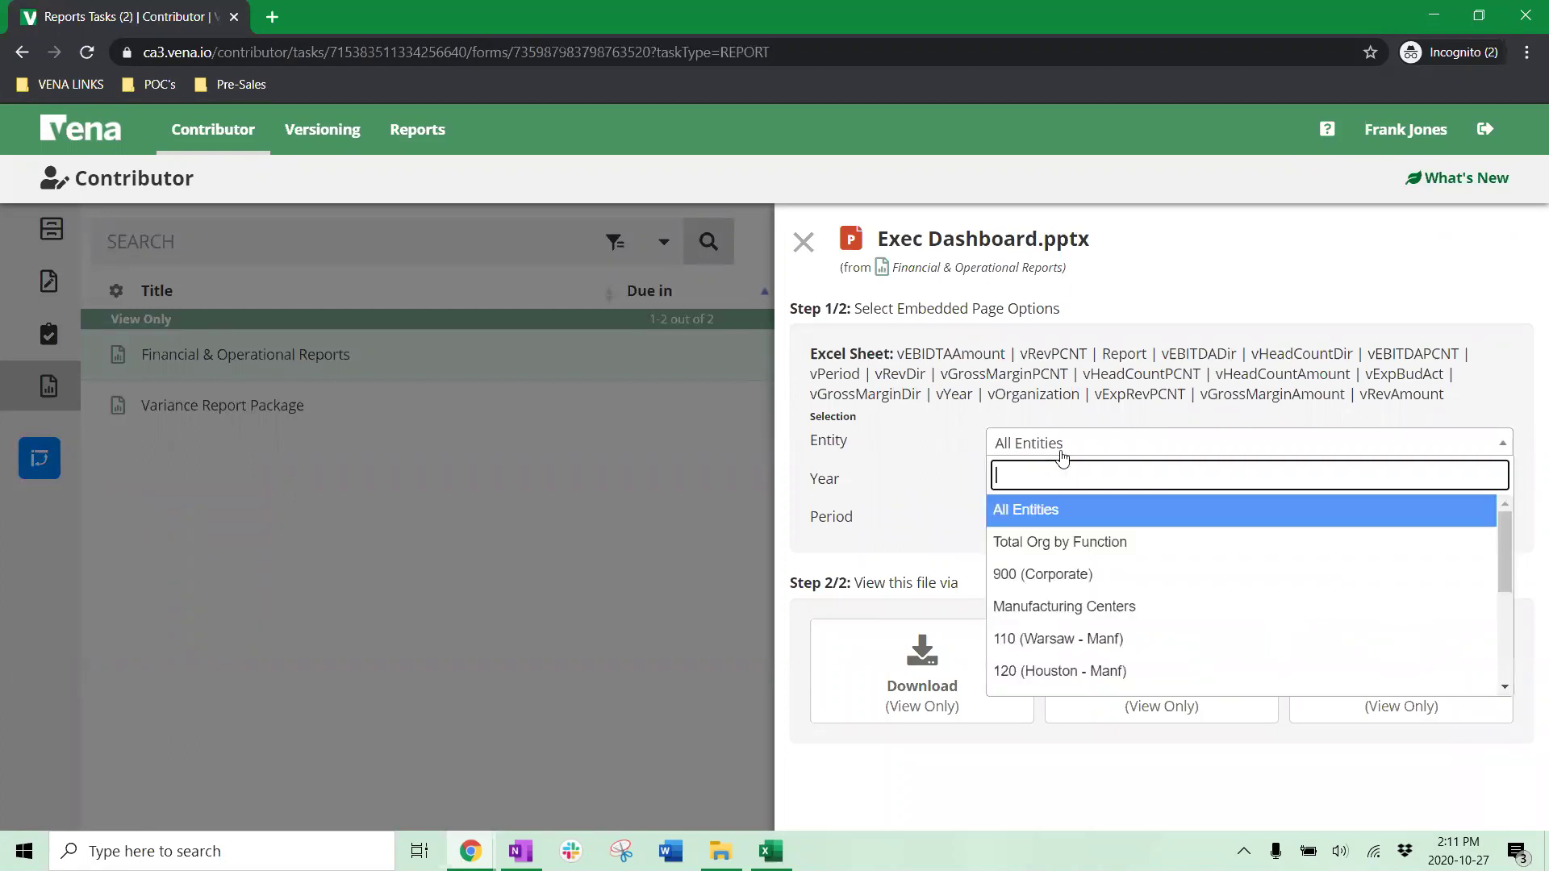
pyautogui.click(962, 432)
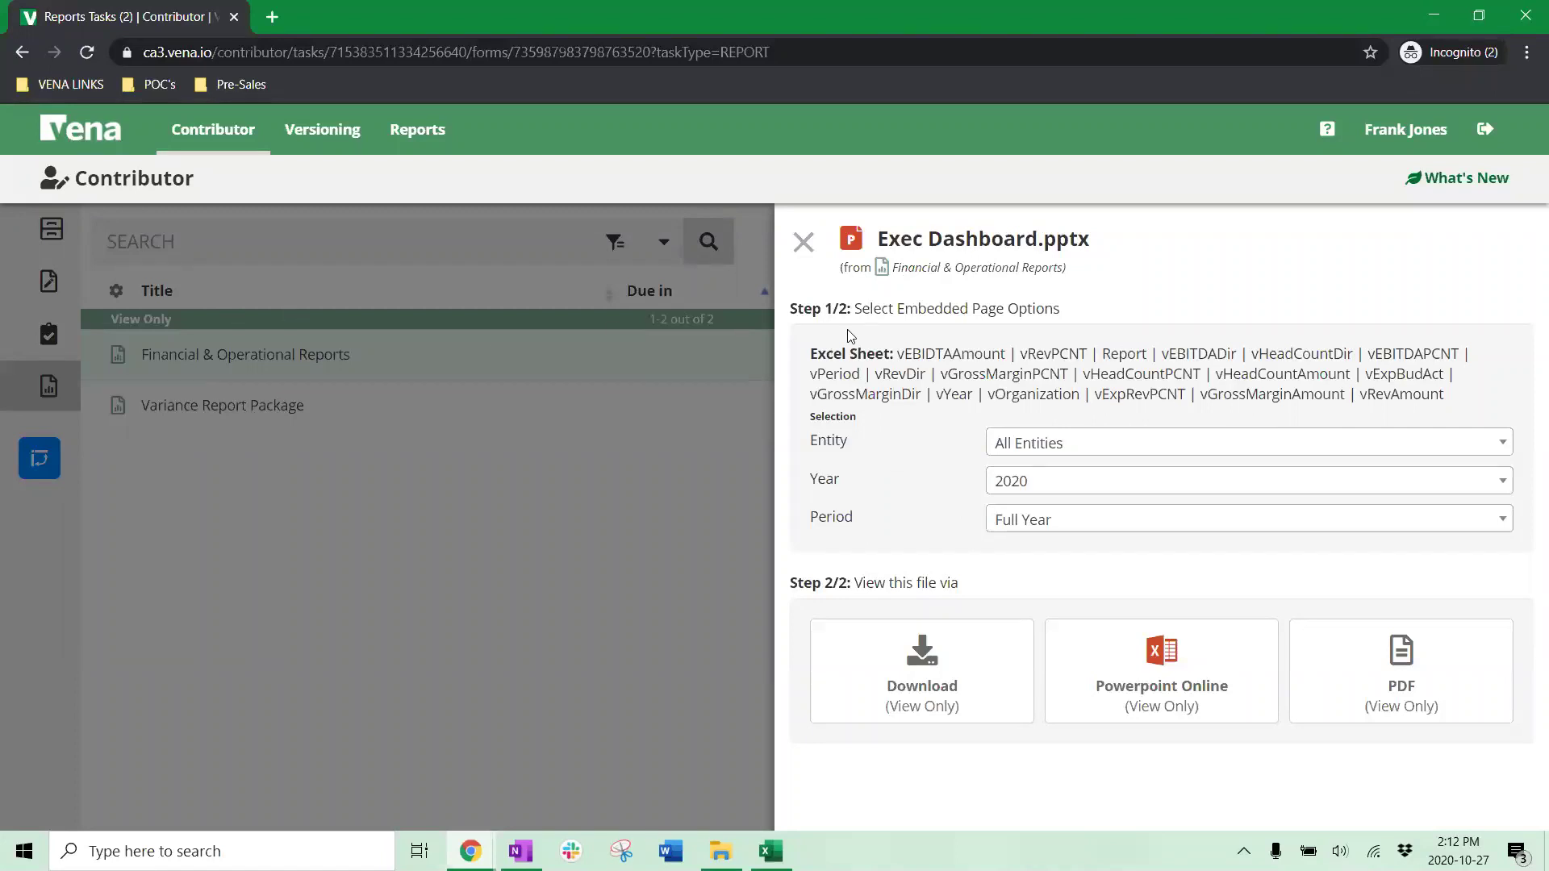
# Step: View the Exec Dashboard in PowerPoint Online and page through the Income Statement and Net Income slides
pyautogui.click(942, 690)
pyautogui.click(1065, 660)
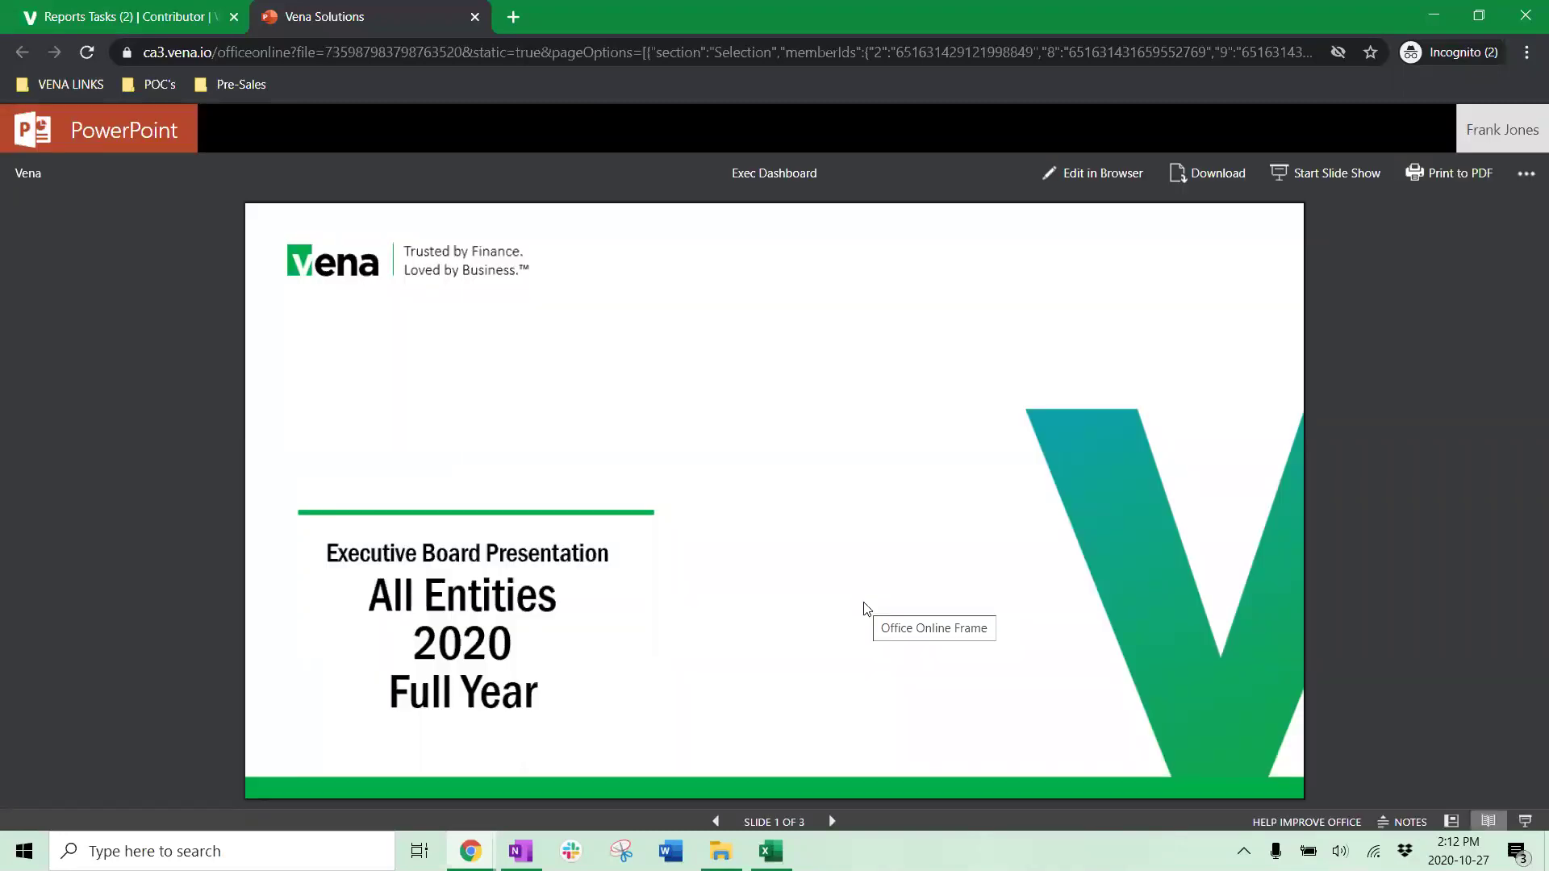
pyautogui.click(831, 821)
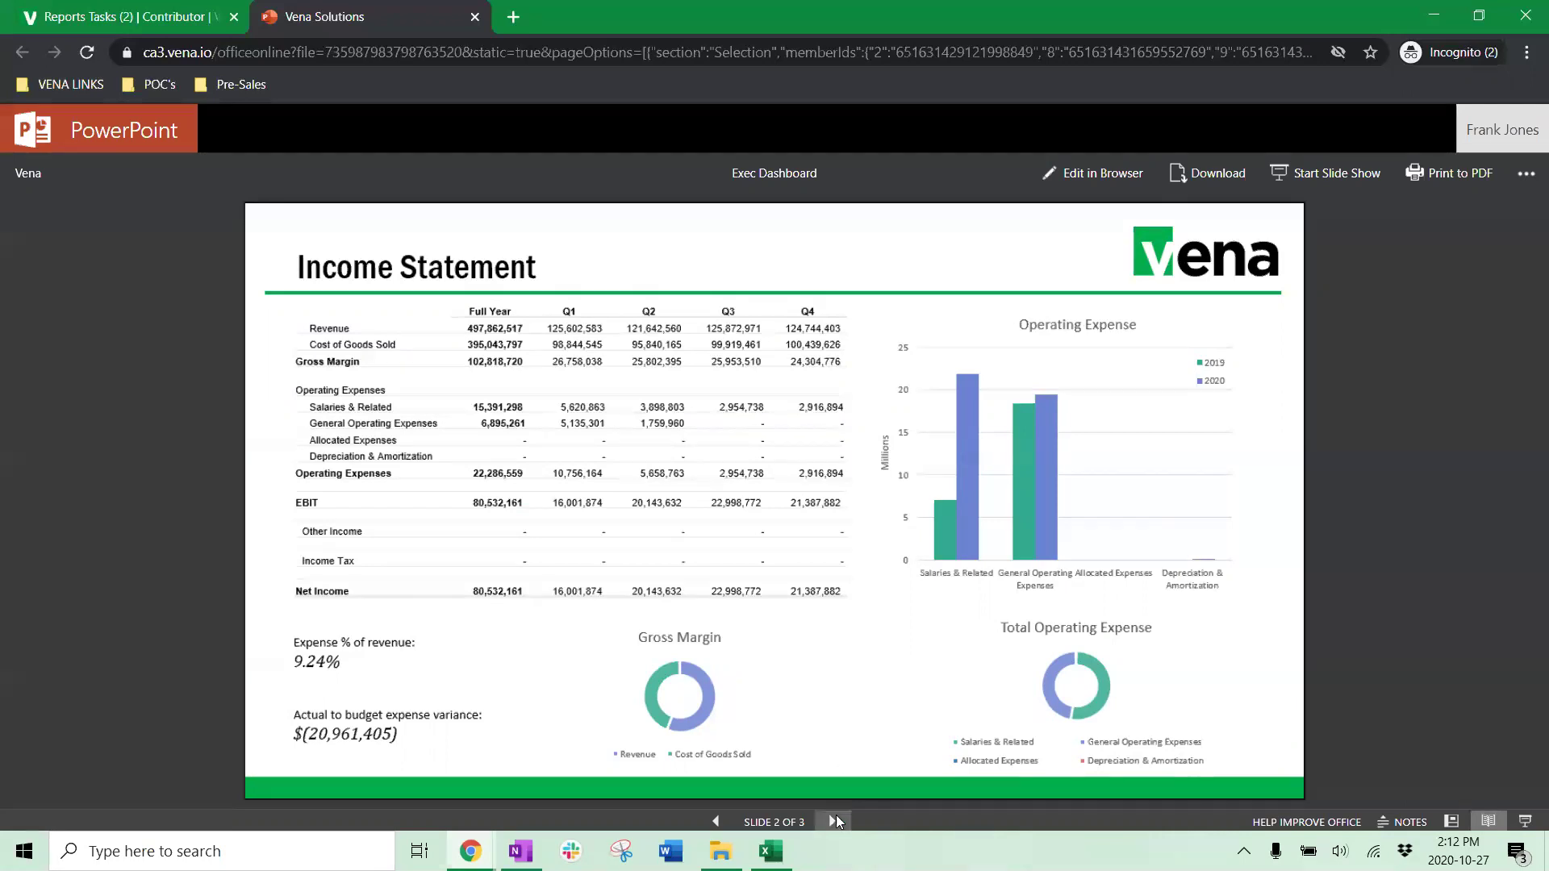
pyautogui.click(834, 820)
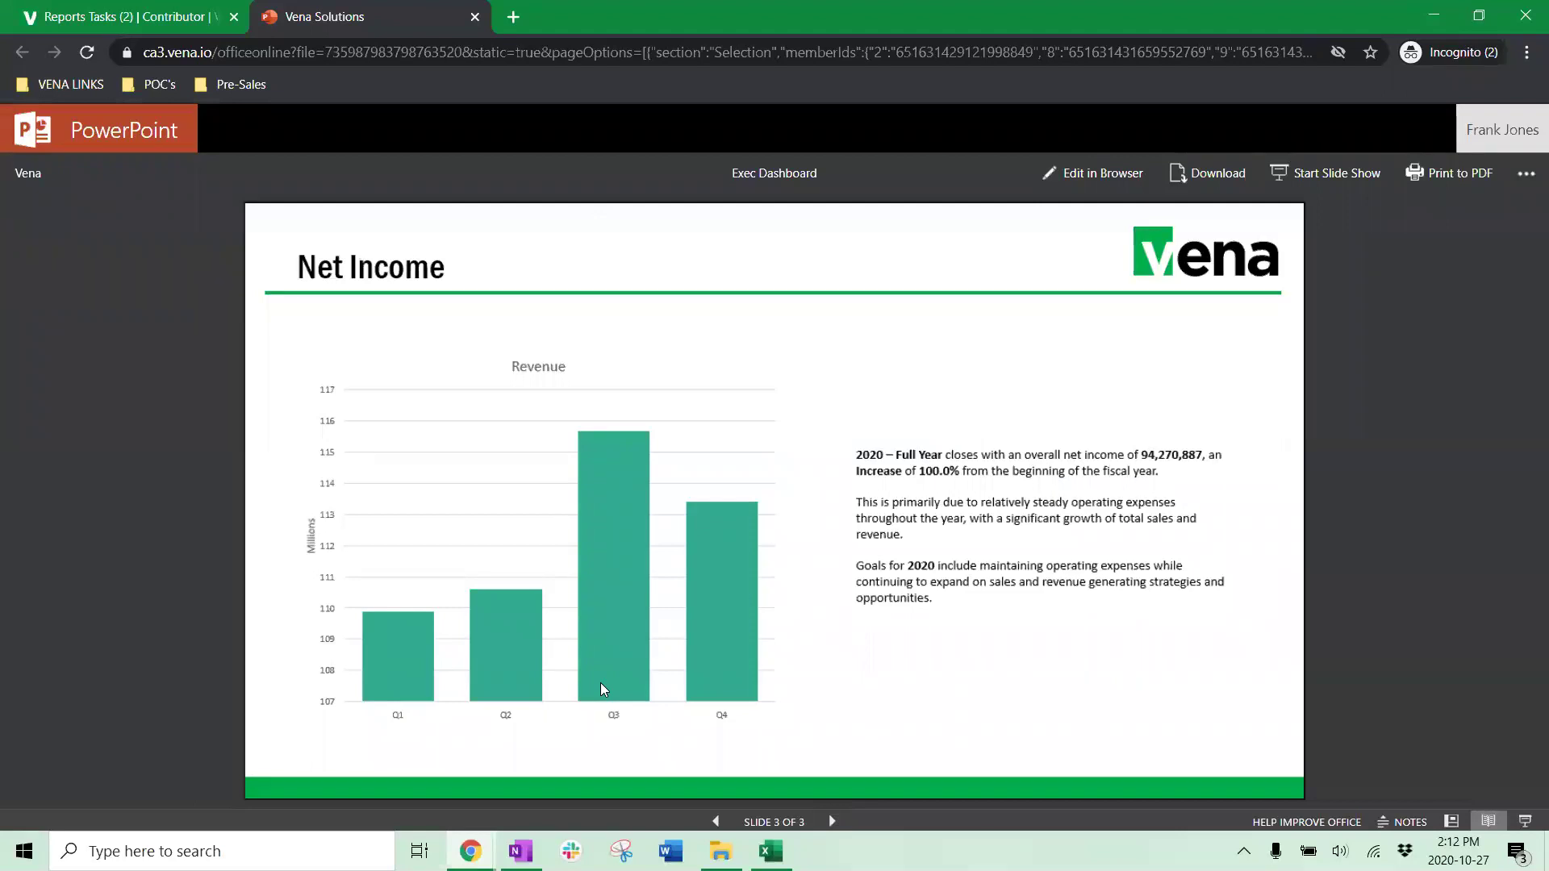
# Step: Revisit the Strategic Overview dashboard in Excel and return to the presentation in the browser
pyautogui.click(771, 852)
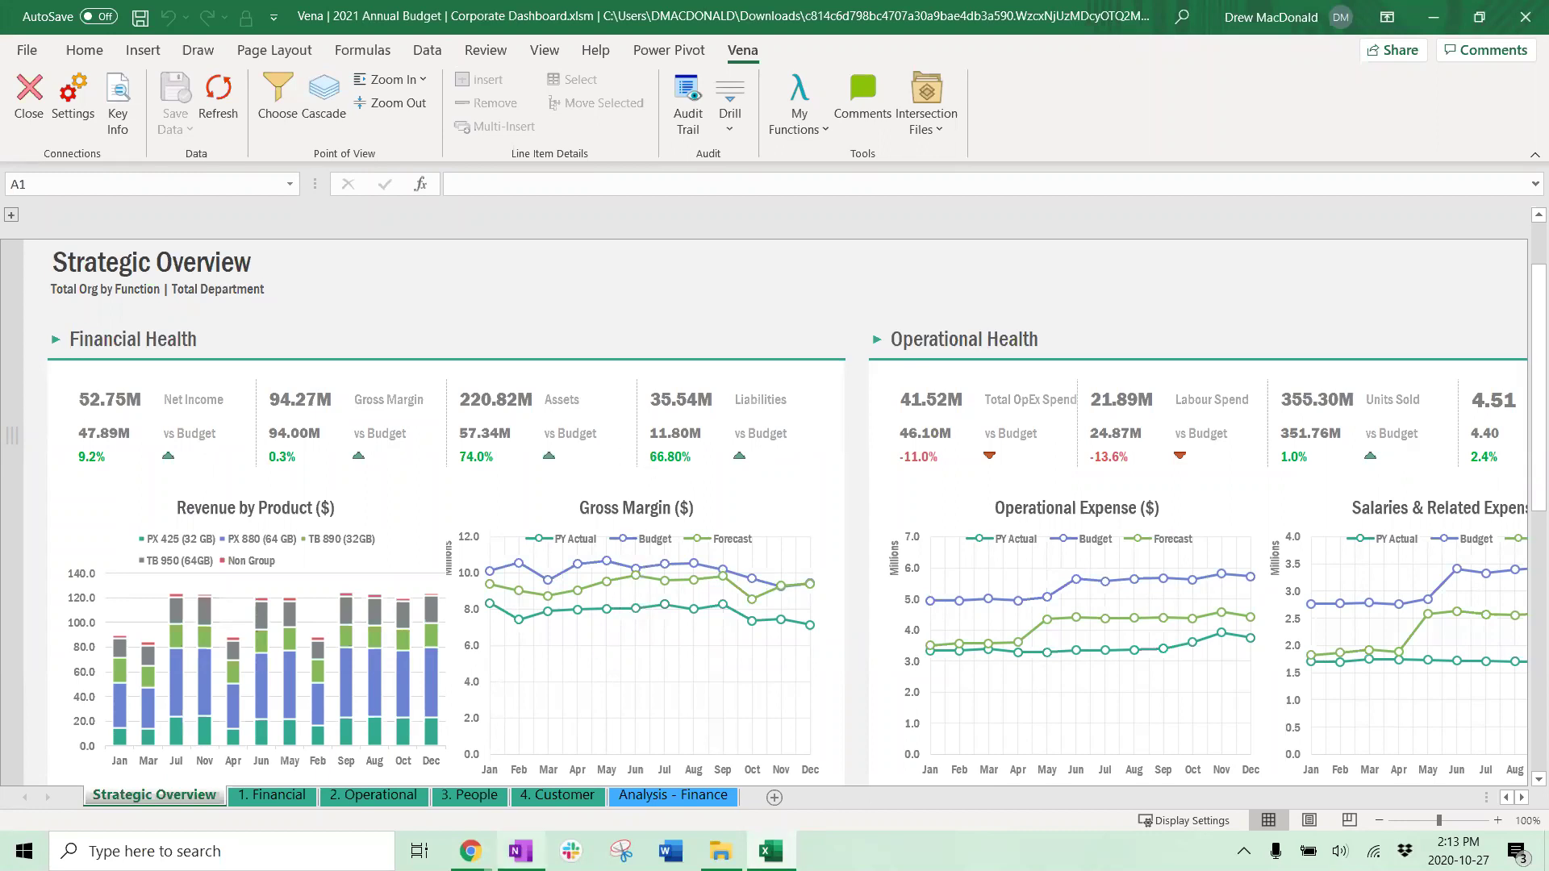
pyautogui.moveTo(471, 852)
pyautogui.click(687, 766)
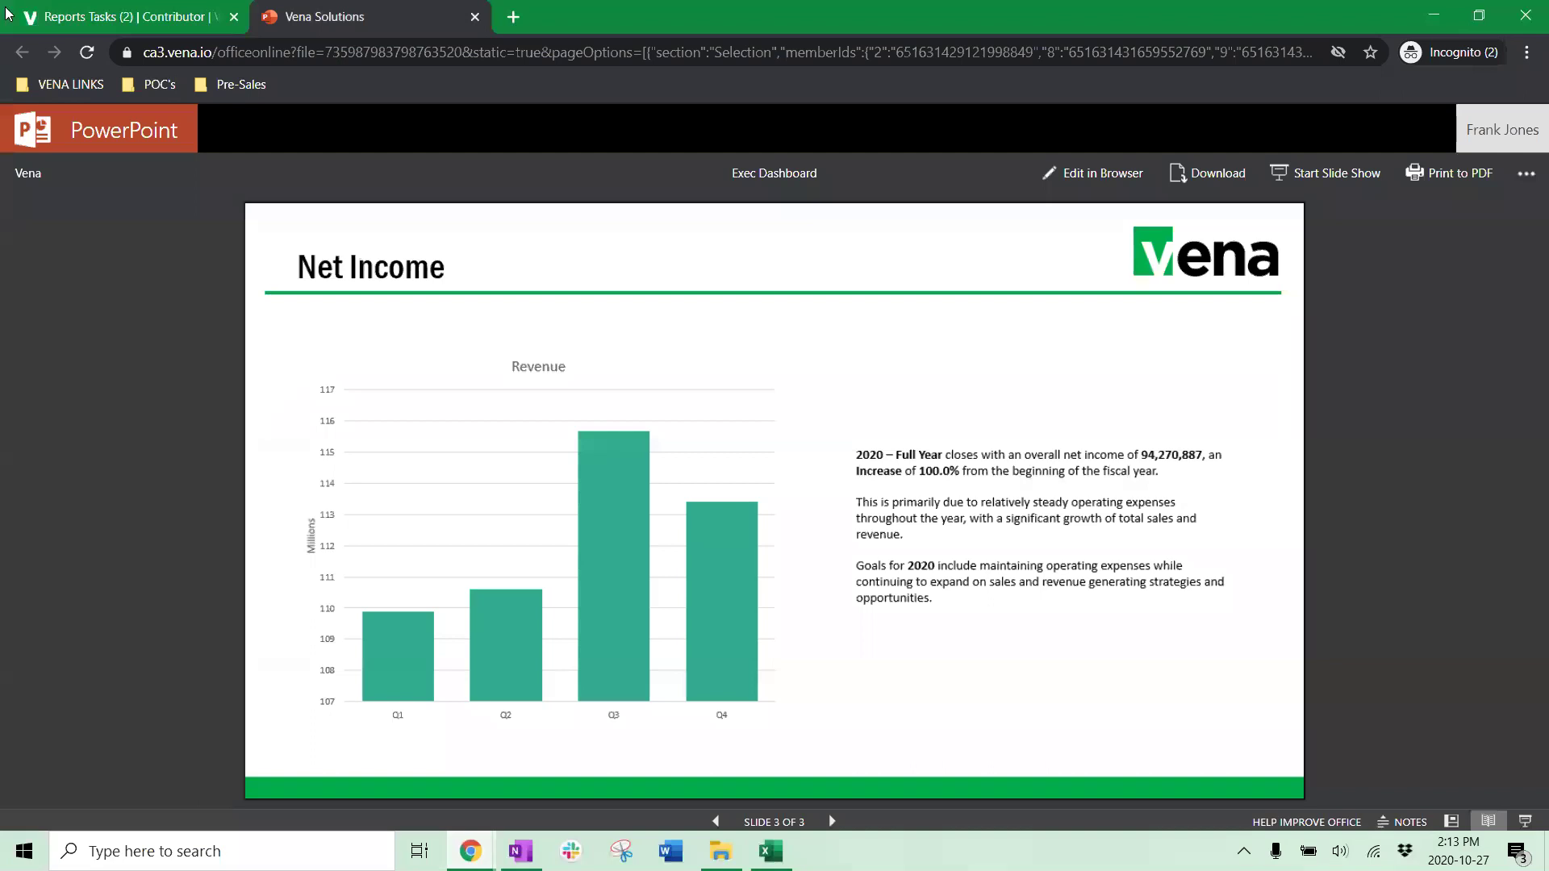
# Step: Return to the Financial & Operational Reports task and open the page options of Executive Report Pack.docx
pyautogui.click(96, 20)
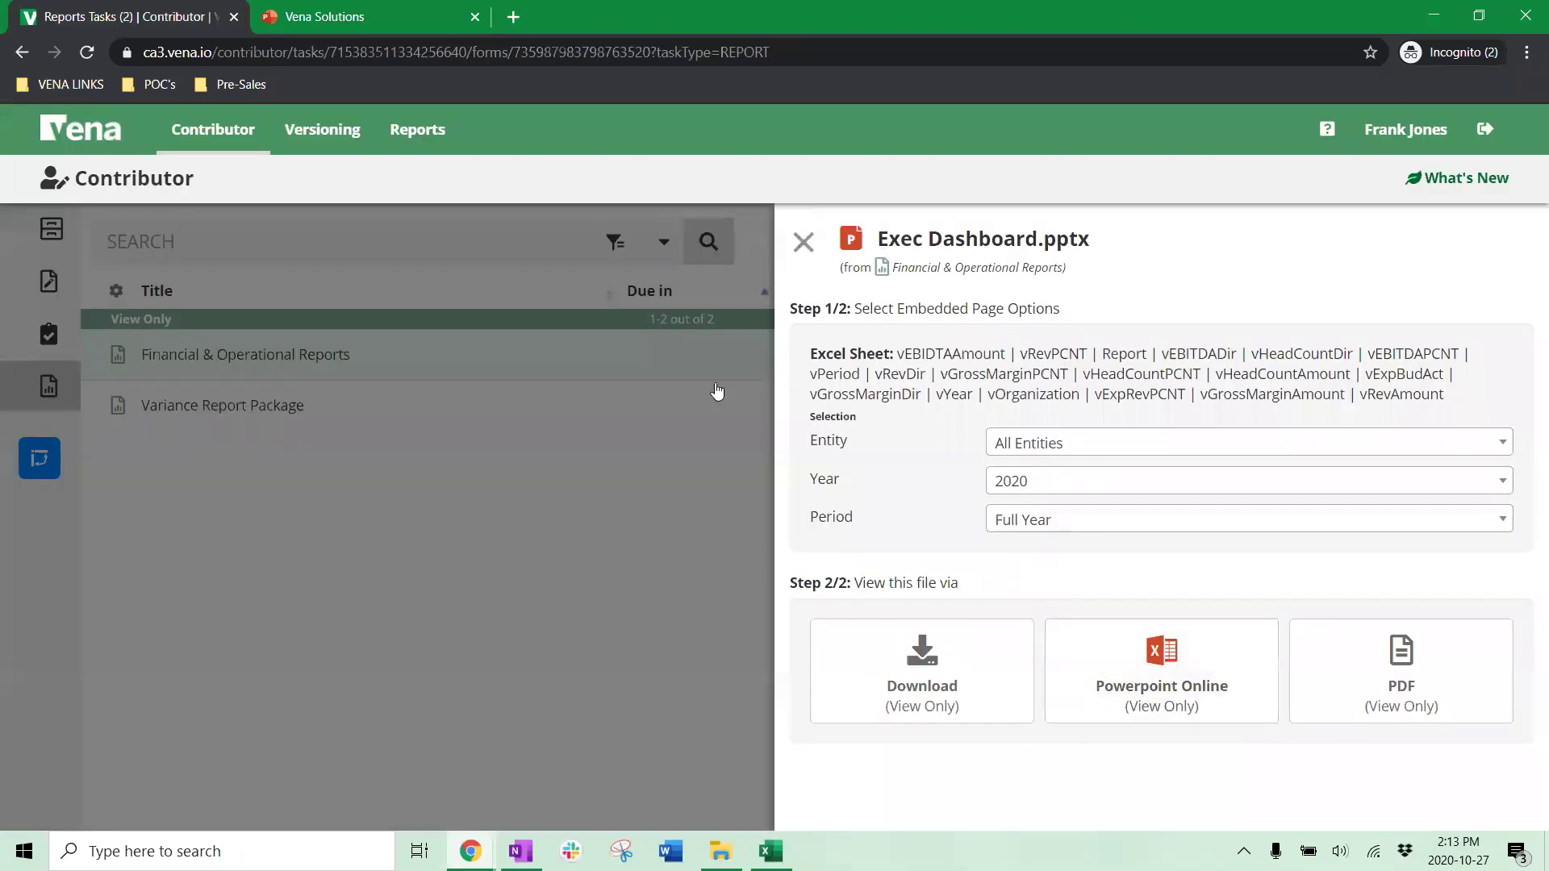
pyautogui.click(620, 653)
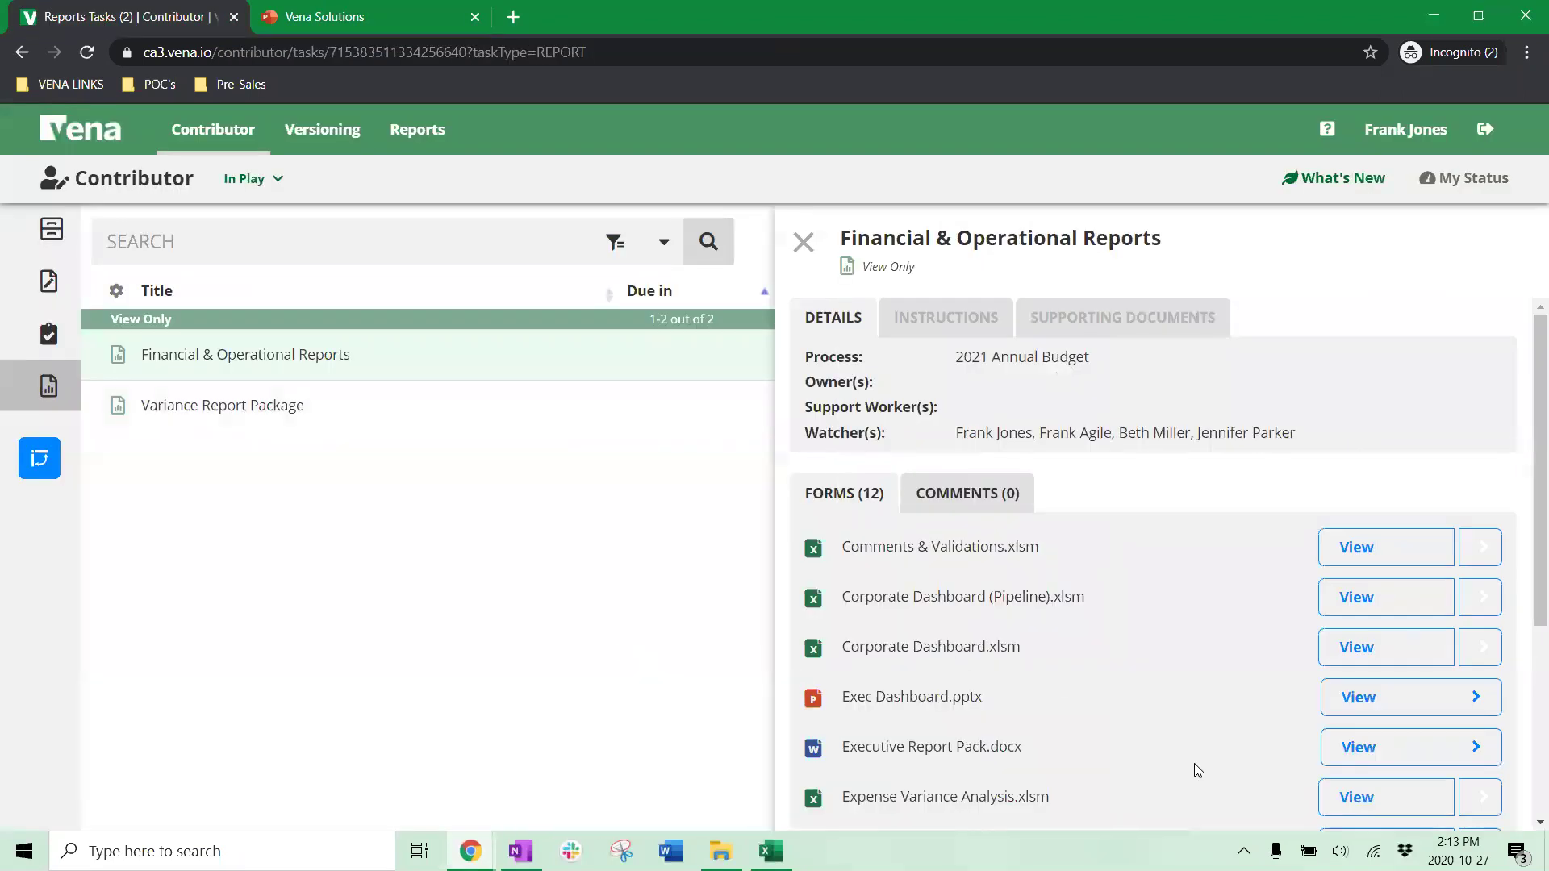
pyautogui.click(1348, 750)
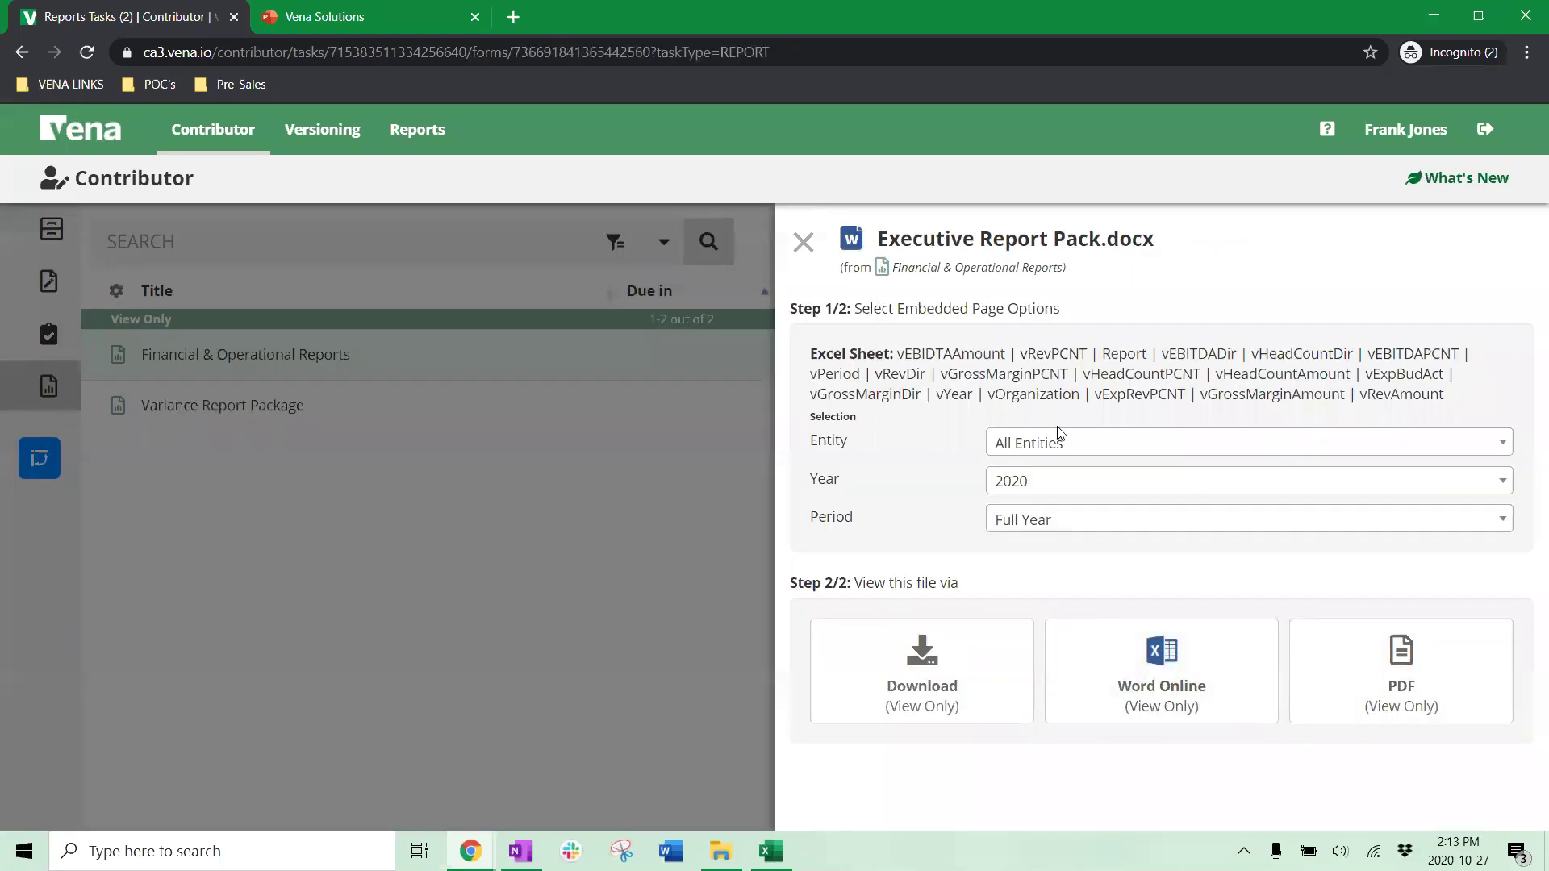
# Step: Set the report pack's Entity to Sales & Distribution, download the document and open it in Word
pyautogui.click(1135, 457)
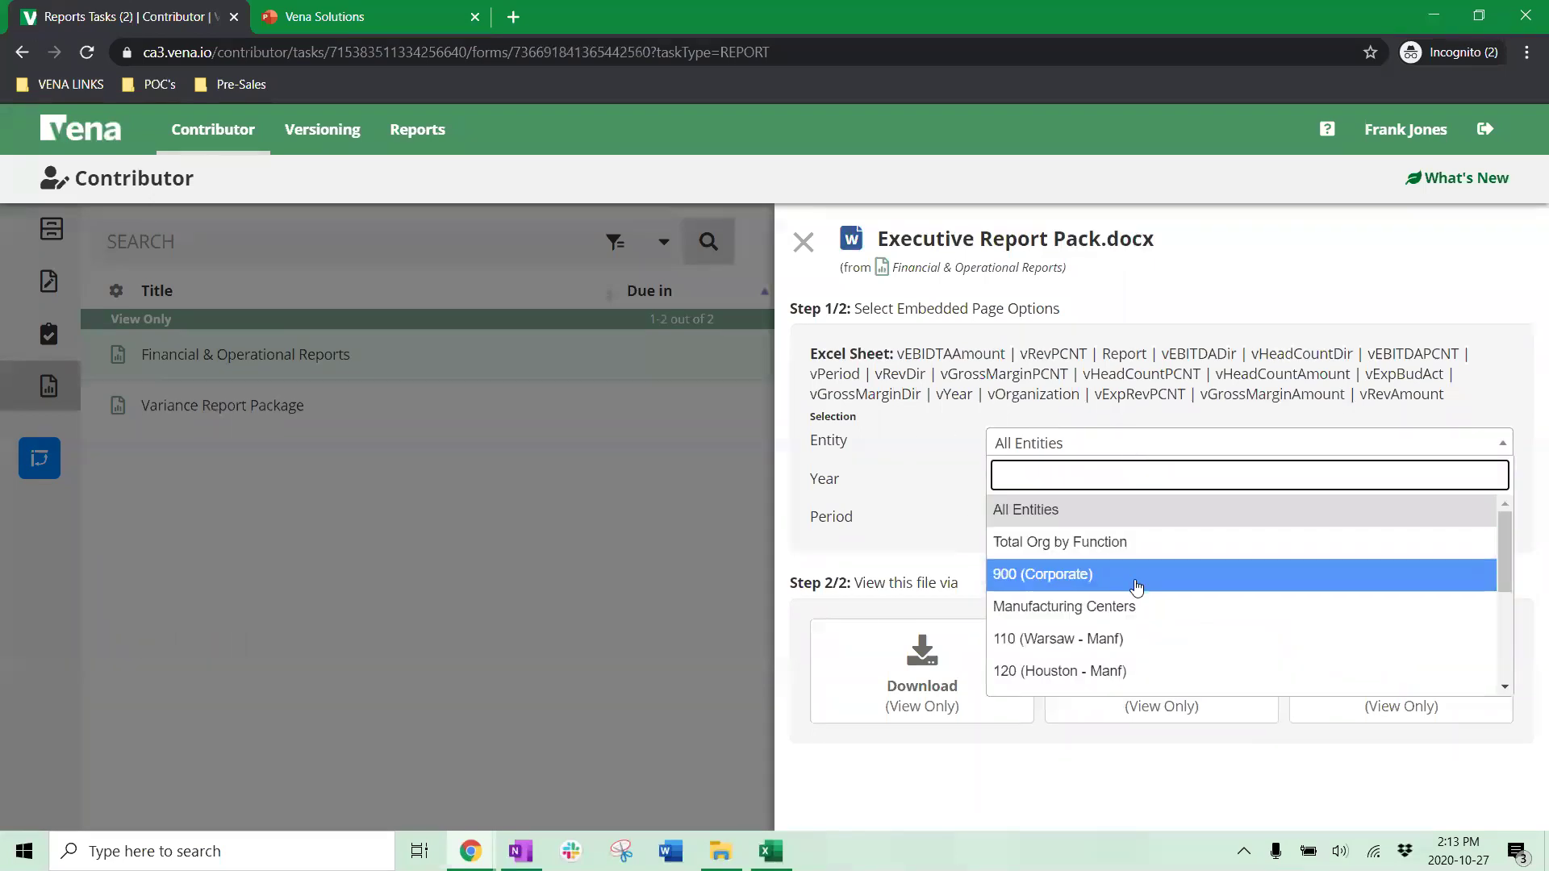
pyautogui.scroll(-1, 1138, 586)
pyautogui.click(1139, 605)
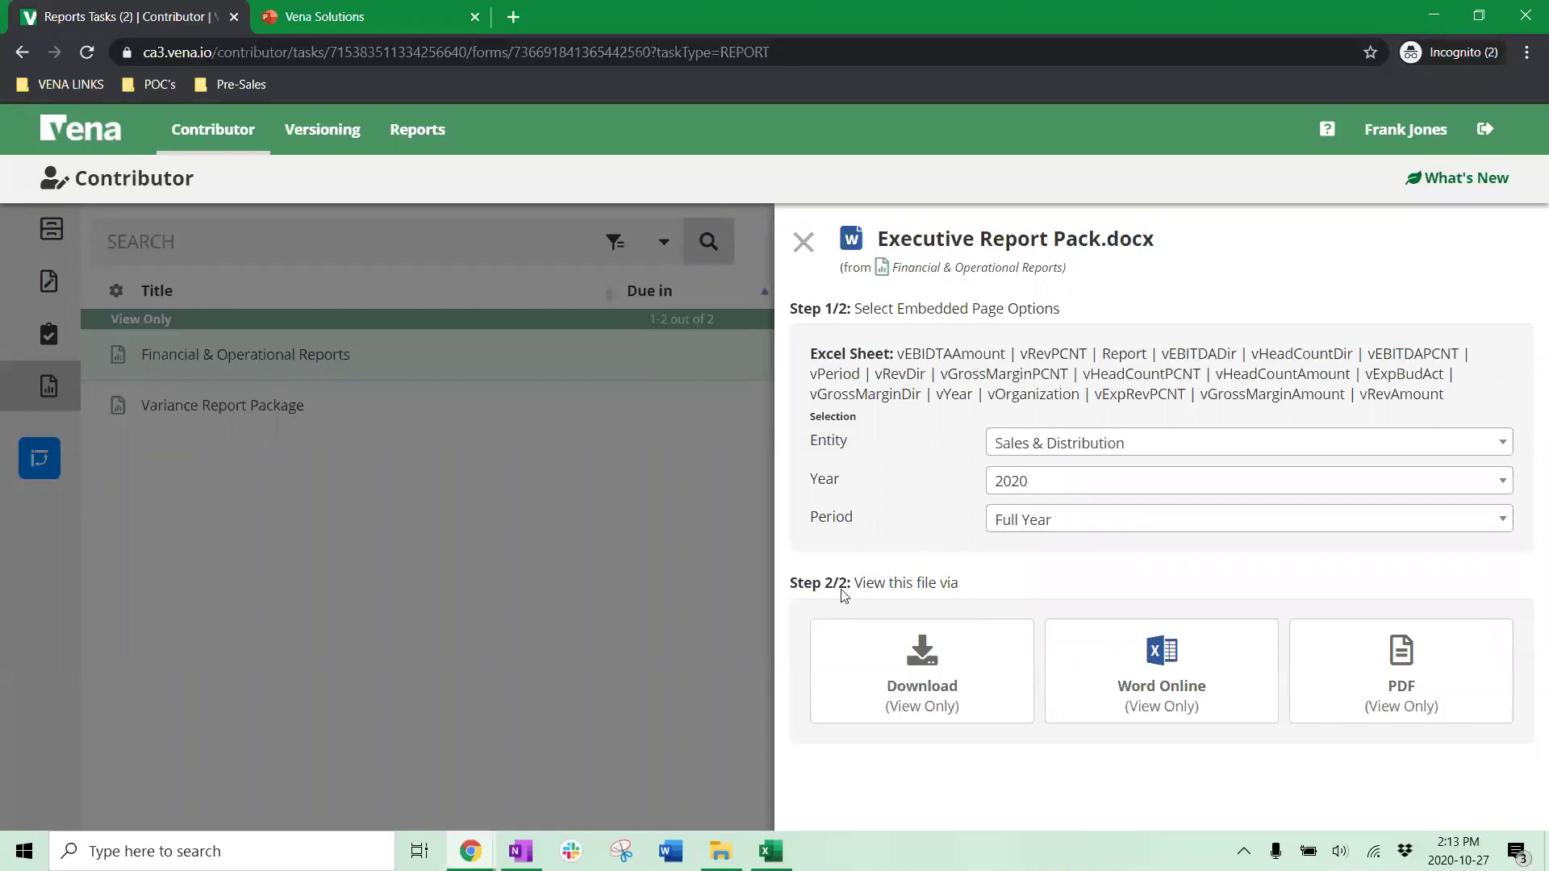
pyautogui.click(996, 683)
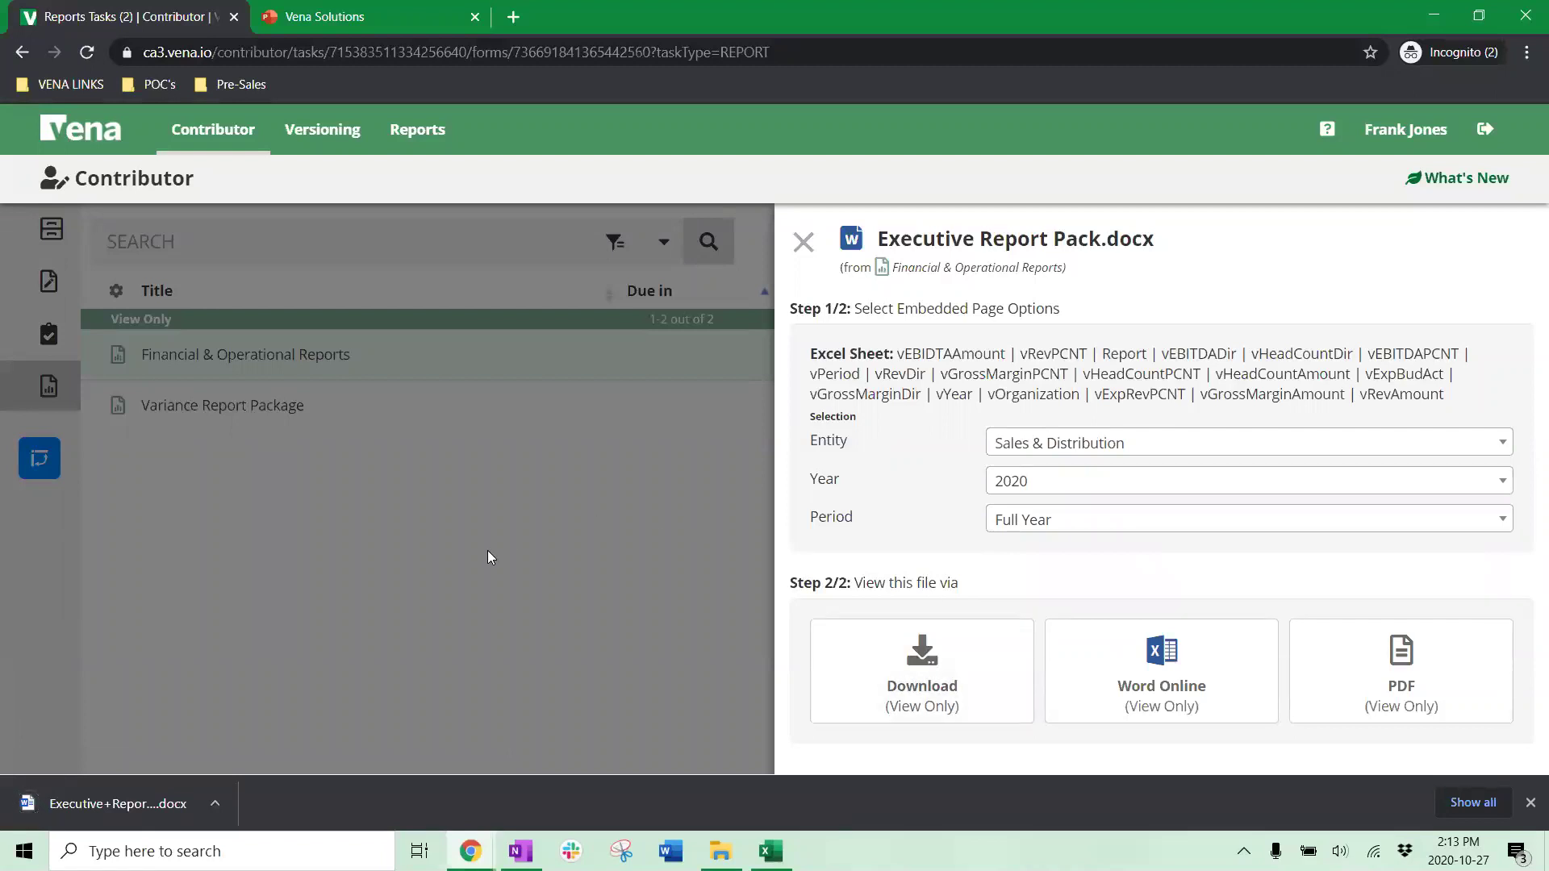
pyautogui.click(103, 803)
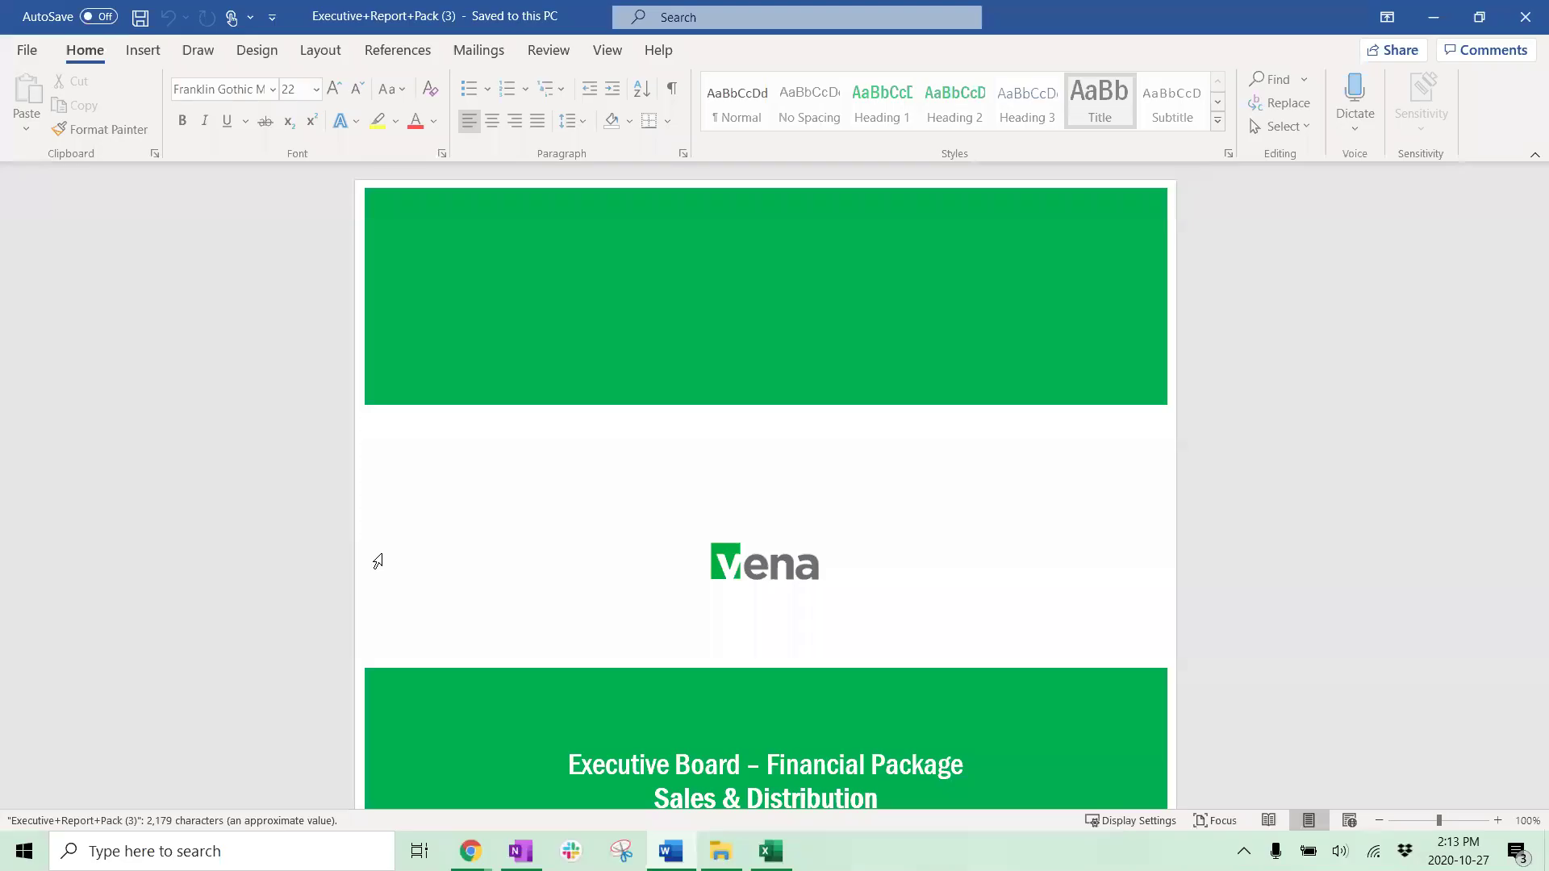
# Step: Read through the Executive Report Pack from the cover page and Executive Summary to the Operating Expense charts
pyautogui.scroll(-2, 1372, 438)
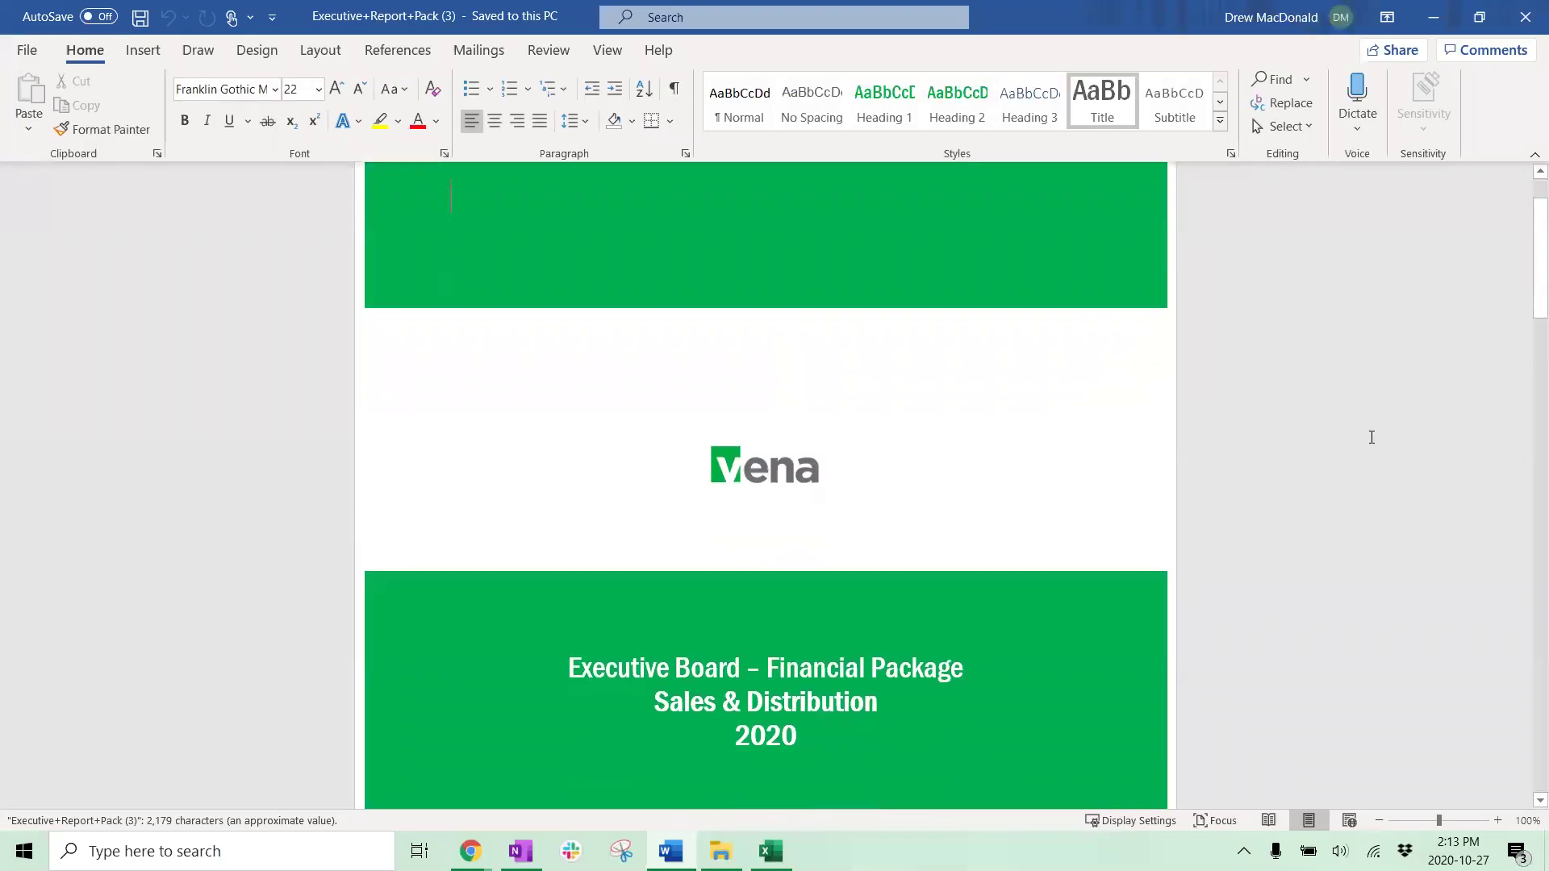
pyautogui.scroll(-3, 1372, 437)
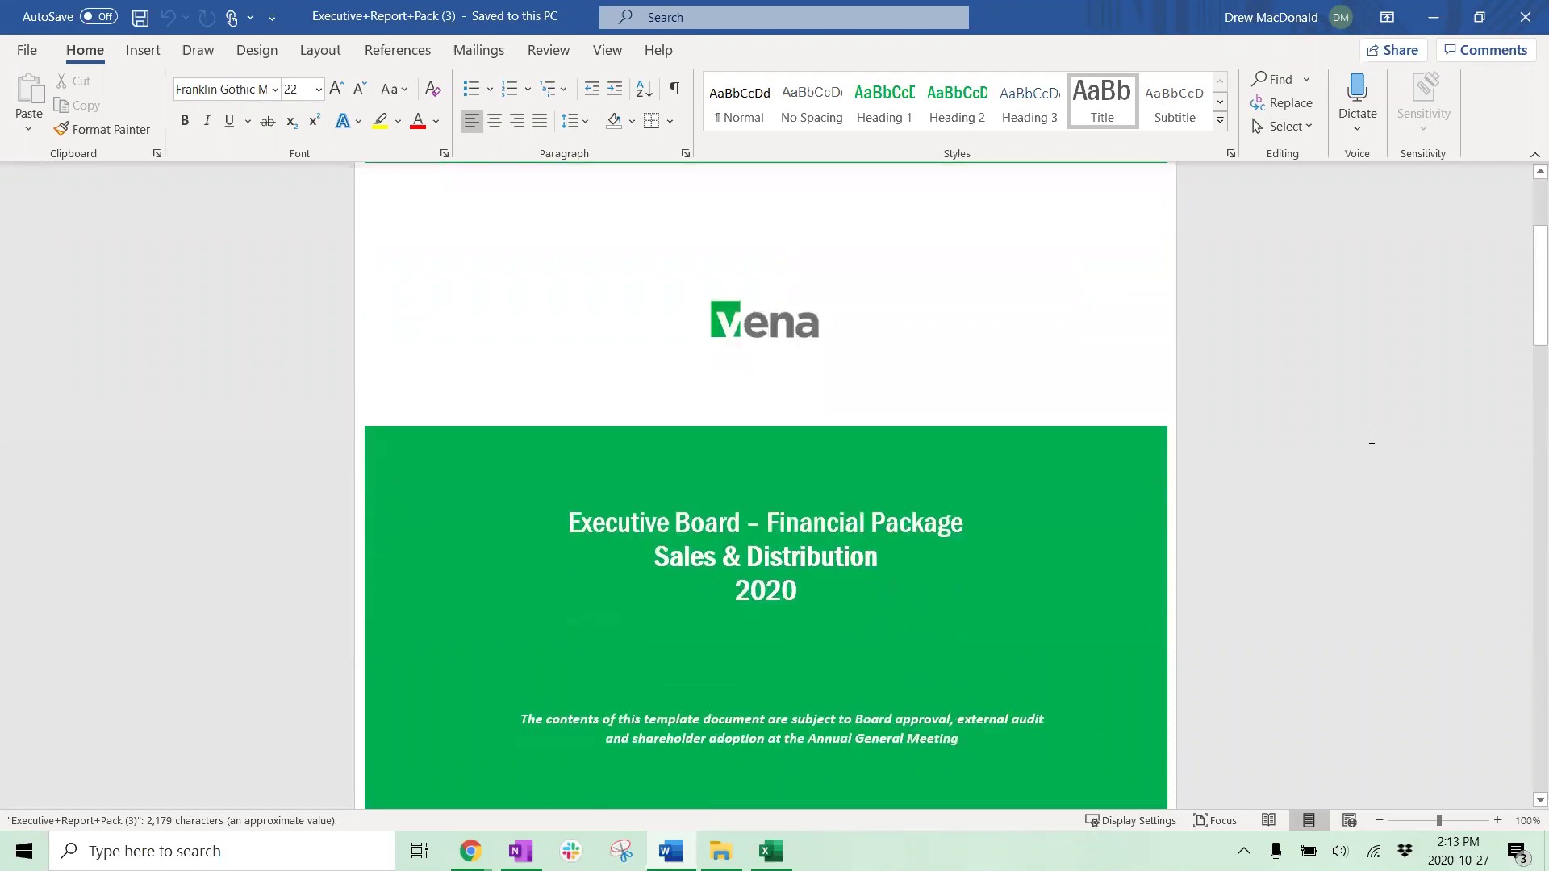
pyautogui.scroll(-13, 1372, 437)
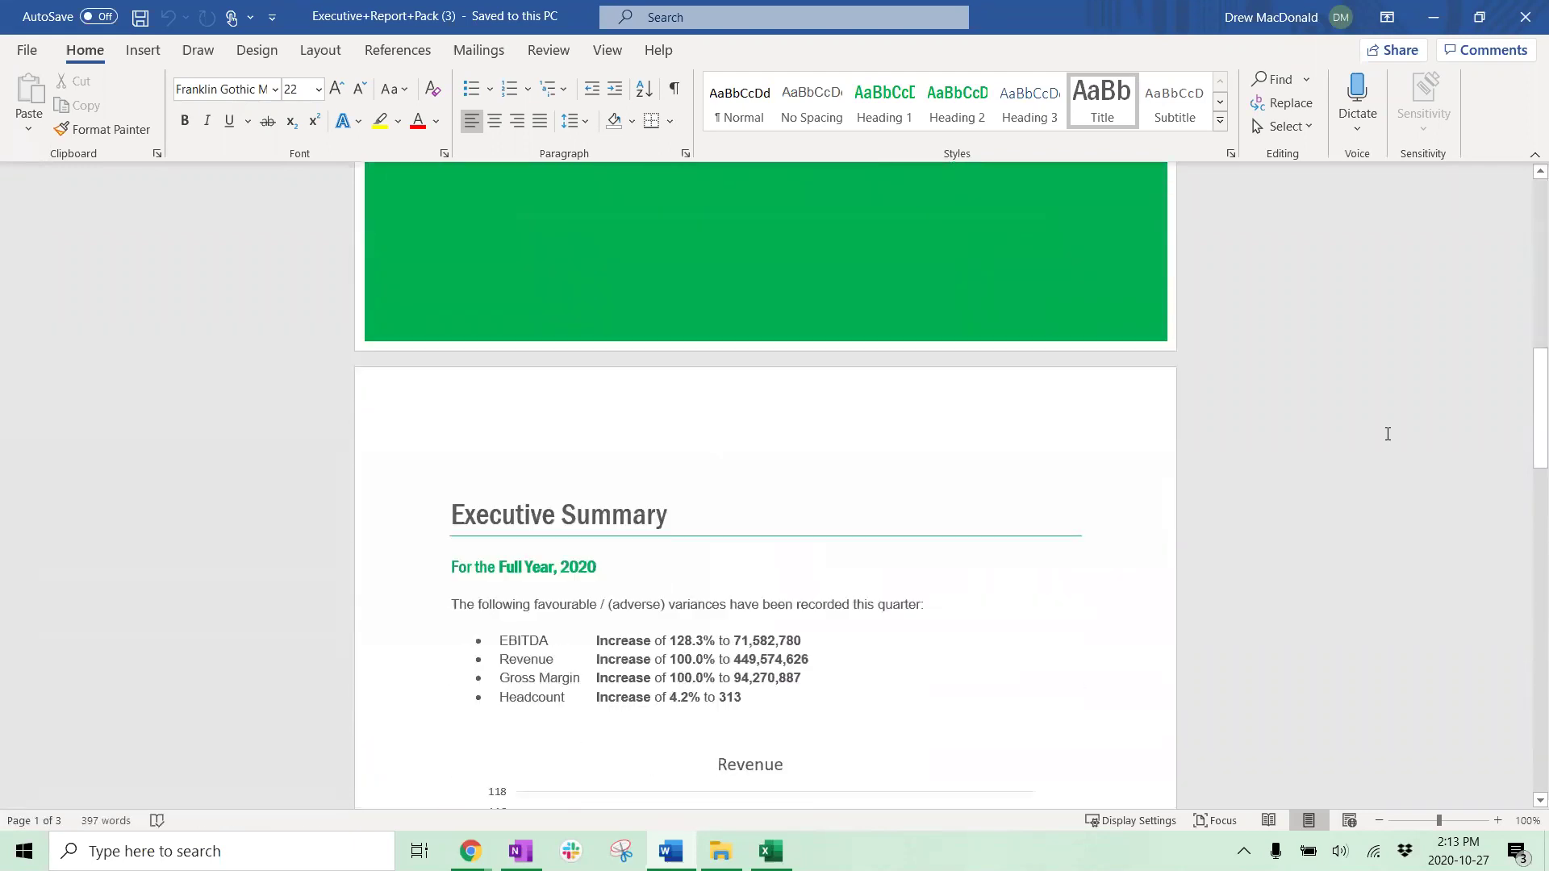
pyautogui.scroll(-3, 1388, 434)
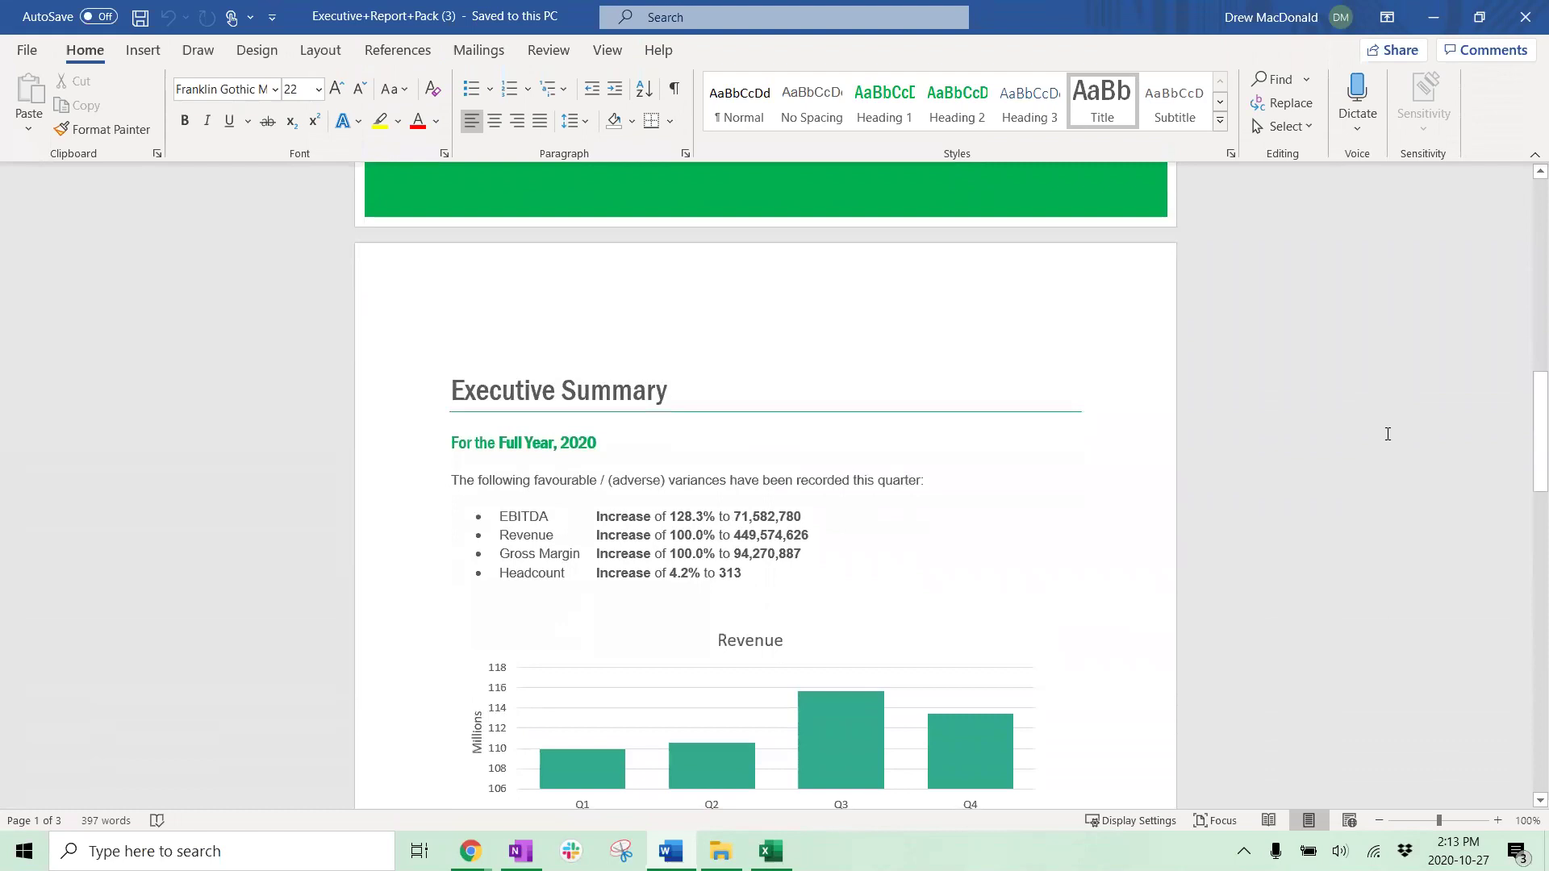
pyautogui.scroll(-1, 1387, 434)
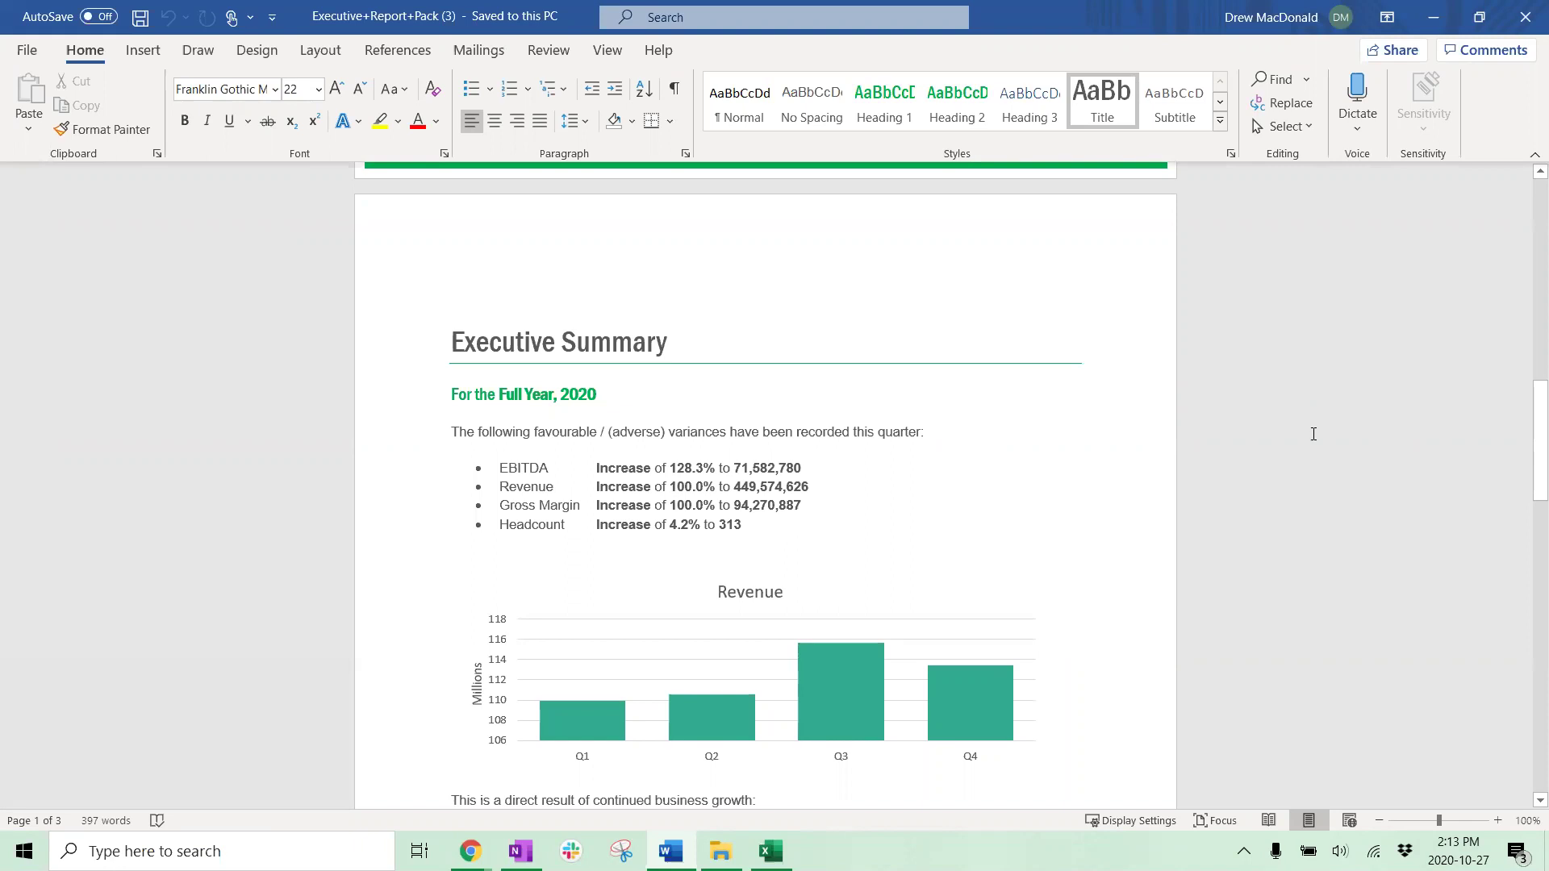
pyautogui.scroll(-3, 1313, 434)
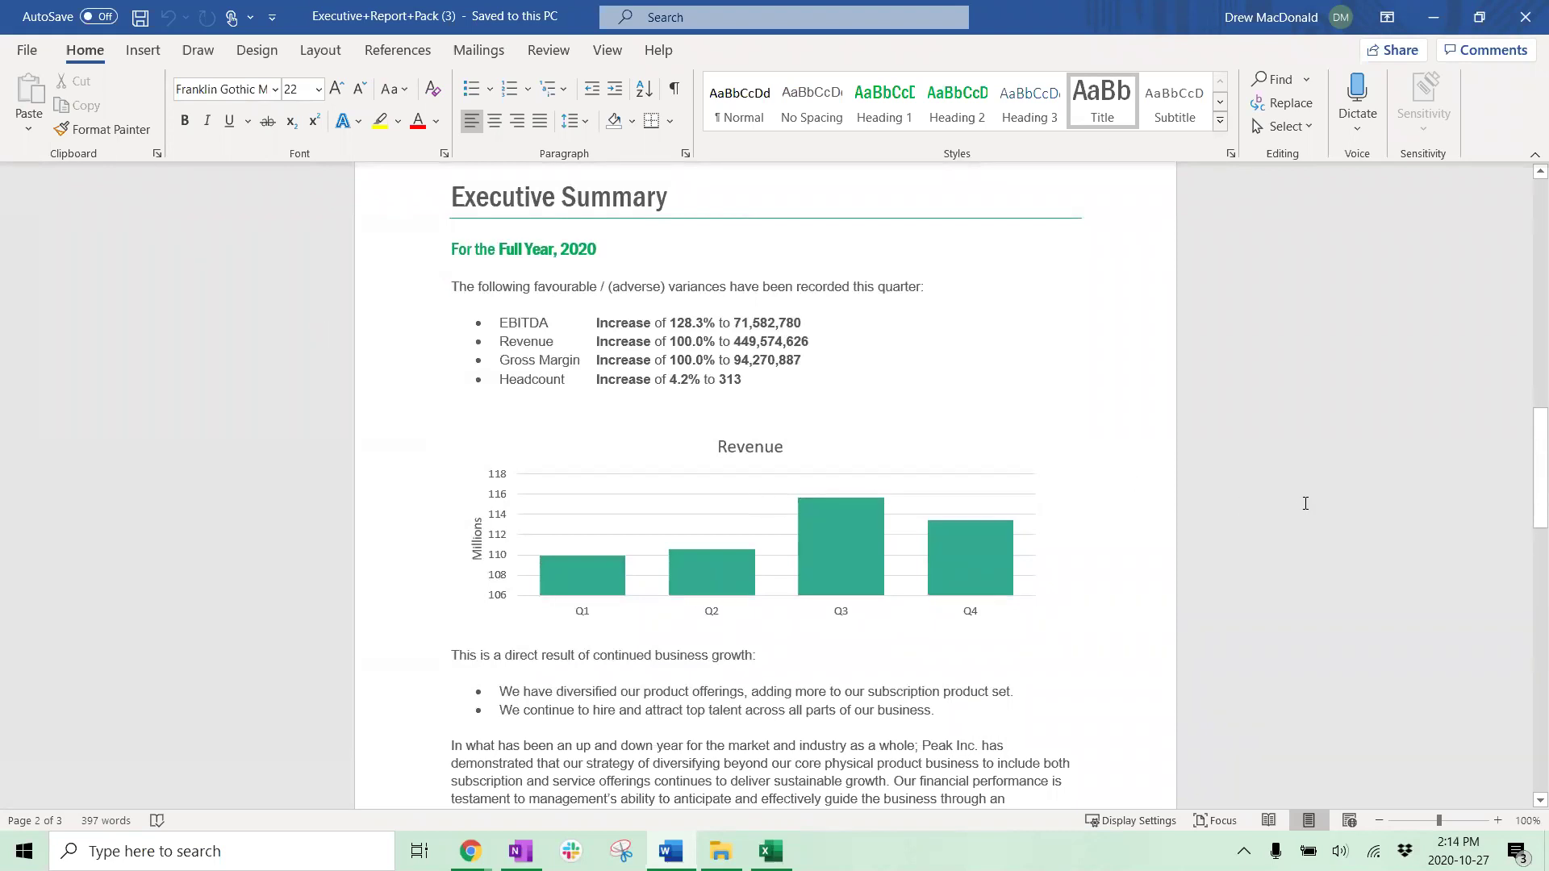
pyautogui.scroll(-7, 1305, 504)
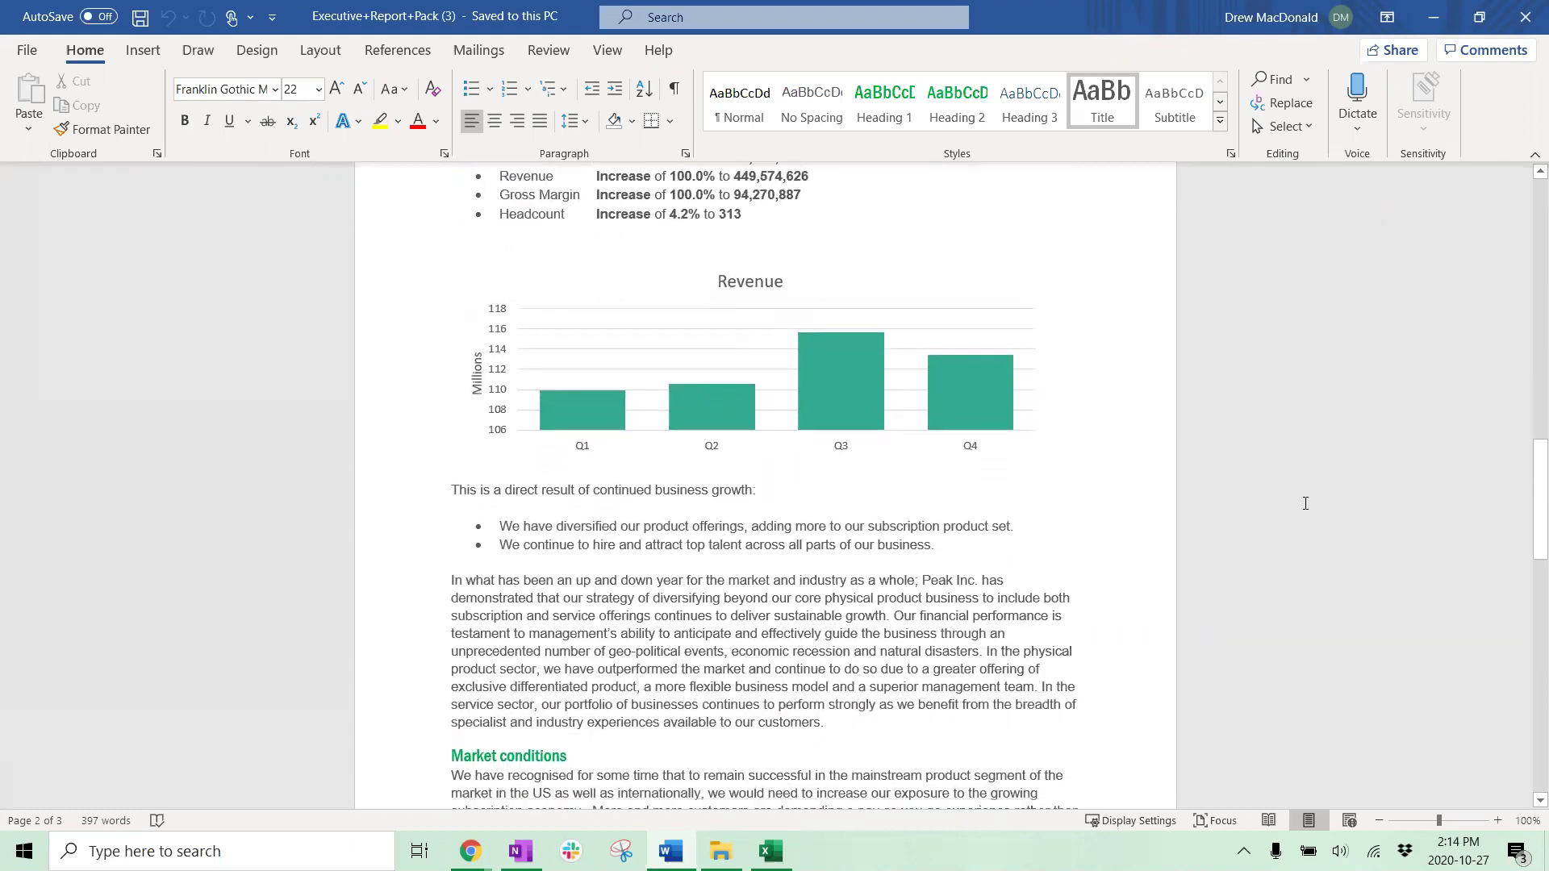
pyautogui.scroll(-12, 1306, 503)
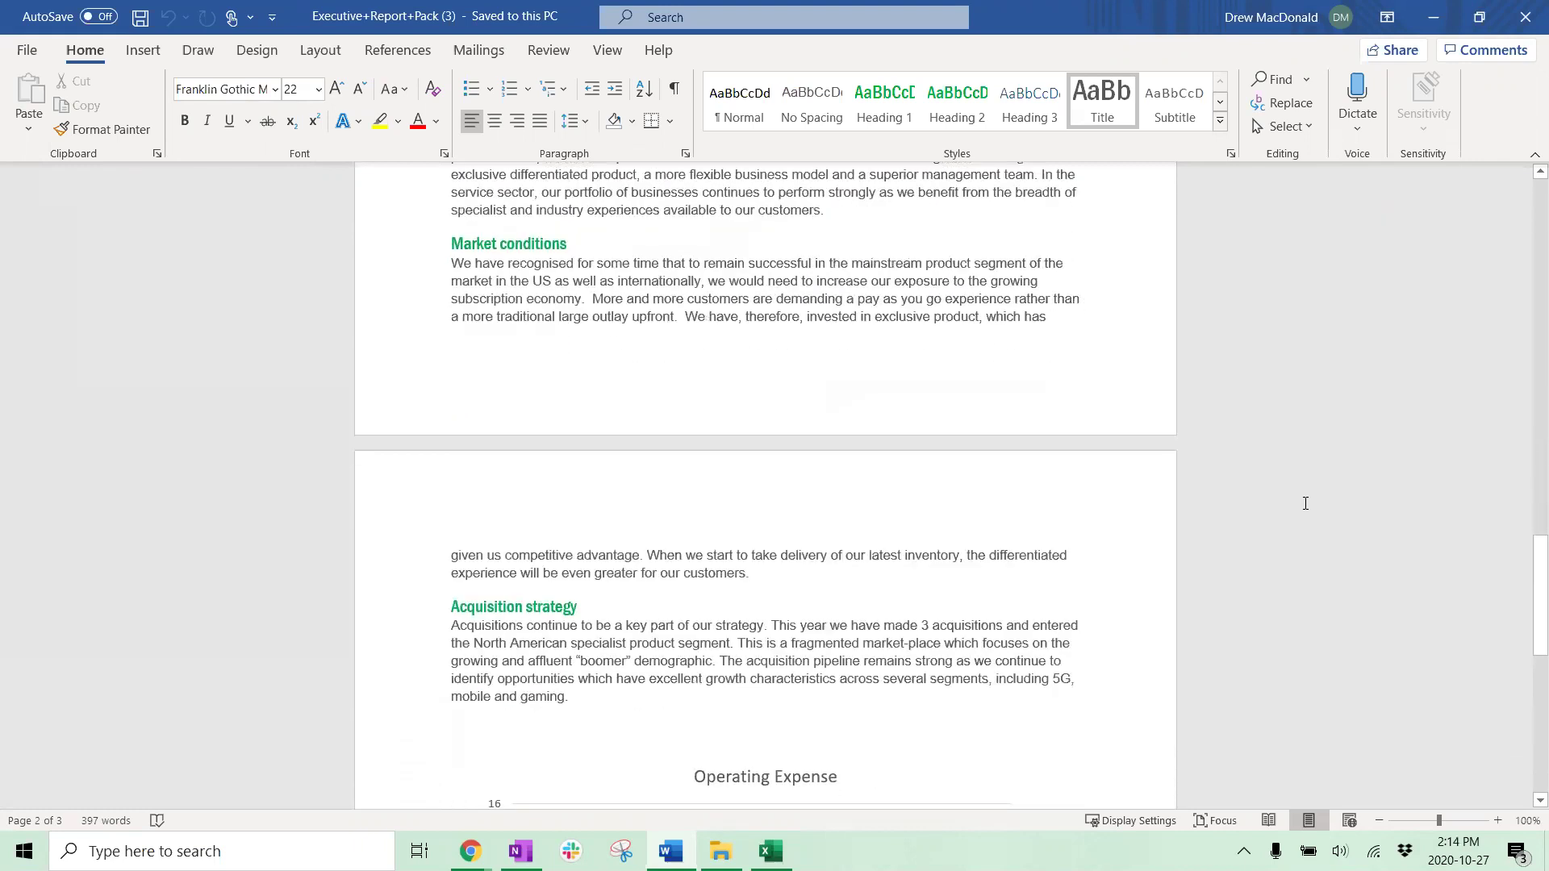
pyautogui.scroll(-7, 1305, 503)
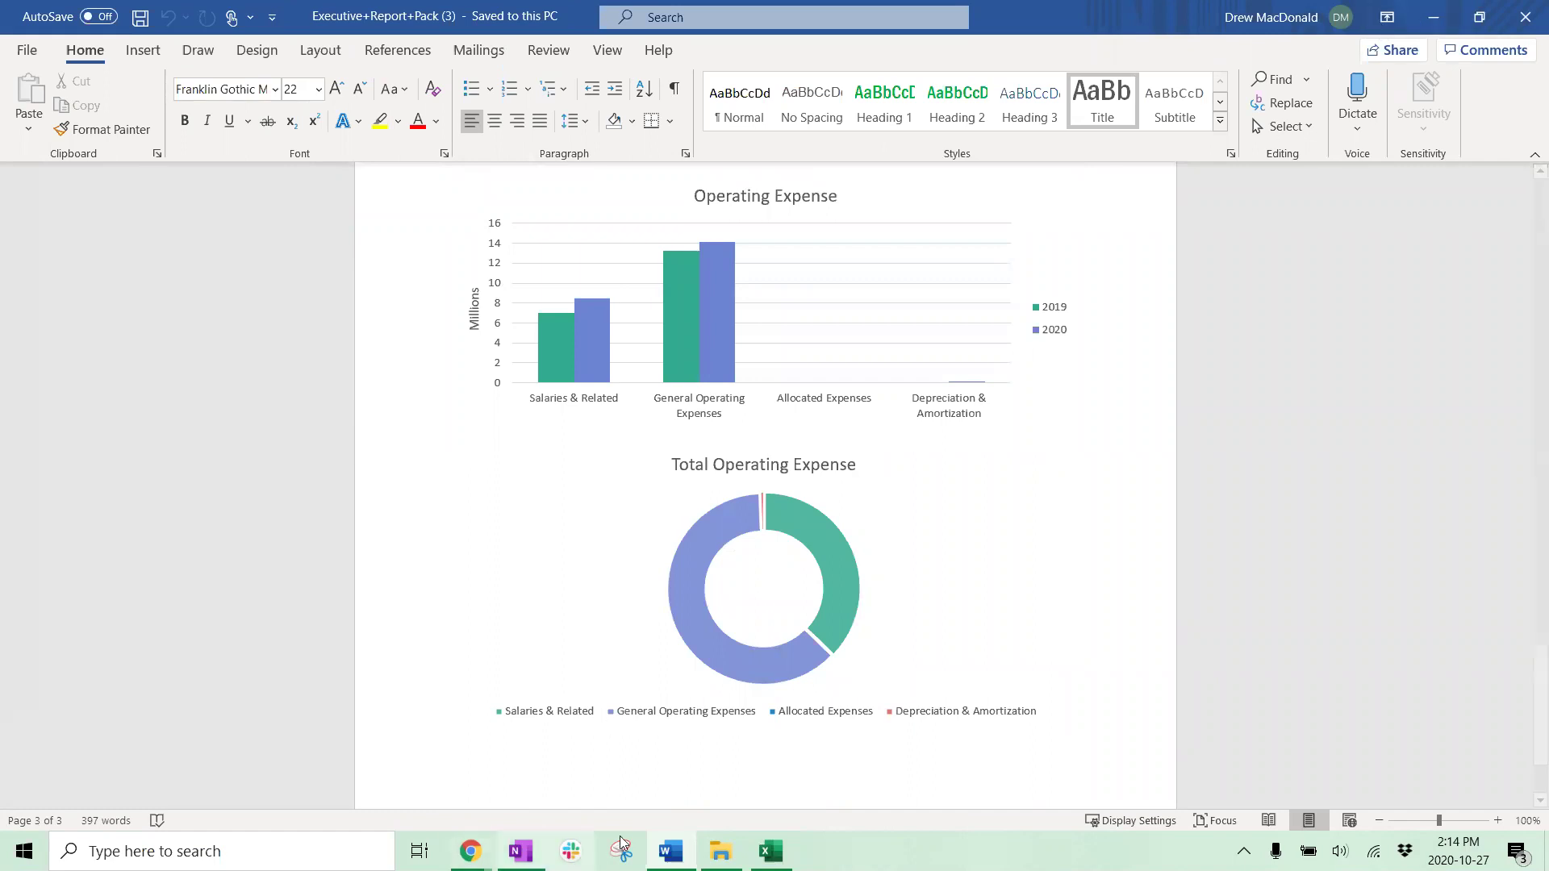
# Step: Return to the Vena task list in the browser and close the Executive Report Pack options and the Financial & Operational Reports details
pyautogui.click(1429, 16)
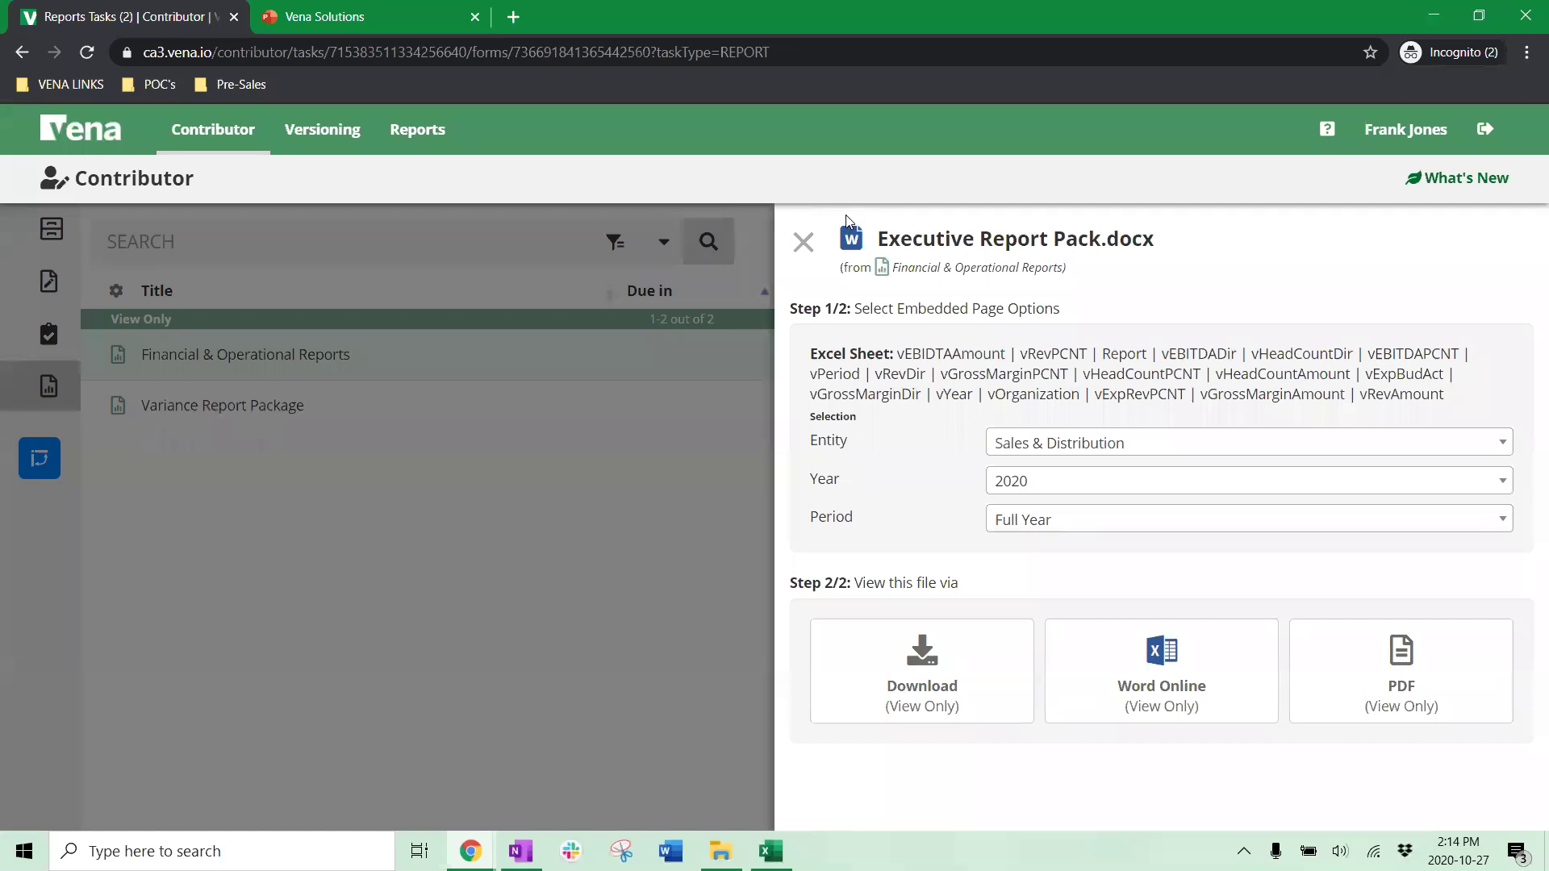
pyautogui.click(803, 242)
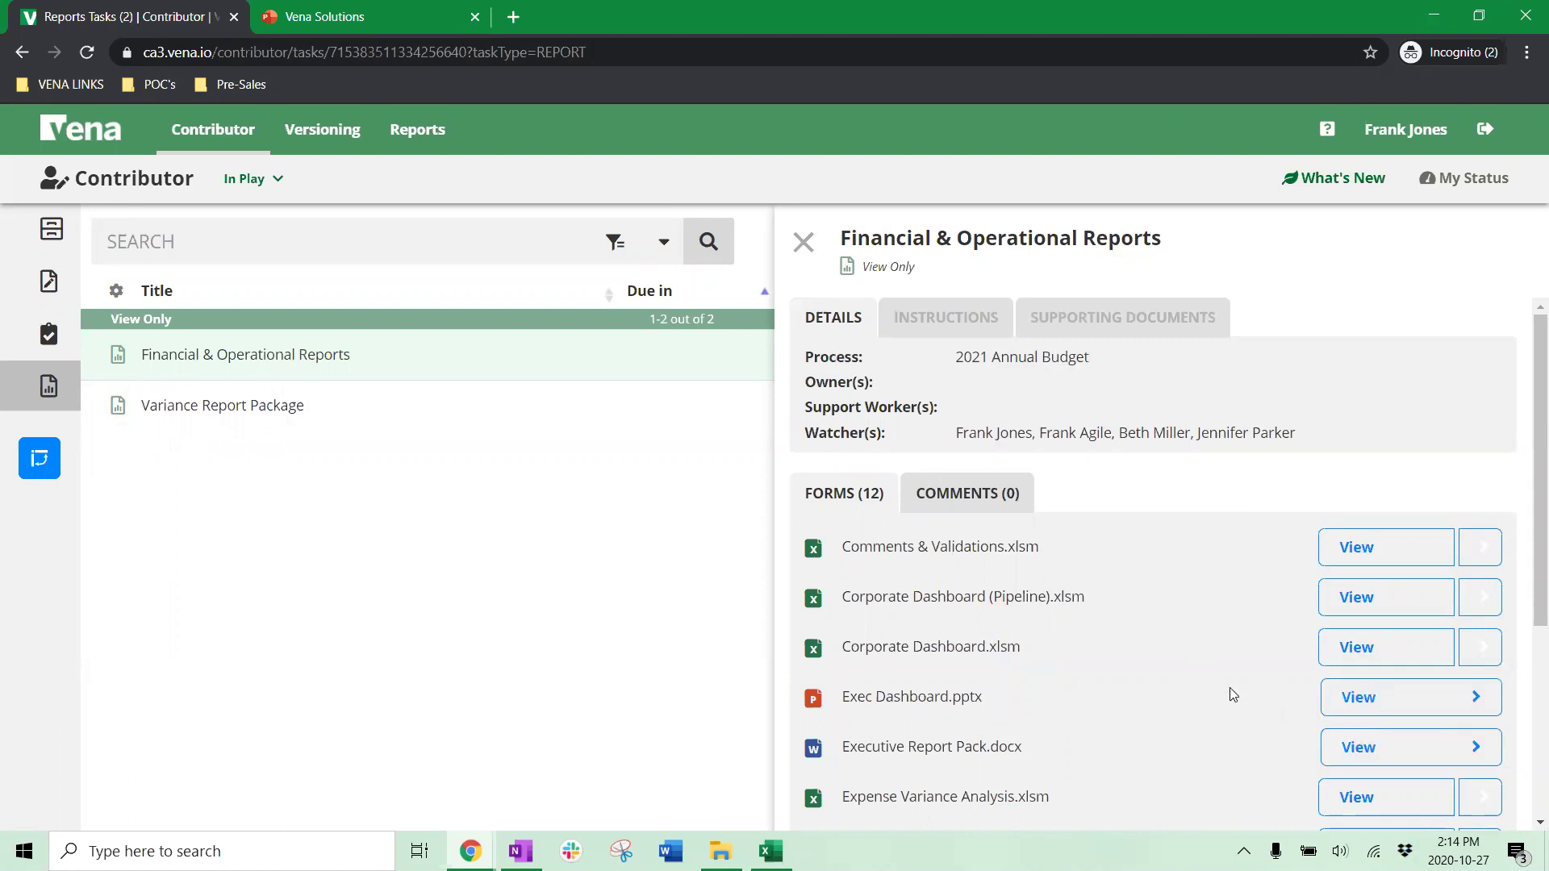
pyautogui.click(803, 242)
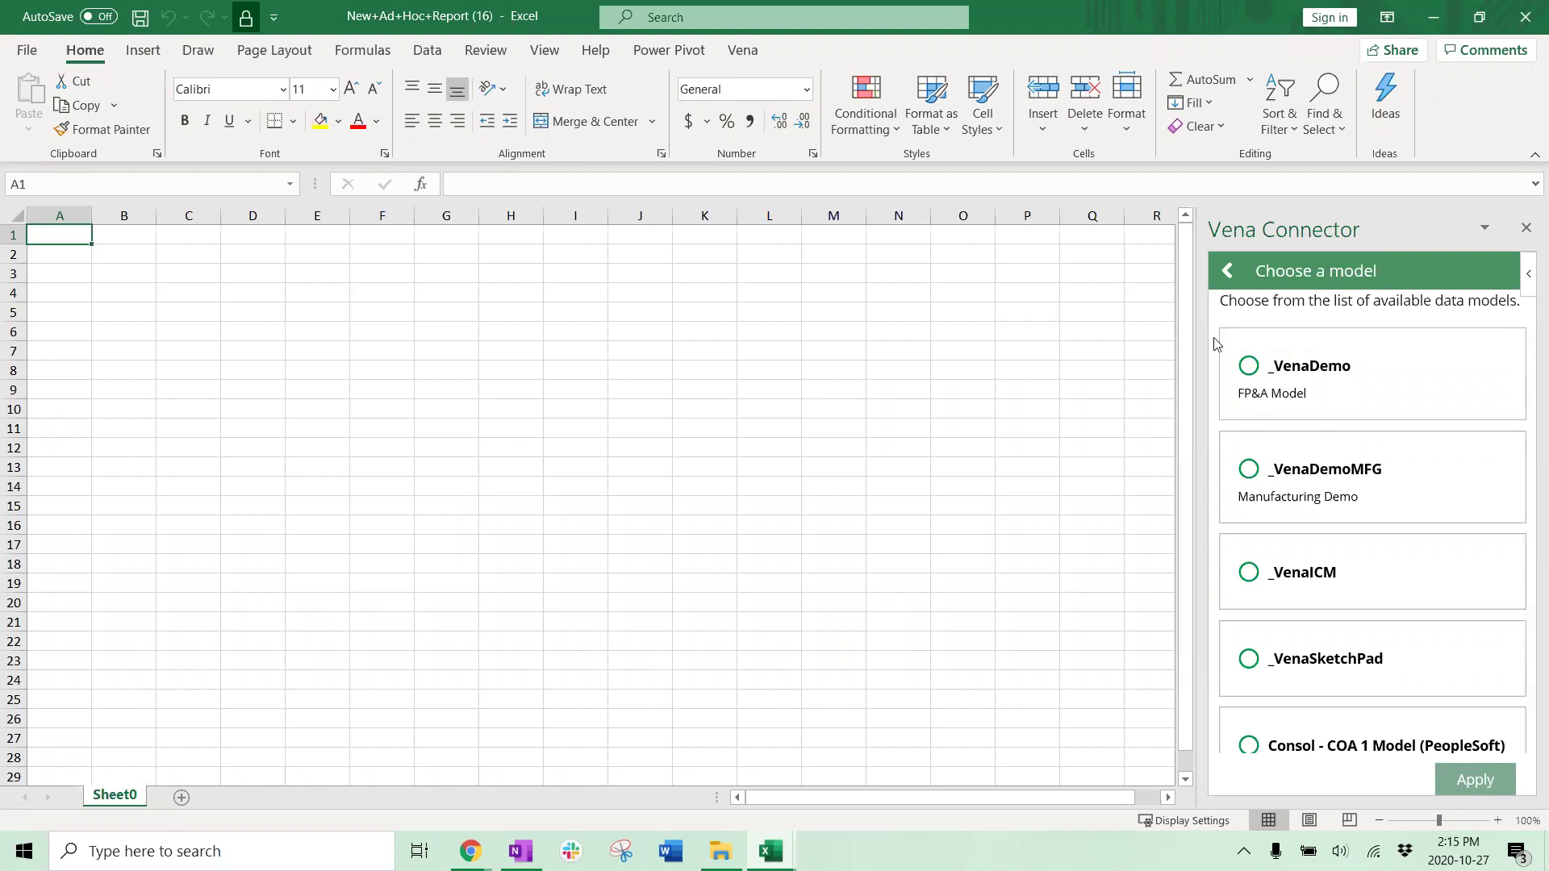
# Step: Apply the _VenaDemo data model to the ad hoc report and place Account in the rows and Period in the columns
pyautogui.click(1255, 366)
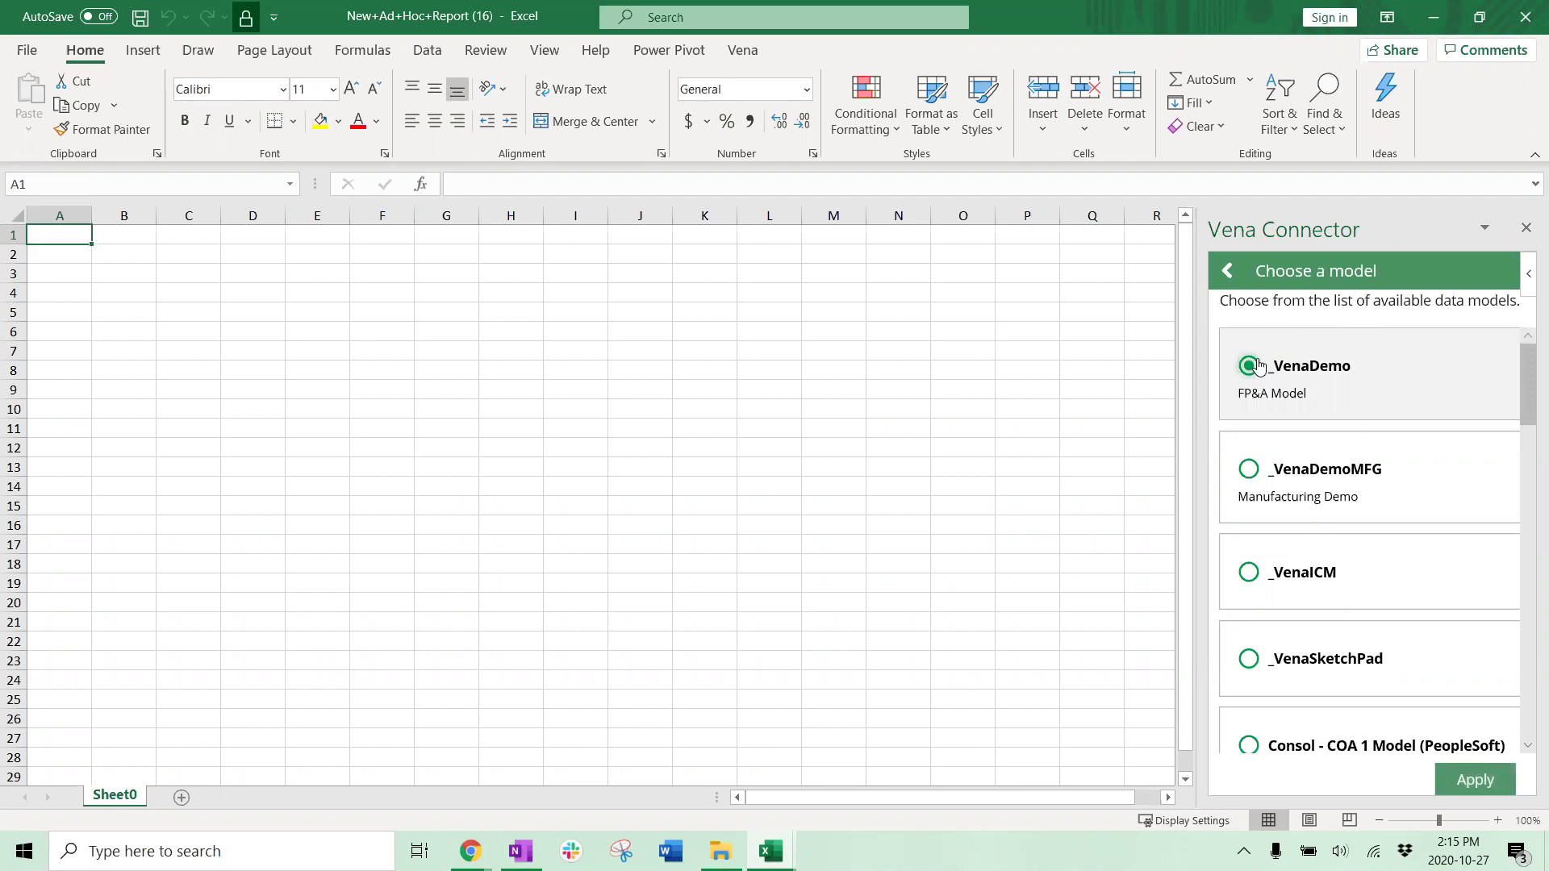
pyautogui.click(1480, 779)
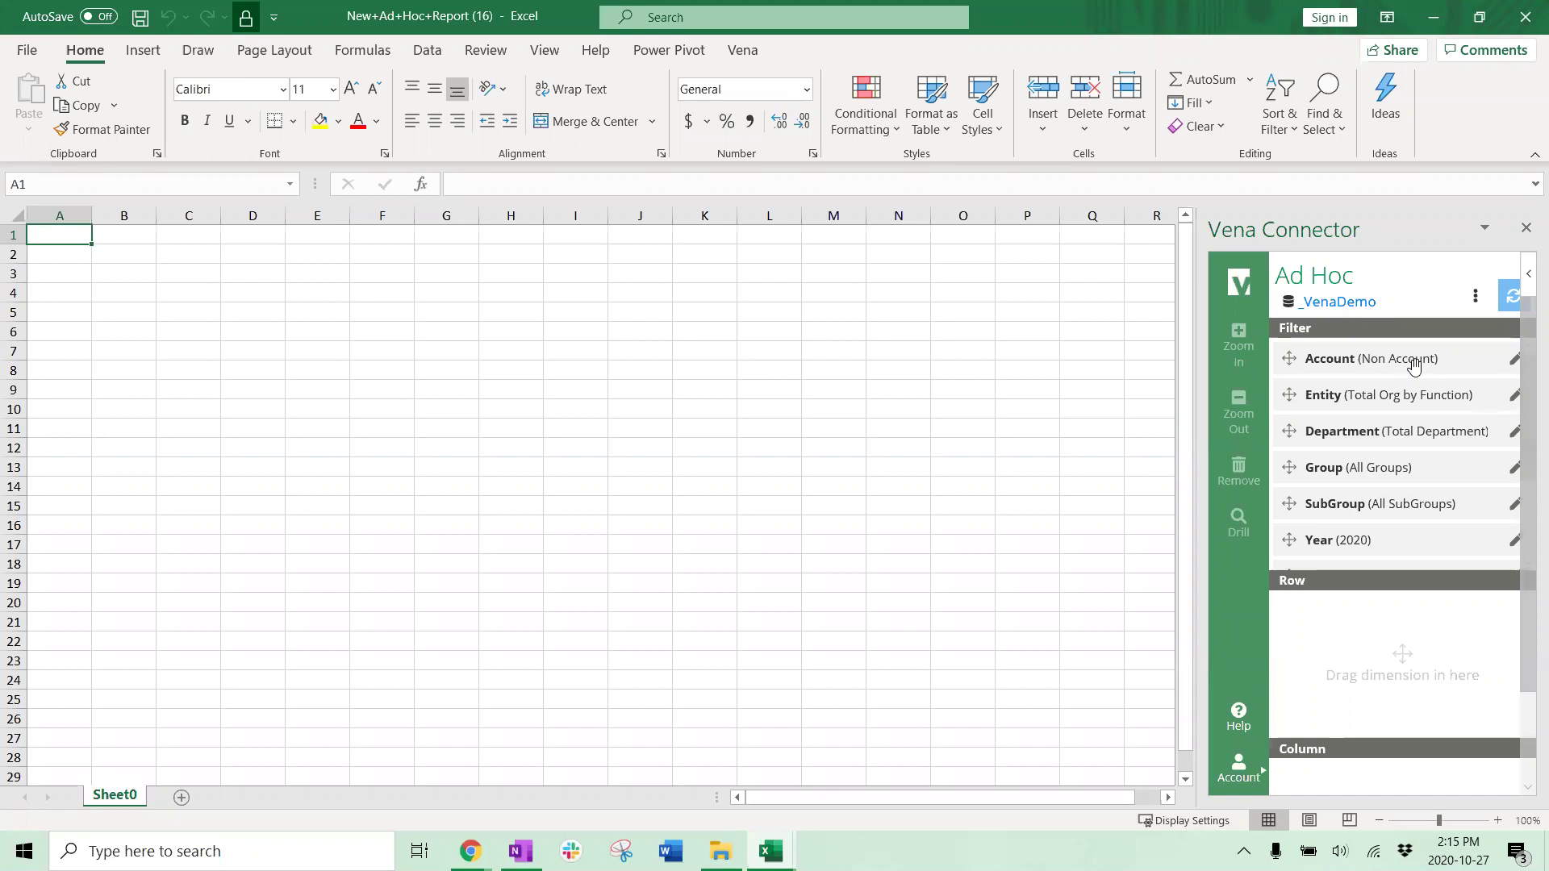
pyautogui.moveTo(1414, 366); pyautogui.dragTo(1402, 647)
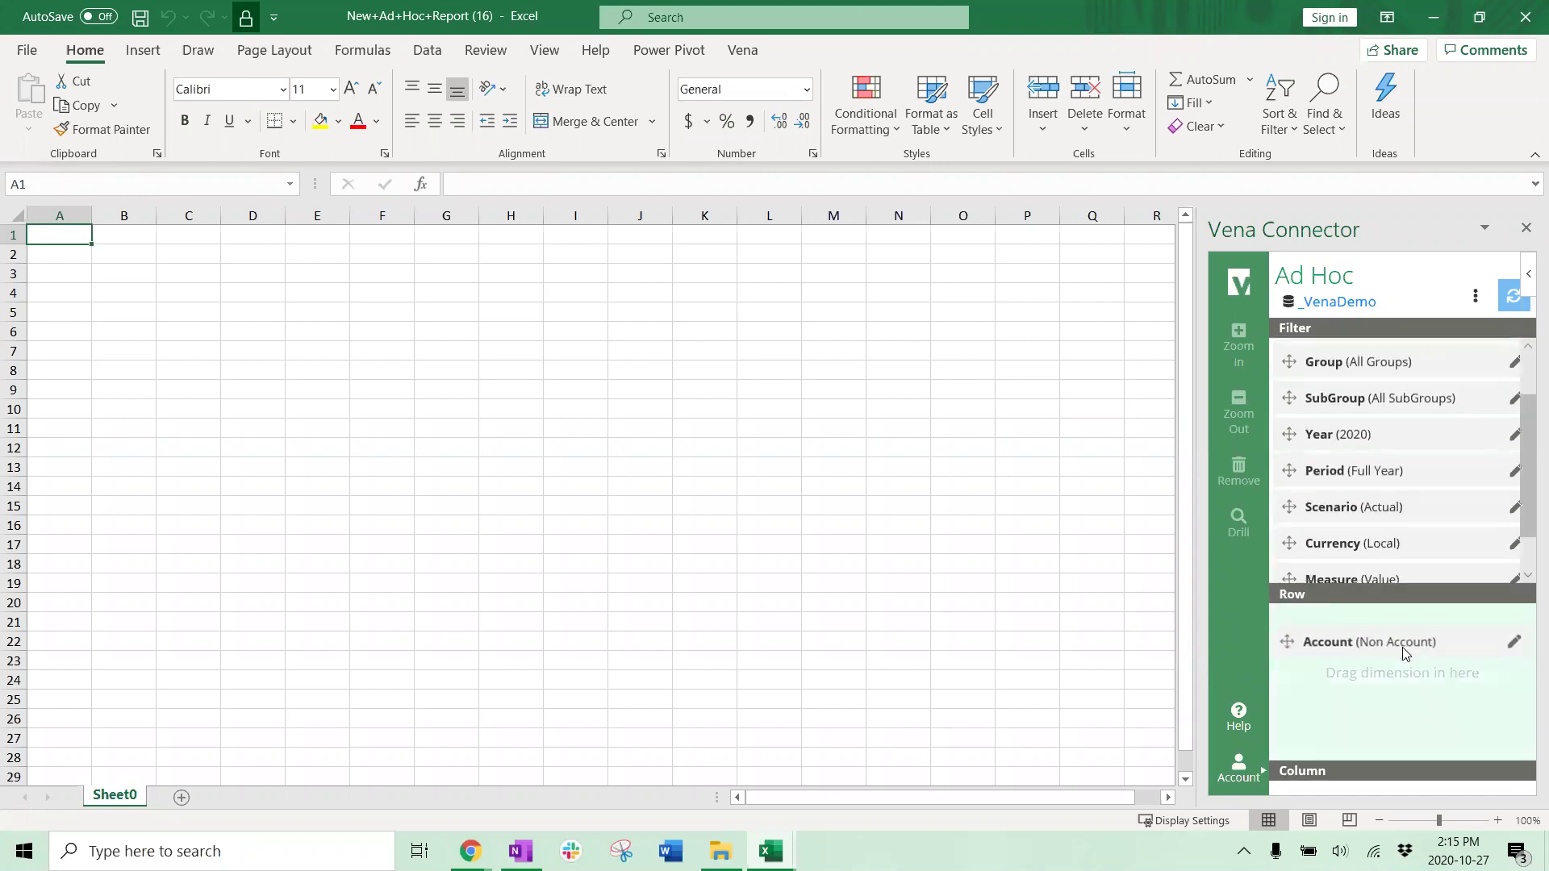
pyautogui.scroll(1, 1392, 490)
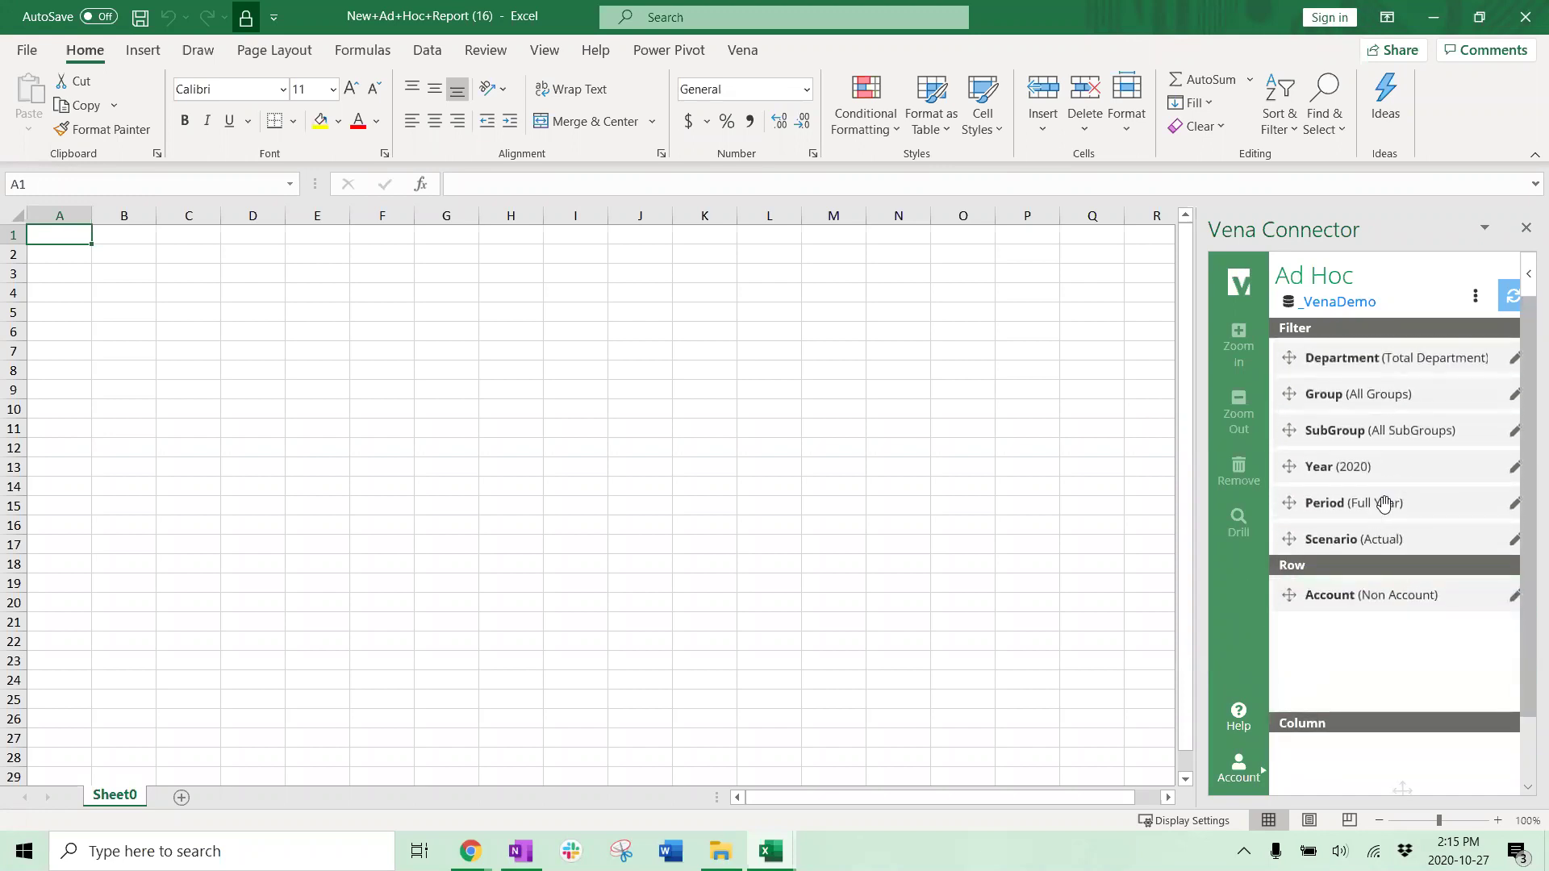
pyautogui.moveTo(1384, 503); pyautogui.dragTo(1383, 768)
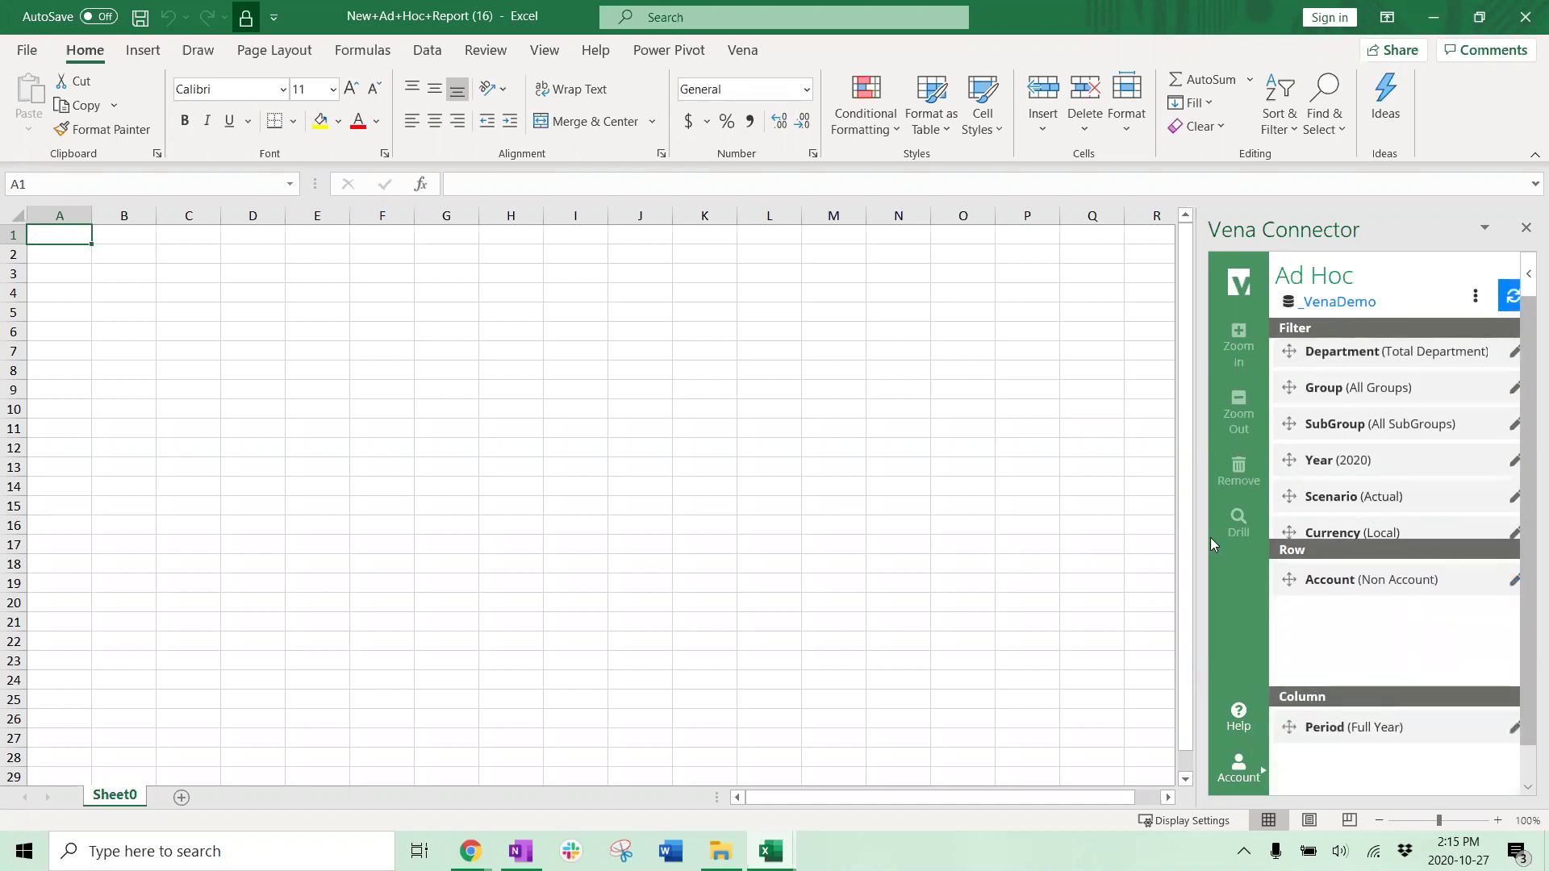
# Step: Widen the Vena Connector and add Net Income with all its descendants to the Account row selection
pyautogui.moveTo(1194, 531); pyautogui.dragTo(1097, 535)
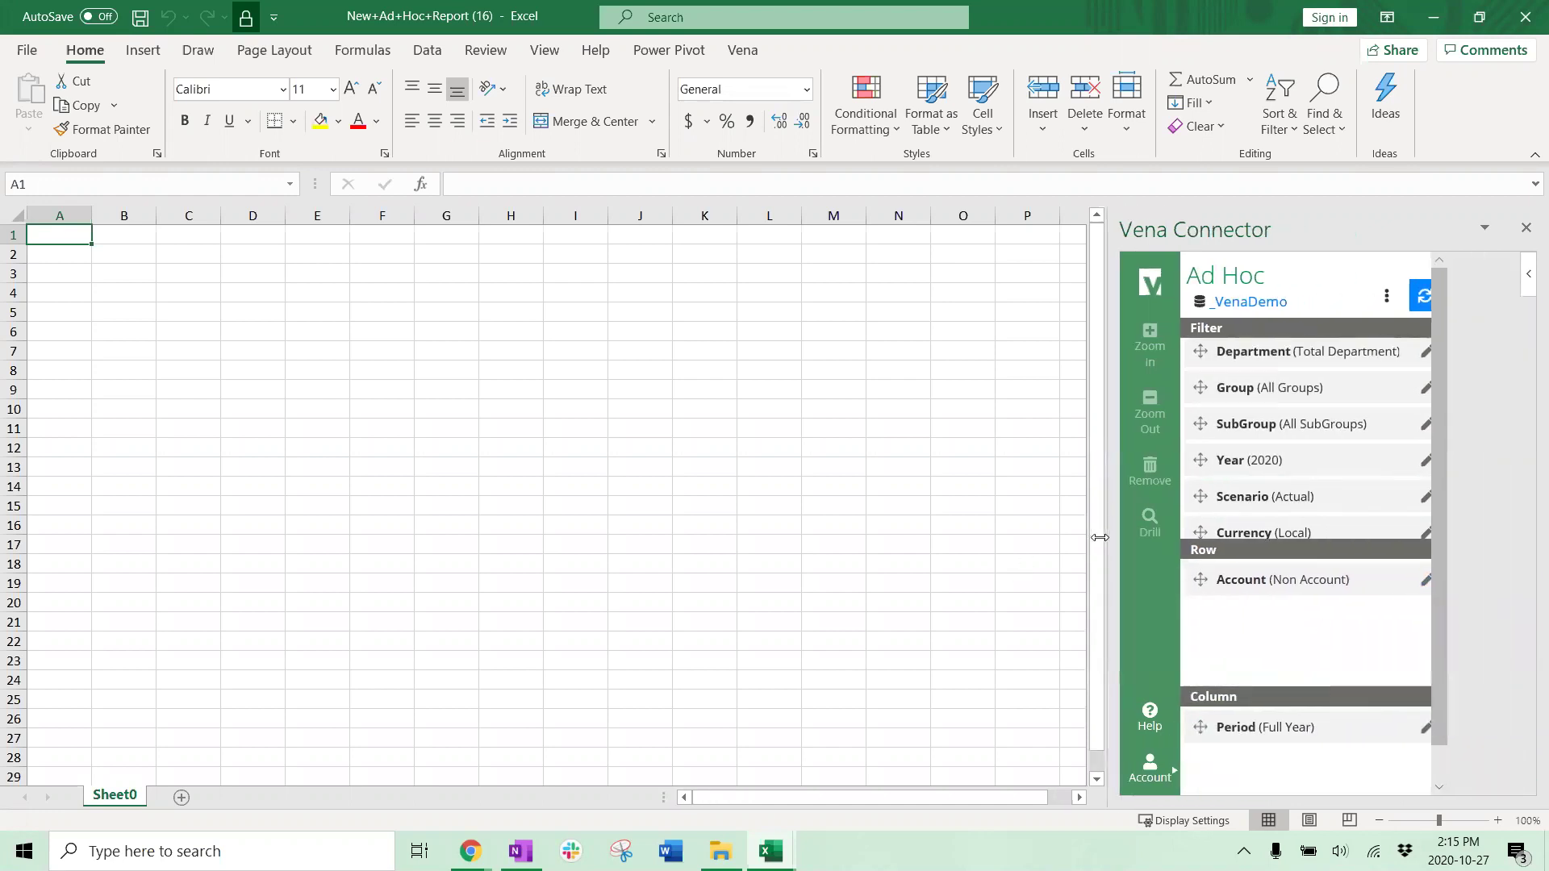
pyautogui.click(1509, 580)
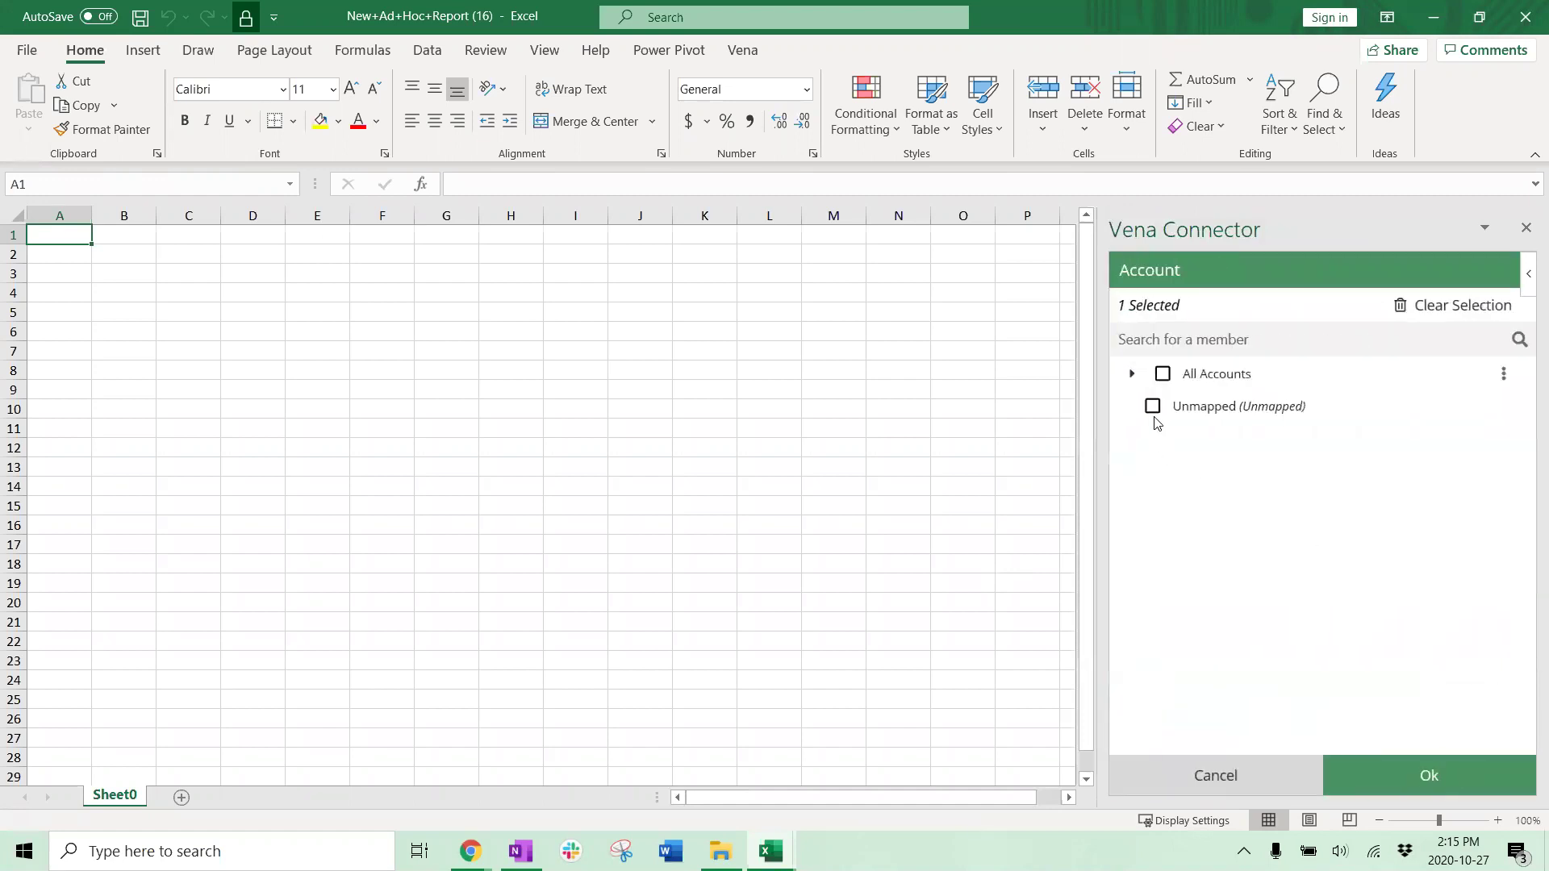
pyautogui.click(1138, 373)
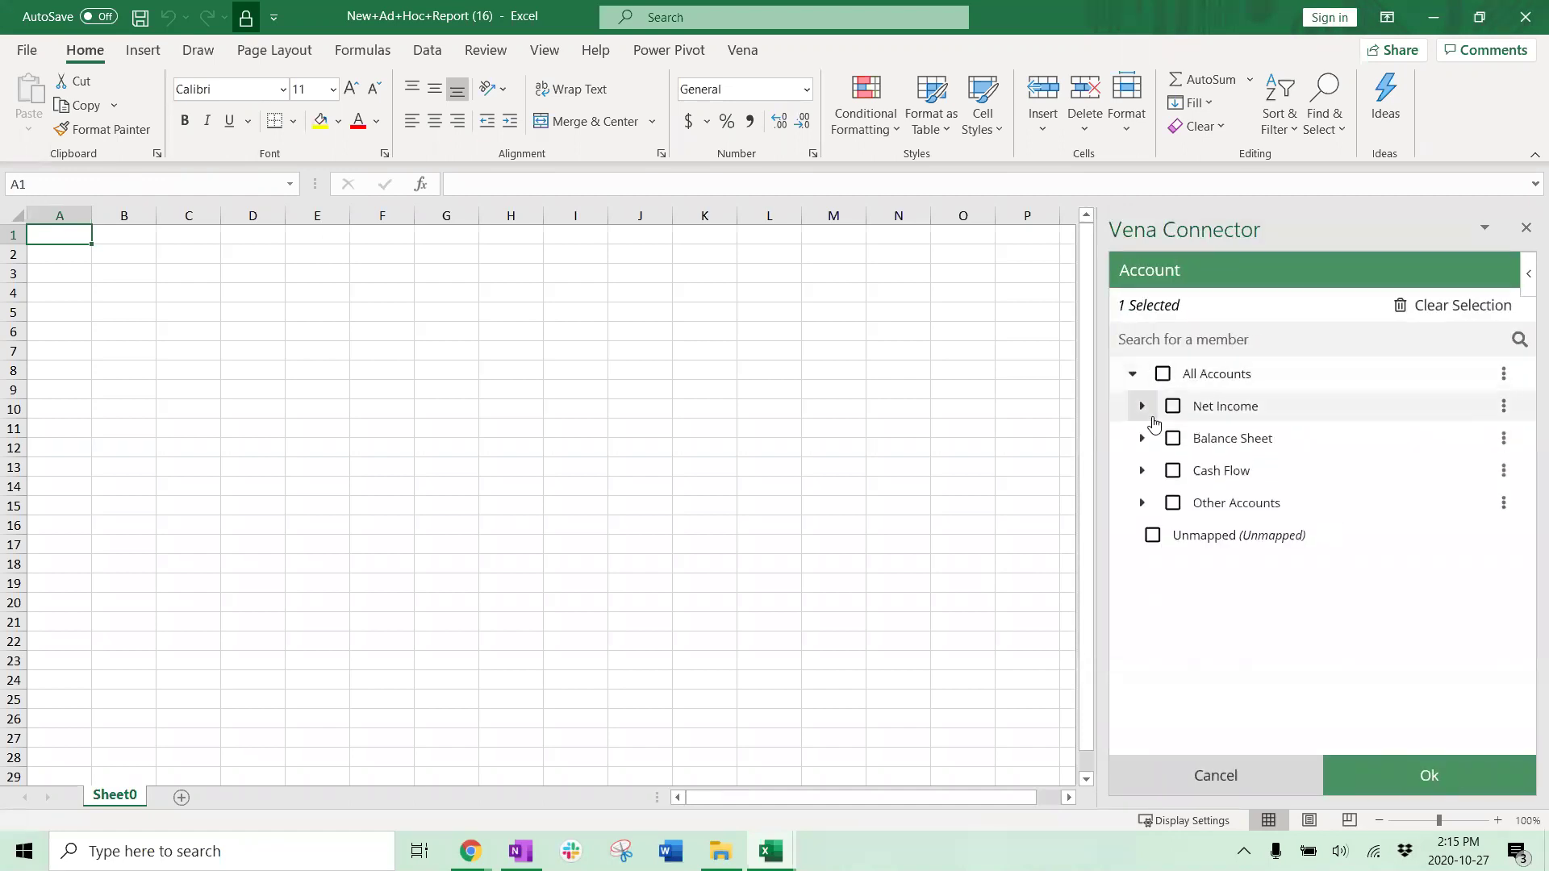
pyautogui.click(1173, 412)
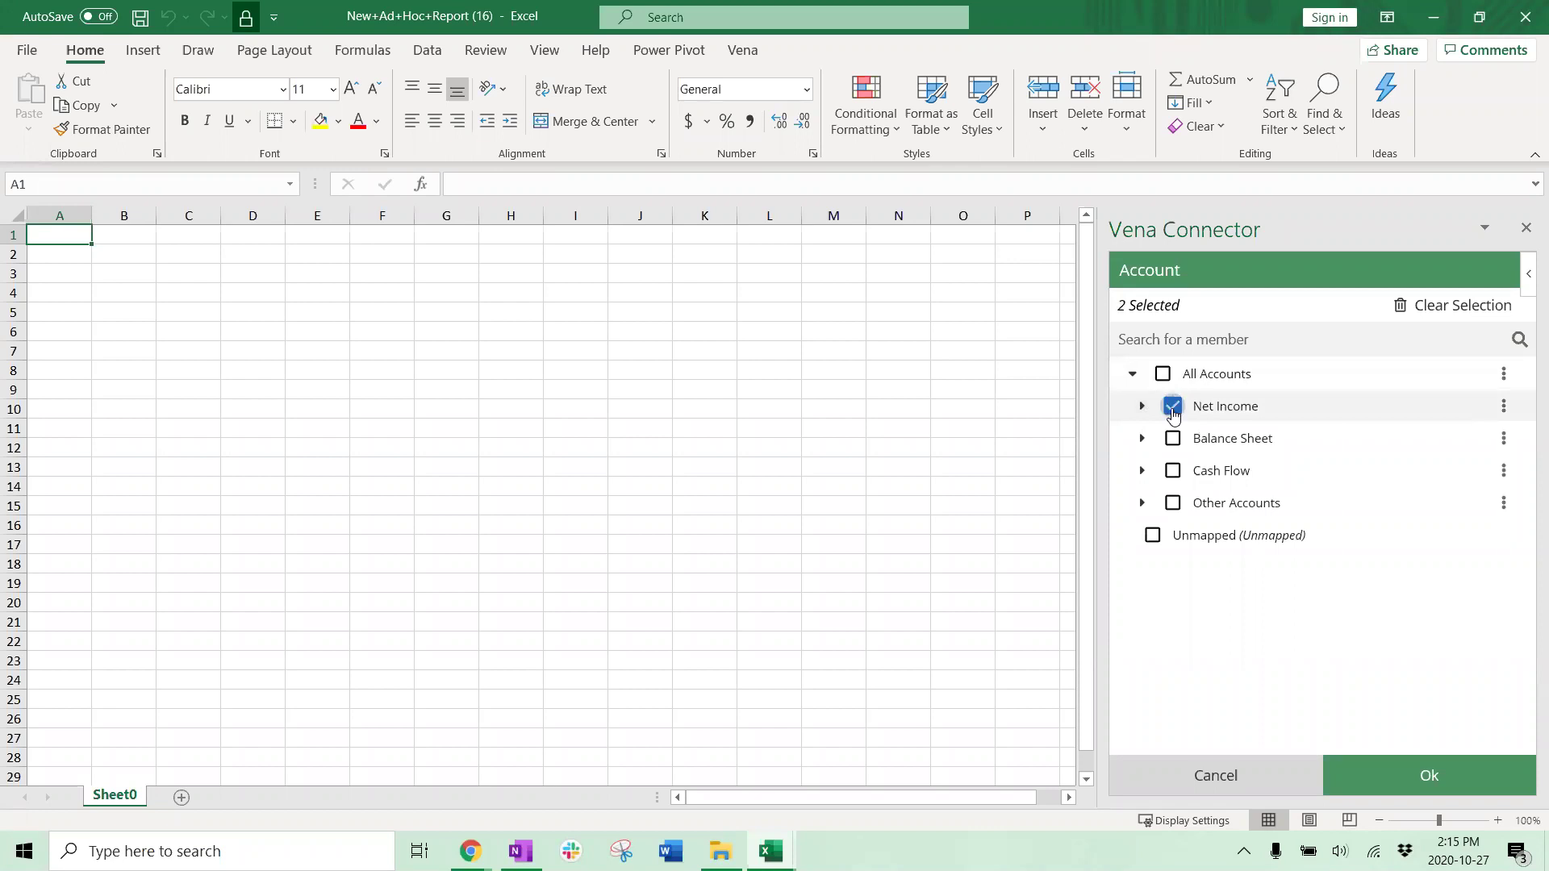
pyautogui.click(1504, 406)
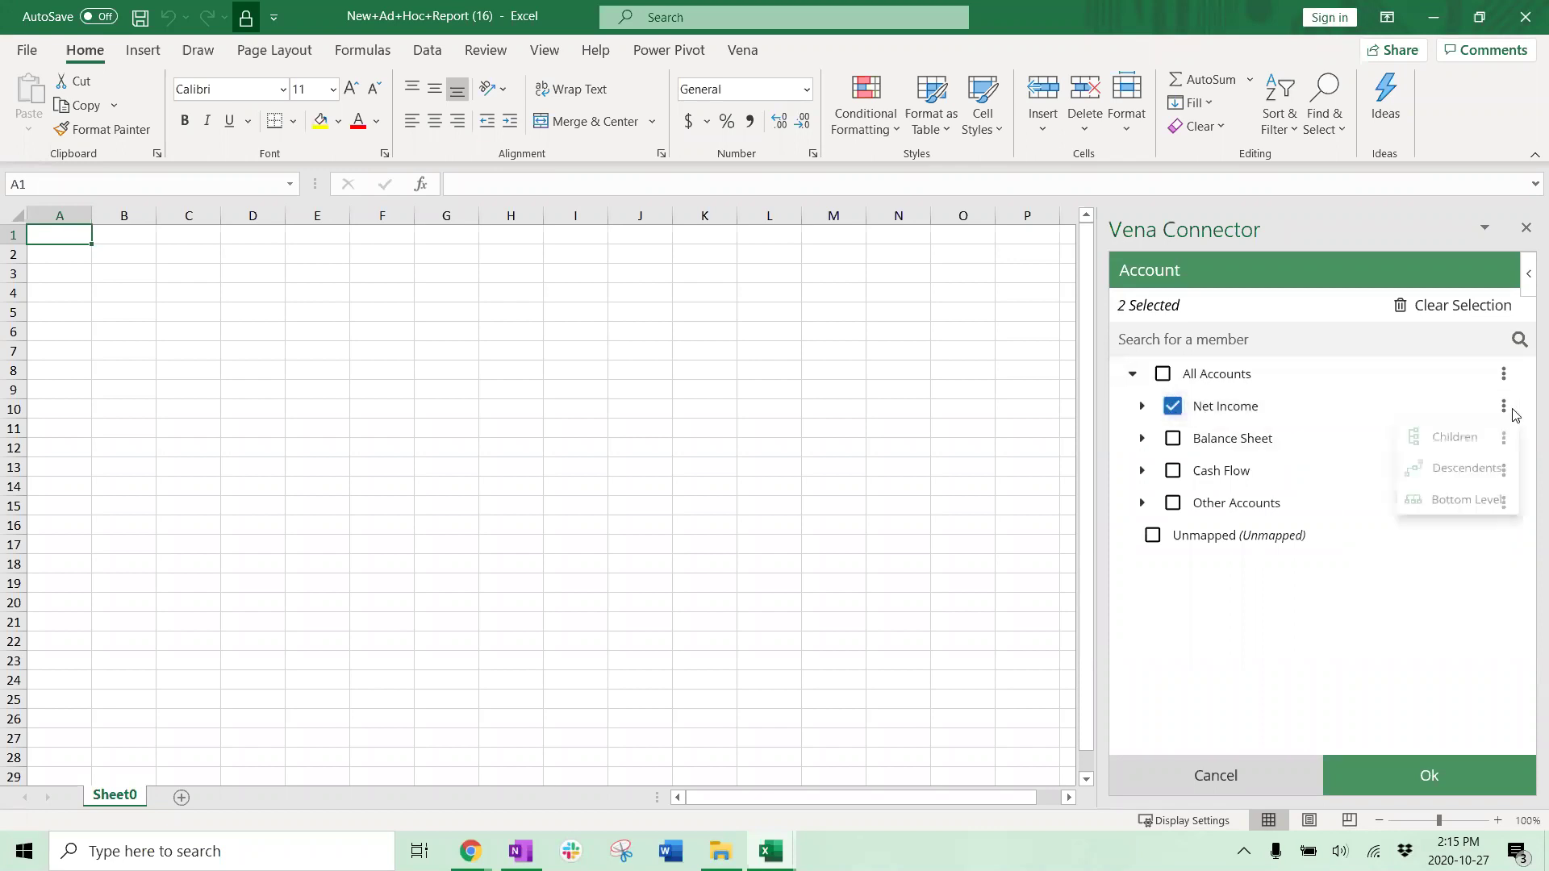
pyautogui.click(1481, 473)
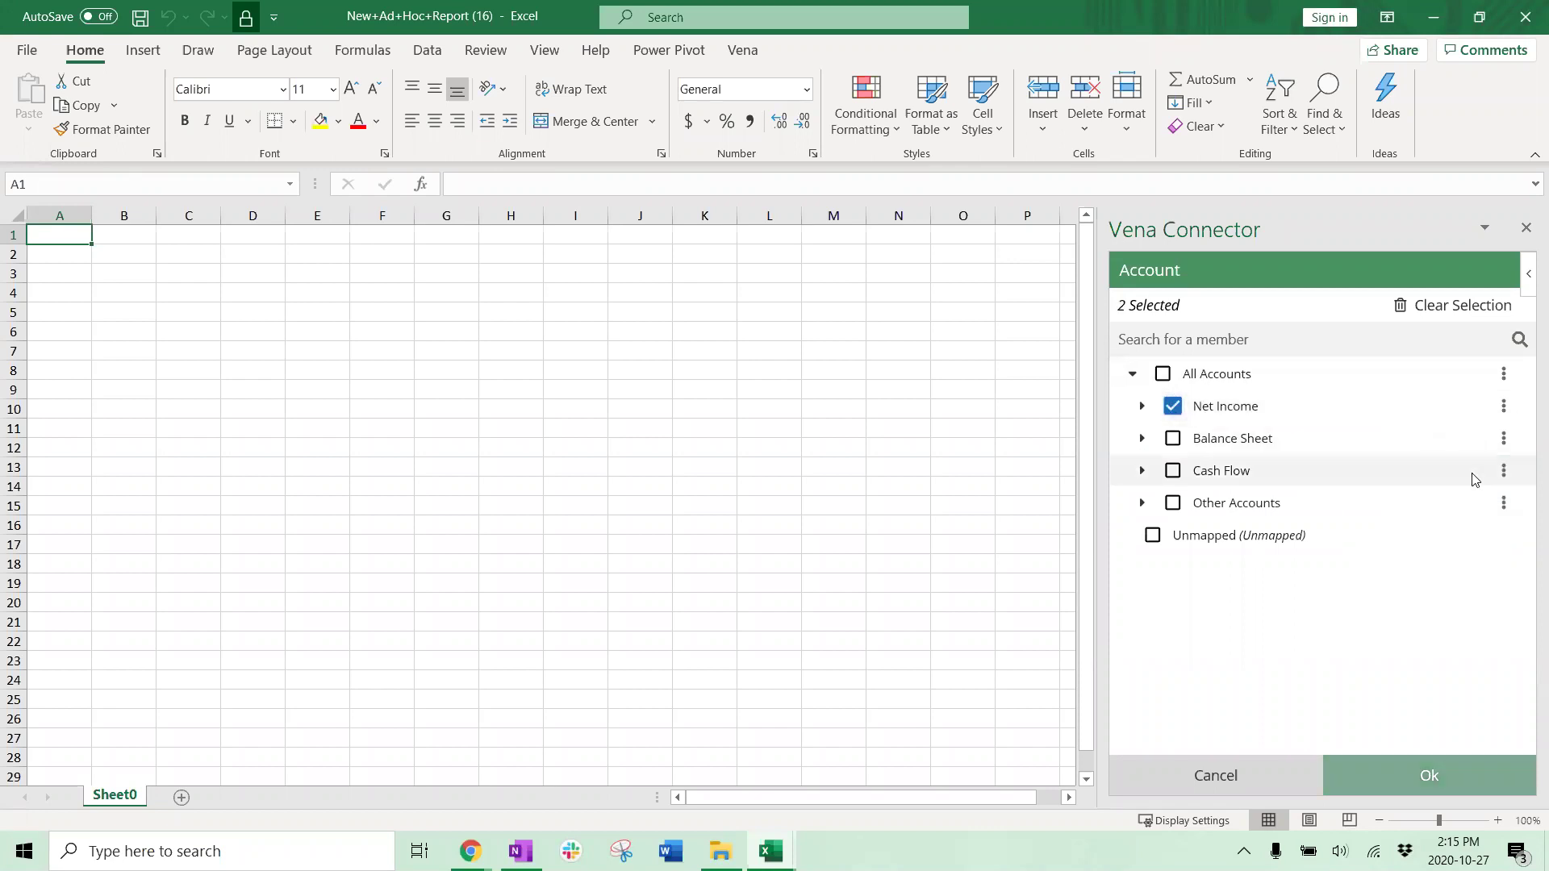
pyautogui.click(1400, 775)
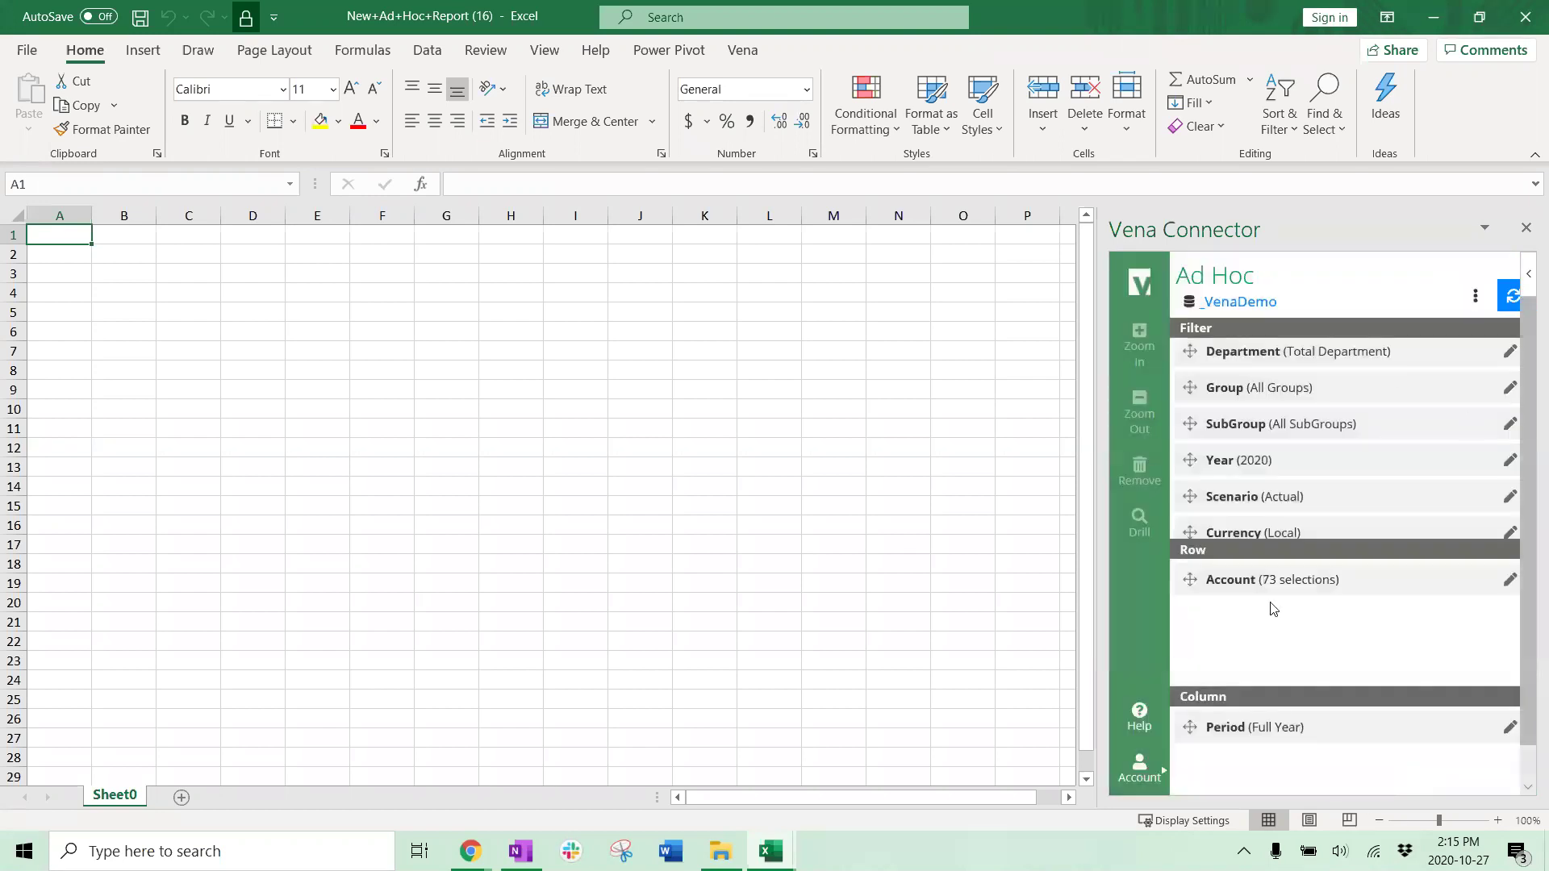
# Step: Set the Period columns to Full Year with all its descendants and refresh the ad hoc report
pyautogui.click(1509, 727)
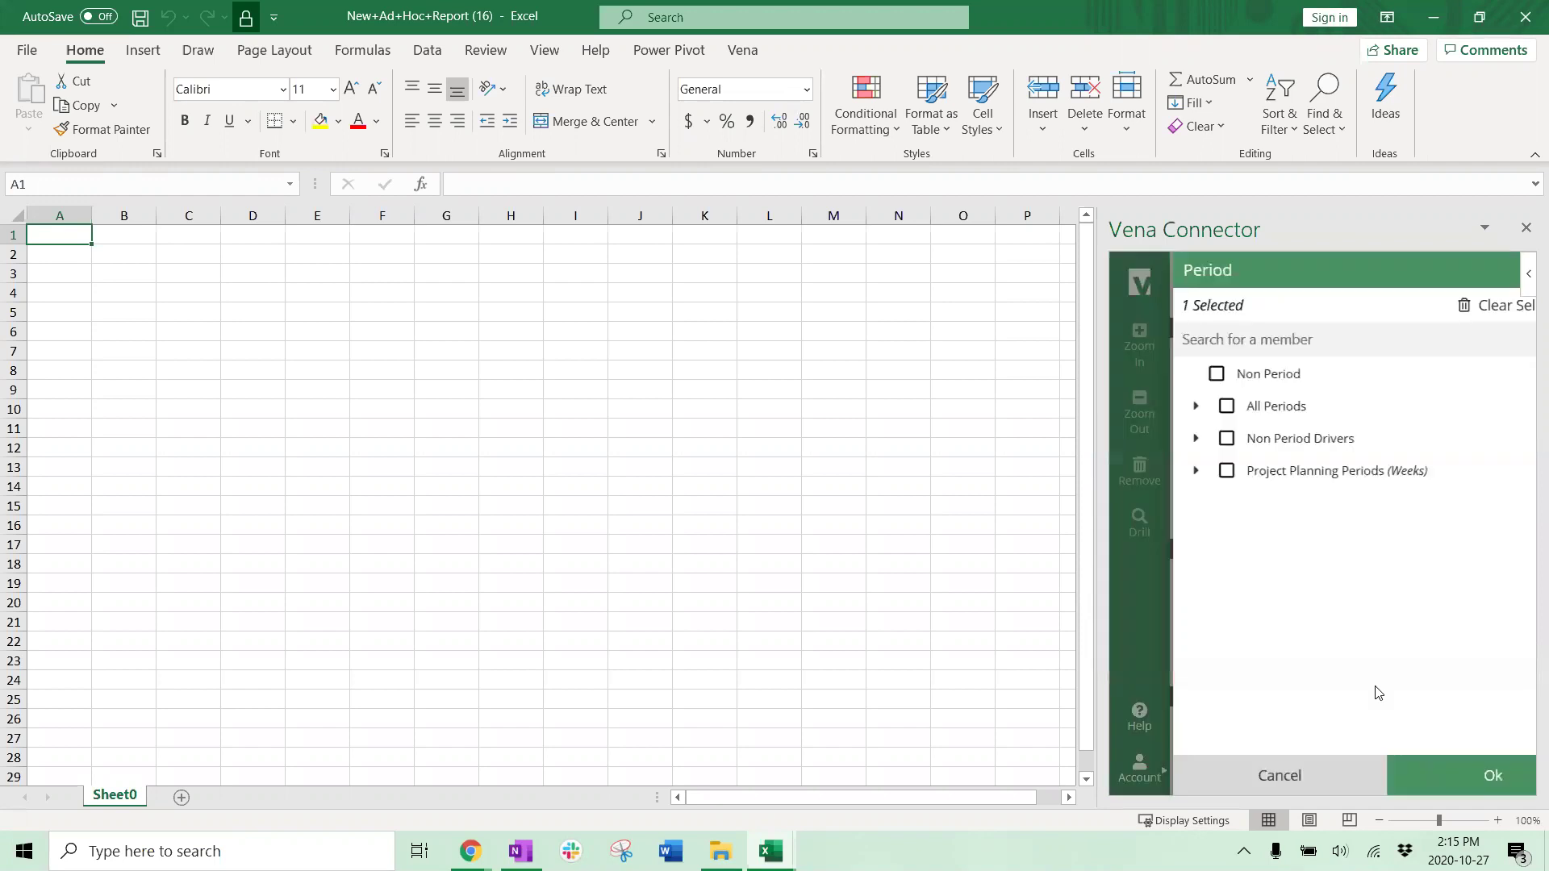
pyautogui.click(1133, 406)
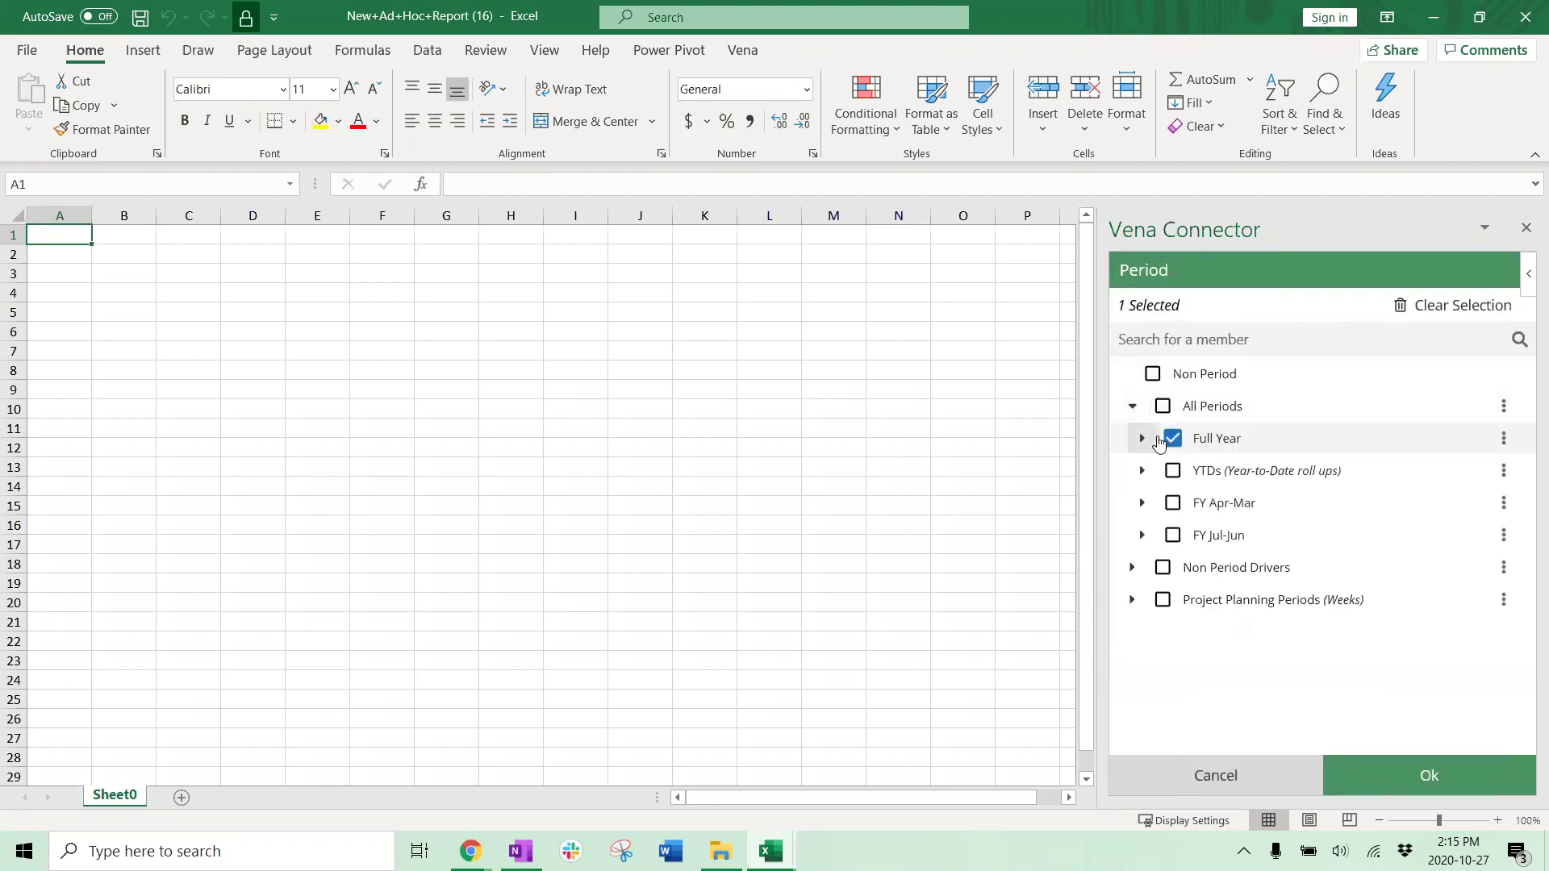
pyautogui.click(1141, 439)
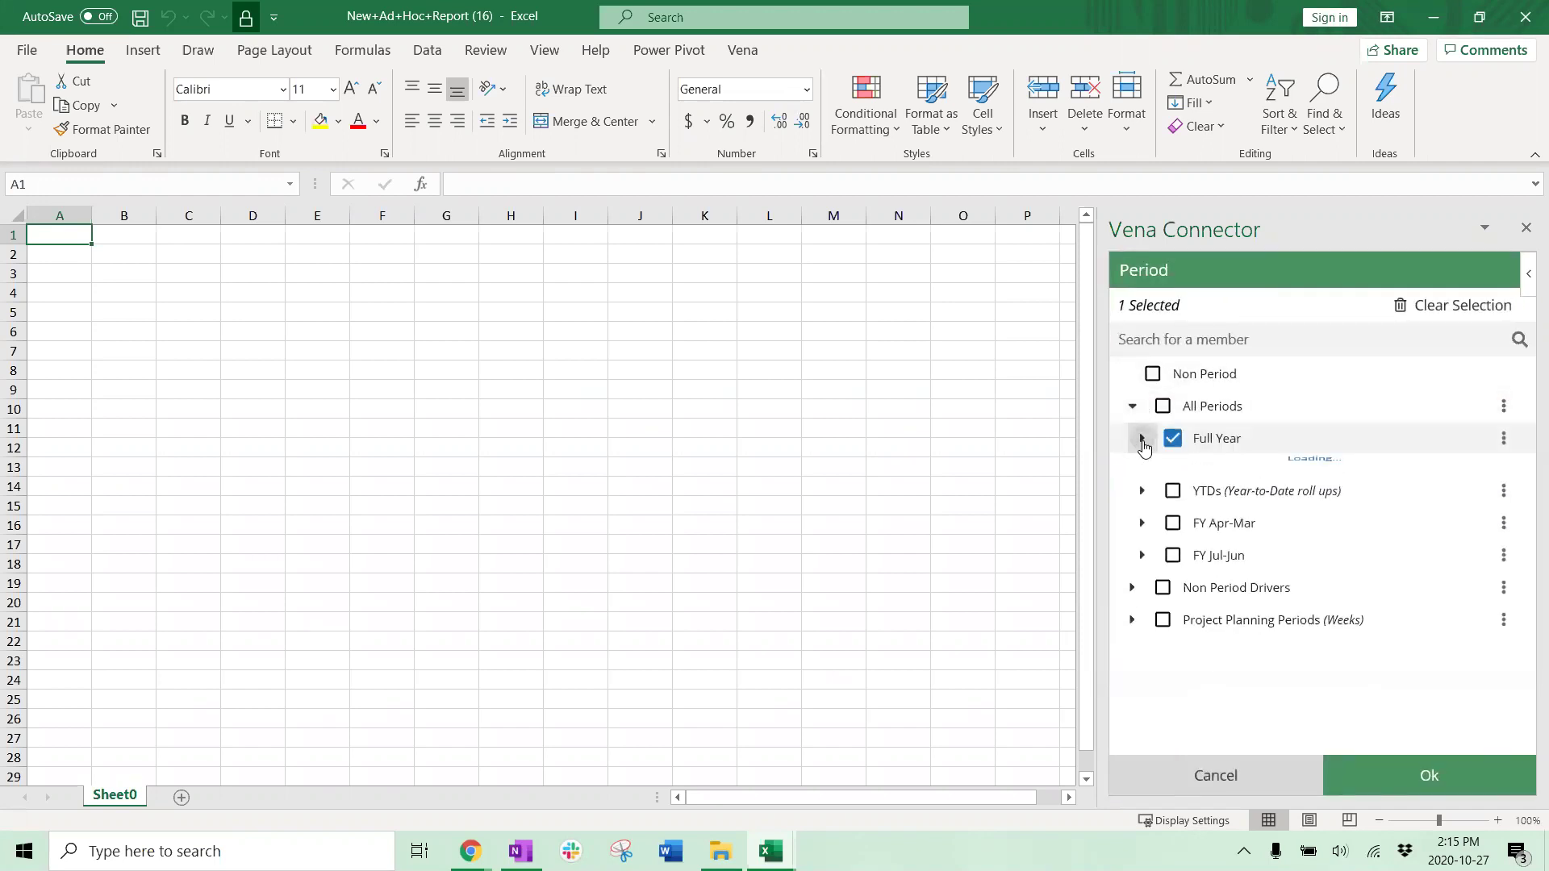
pyautogui.click(1502, 441)
pyautogui.click(1456, 506)
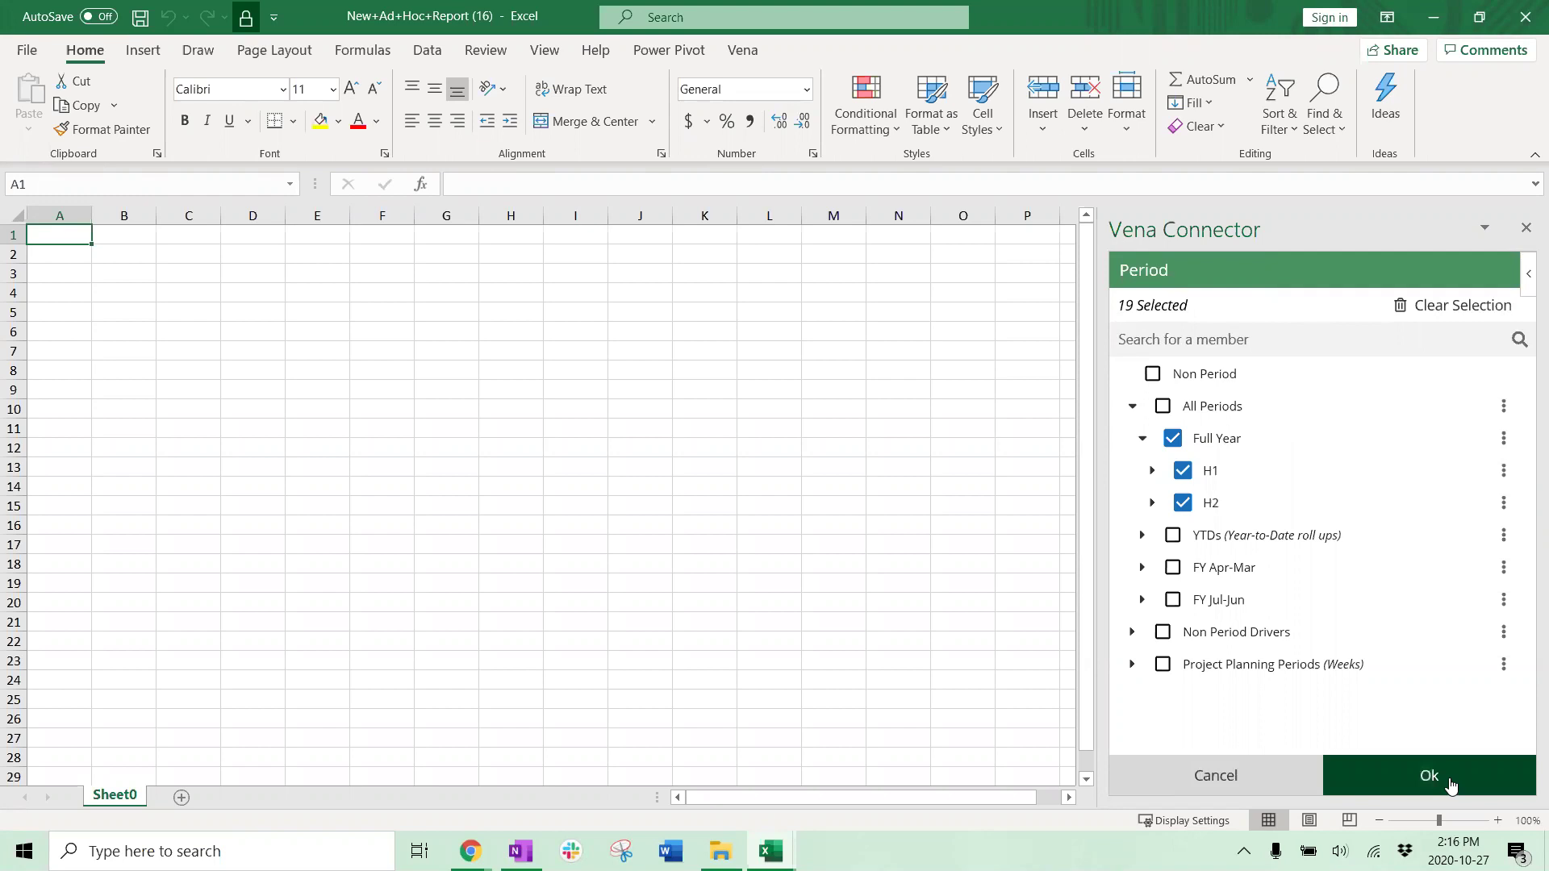
pyautogui.click(1385, 777)
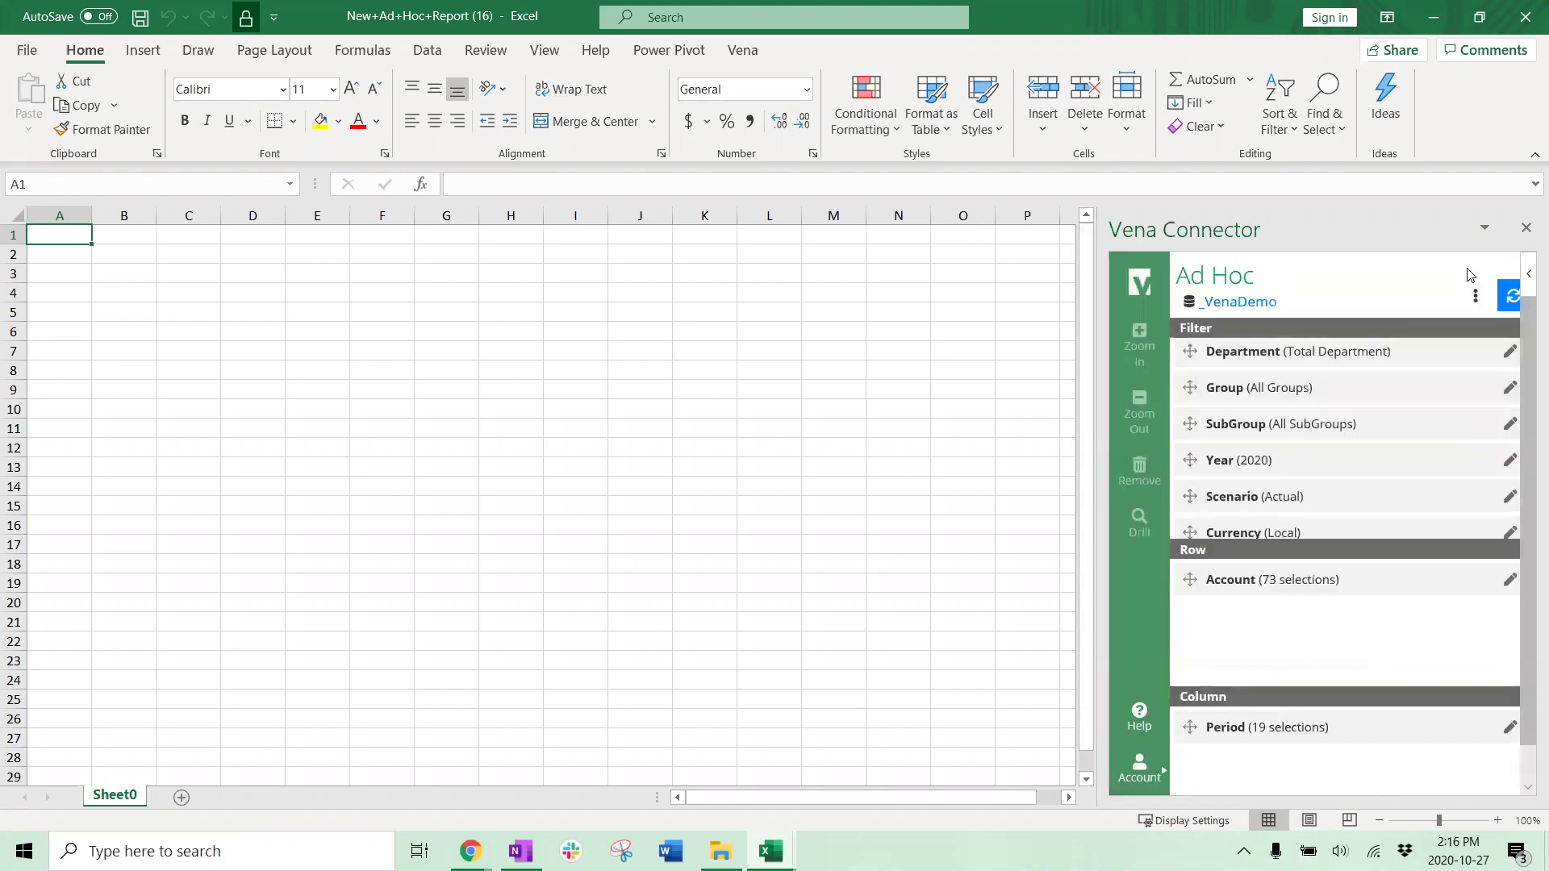
pyautogui.click(1508, 295)
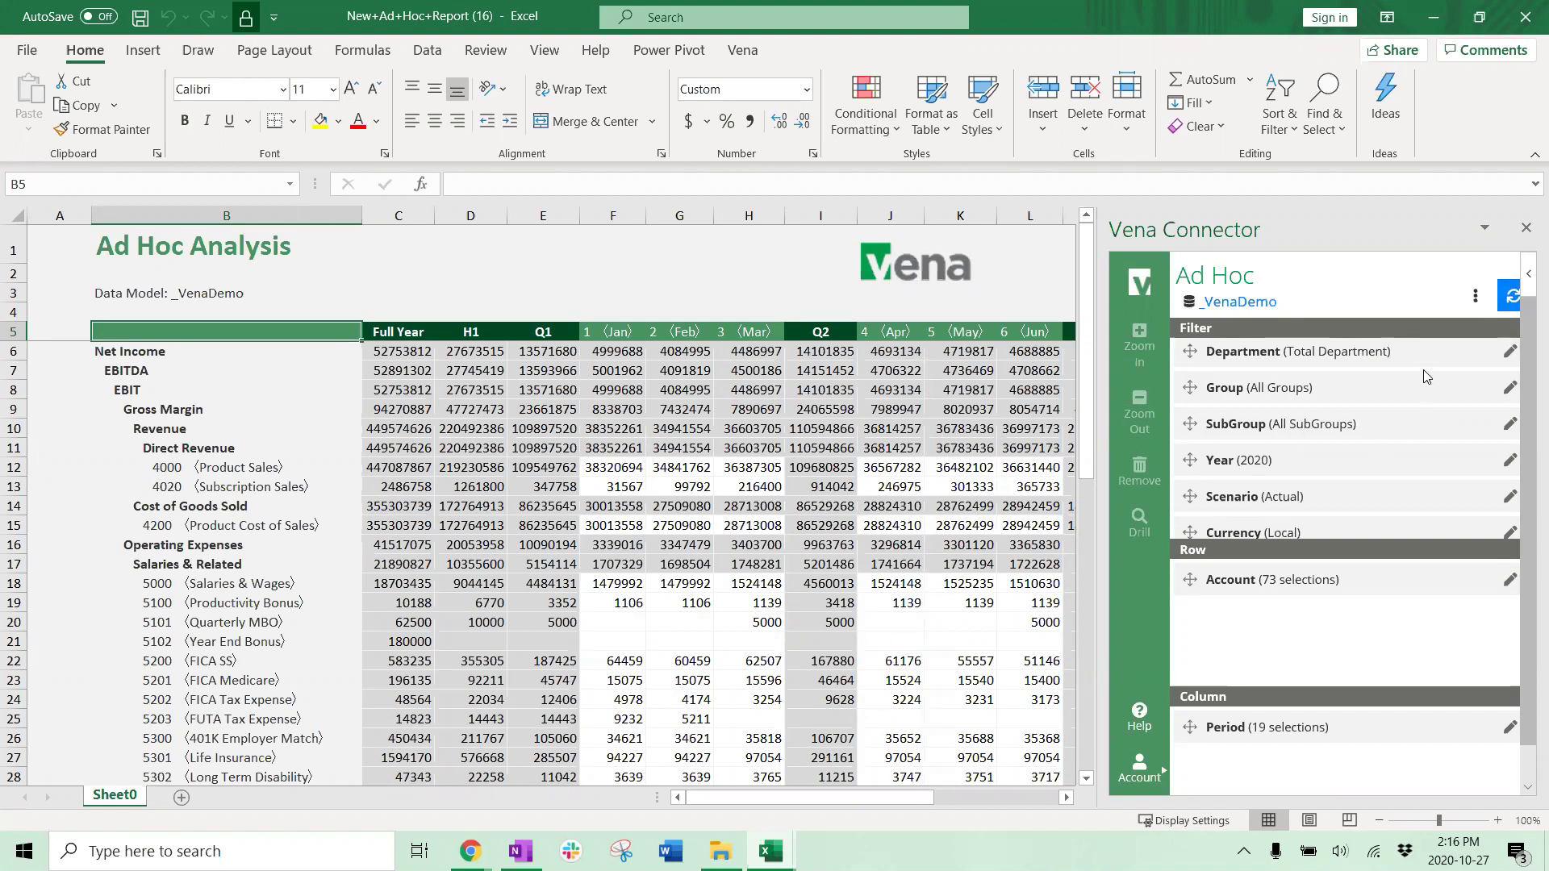
# Step: Filter the ad hoc report to department D10 (Sales & Services) instead of Total Department and refresh the data
pyautogui.click(1509, 353)
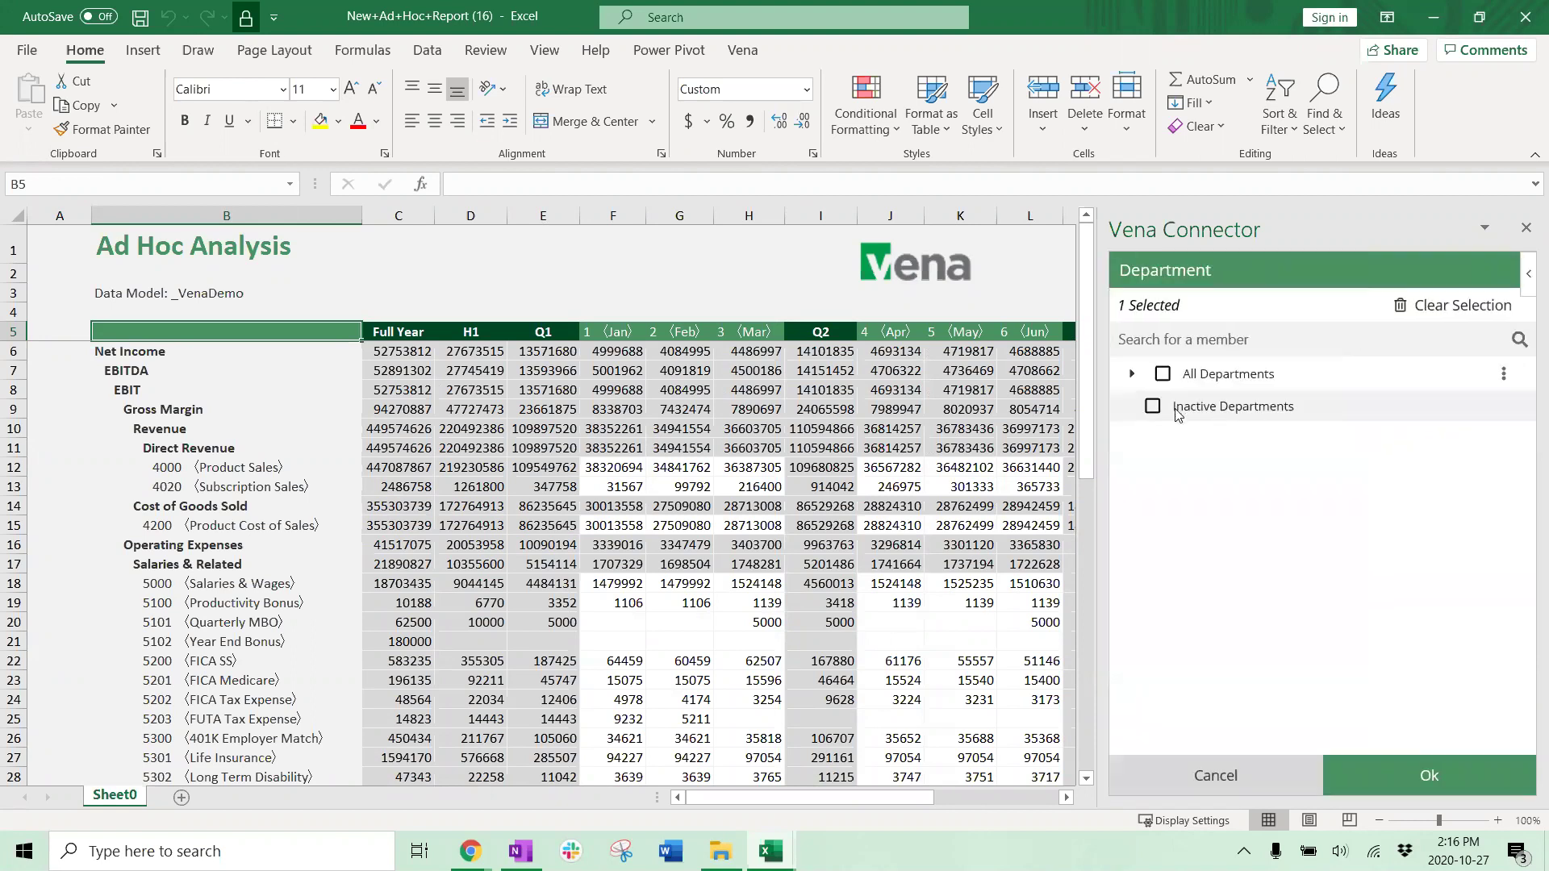
pyautogui.click(1142, 406)
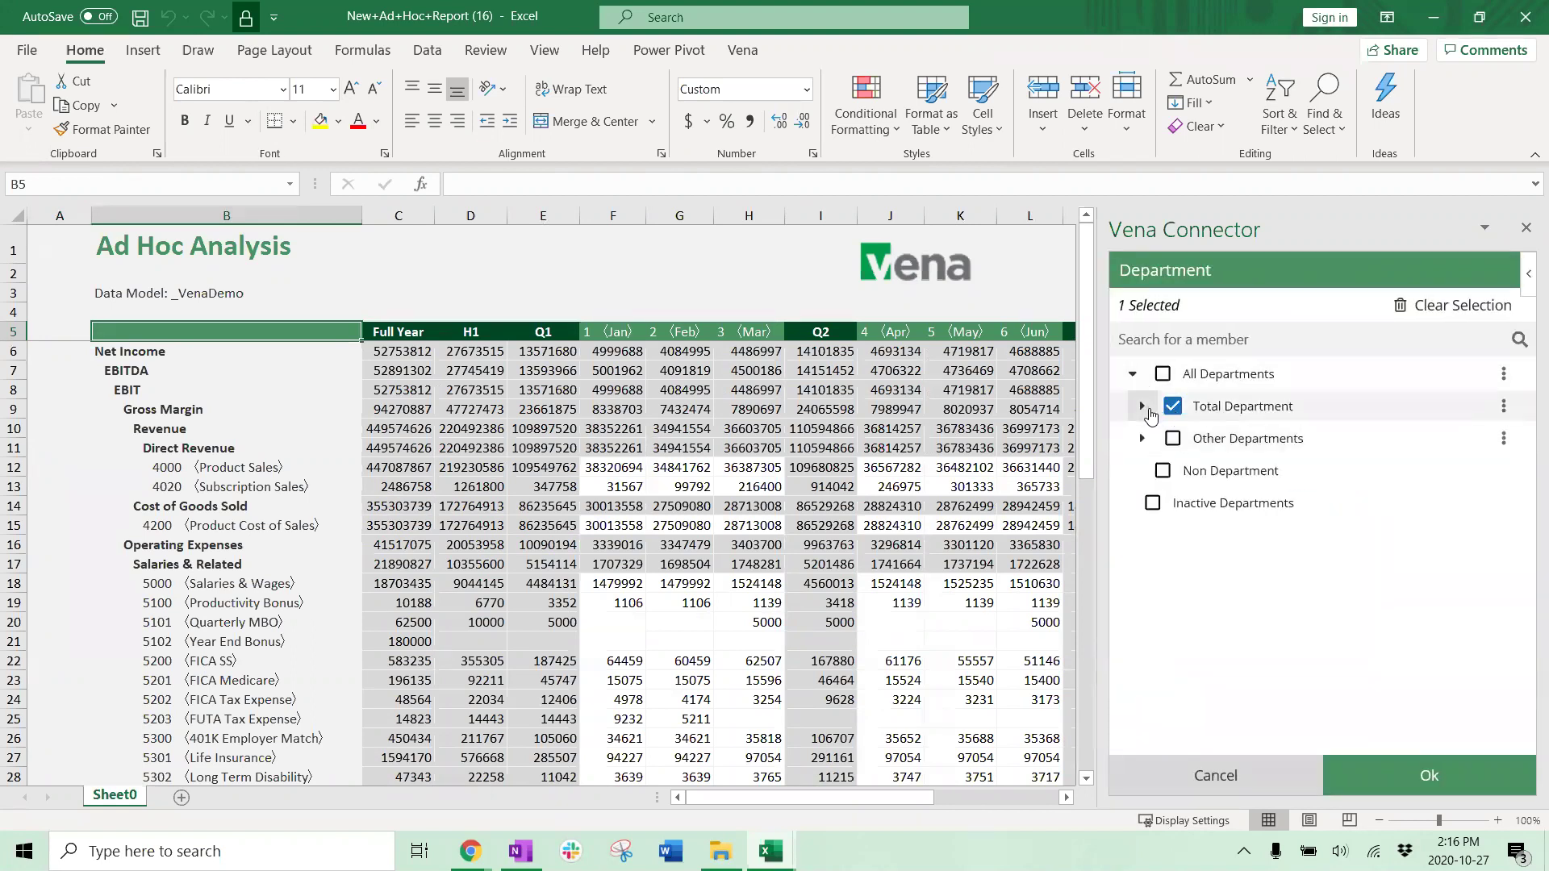
pyautogui.click(1172, 406)
pyautogui.click(1173, 440)
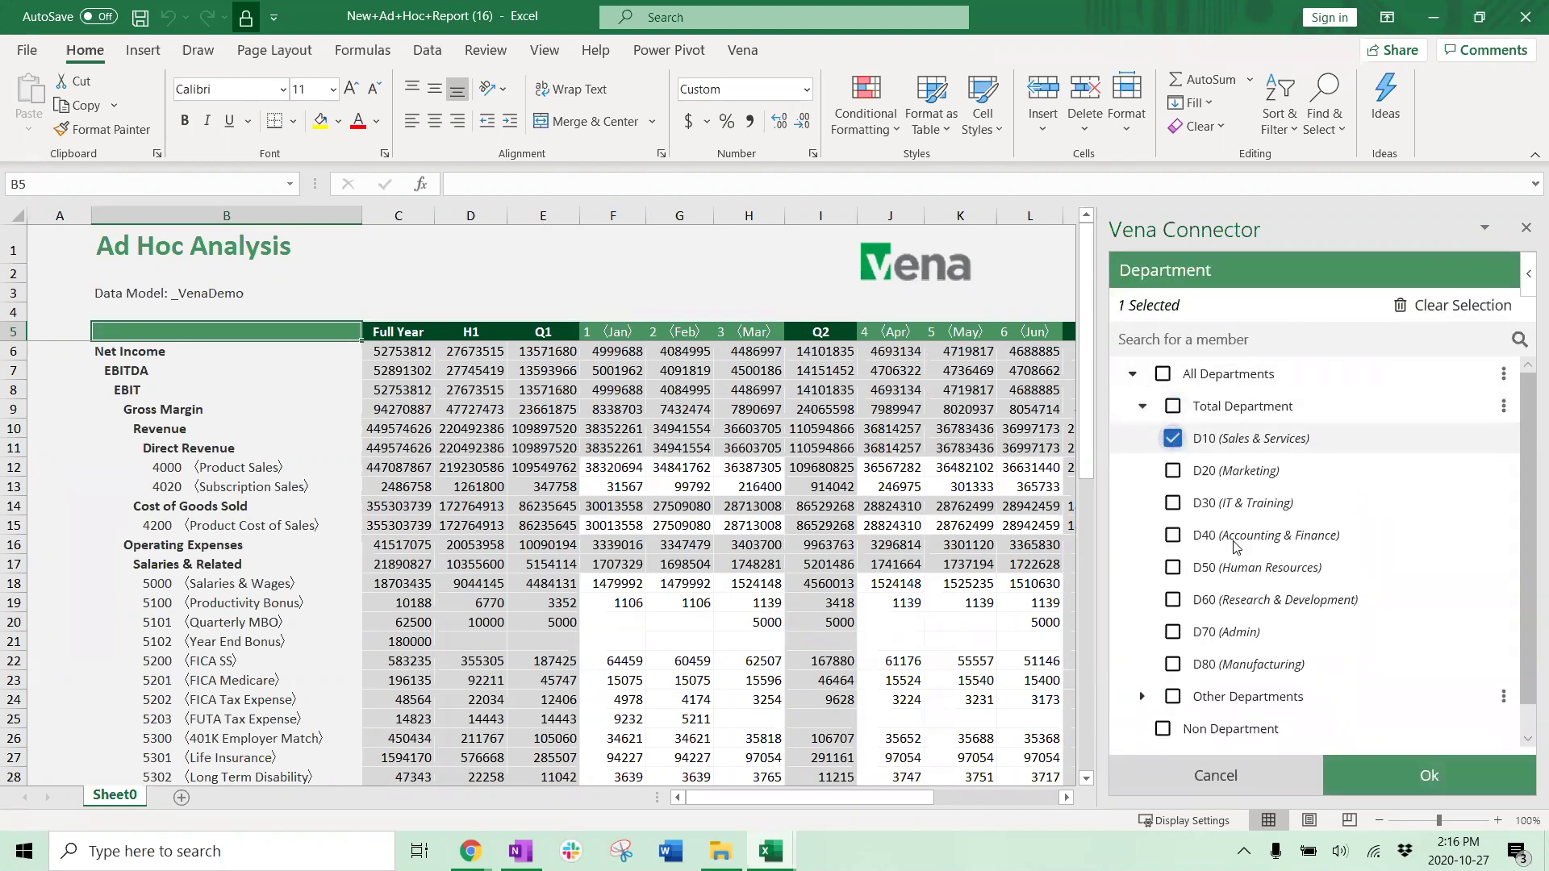
pyautogui.click(1422, 772)
pyautogui.click(1507, 296)
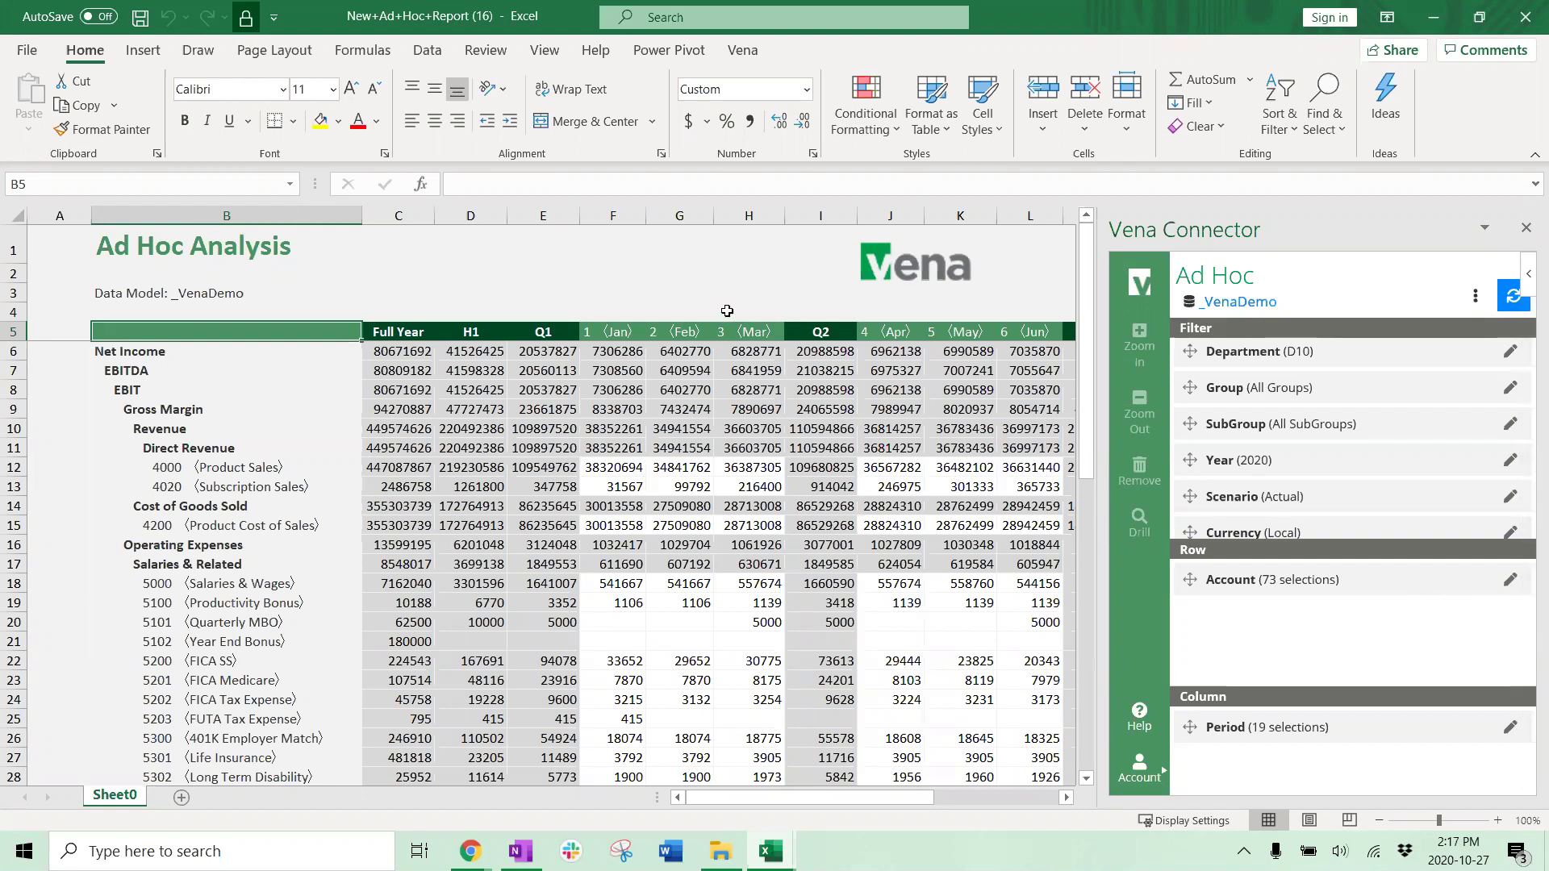
# Step: Close the ad hoc workbook without saving and switch to the Presales PowerBI Dashboard in the browser
pyautogui.click(1525, 22)
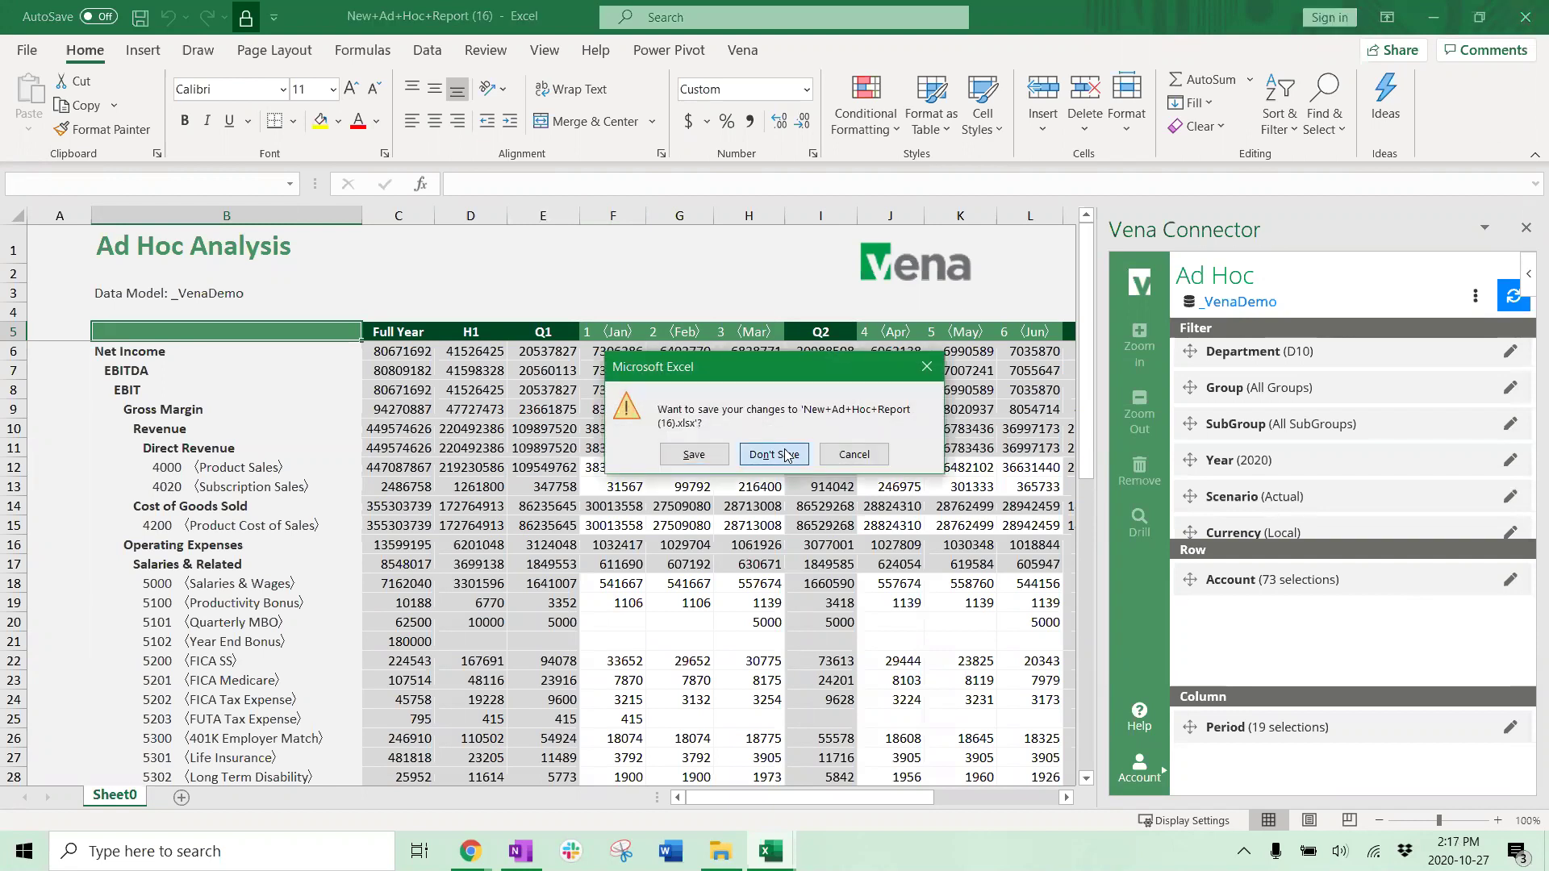
pyautogui.click(774, 455)
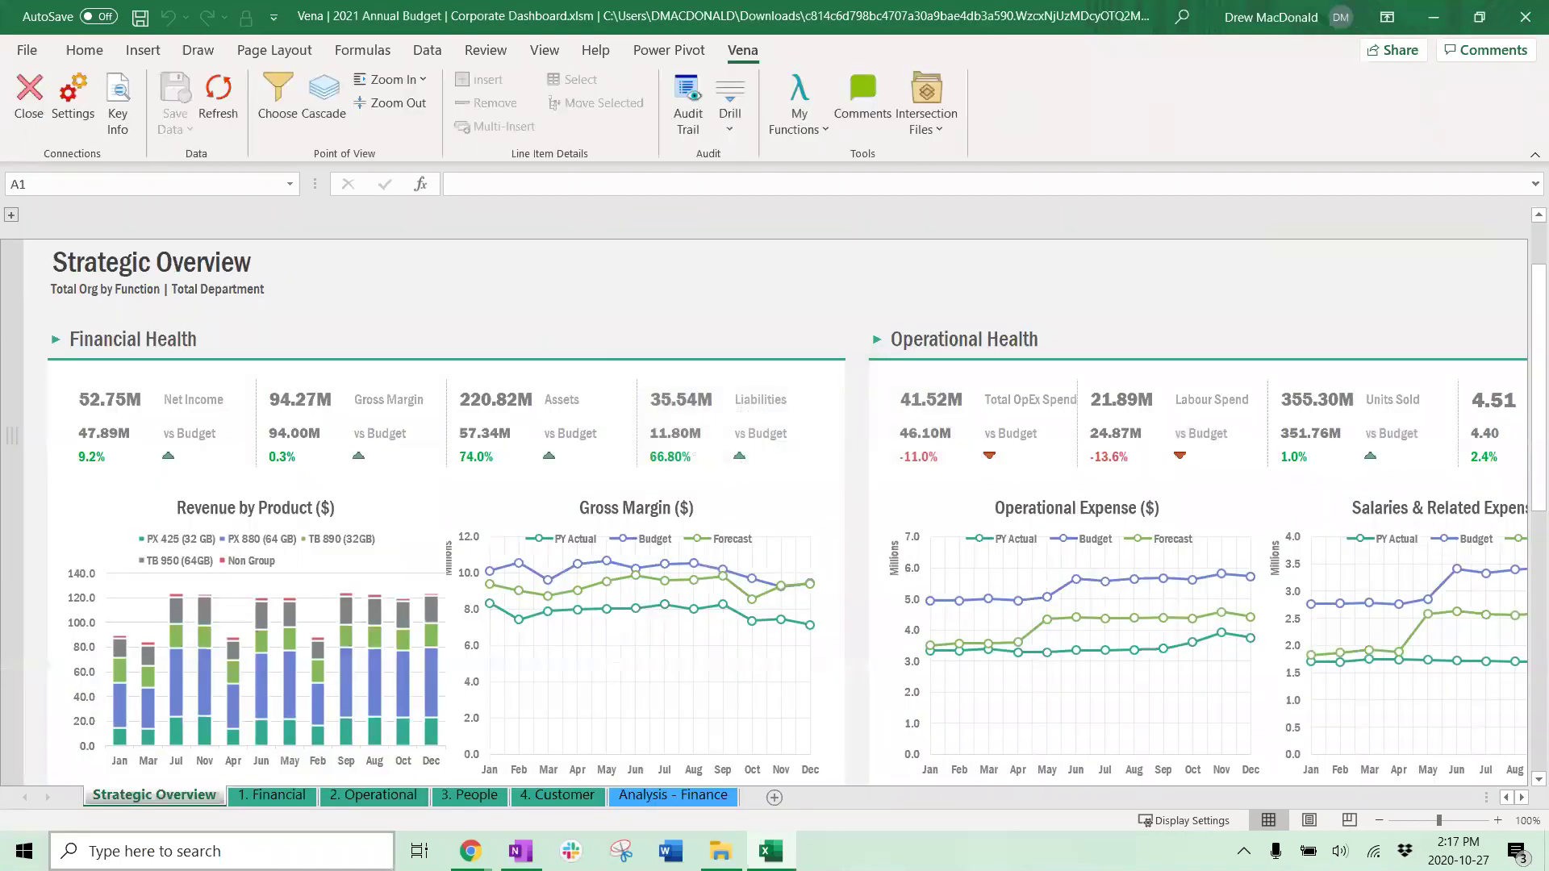
pyautogui.moveTo(470, 851)
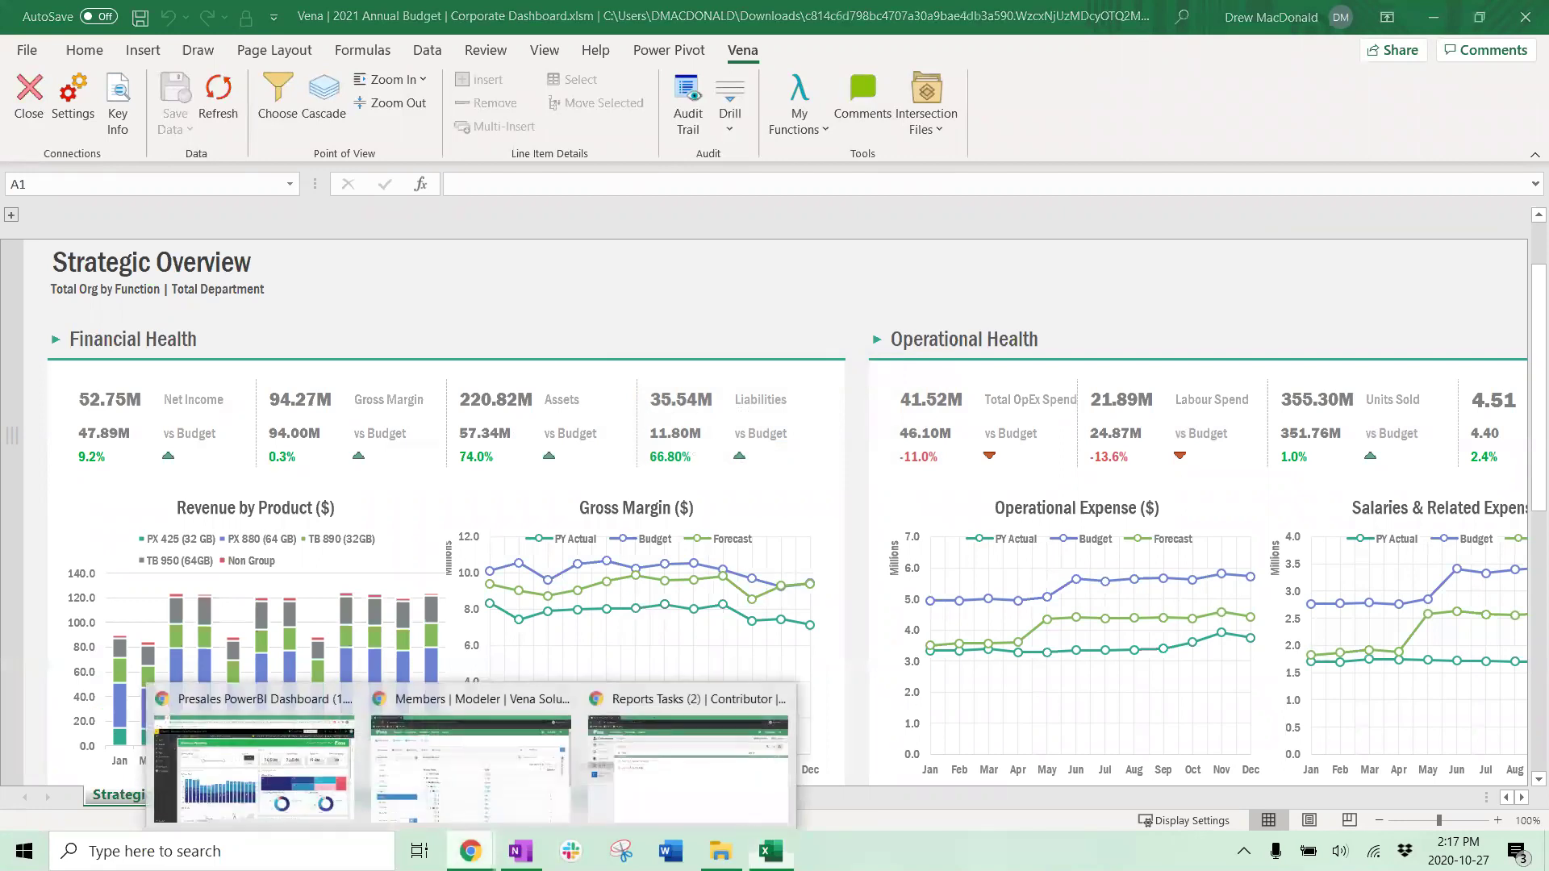
pyautogui.click(280, 760)
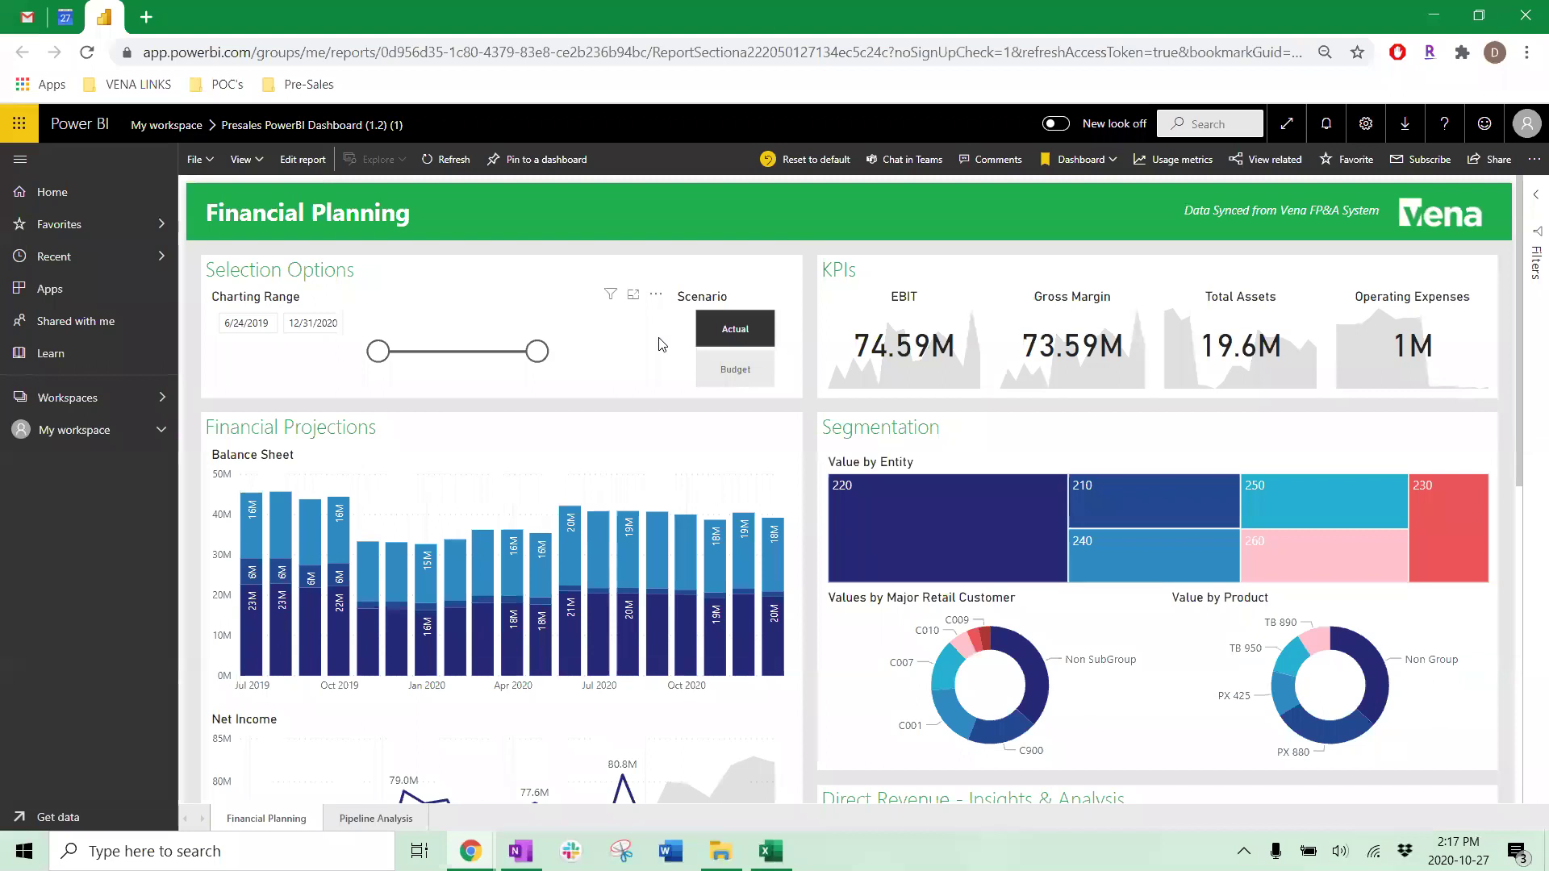
# Step: Explain the decrease at the December 31, 2020 point of the Net Income chart in the dashboard's Financial Projections section
pyautogui.scroll(-1, 798, 496)
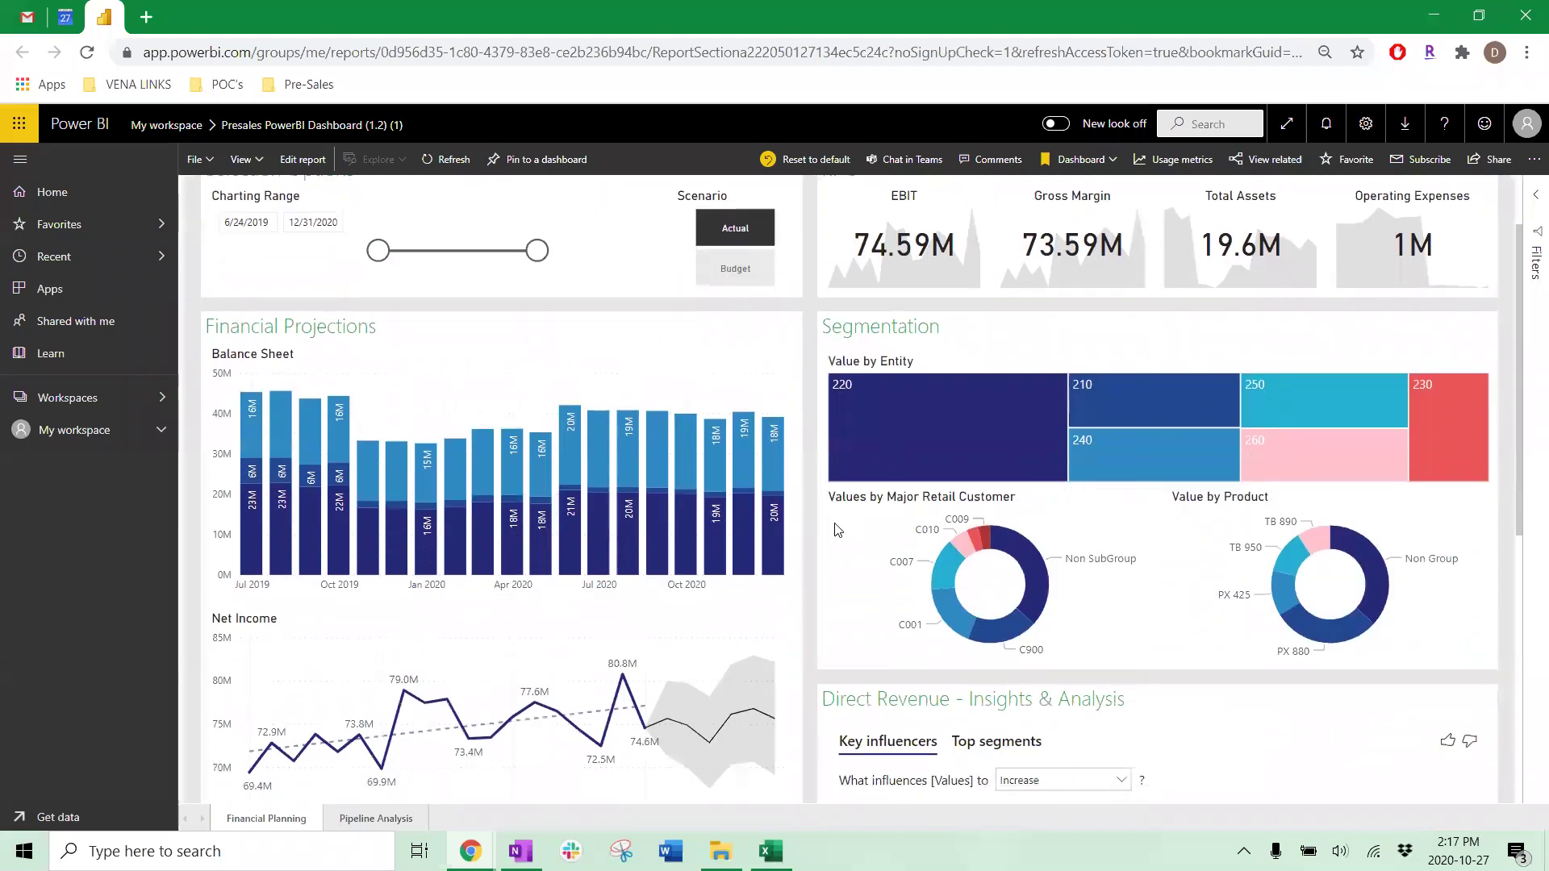
pyautogui.scroll(-1, 820, 557)
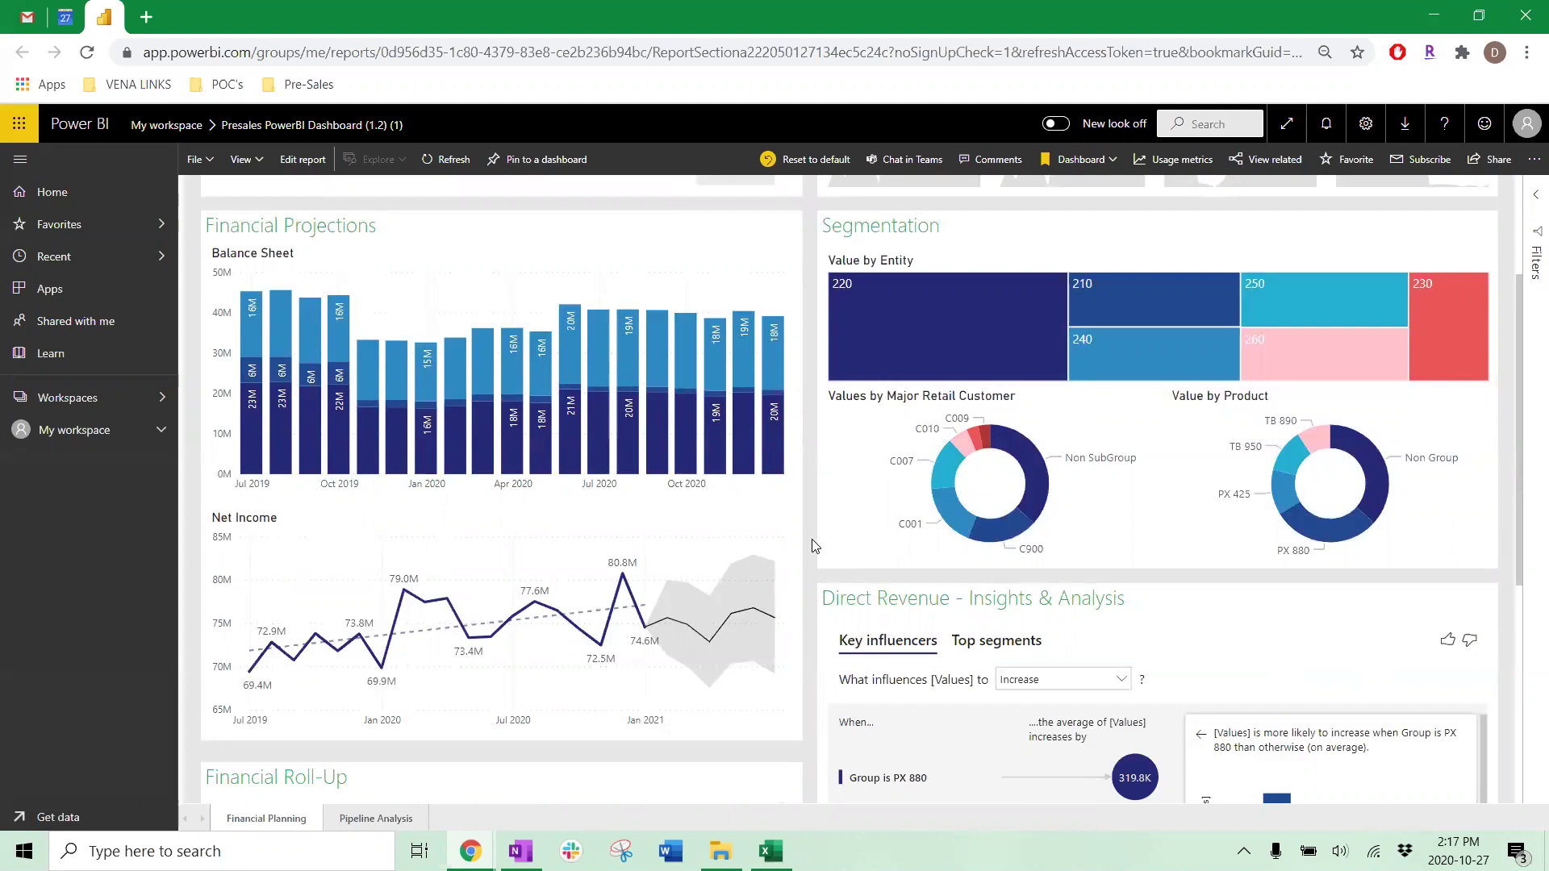
pyautogui.scroll(-1, 809, 553)
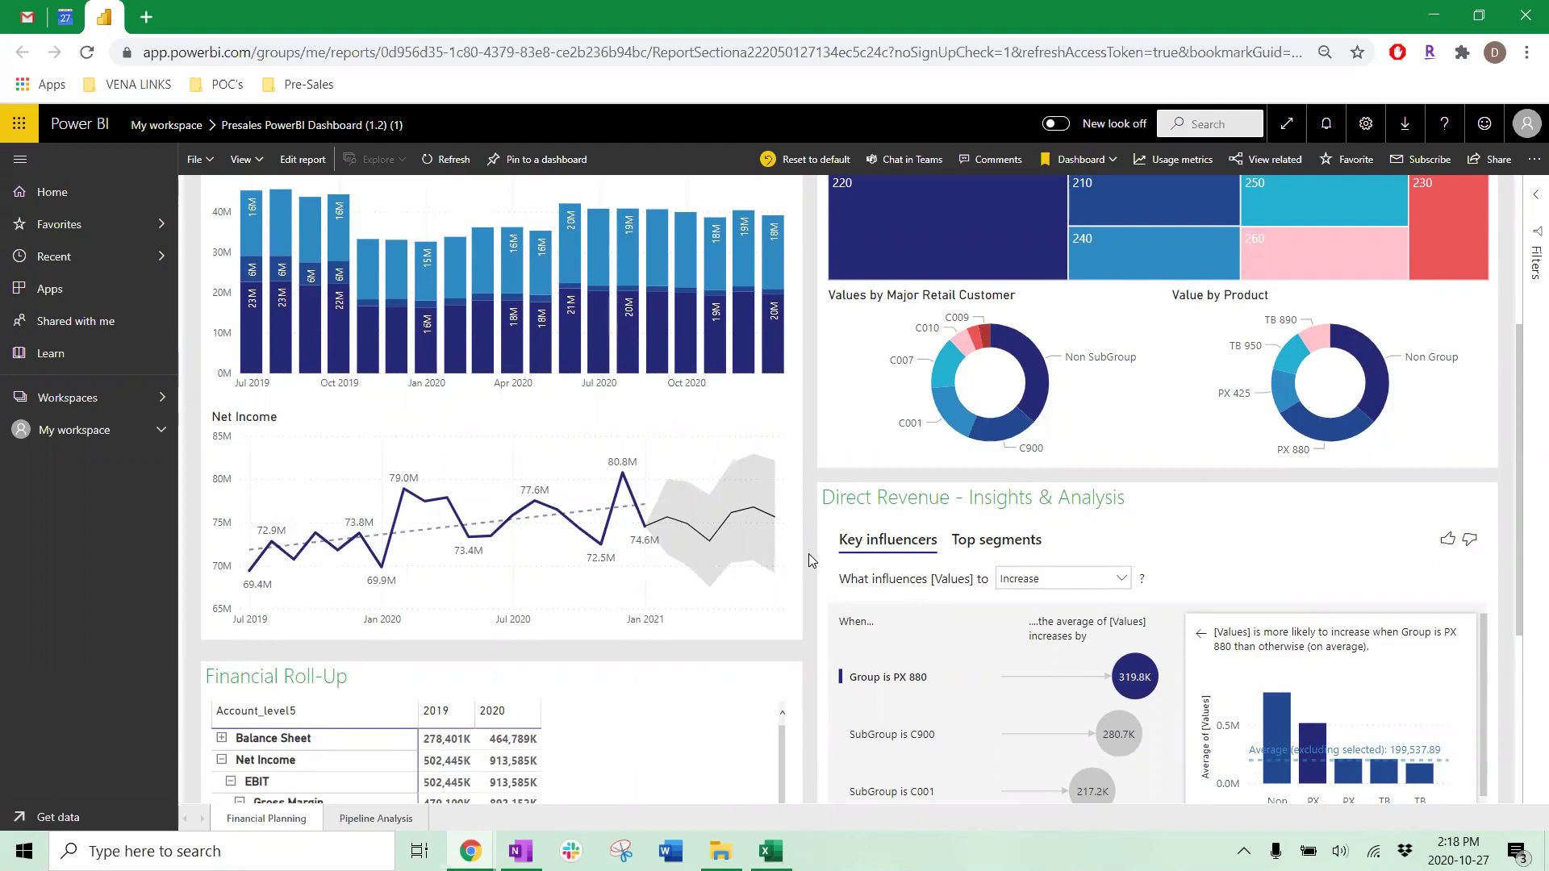
pyautogui.scroll(1, 808, 553)
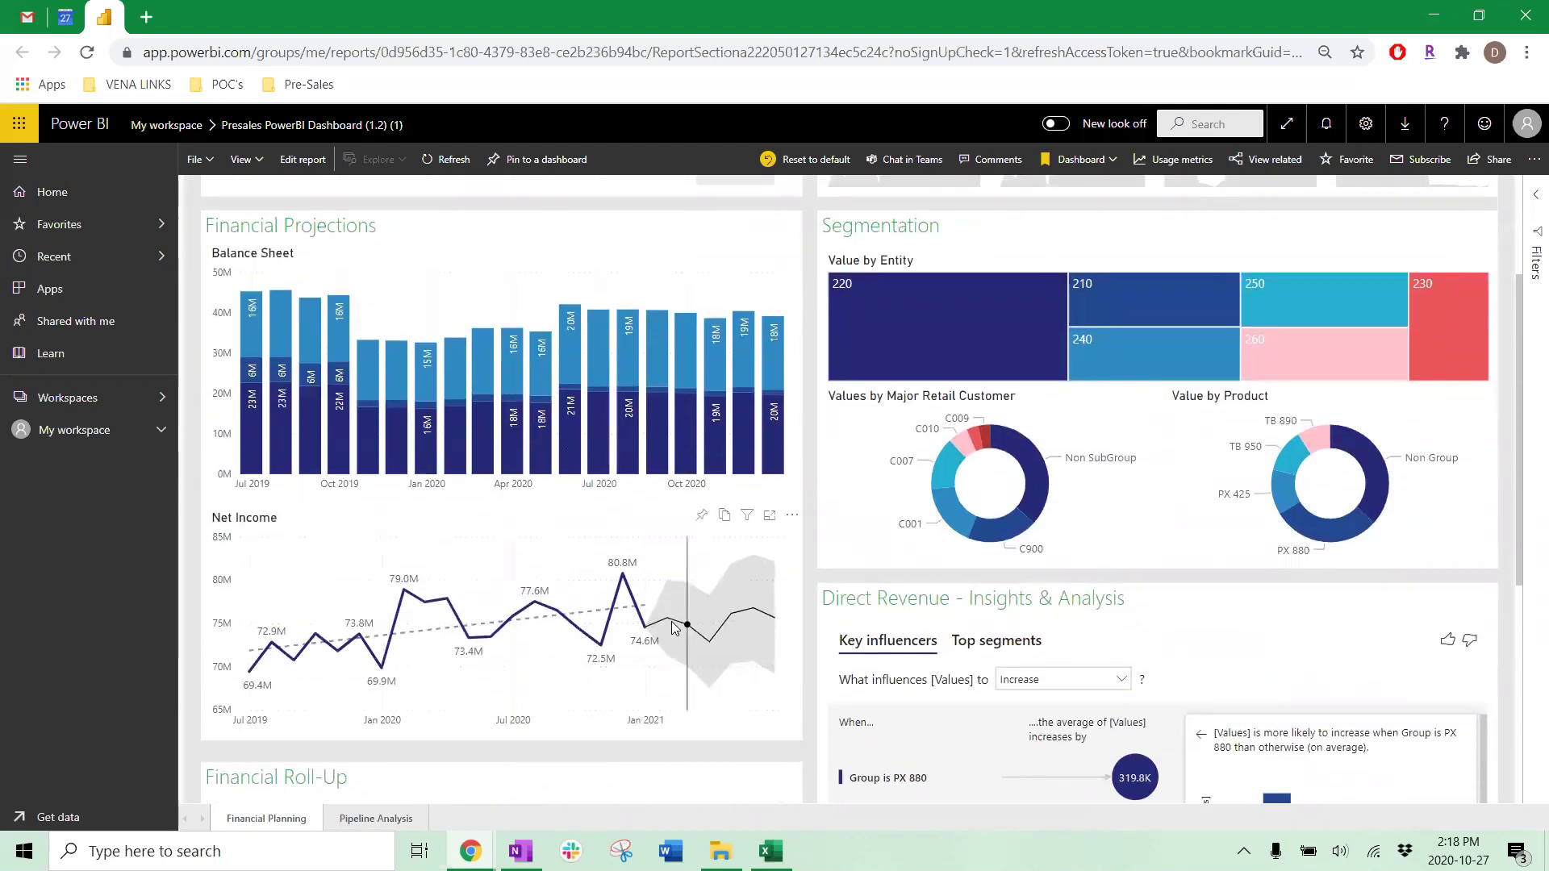
pyautogui.moveTo(646, 642)
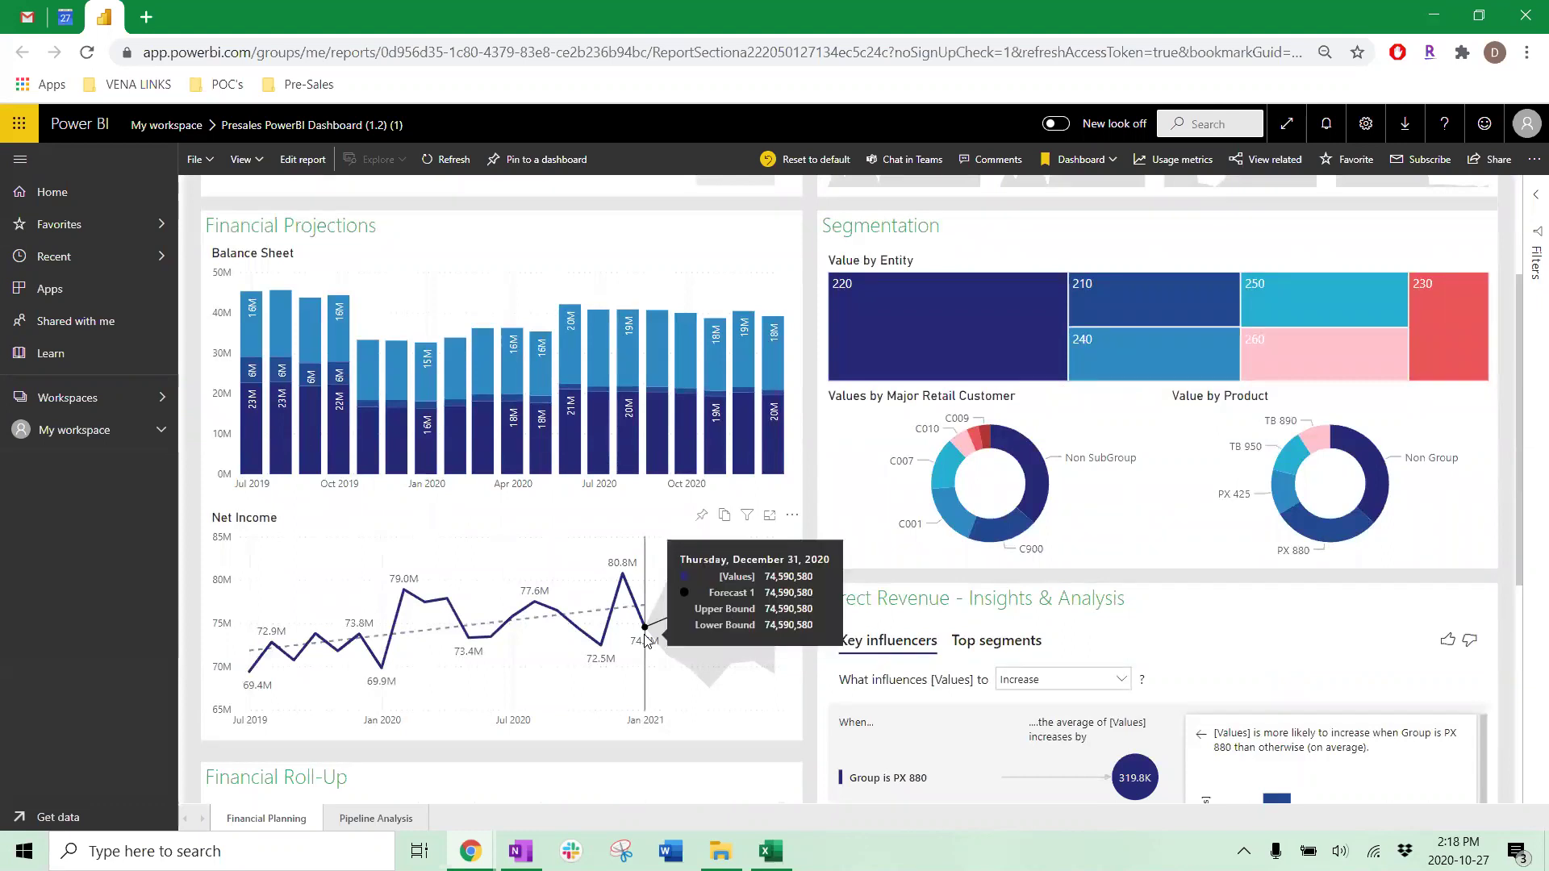
pyautogui.rightClick(649, 631)
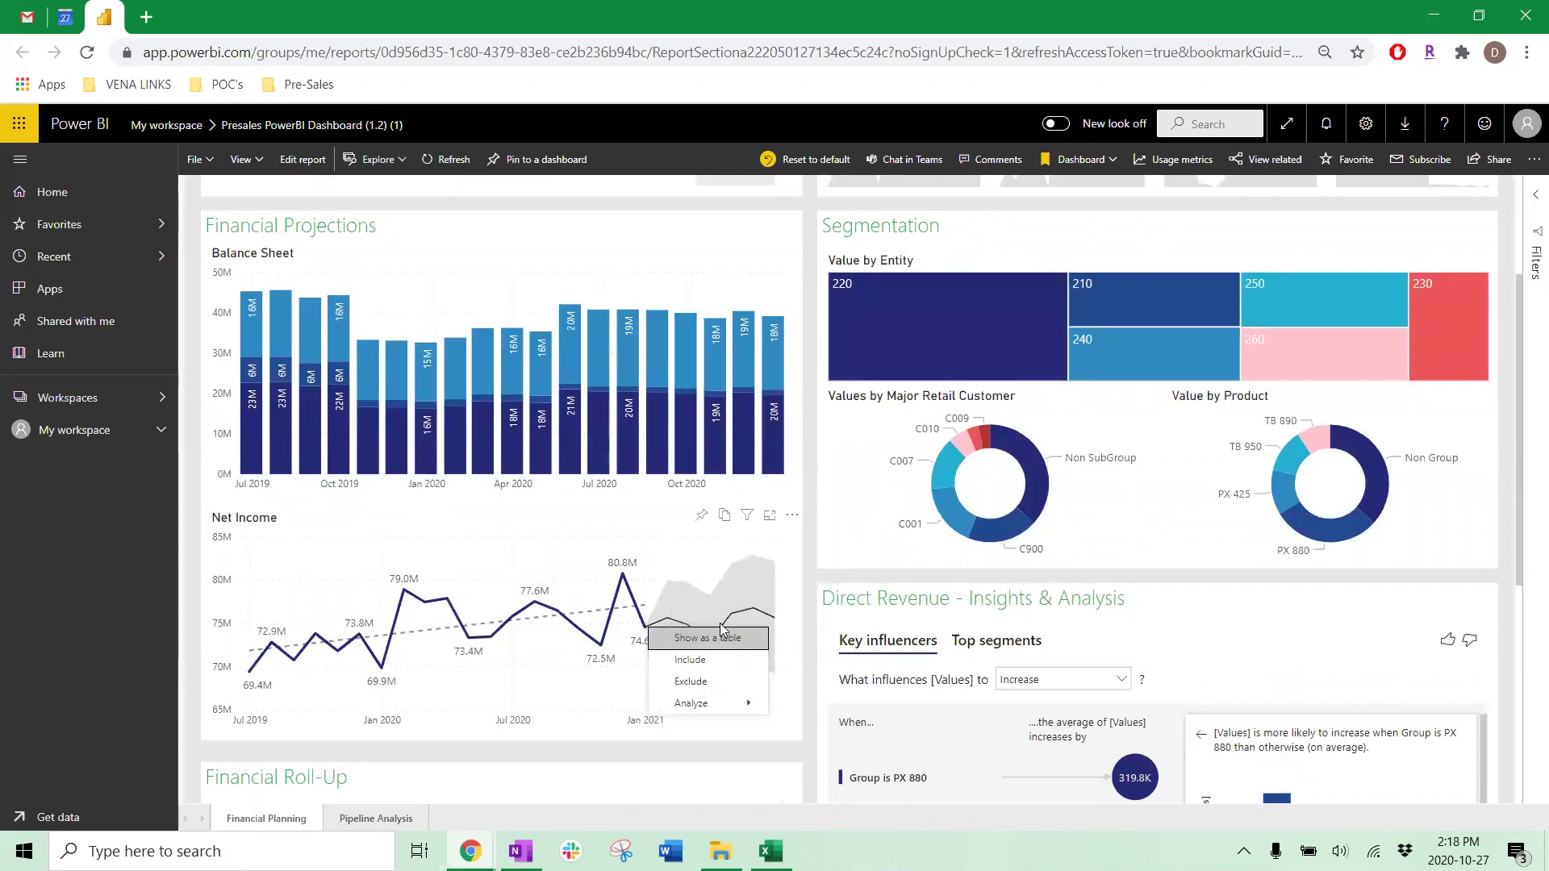
pyautogui.moveTo(749, 706)
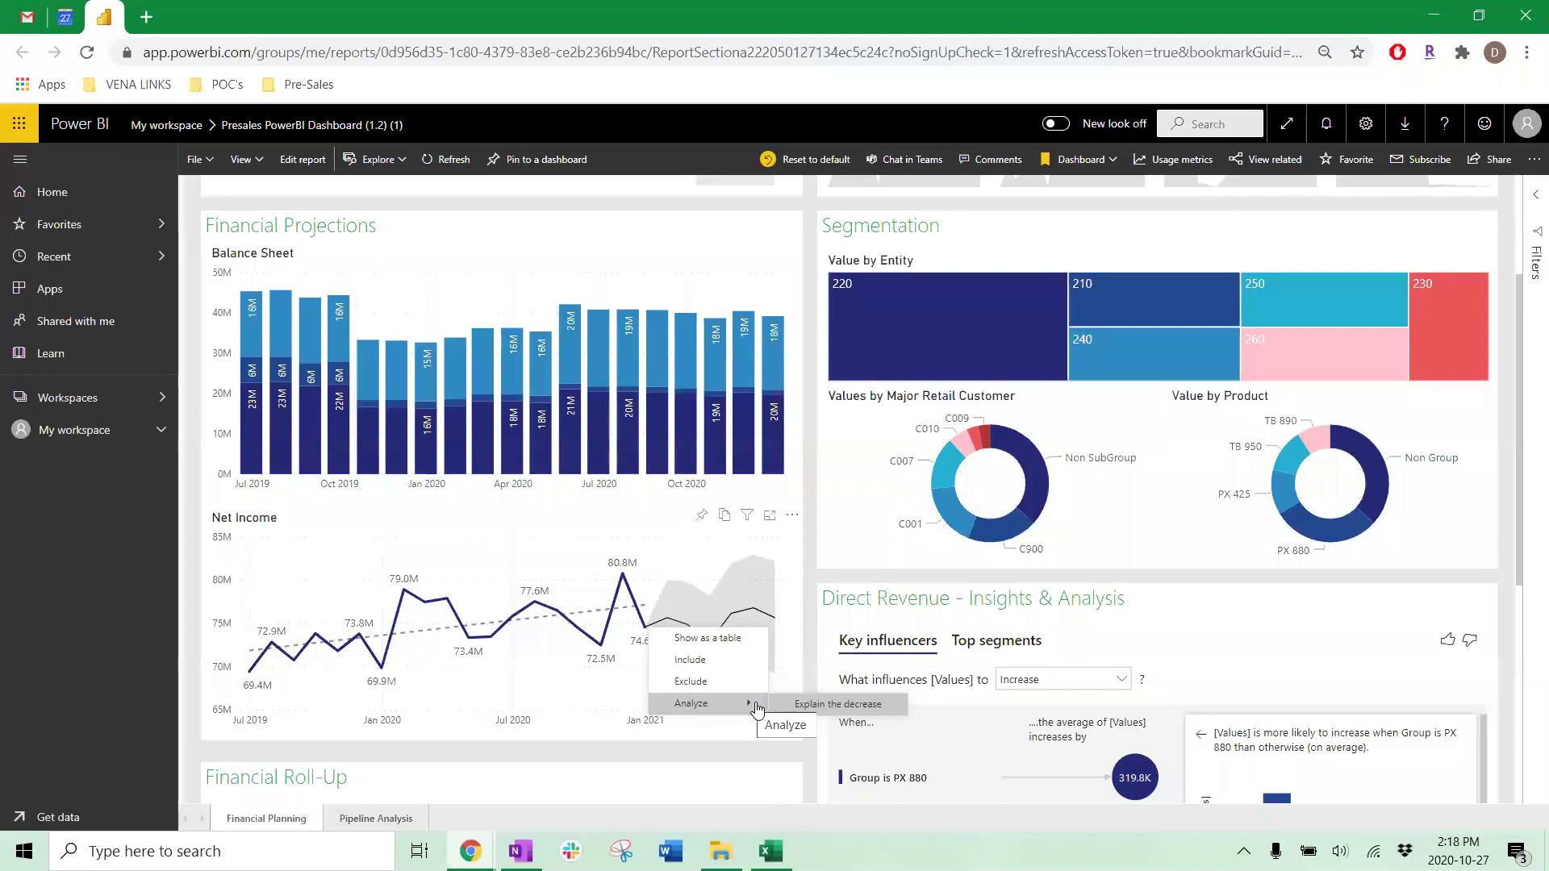
pyautogui.click(799, 710)
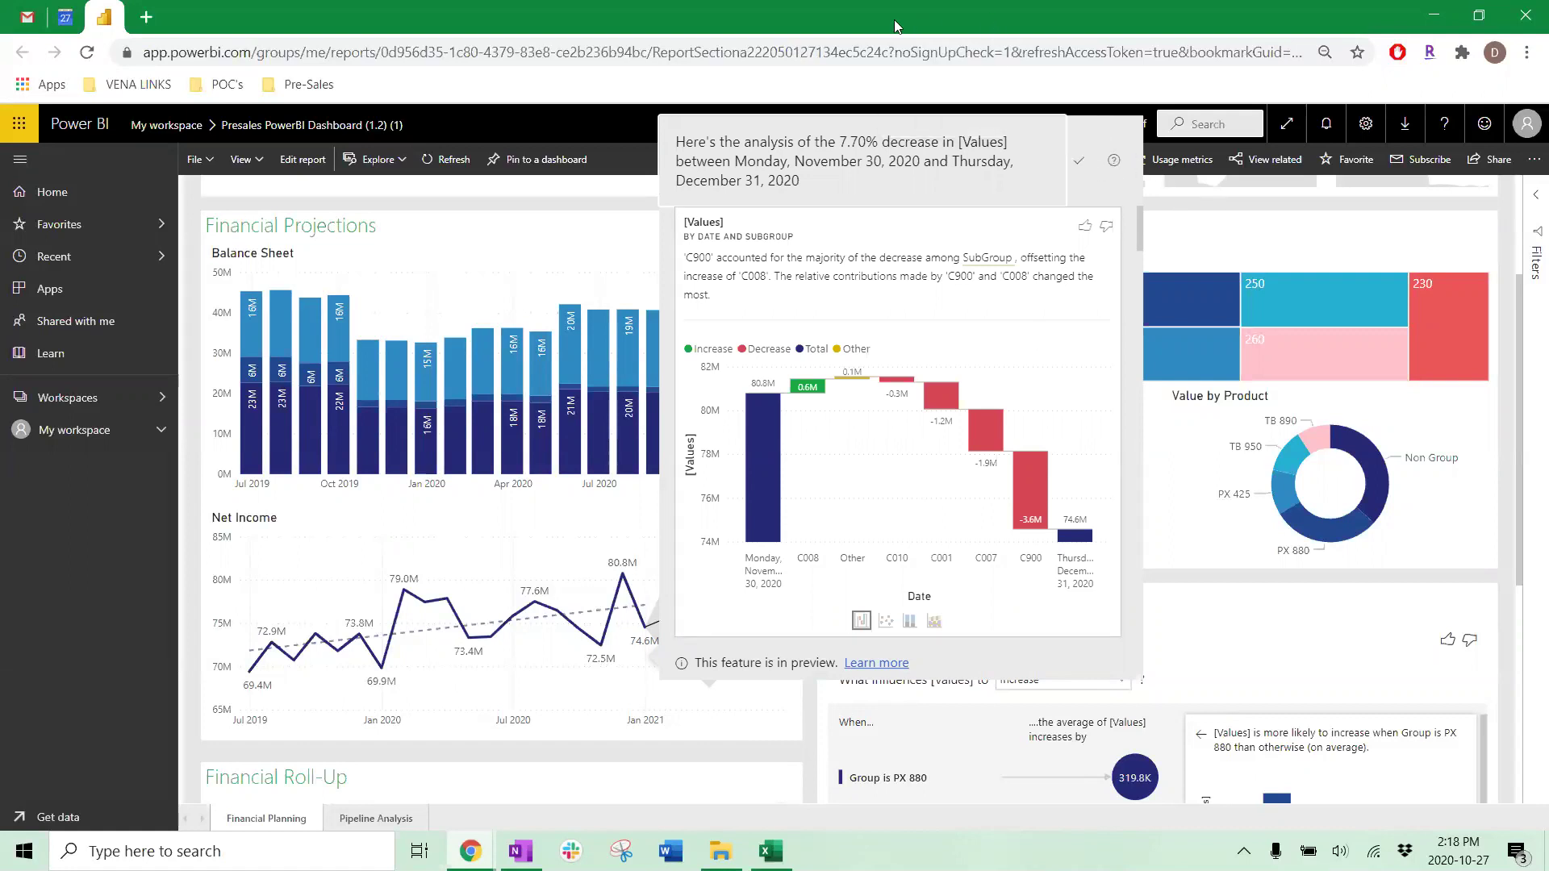
pyautogui.click(1079, 161)
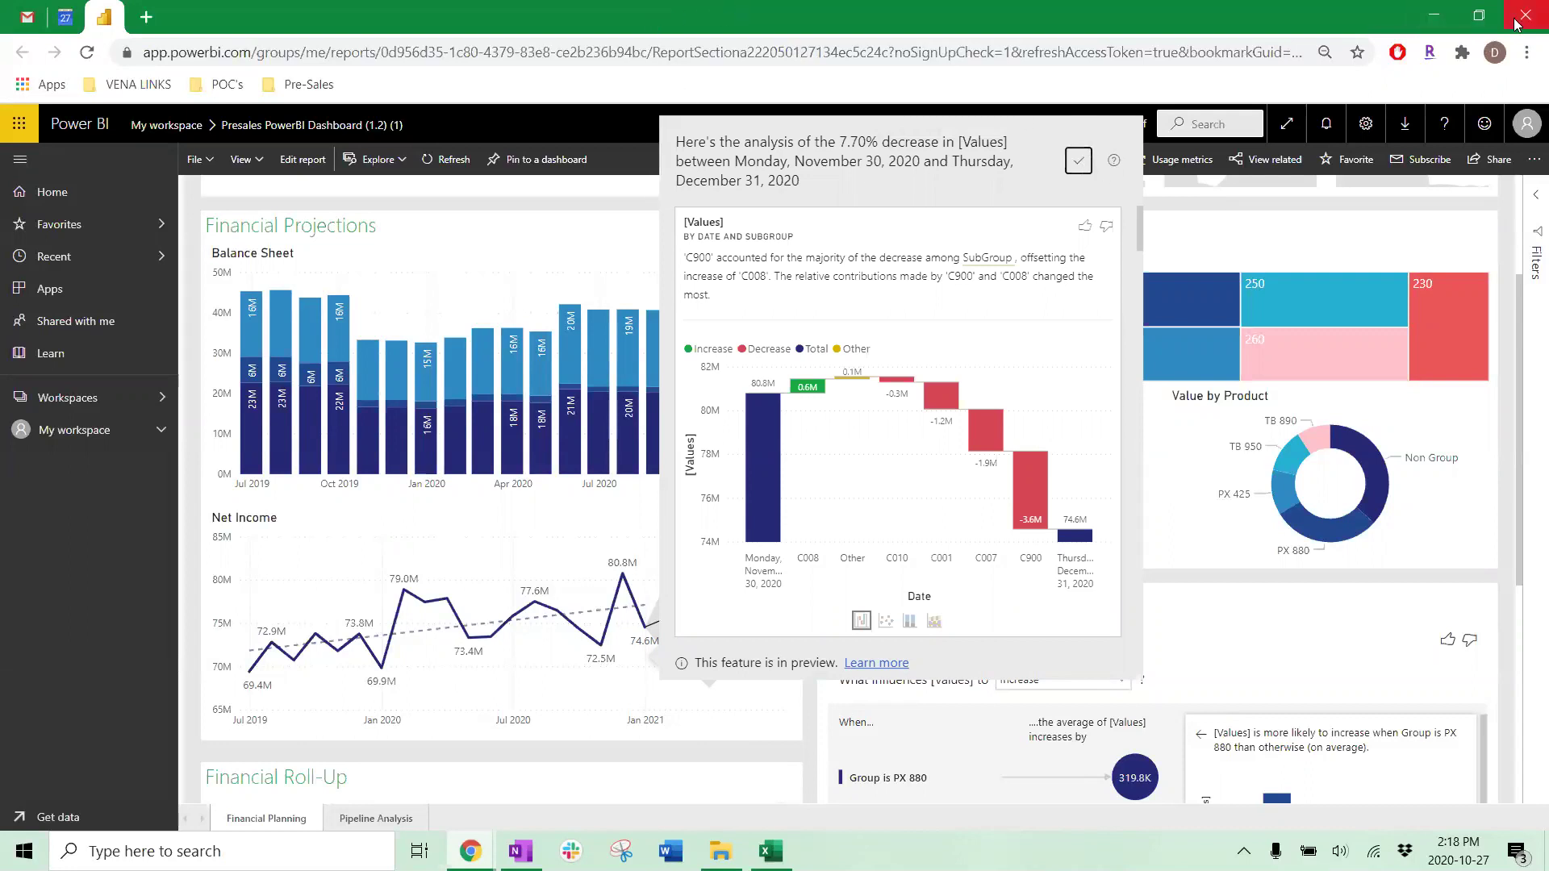
# Step: Switch to the Vena Modeler window, log out of the contributor session, sign back in with the admin account and show the Manager home
pyautogui.click(1434, 16)
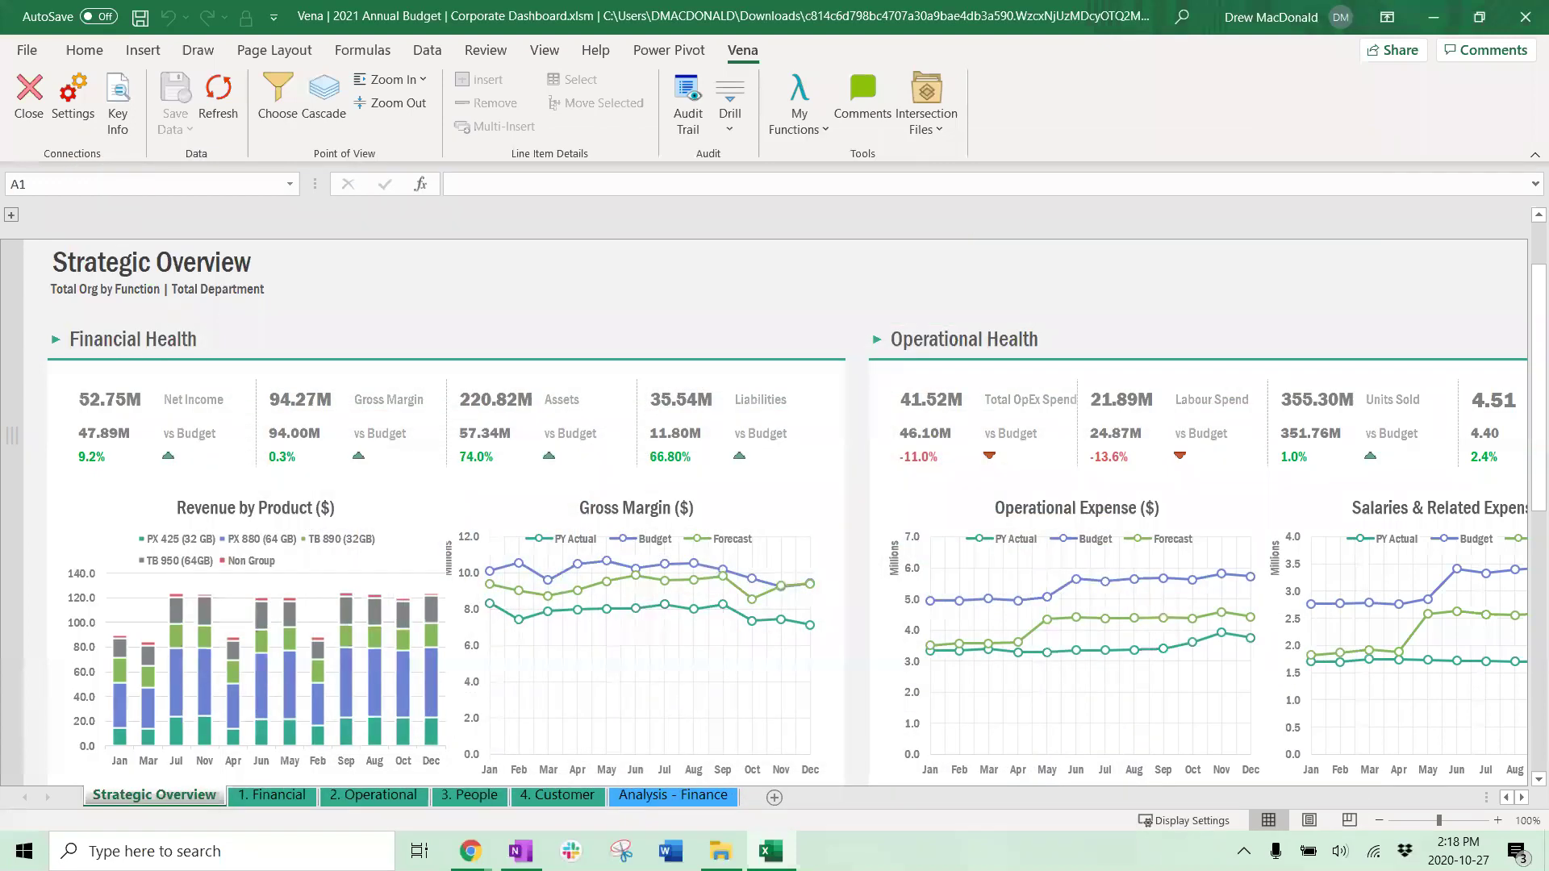
pyautogui.moveTo(471, 852)
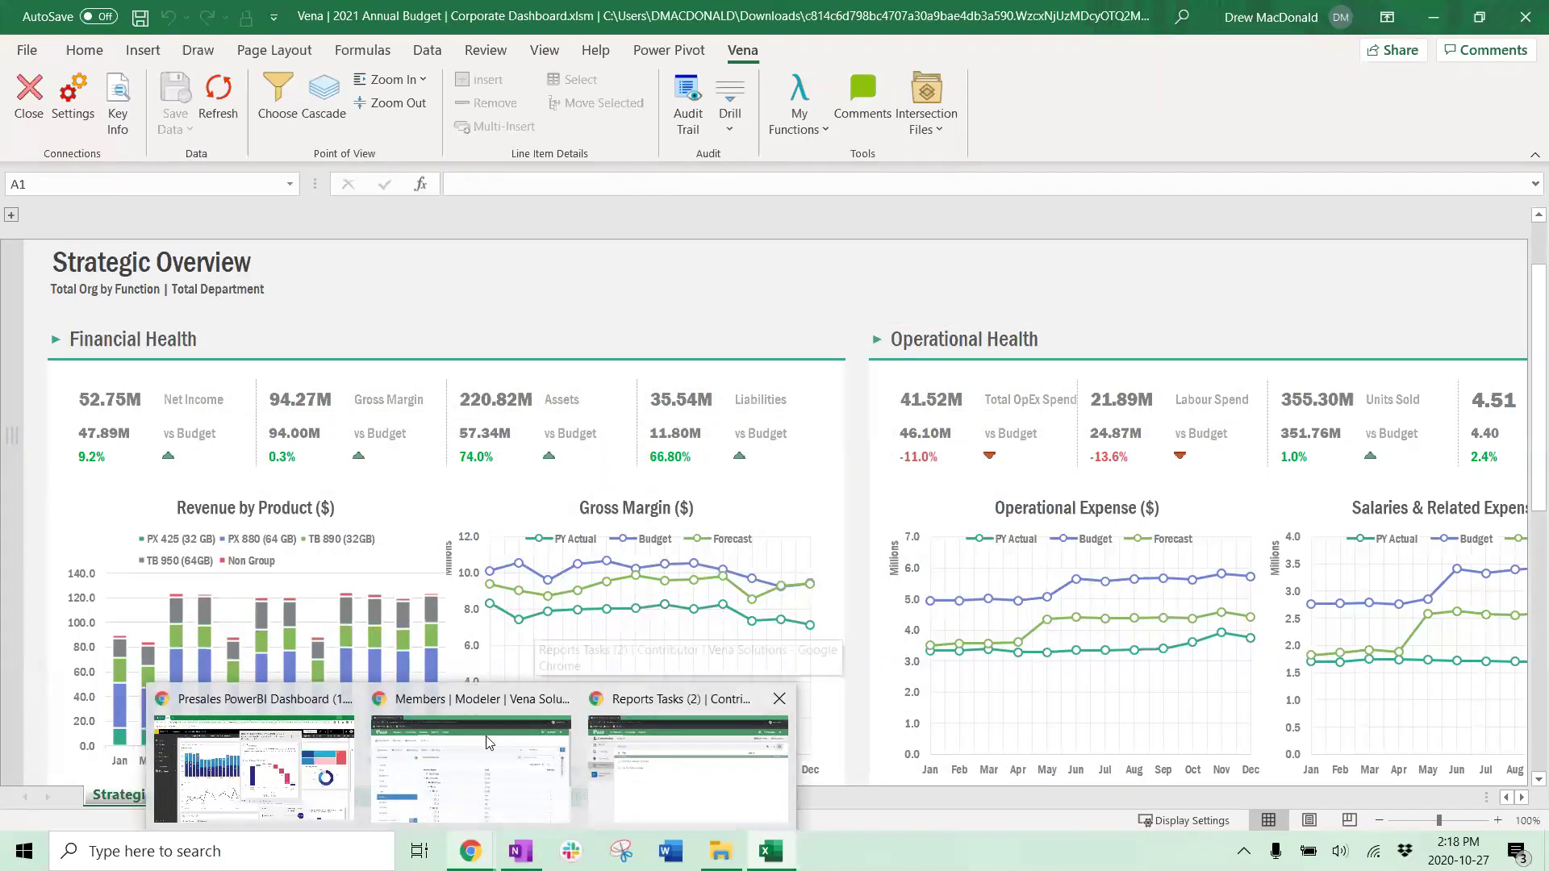
pyautogui.click(475, 756)
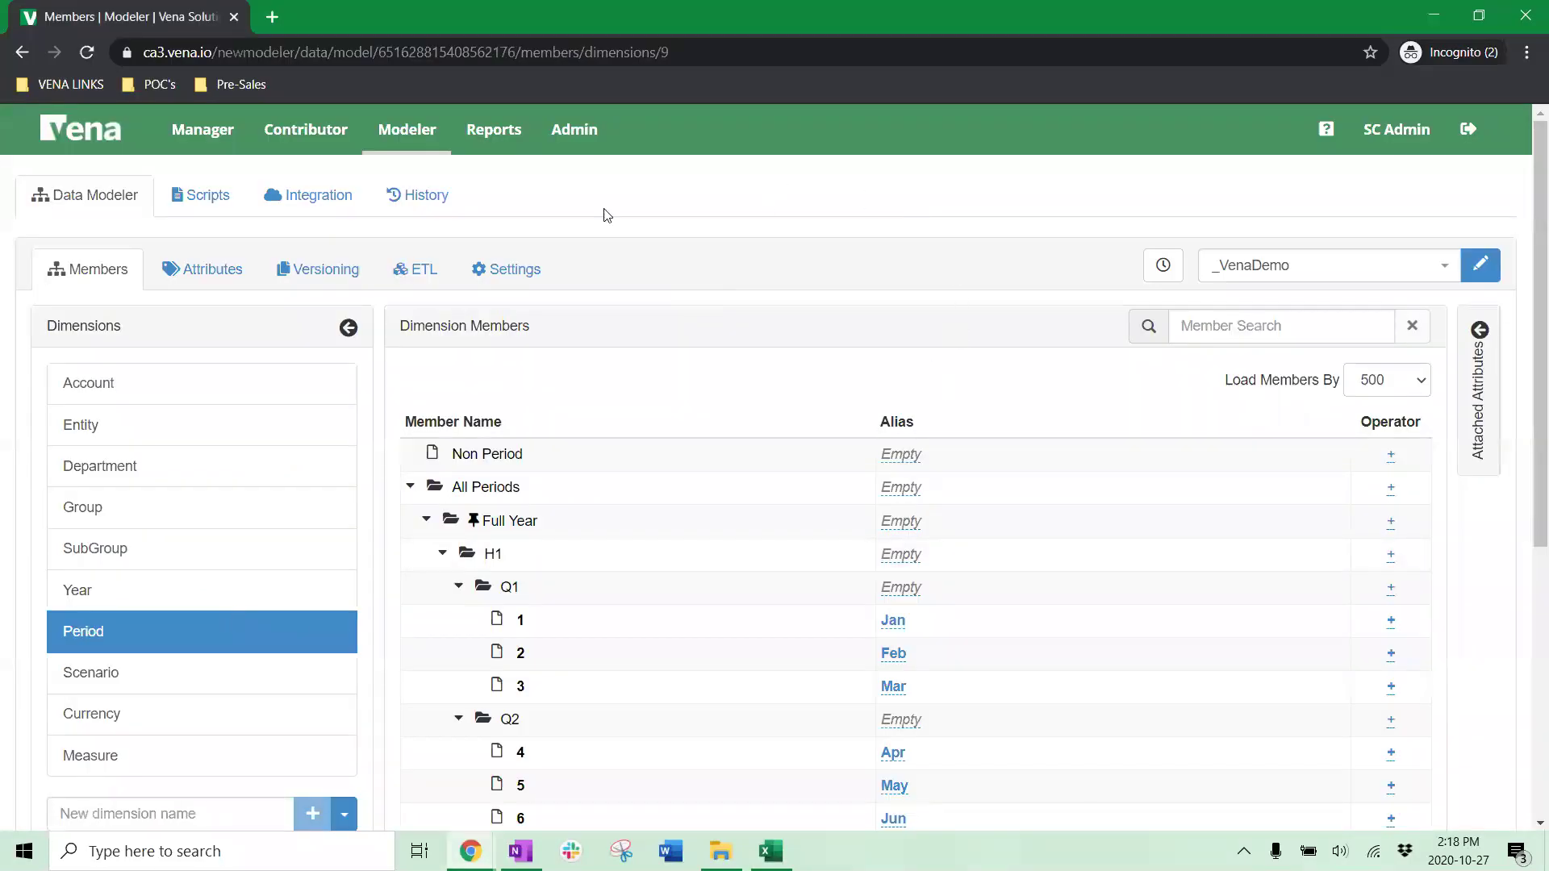
pyautogui.click(190, 129)
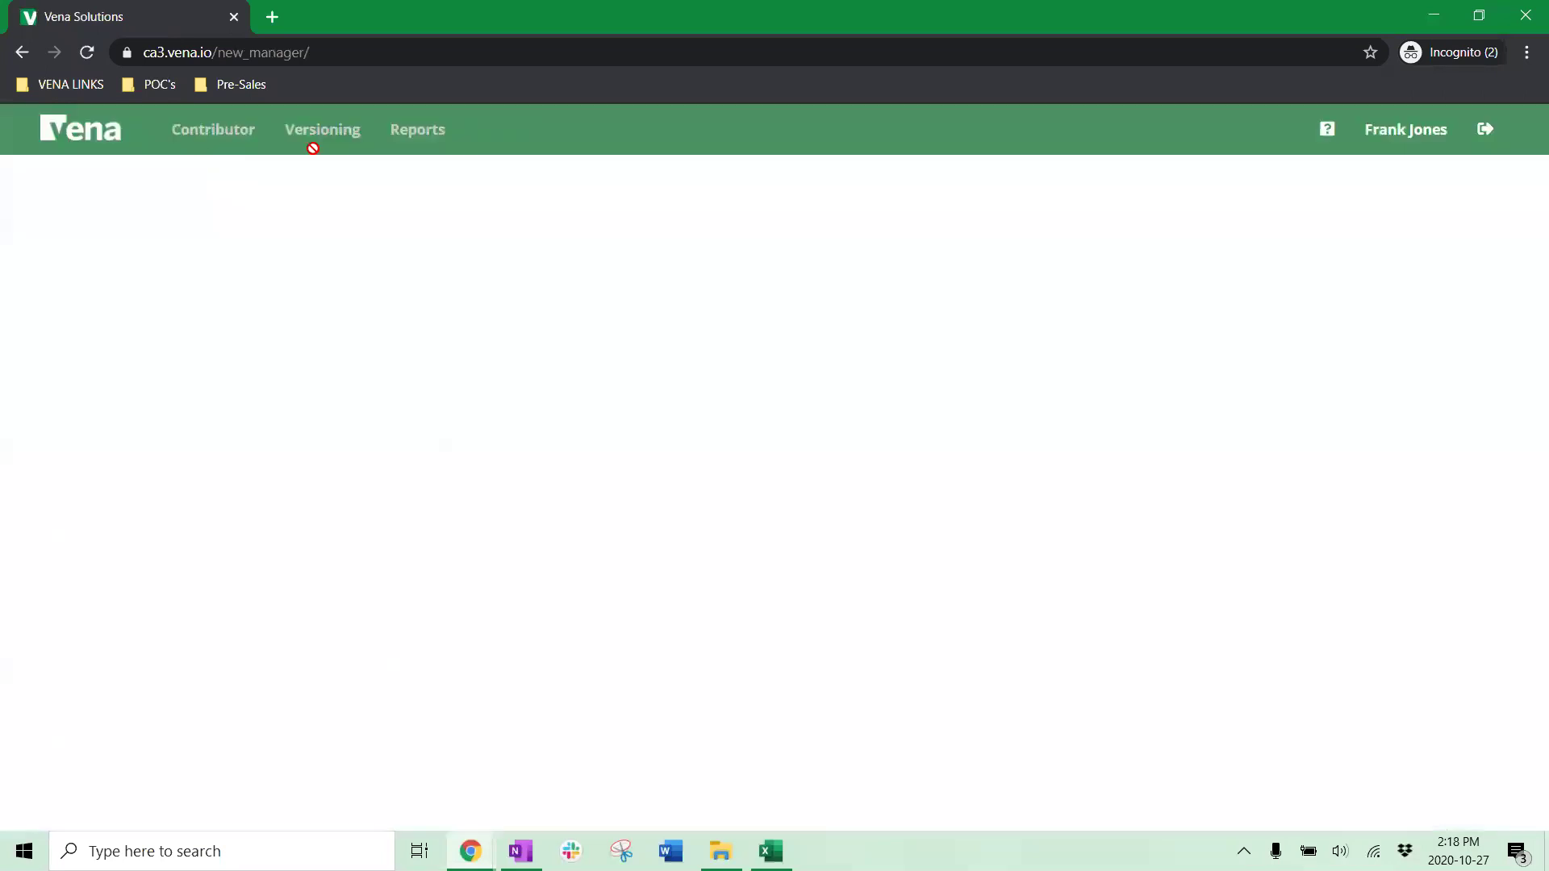
pyautogui.click(1485, 129)
pyautogui.click(944, 316)
pyautogui.click(637, 331)
pyautogui.click(516, 365)
pyautogui.click(511, 471)
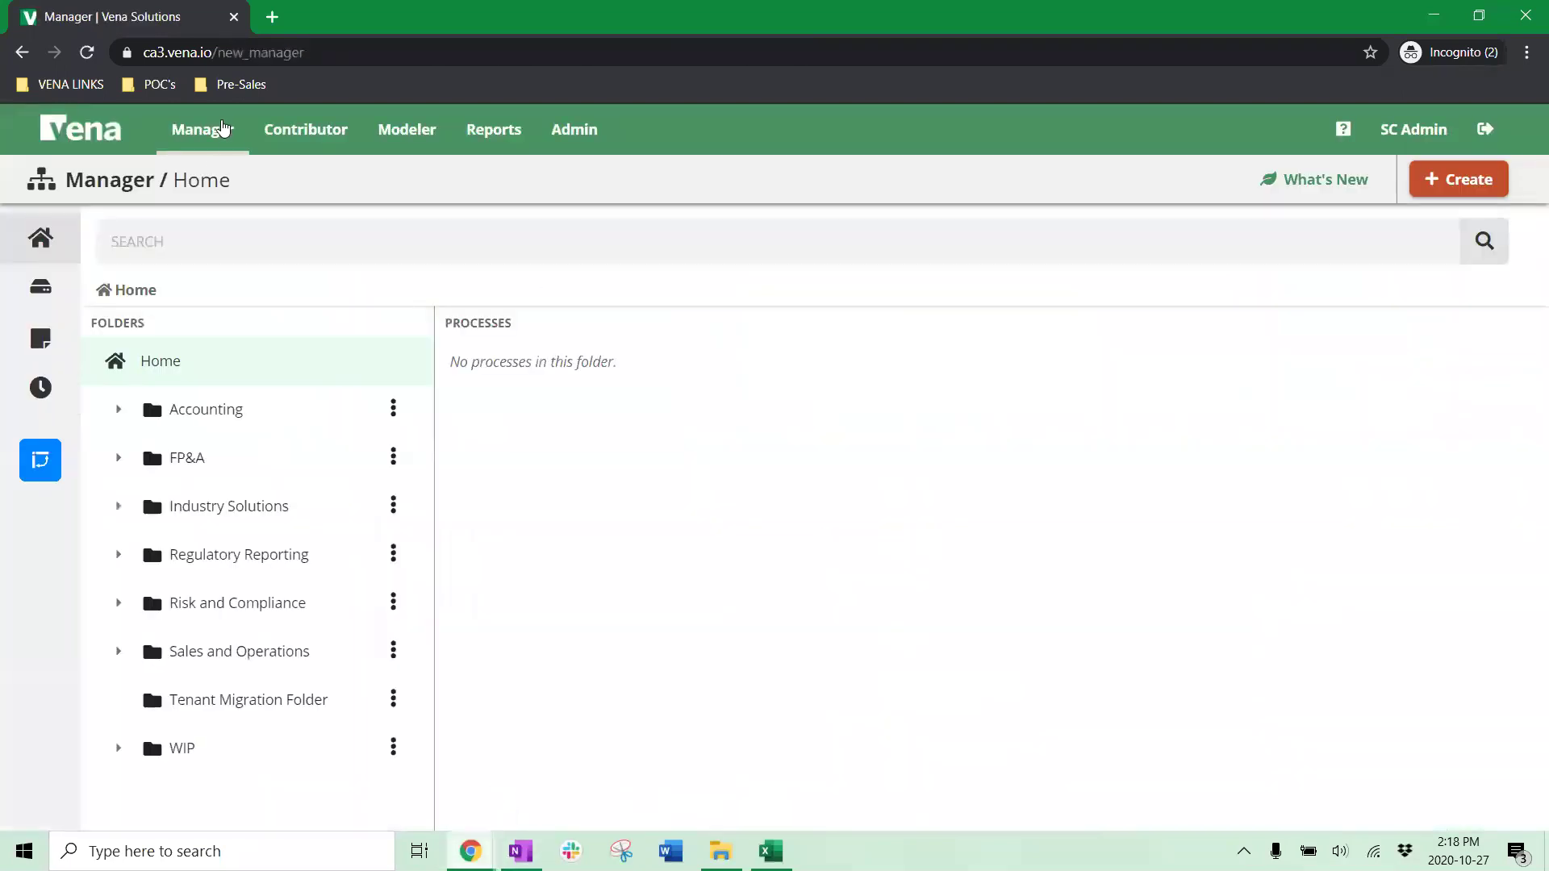
# Step: Open Dashboard Data.xlsx from the Reports folder in the files library of the 2021 Annual Budget process under FP&A
pyautogui.click(118, 457)
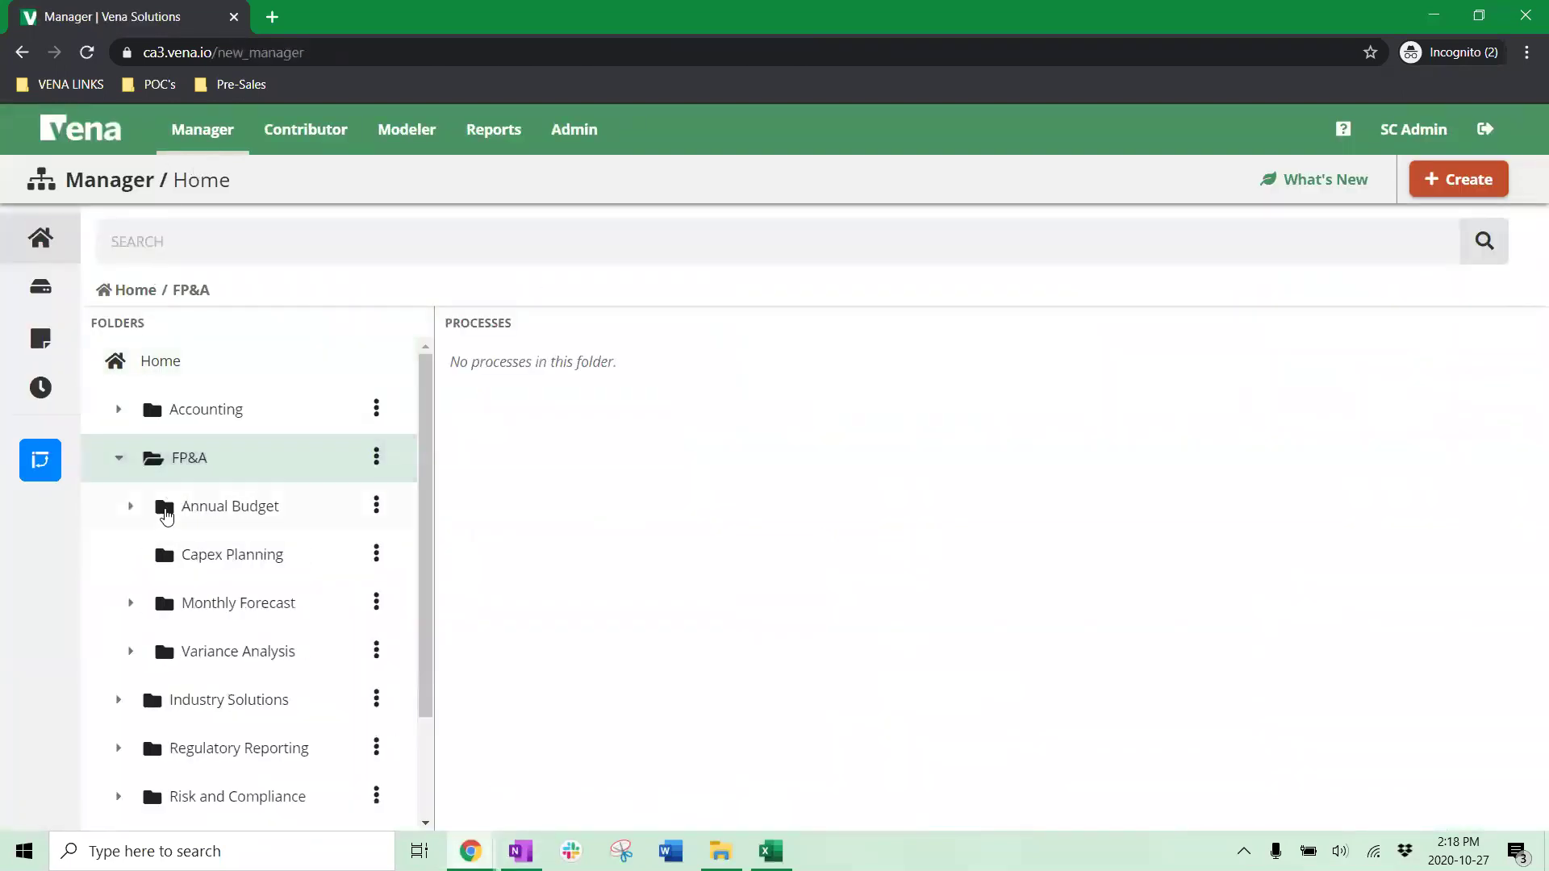
pyautogui.click(176, 515)
pyautogui.click(578, 362)
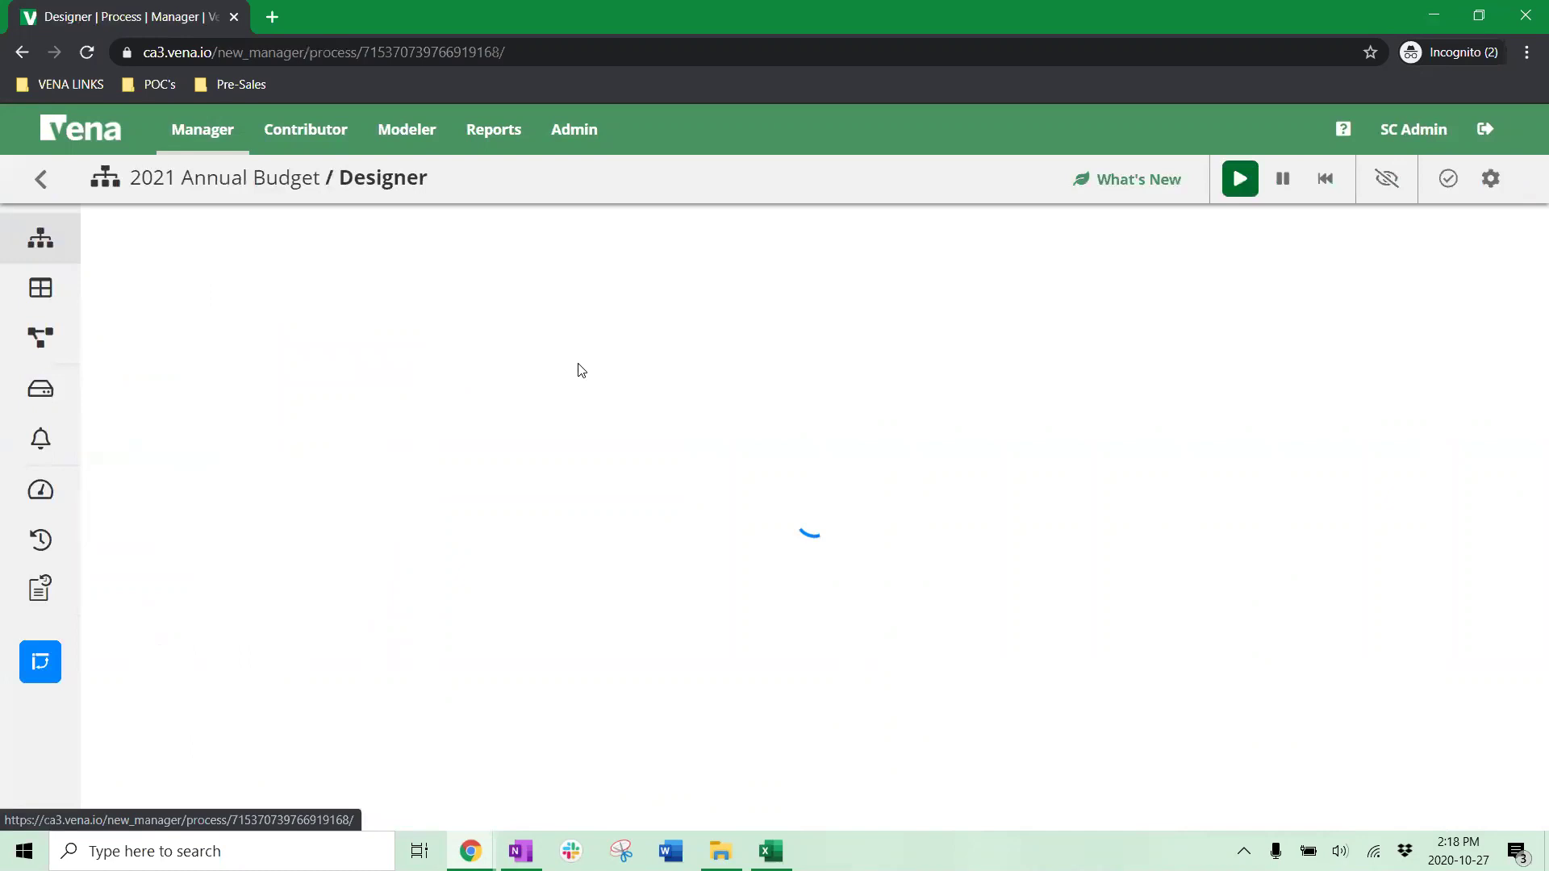
pyautogui.click(41, 390)
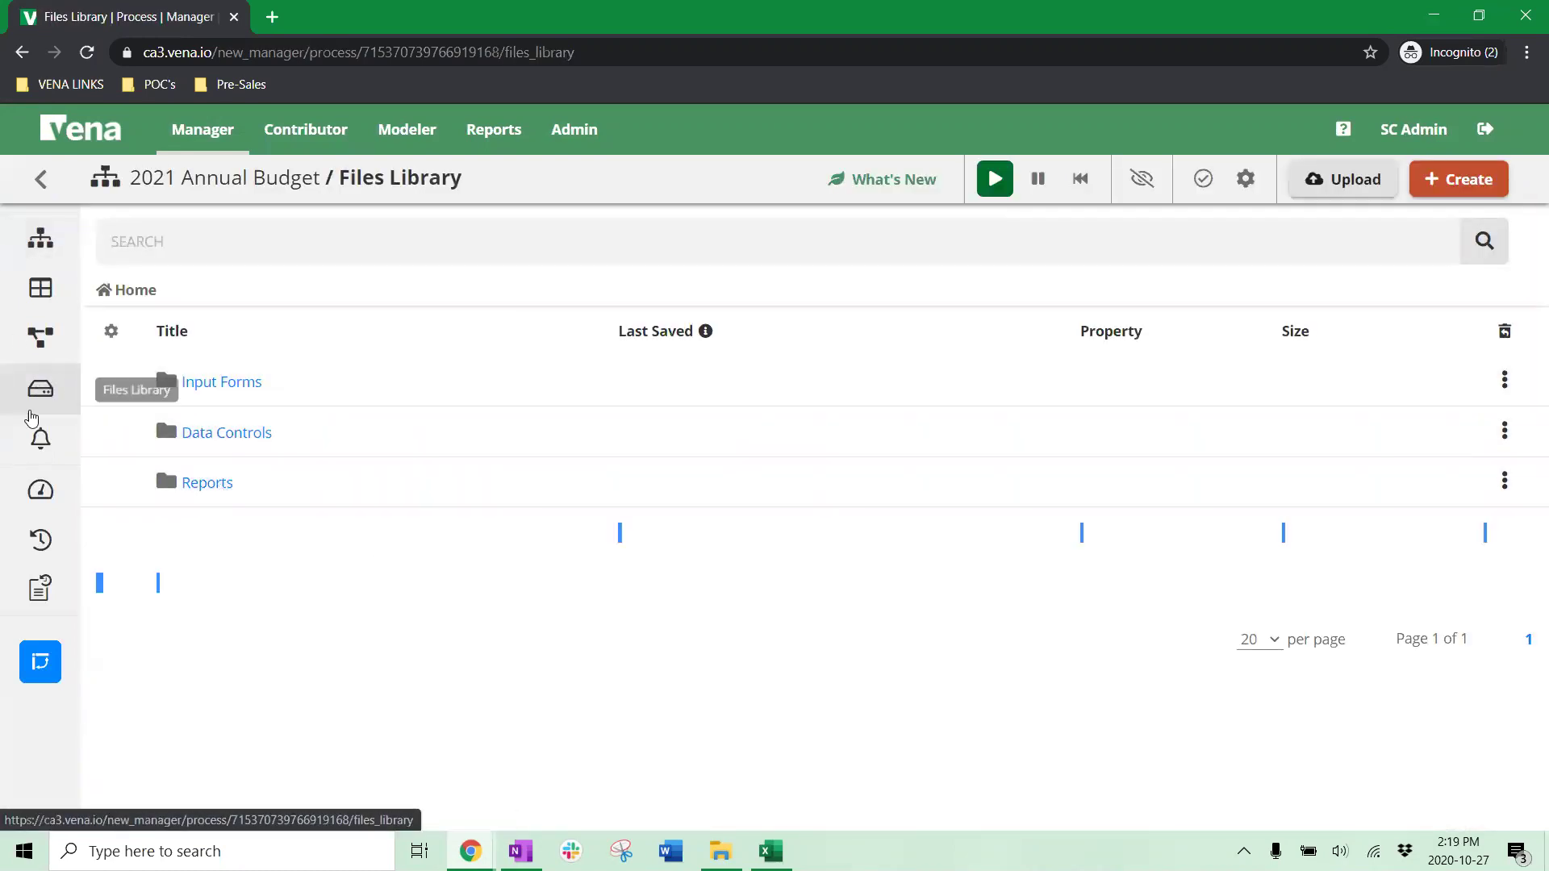
pyautogui.click(207, 483)
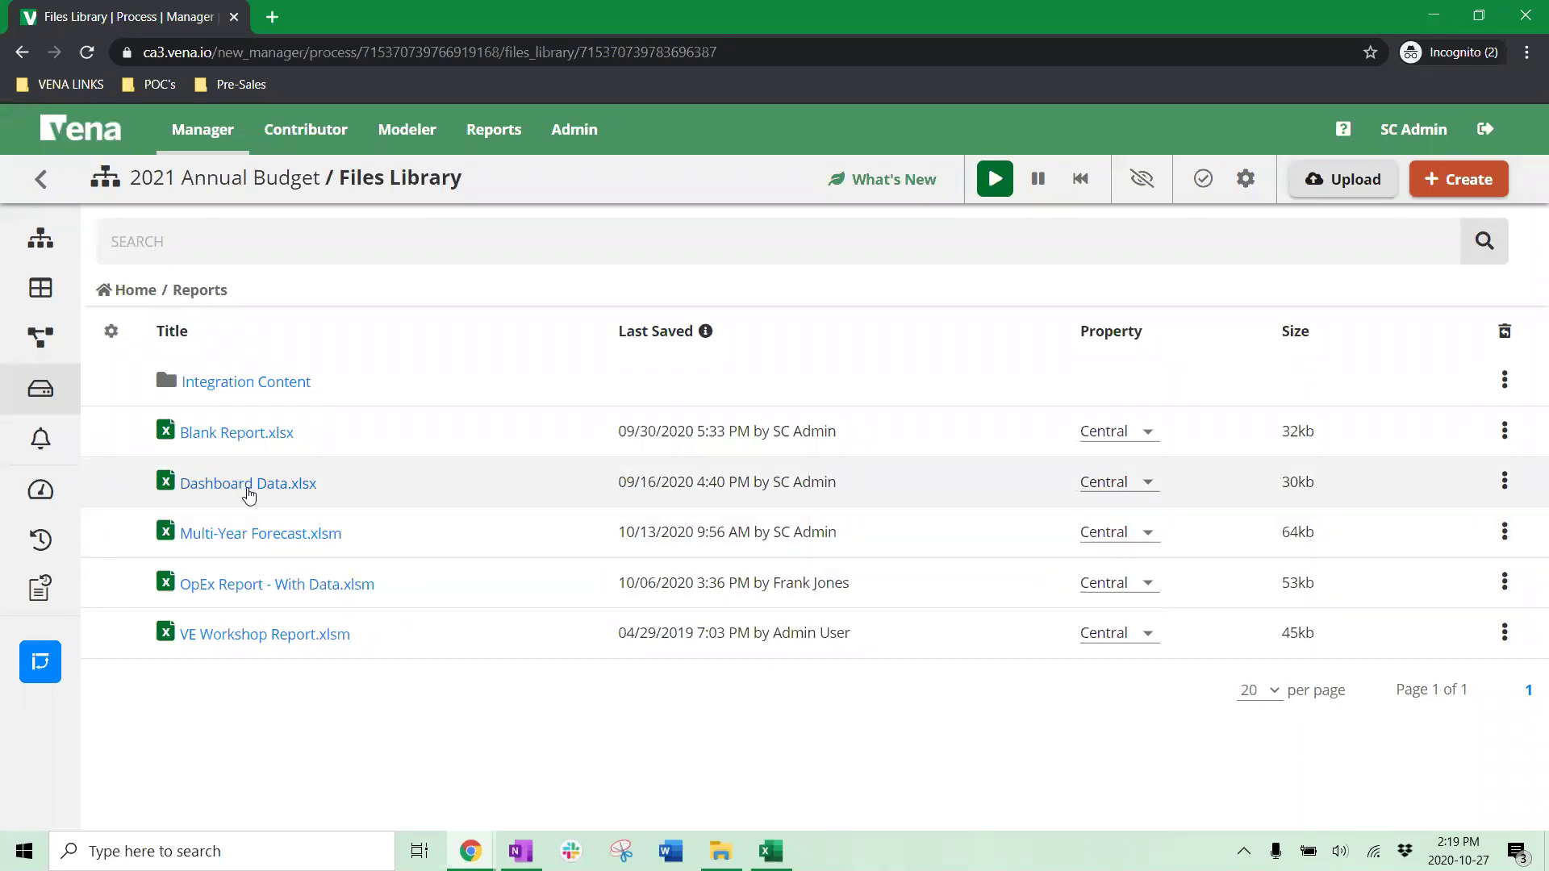
pyautogui.click(249, 492)
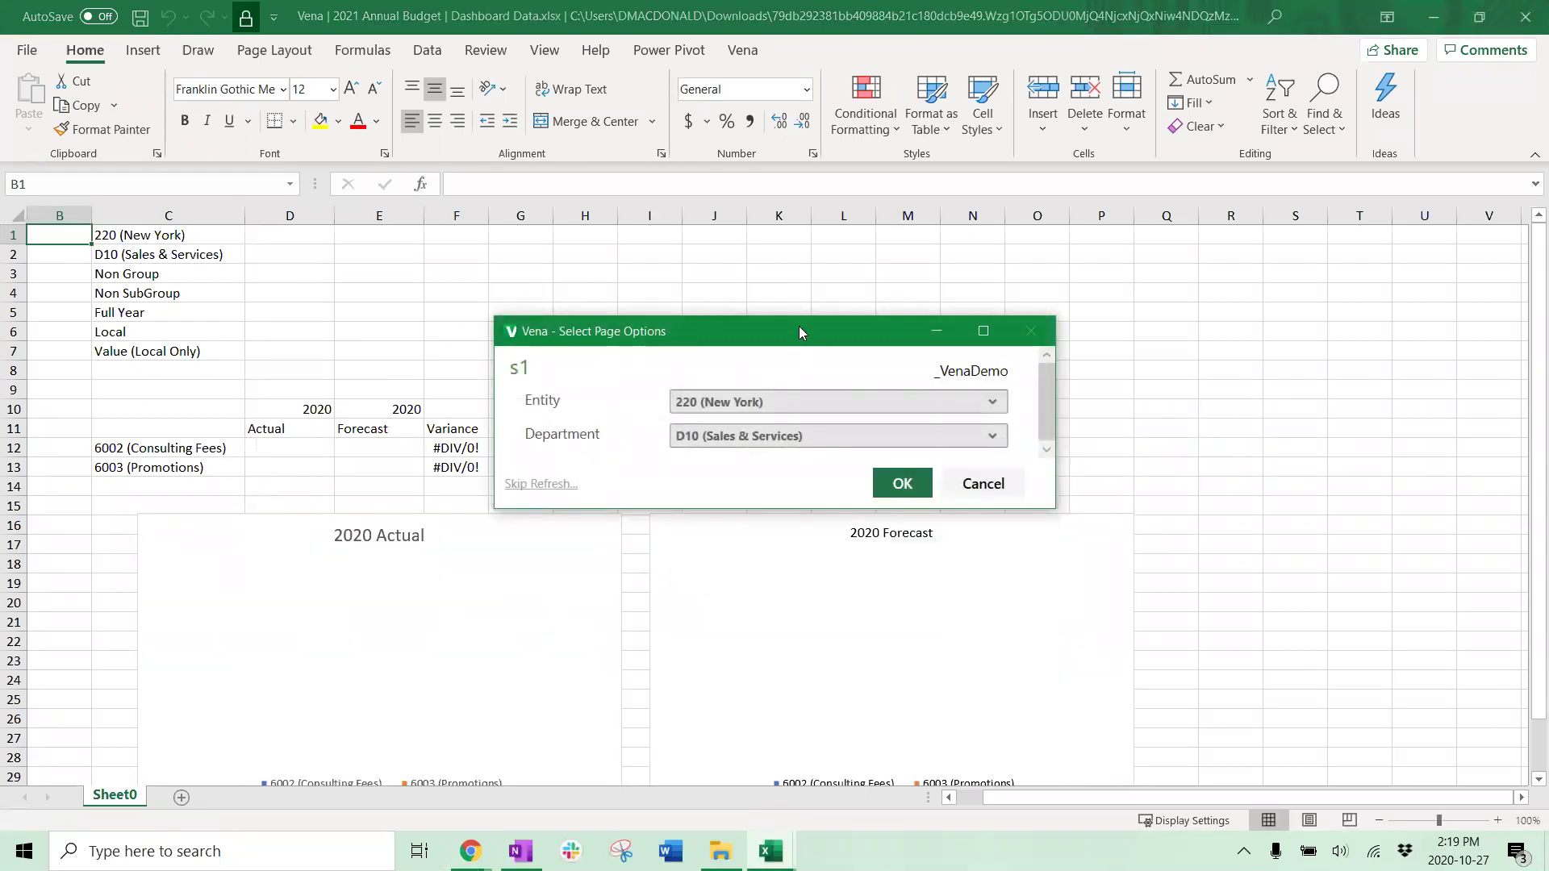
# Step: Load the workbook for entity 220 (New York) and department D10 (Sales & Services), and review its account table and pie charts
pyautogui.moveTo(799, 327); pyautogui.dragTo(723, 342)
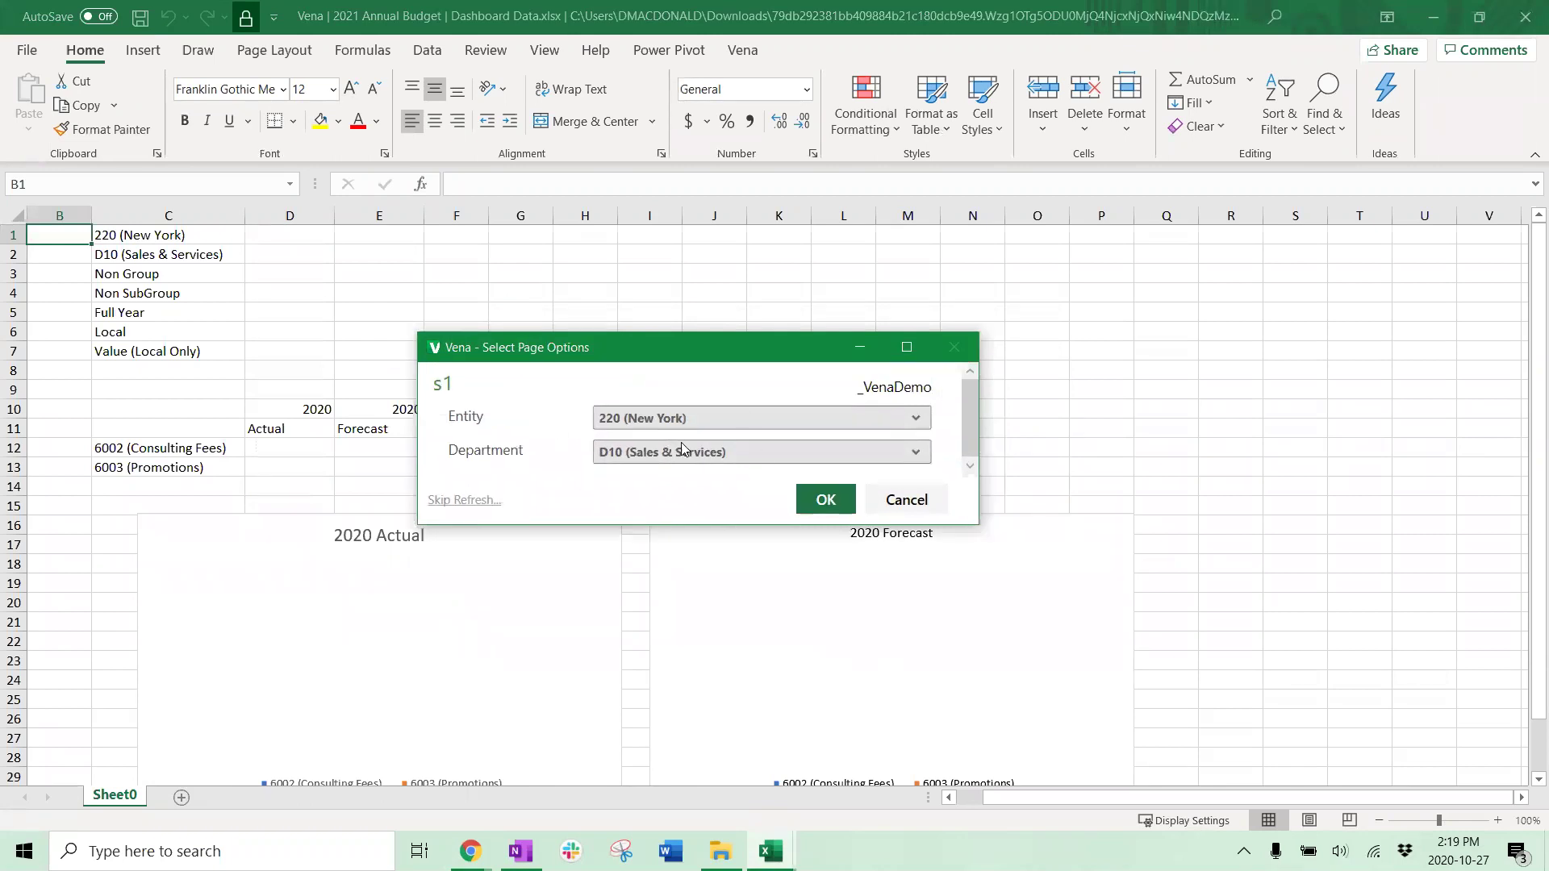
pyautogui.click(835, 504)
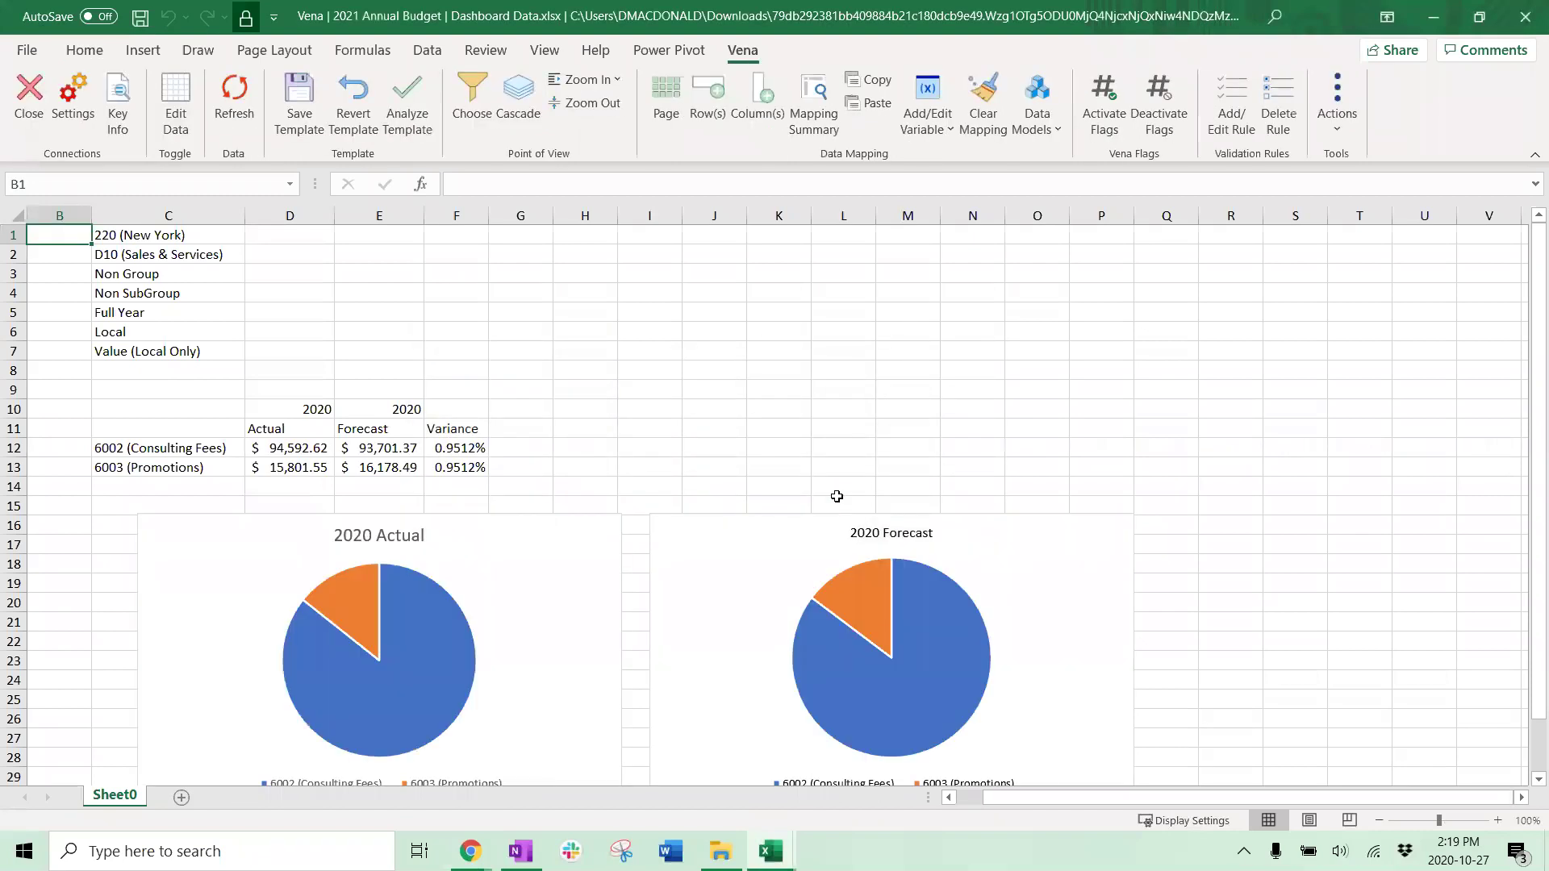
pyautogui.scroll(-2, 777, 392)
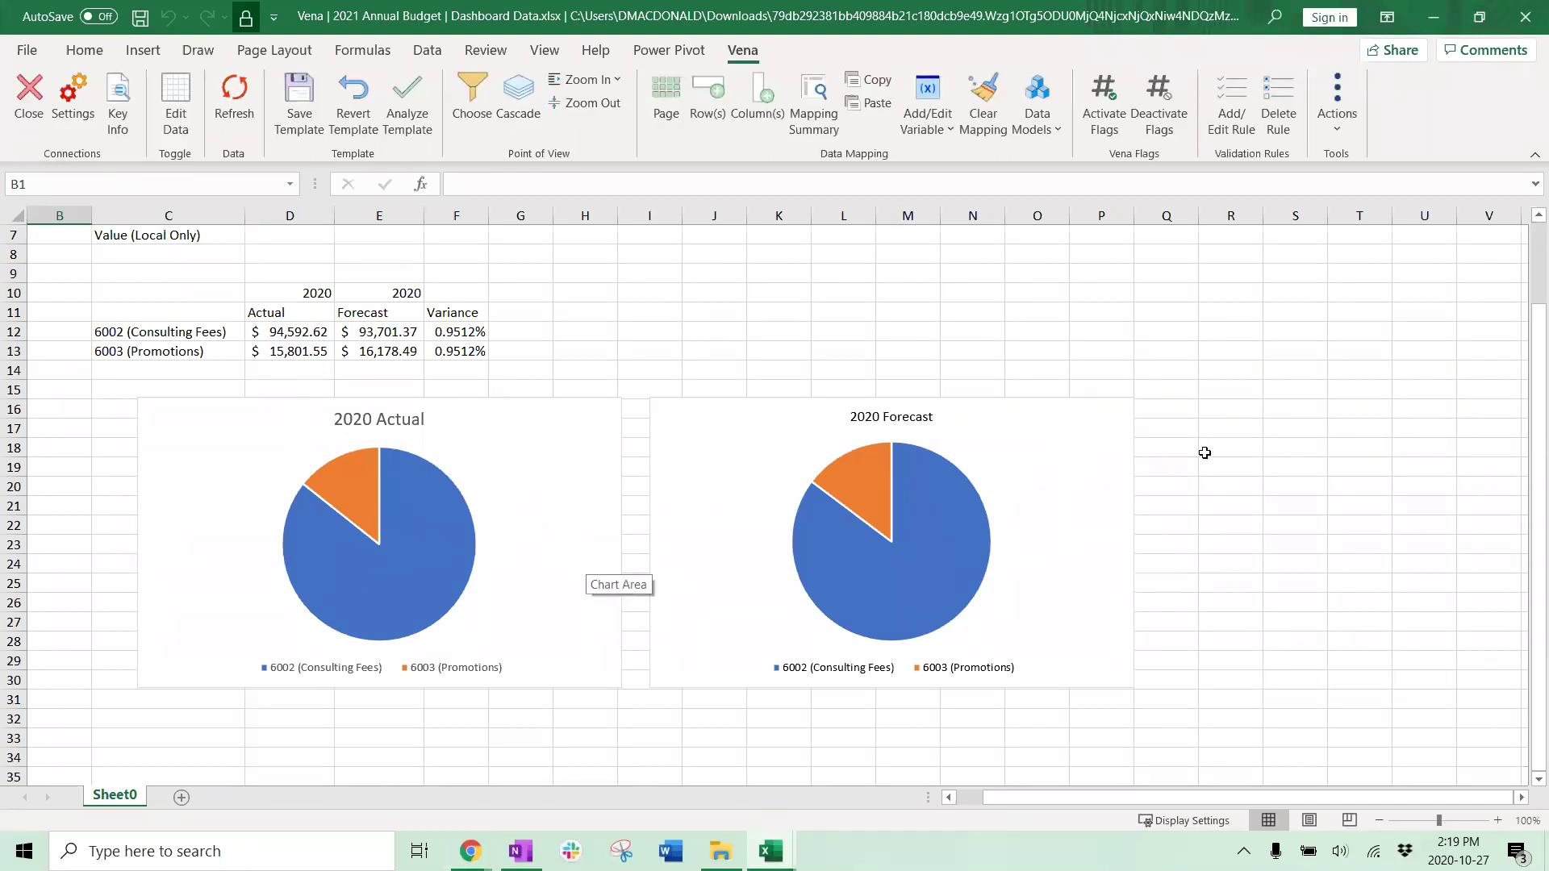
pyautogui.scroll(1, 443, 269)
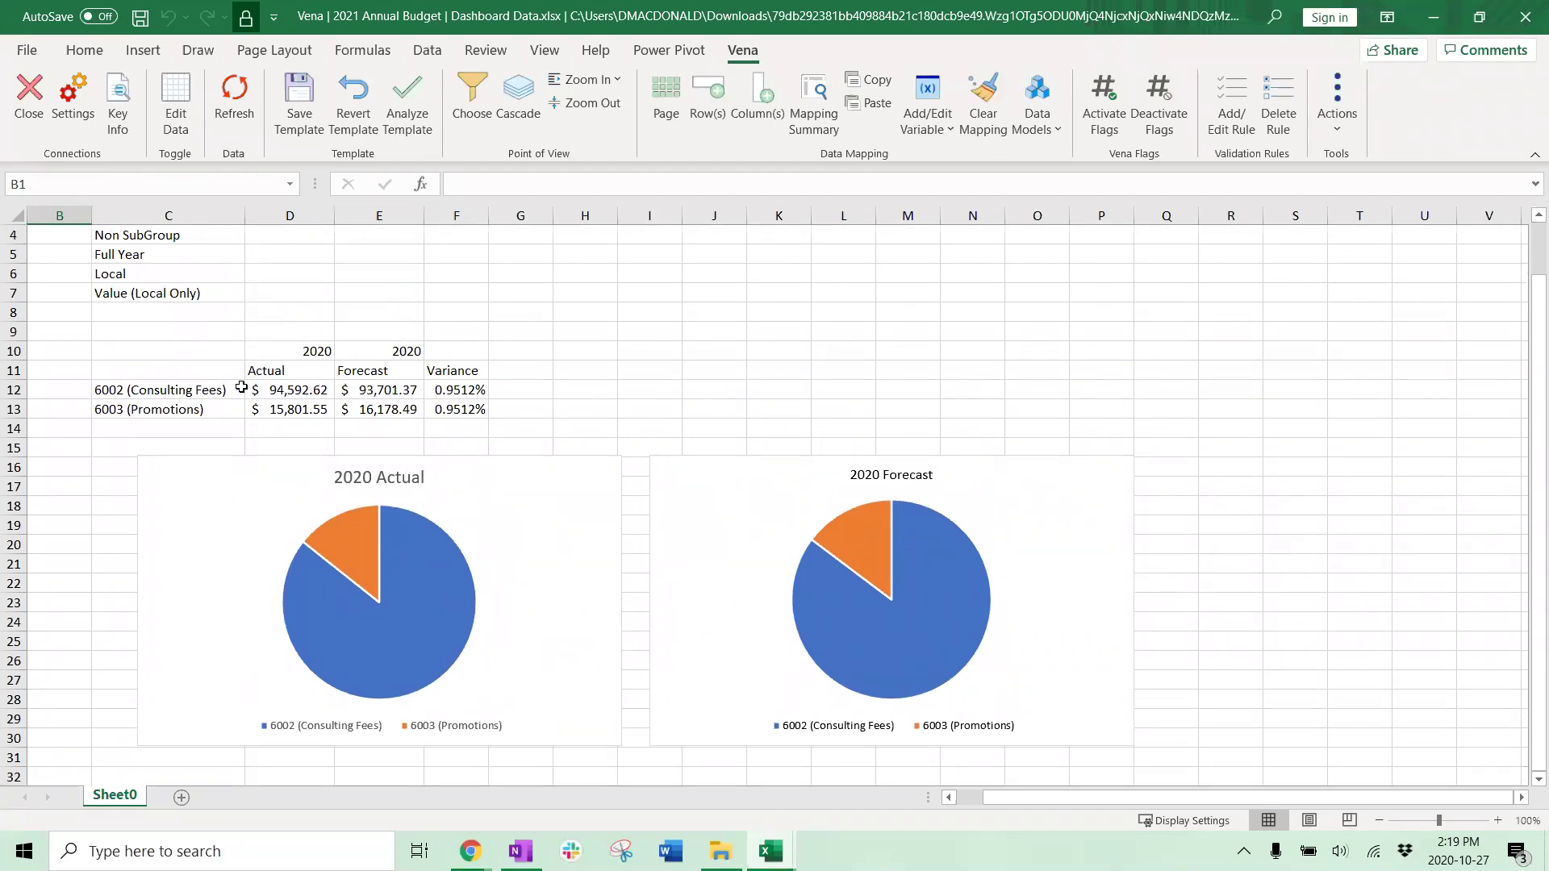
pyautogui.scroll(1, 509, 404)
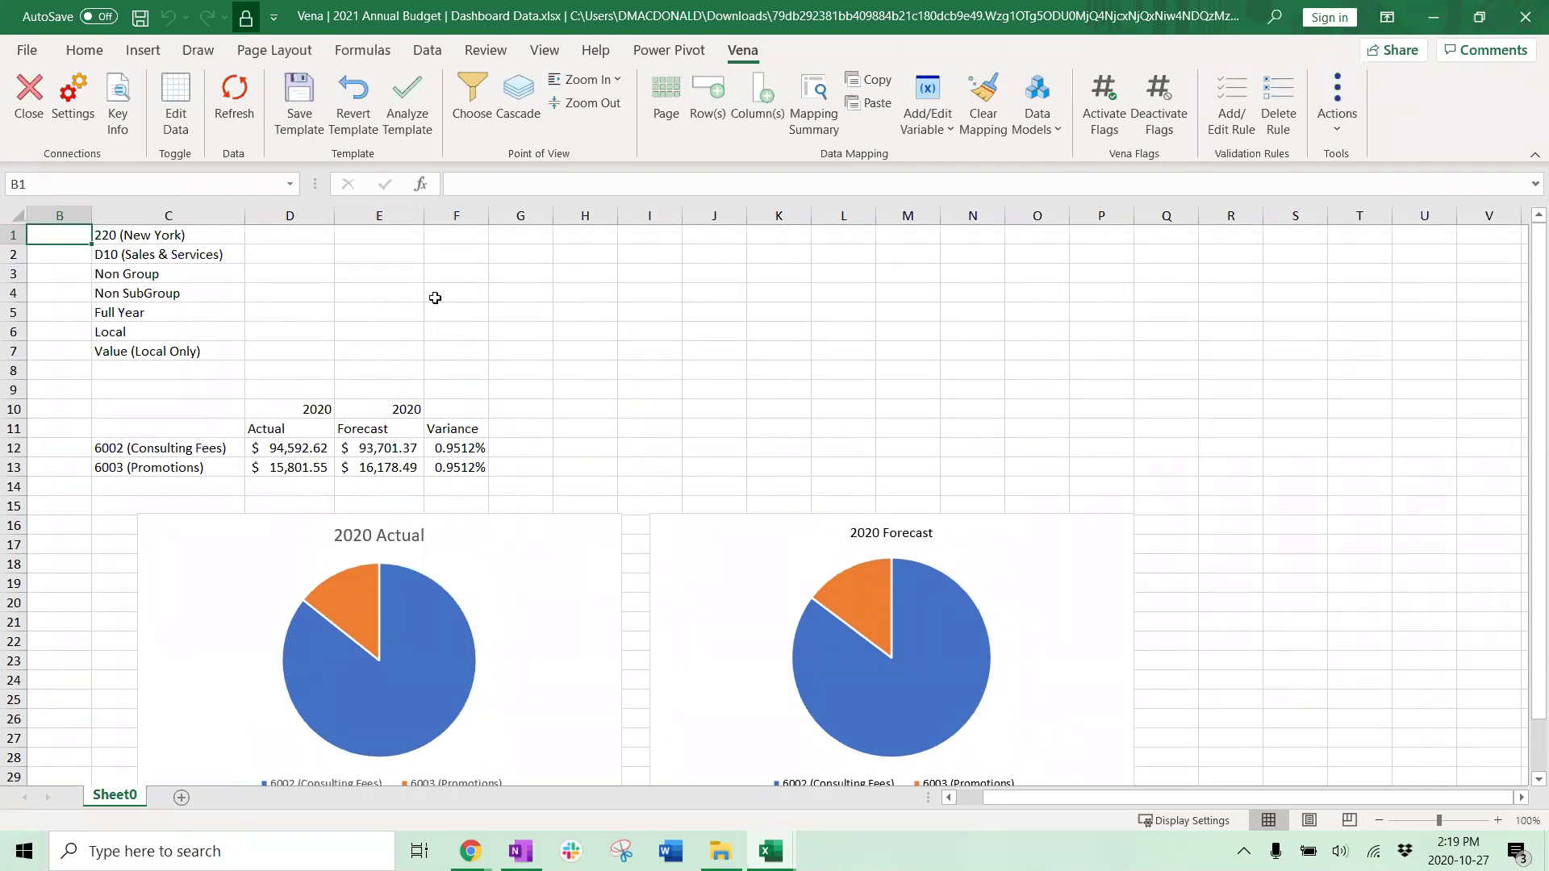
pyautogui.scroll(-1, 679, 328)
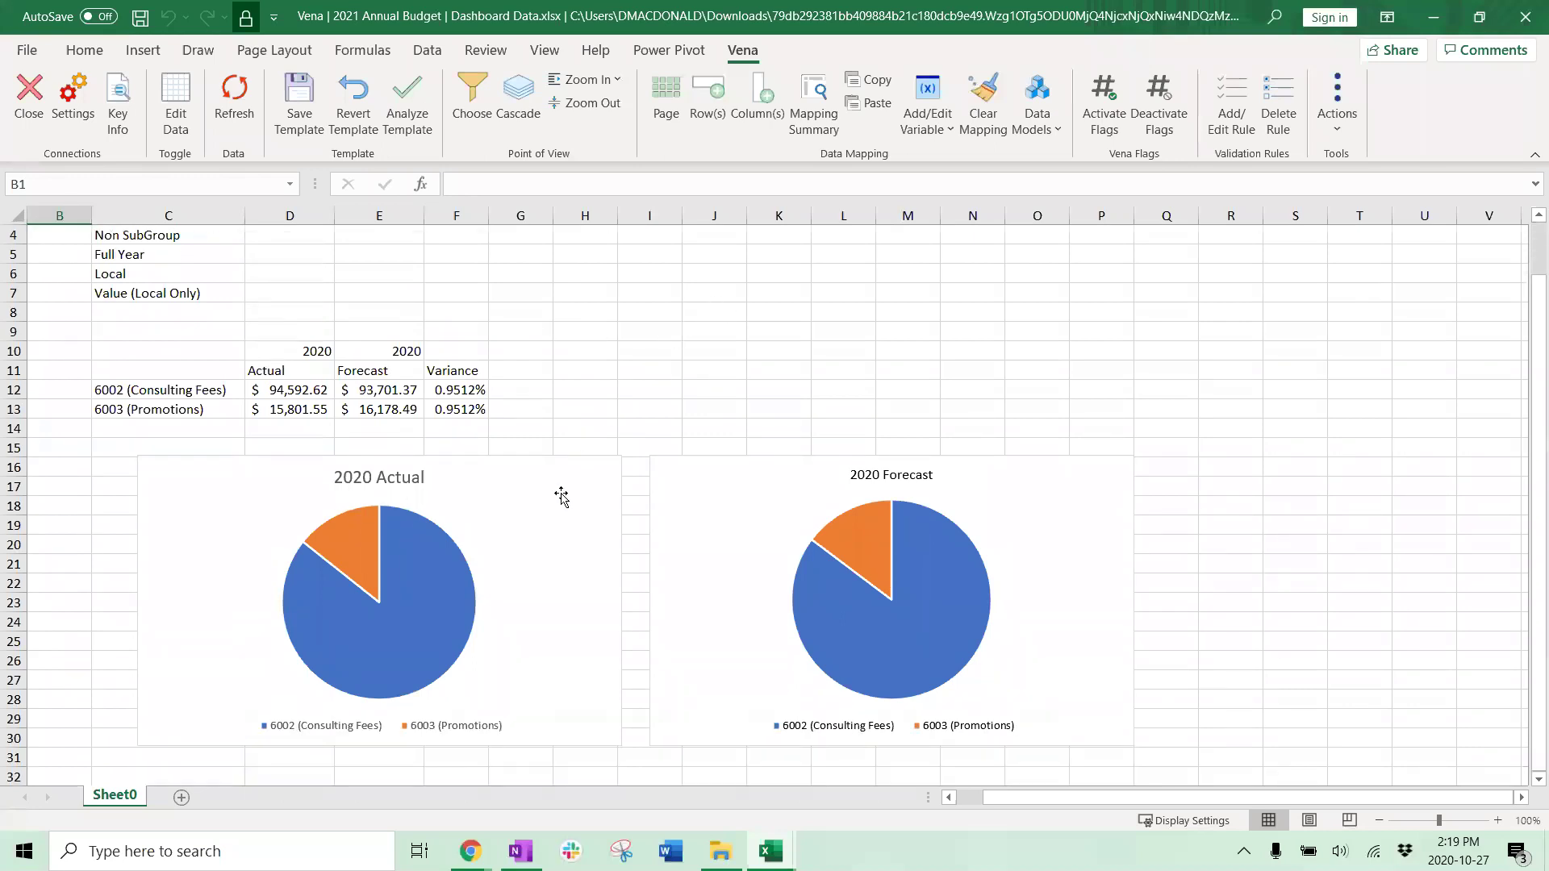
# Step: Copy the 2020 Actual pie chart, and open the TEST+PRESENTATION file from the desktop folder in a maximized PowerPoint window
pyautogui.rightClick(553, 490)
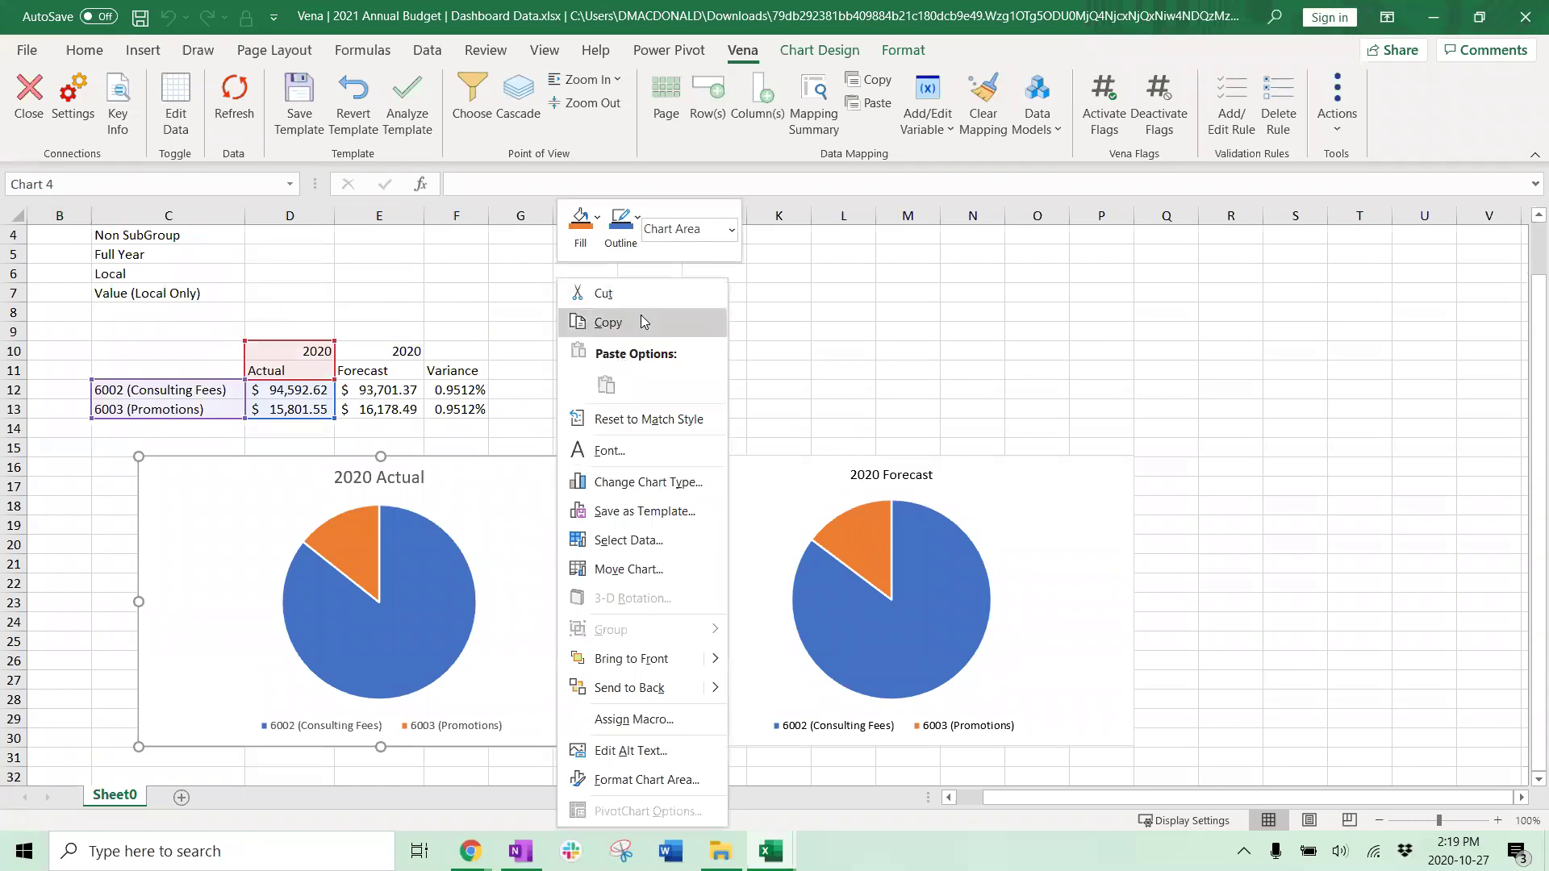
pyautogui.click(685, 321)
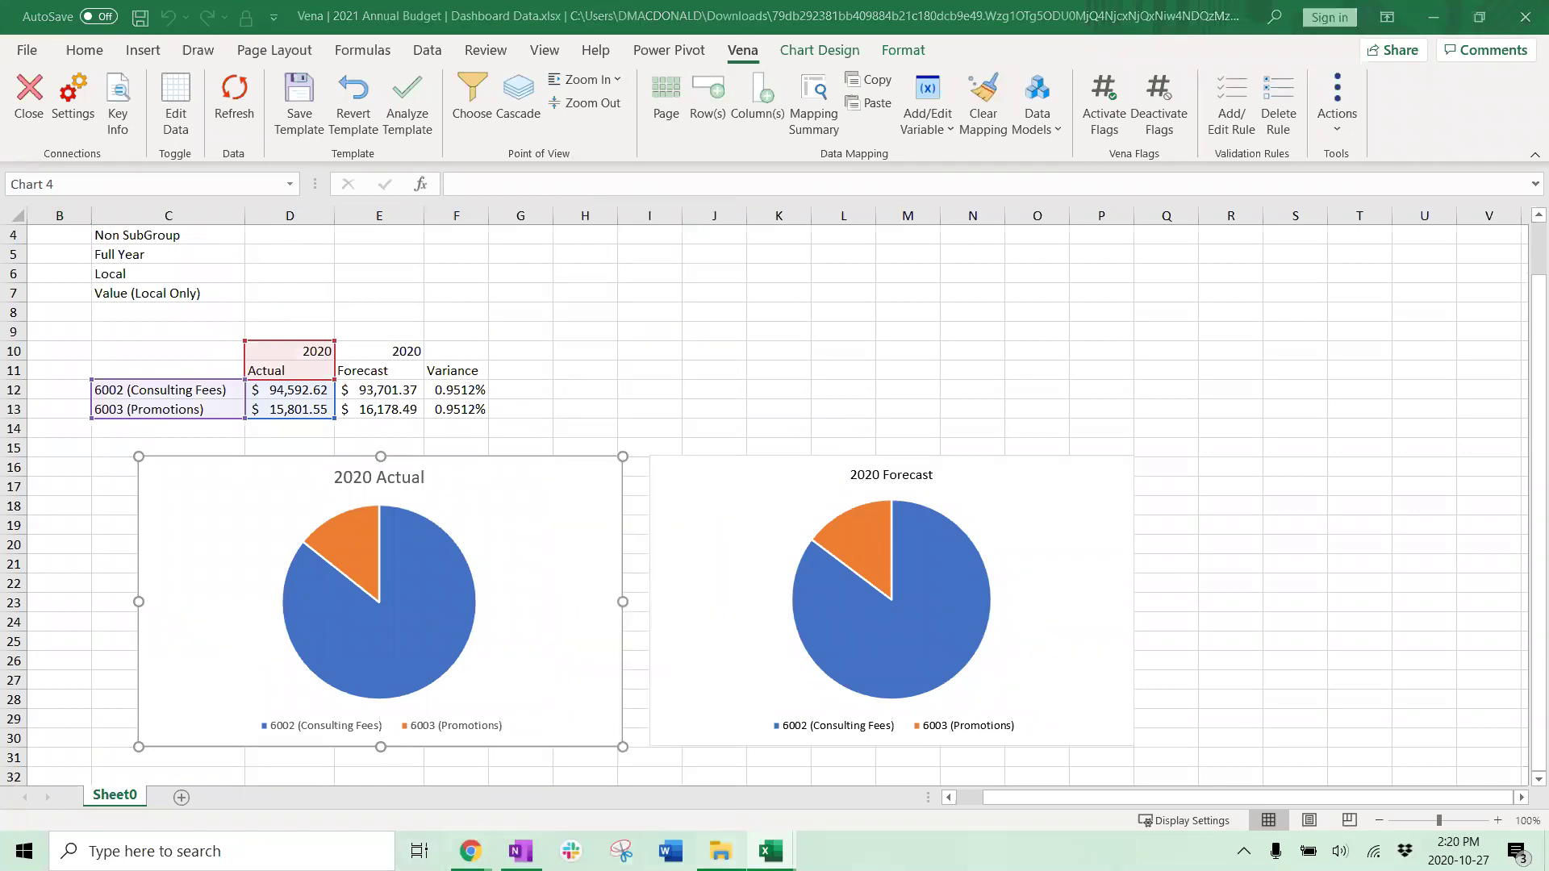
pyautogui.click(720, 851)
pyautogui.doubleClick(549, 131)
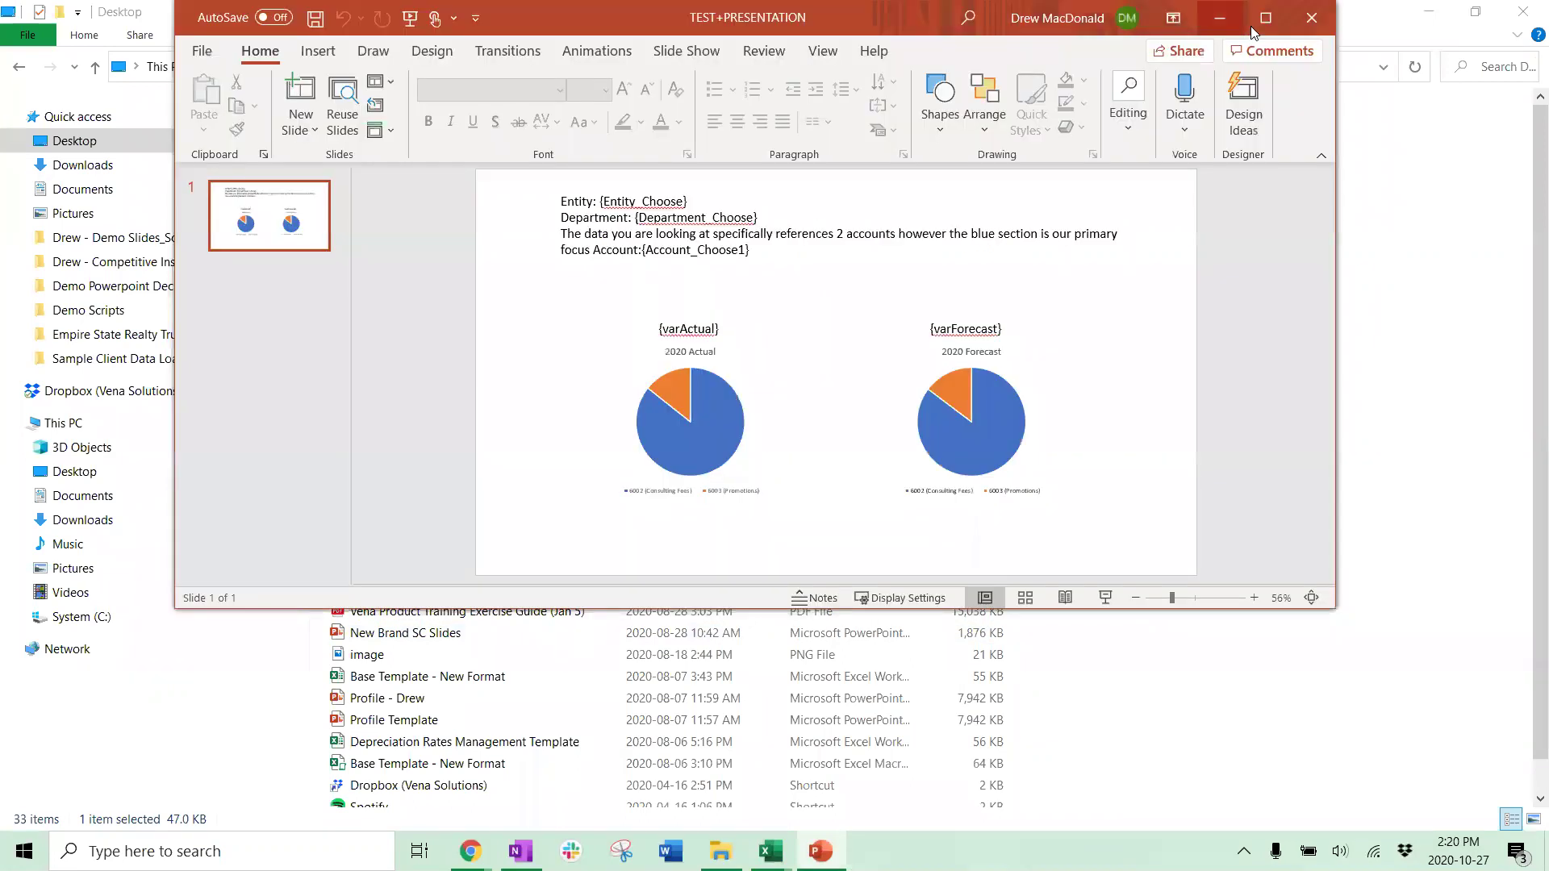
pyautogui.doubleClick(1250, 25)
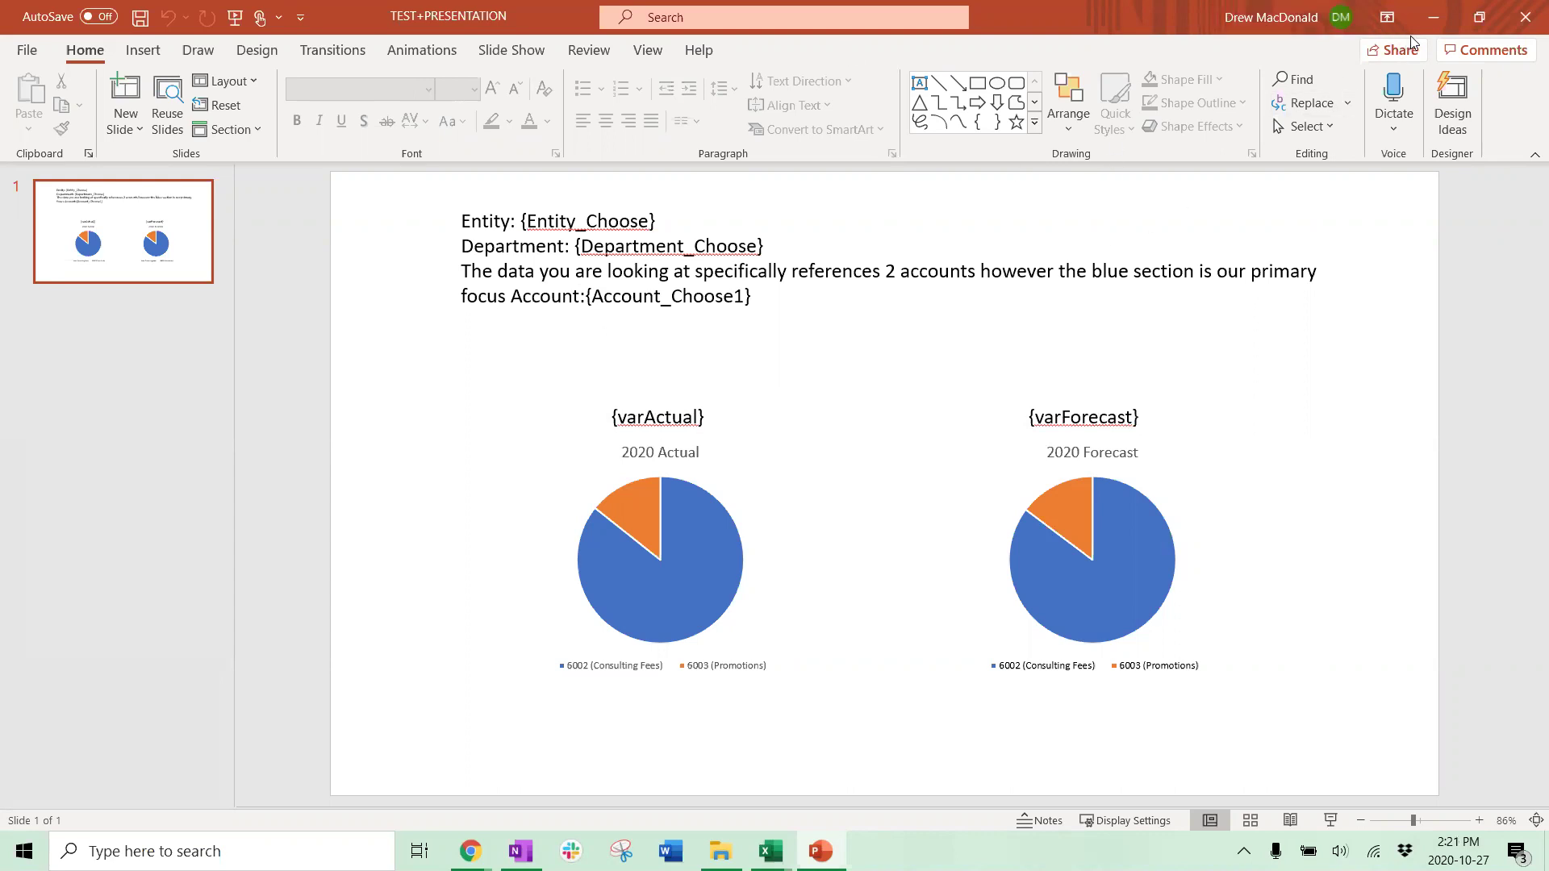
# Step: Close the presentation and upload TEST+PRESENTATION to the Reports folder of the 2021 Annual Budget files library in Vena
pyautogui.click(1524, 30)
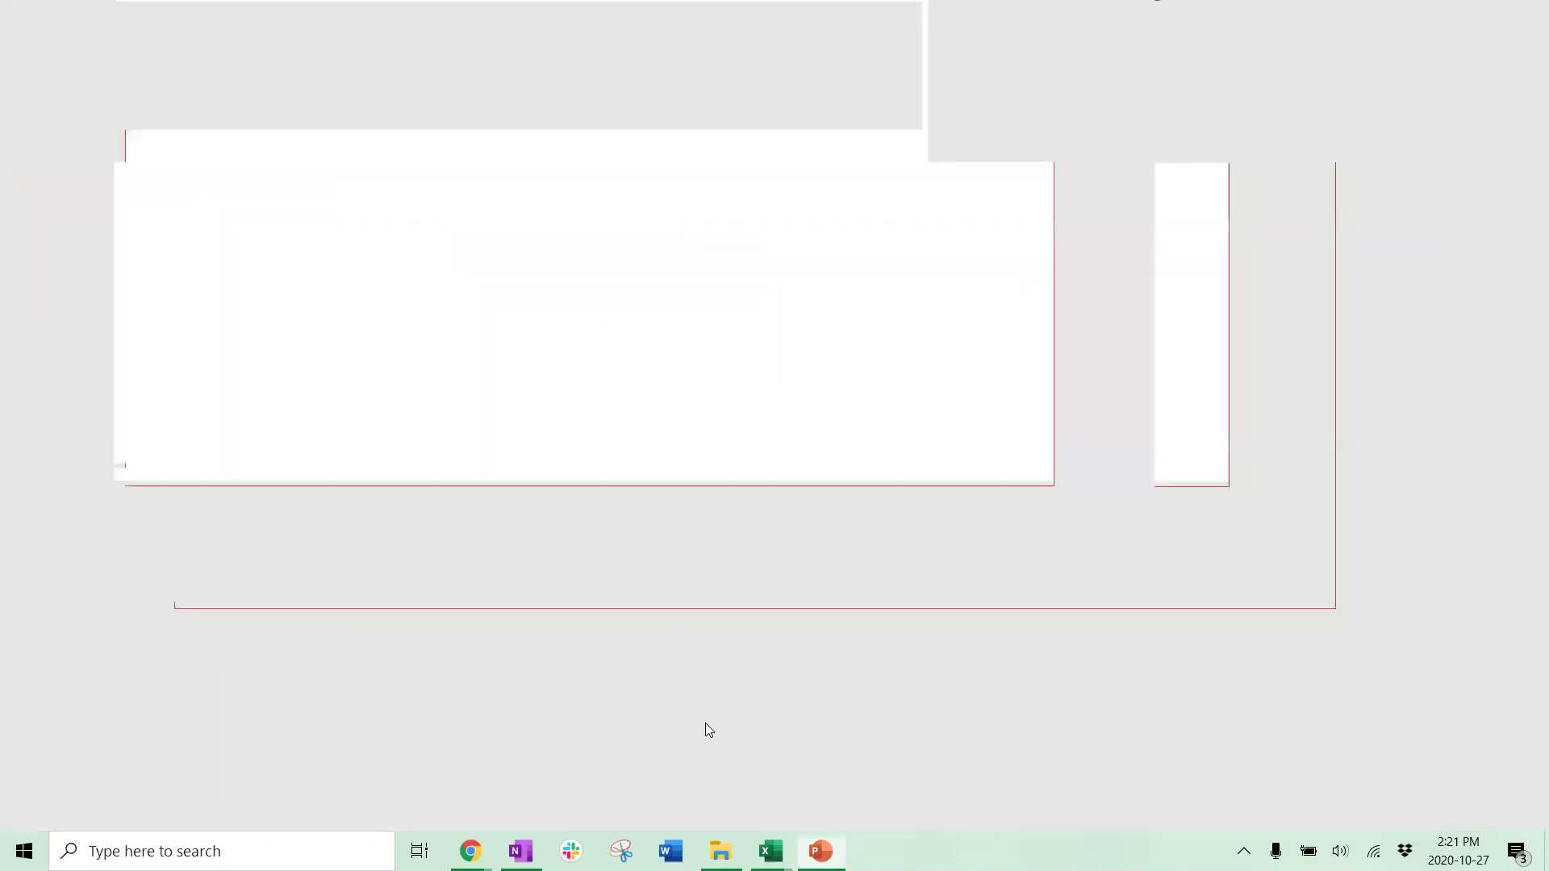
pyautogui.click(1430, 11)
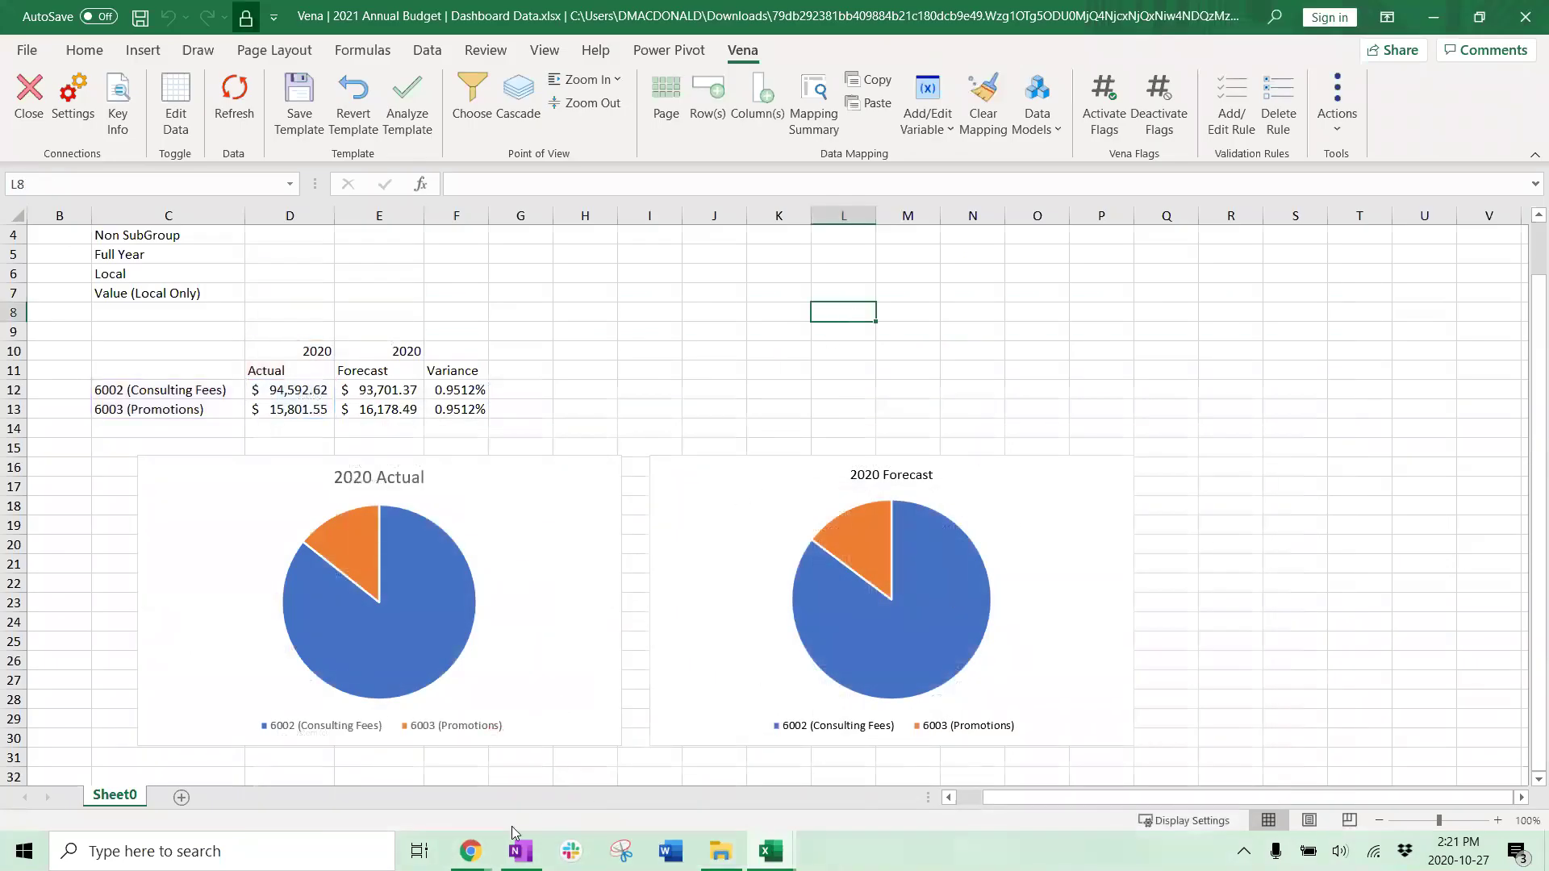
pyautogui.click(470, 851)
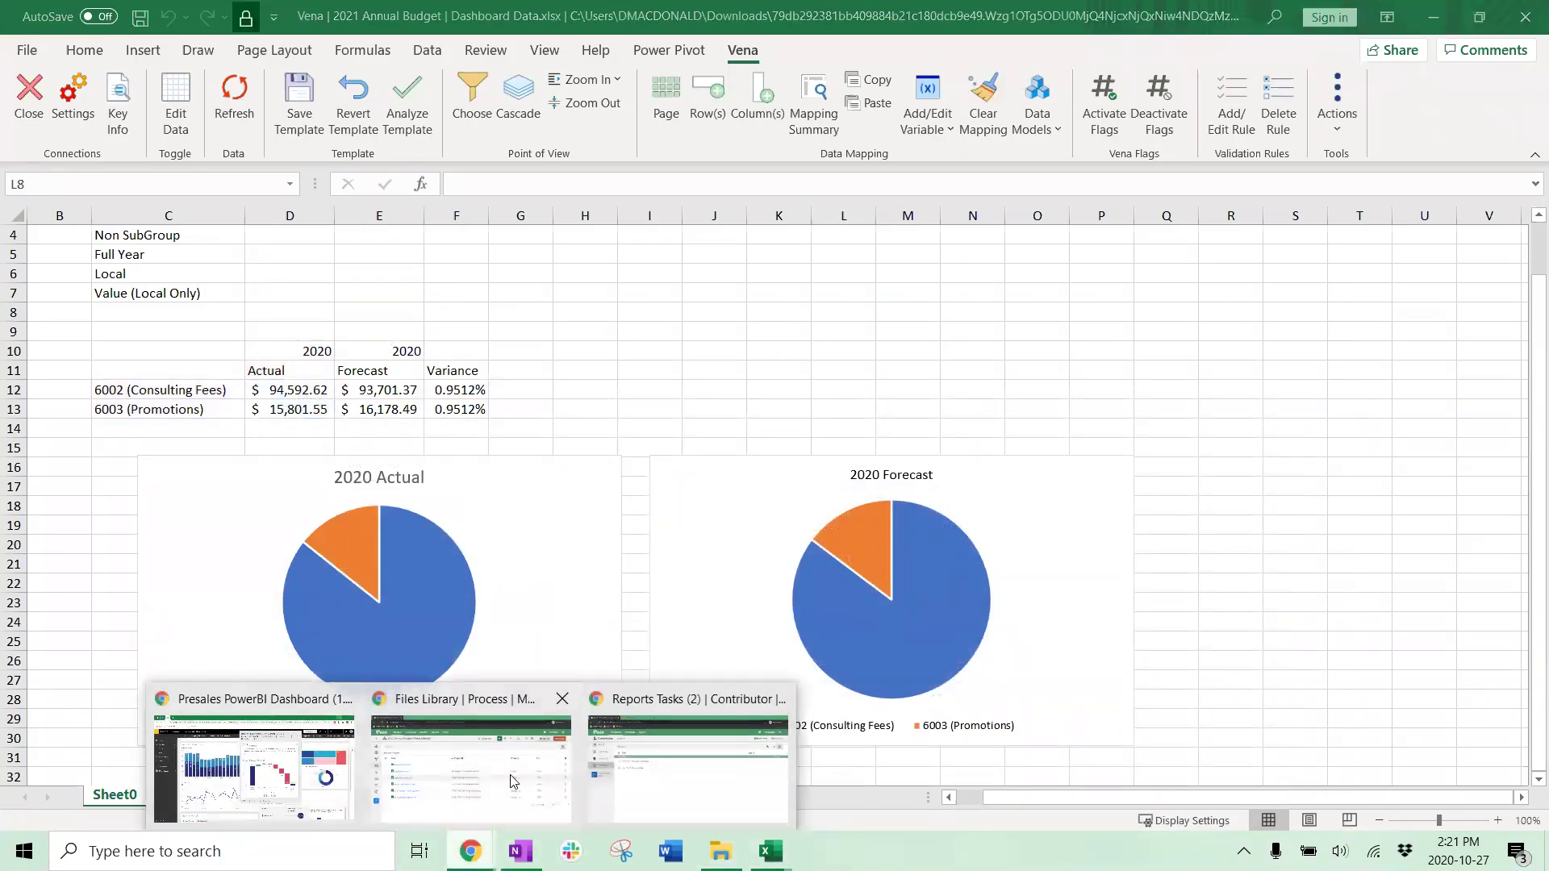
pyautogui.click(524, 746)
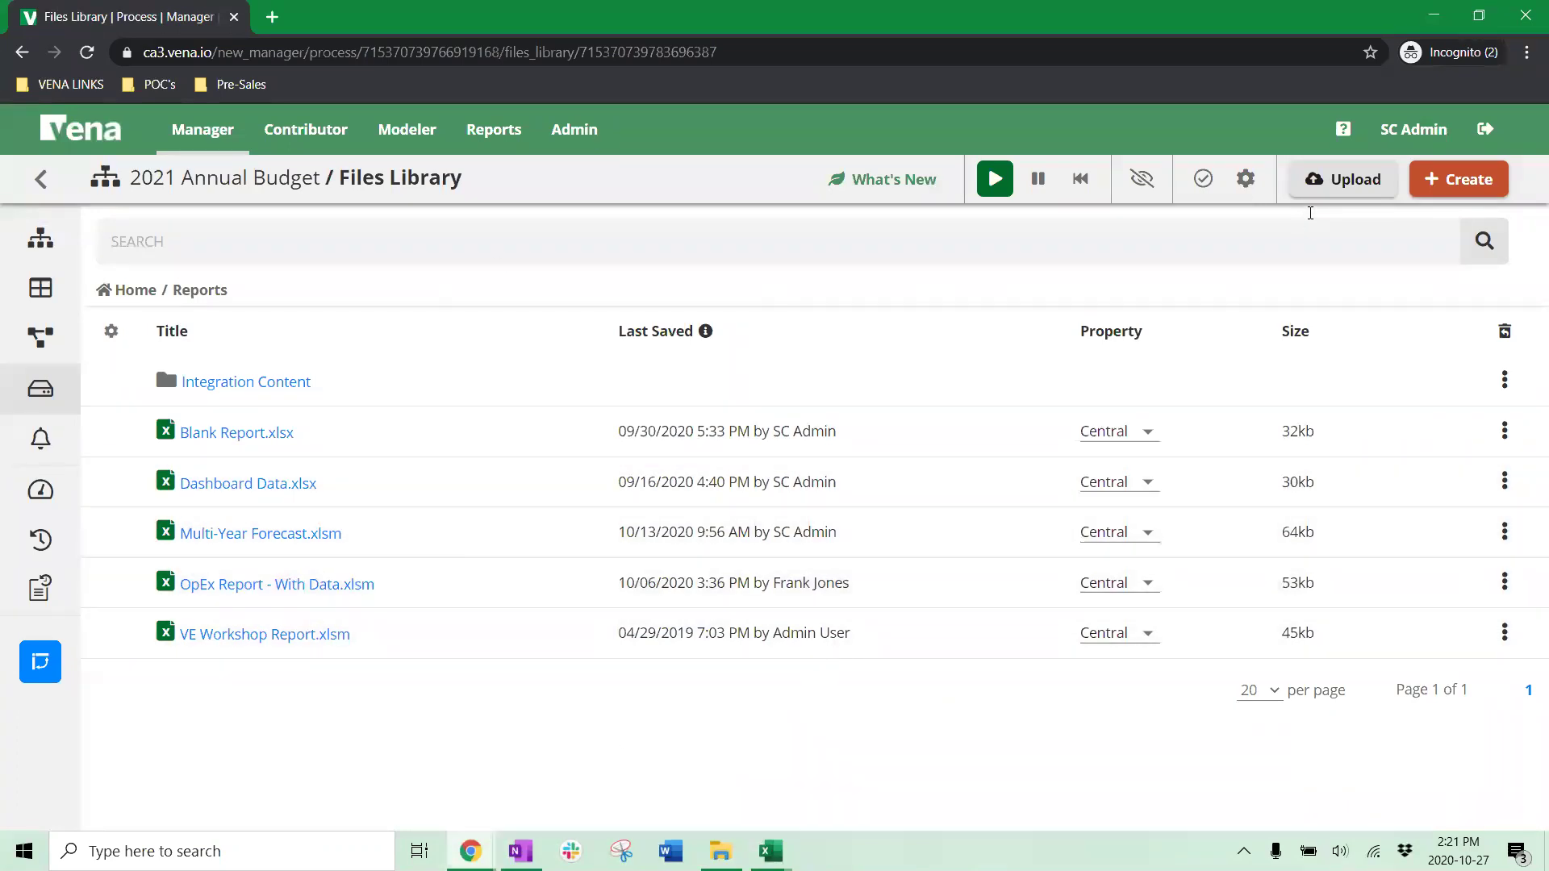
pyautogui.click(1335, 179)
pyautogui.click(629, 283)
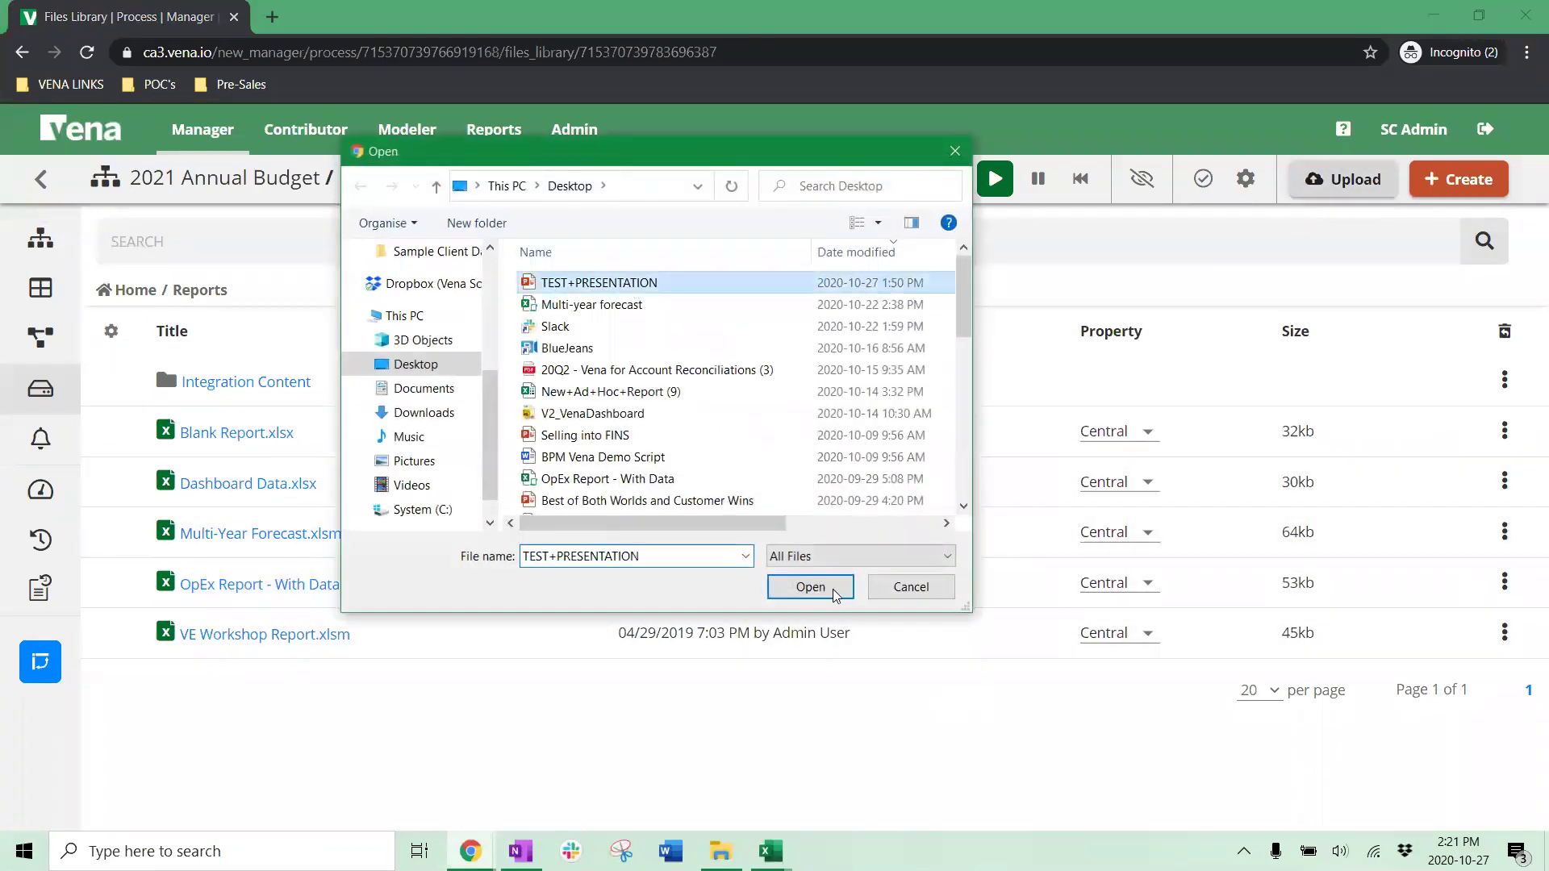
pyautogui.click(849, 588)
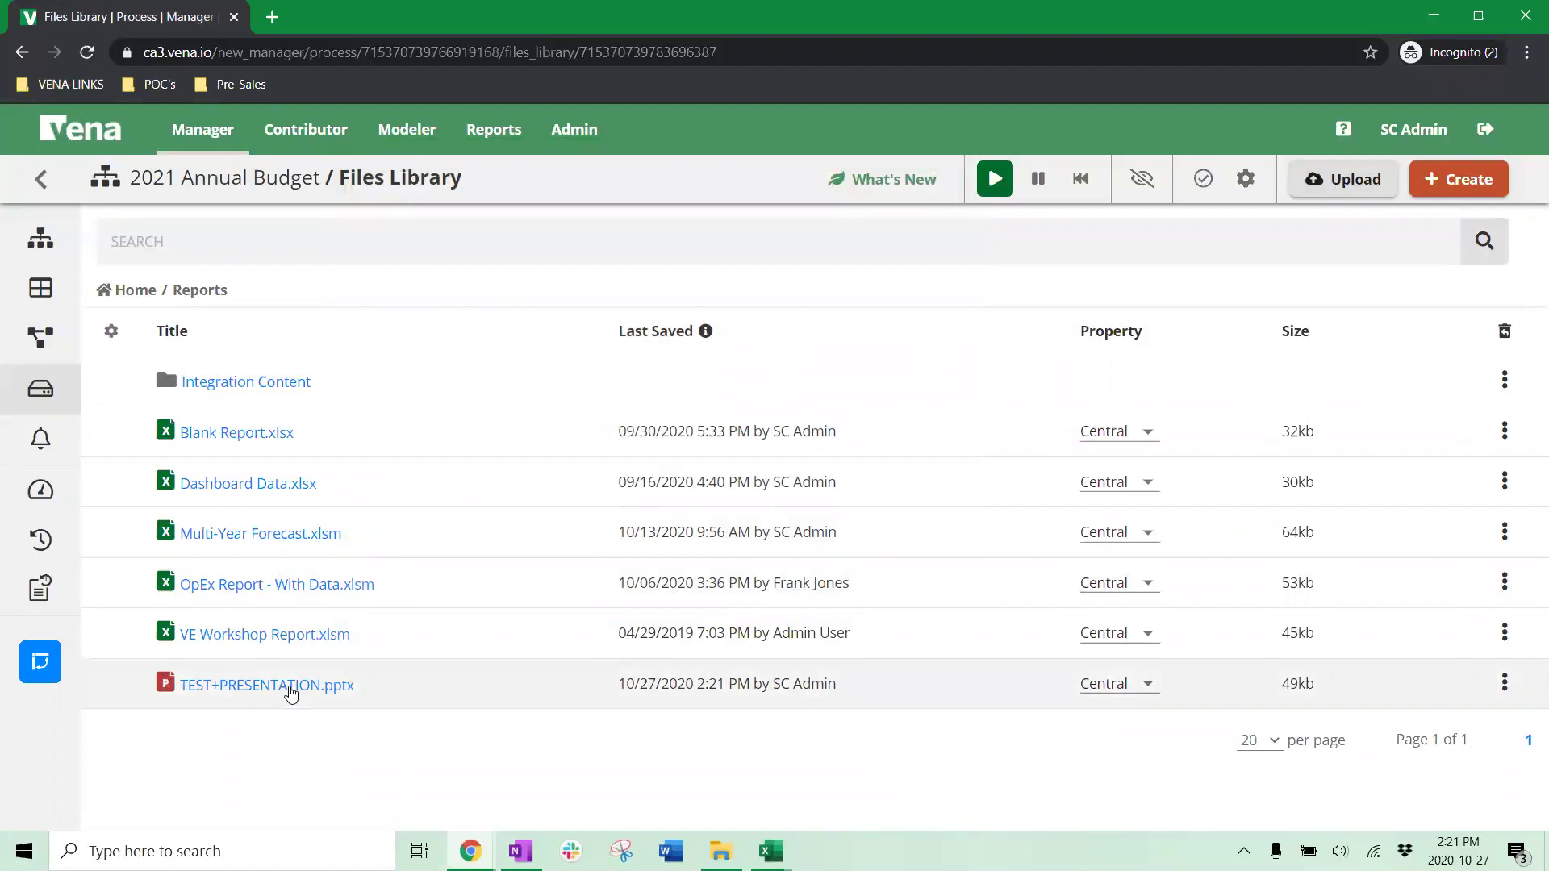
# Step: Download TEST+PRESENTATION.pptx from the files library with page options entity 220 and department D10, and open the downloaded copy
pyautogui.click(292, 686)
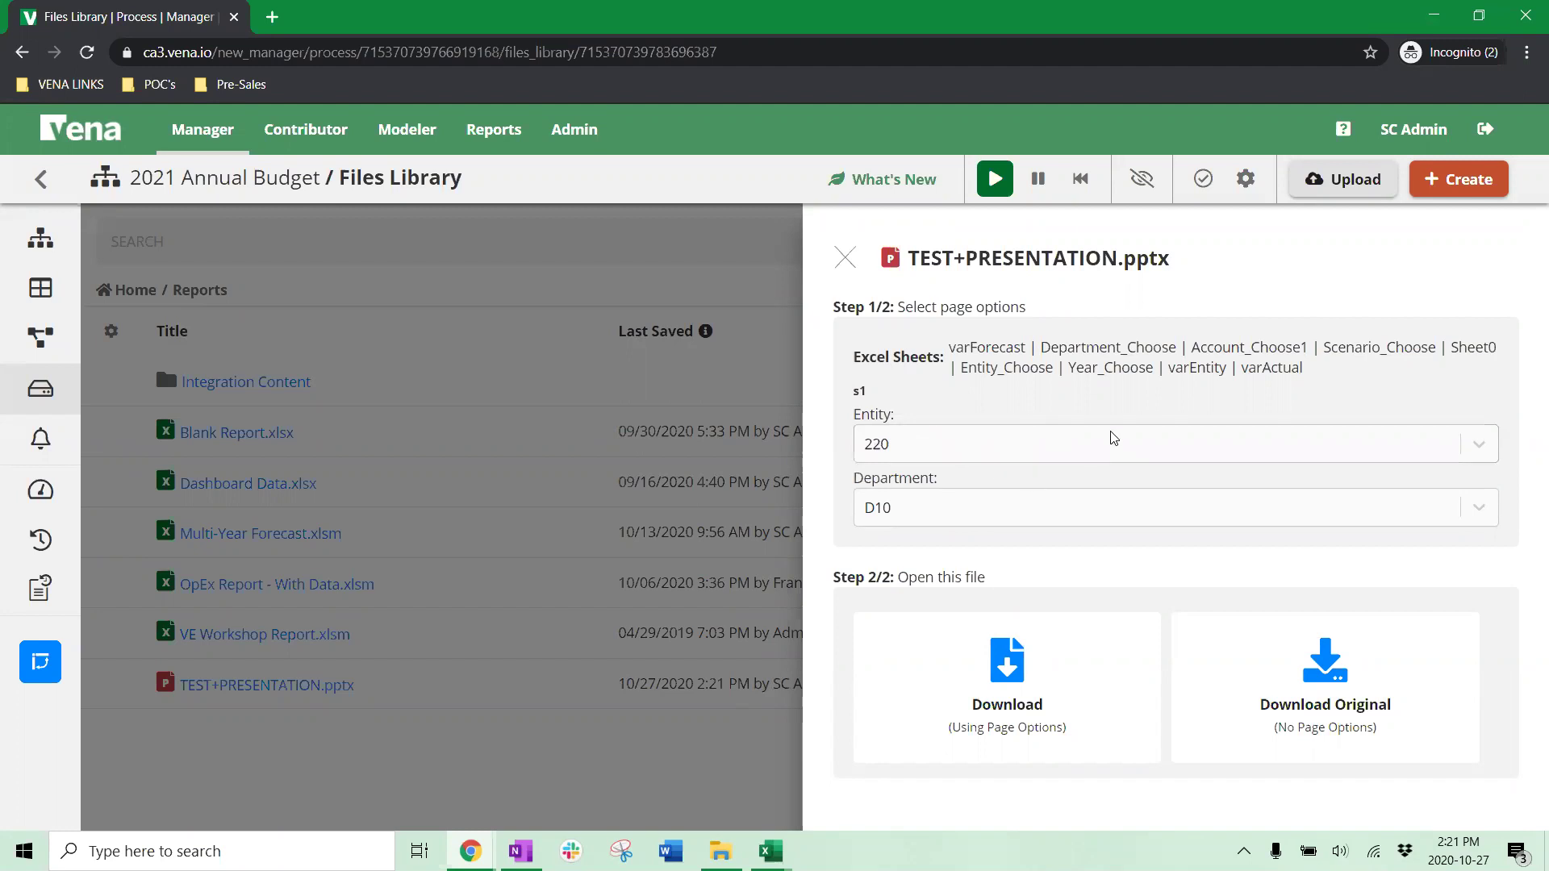
pyautogui.click(1022, 671)
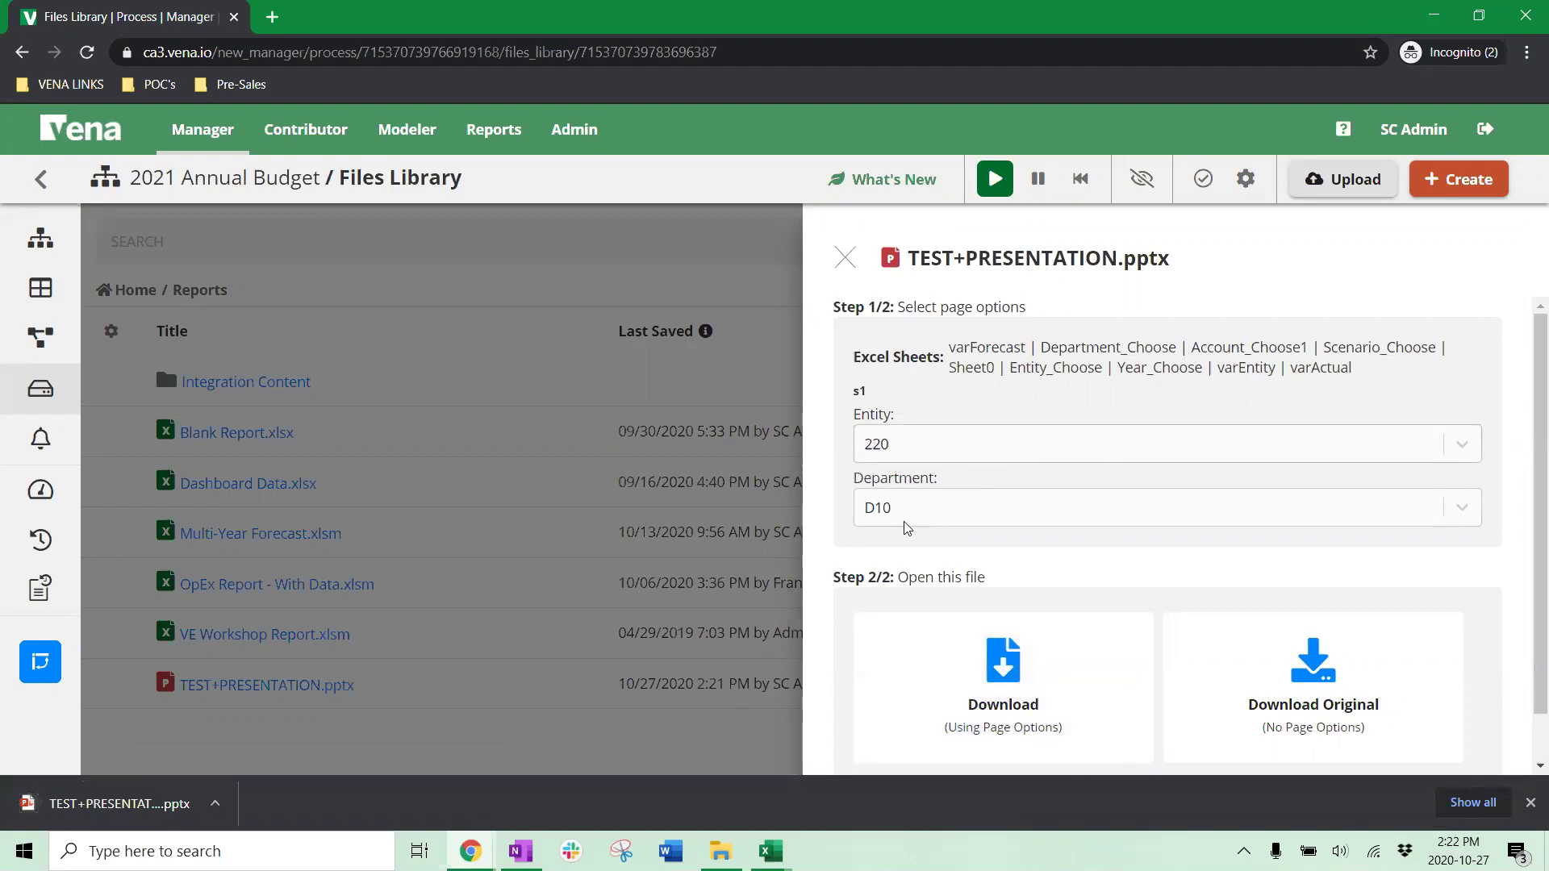
pyautogui.click(85, 807)
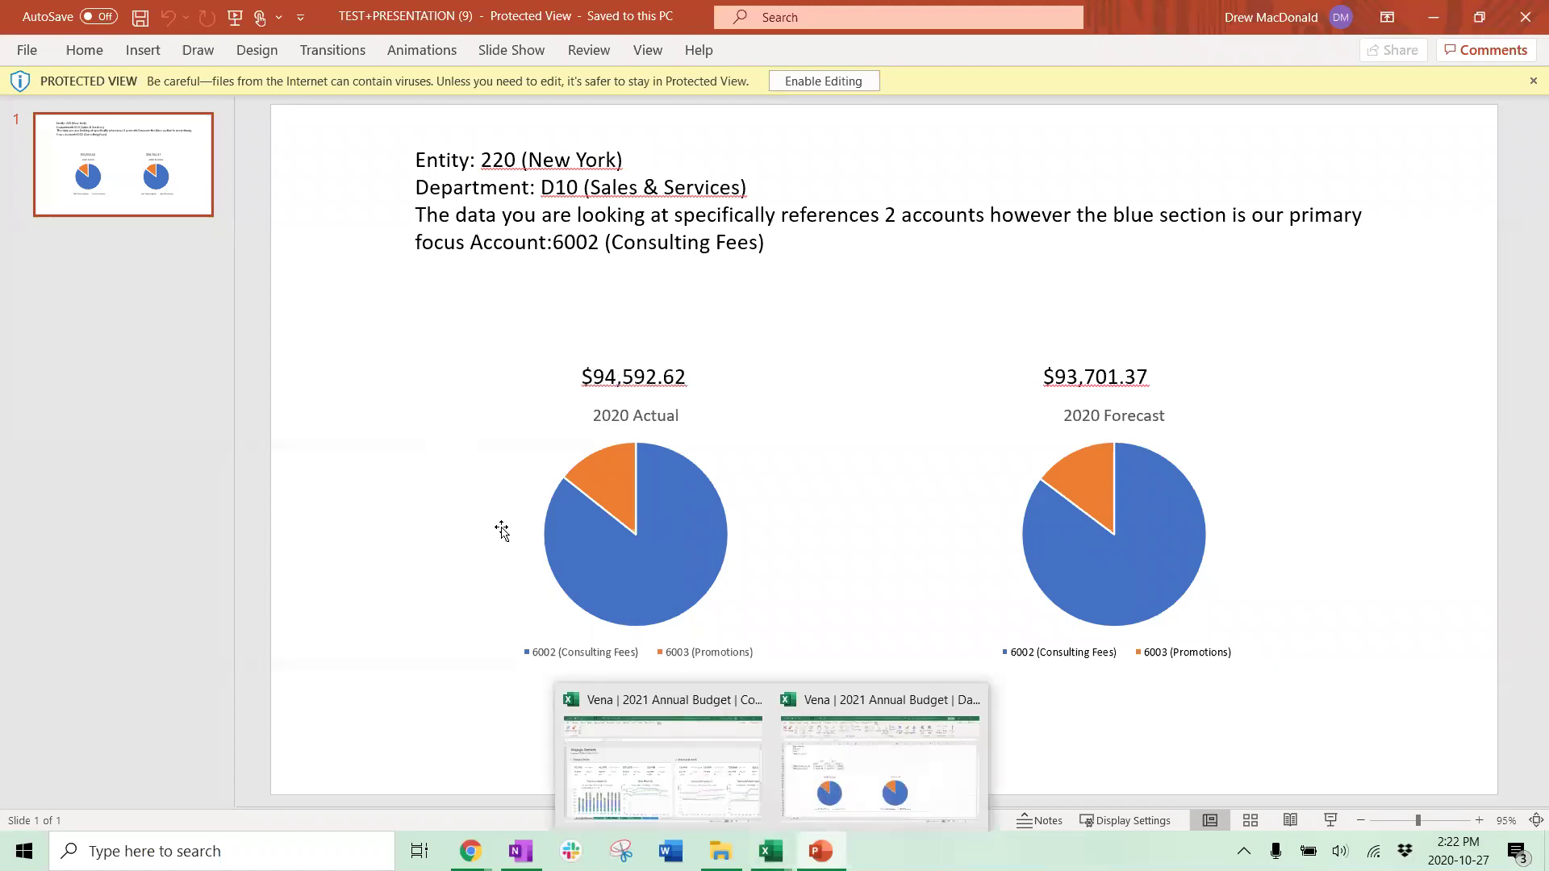
# Step: Compare the 6002 (Consulting Fees) actual and forecast amounts in the Dashboard Data workbook with the presentation, and close the presentation
pyautogui.moveTo(770, 851)
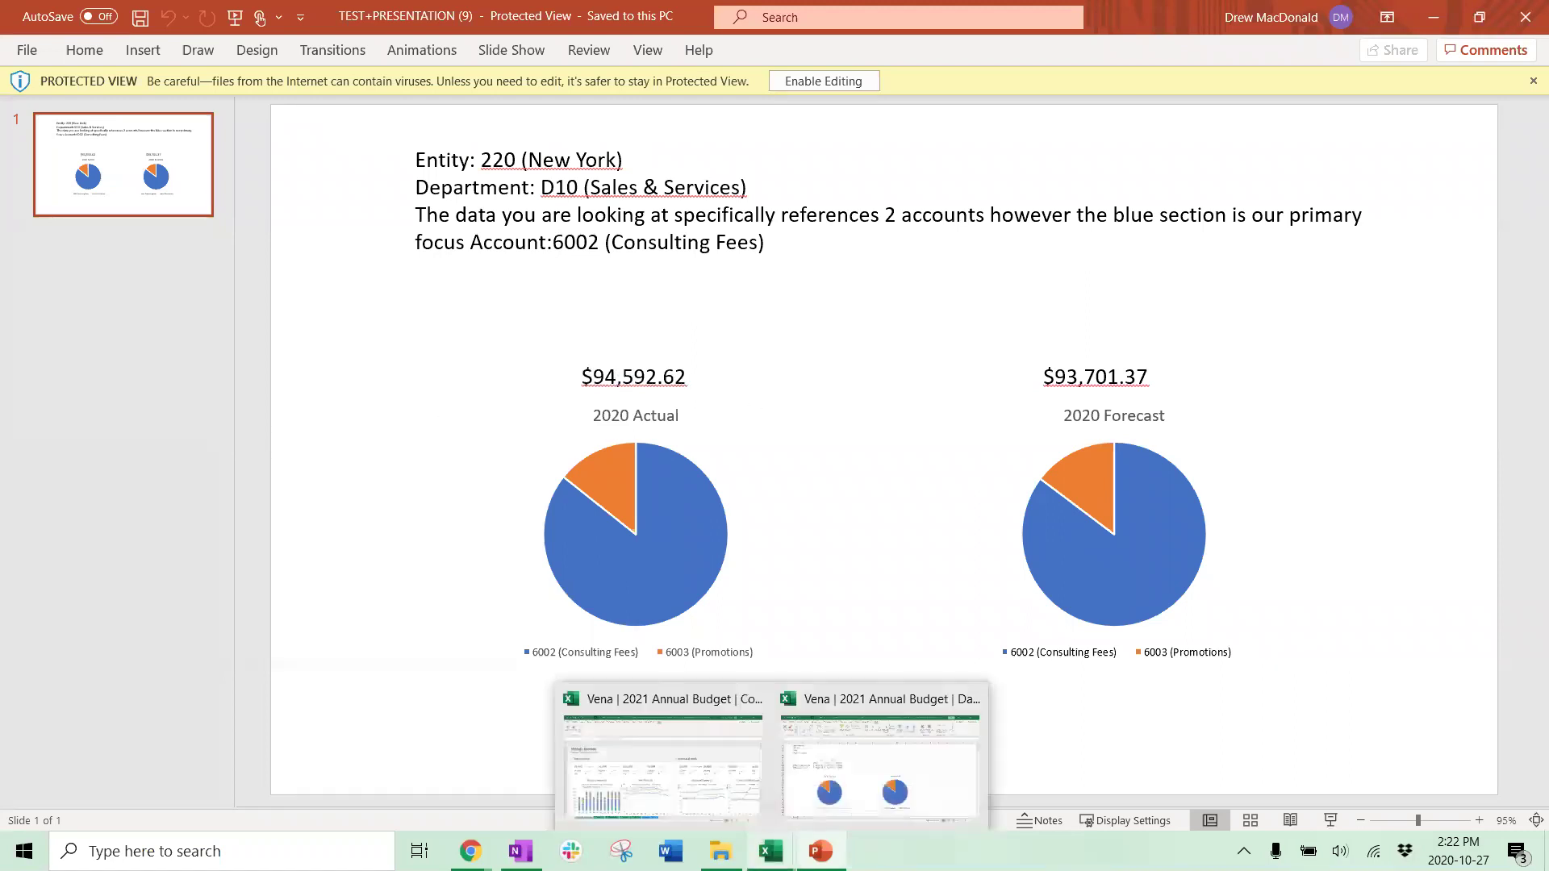
pyautogui.click(825, 814)
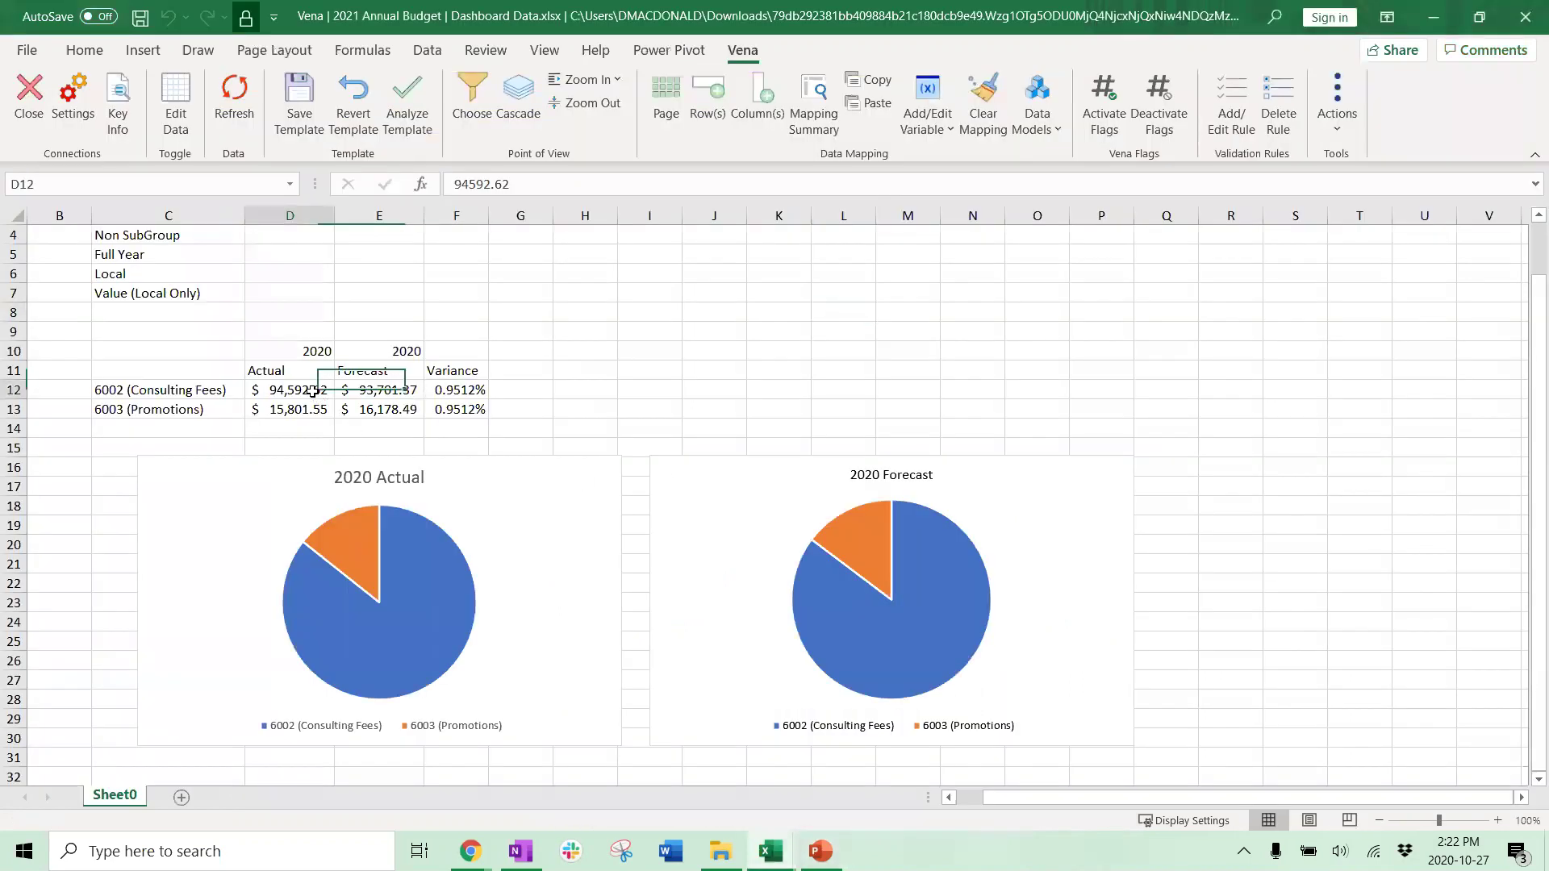
pyautogui.moveTo(313, 391); pyautogui.dragTo(379, 391)
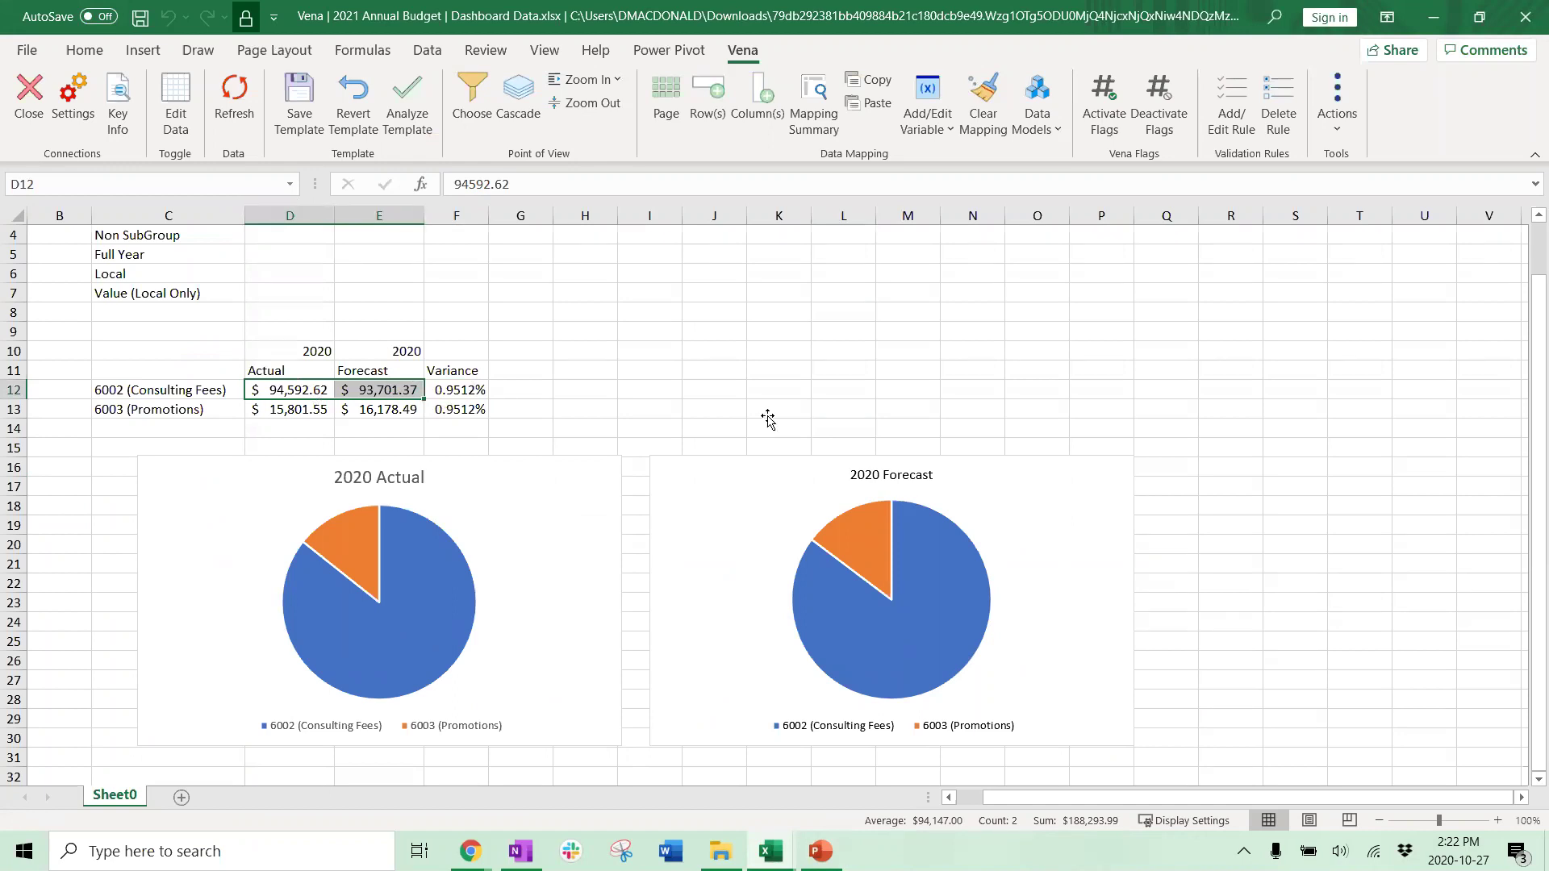
pyautogui.hotkey('alt', 'Tab')
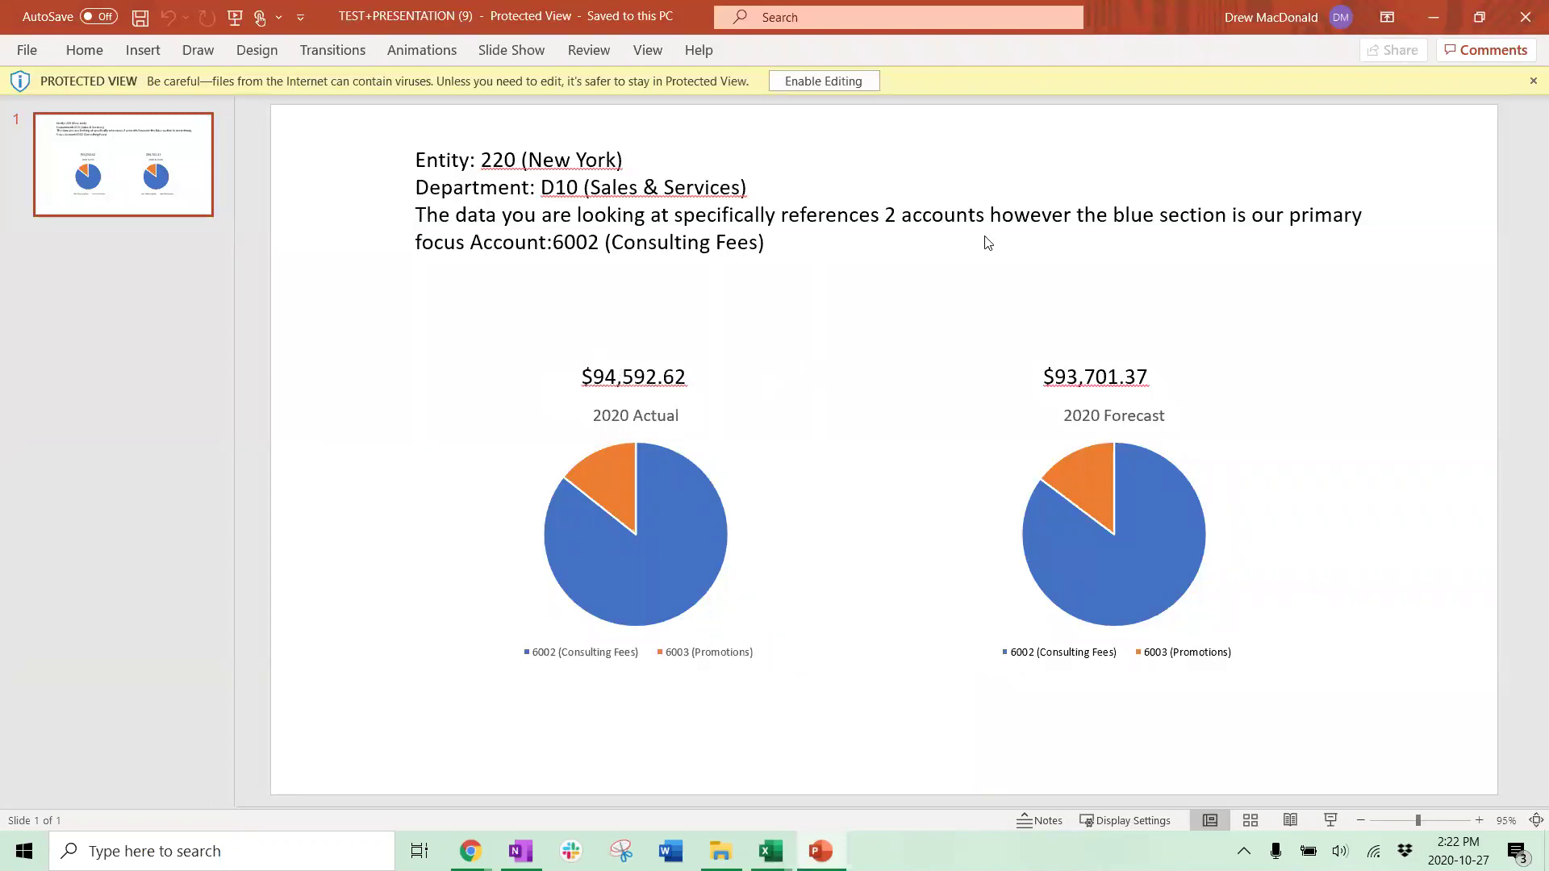
pyautogui.click(1524, 17)
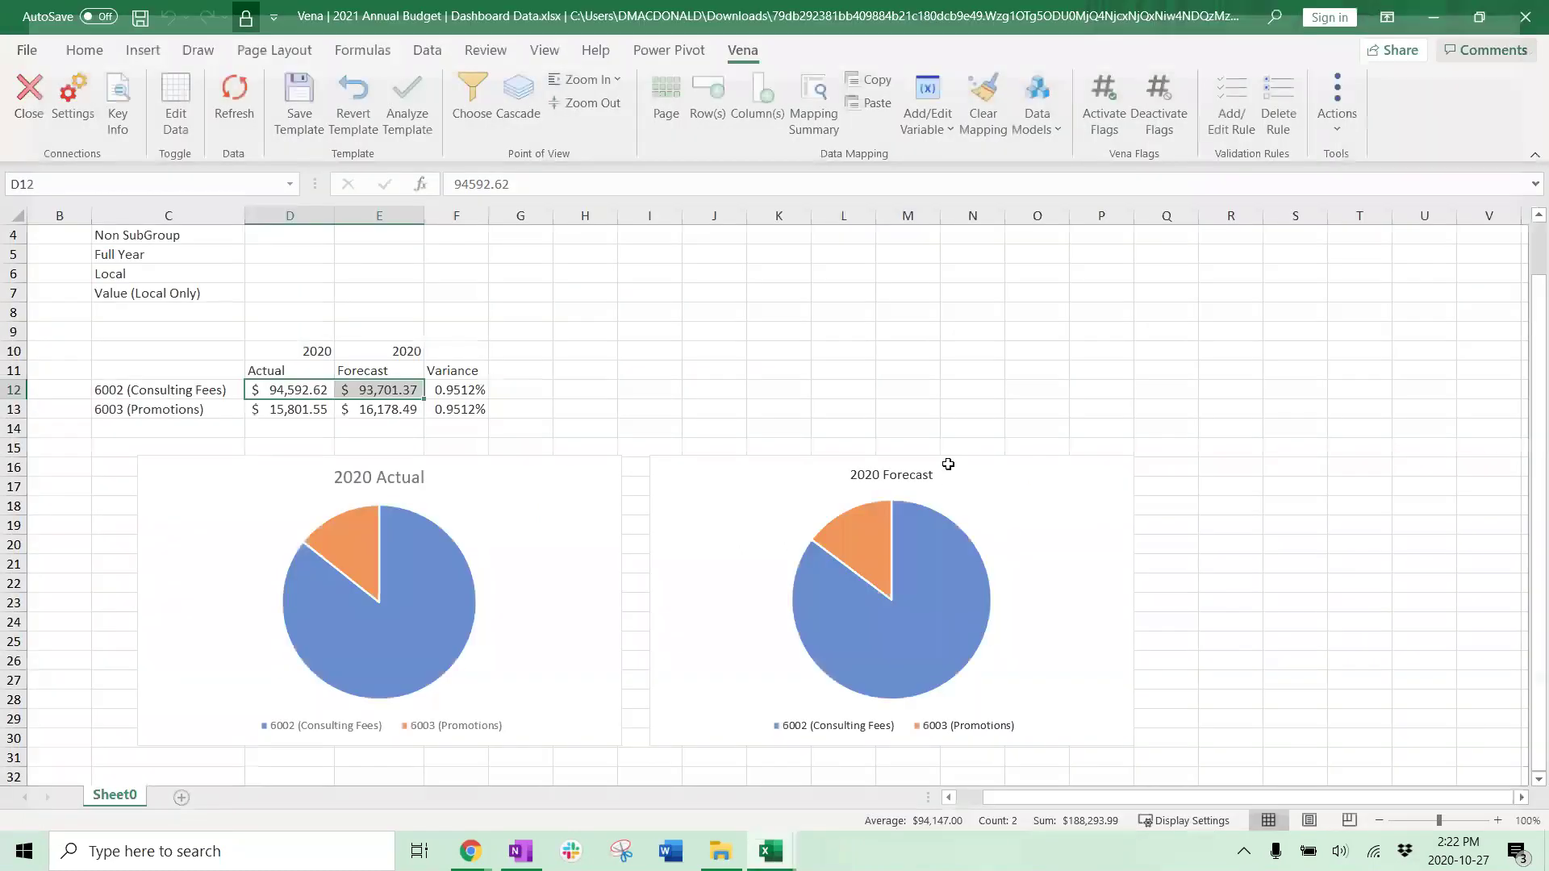
# Step: Back in Vena's files library, download TEST+PRESENTATION.pptx for entity 220 with the department changed to D20, and open it
pyautogui.moveTo(472, 848)
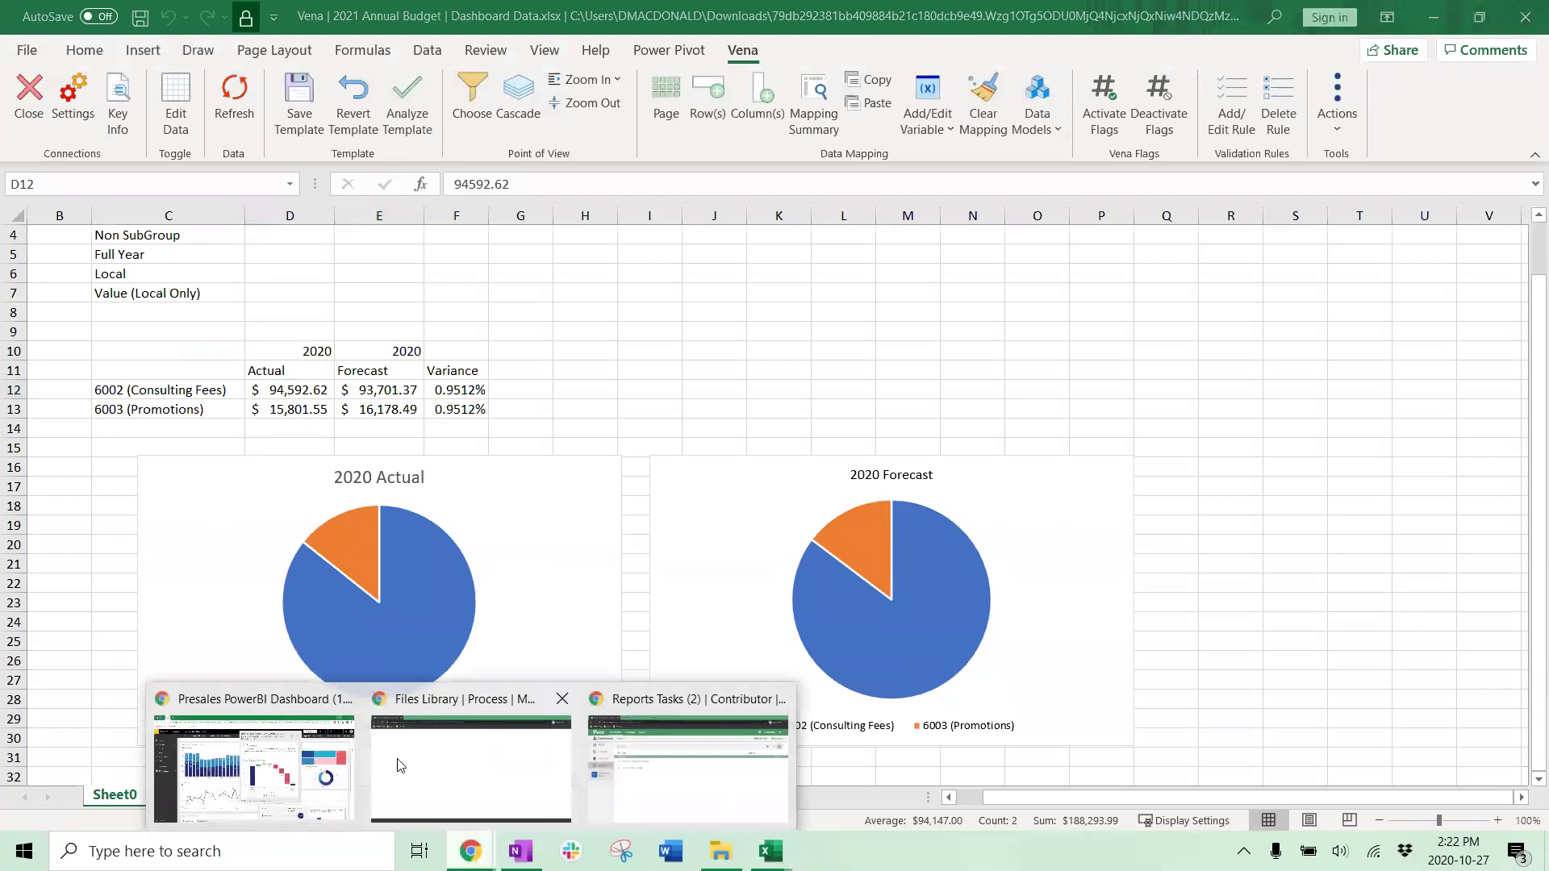
pyautogui.click(517, 751)
pyautogui.click(1010, 456)
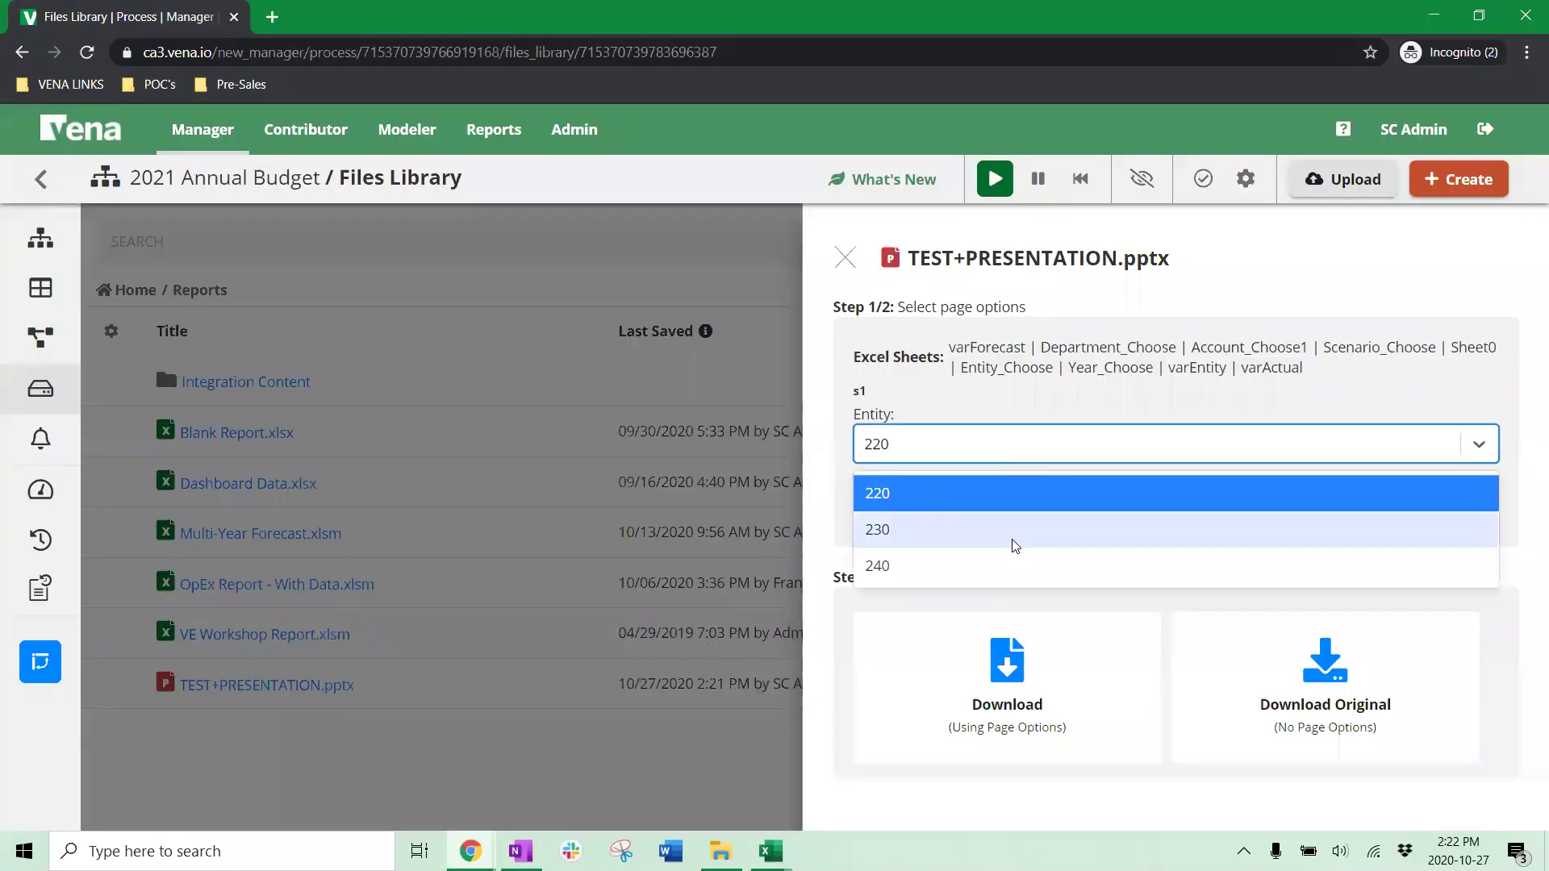
pyautogui.click(1007, 416)
pyautogui.click(1005, 520)
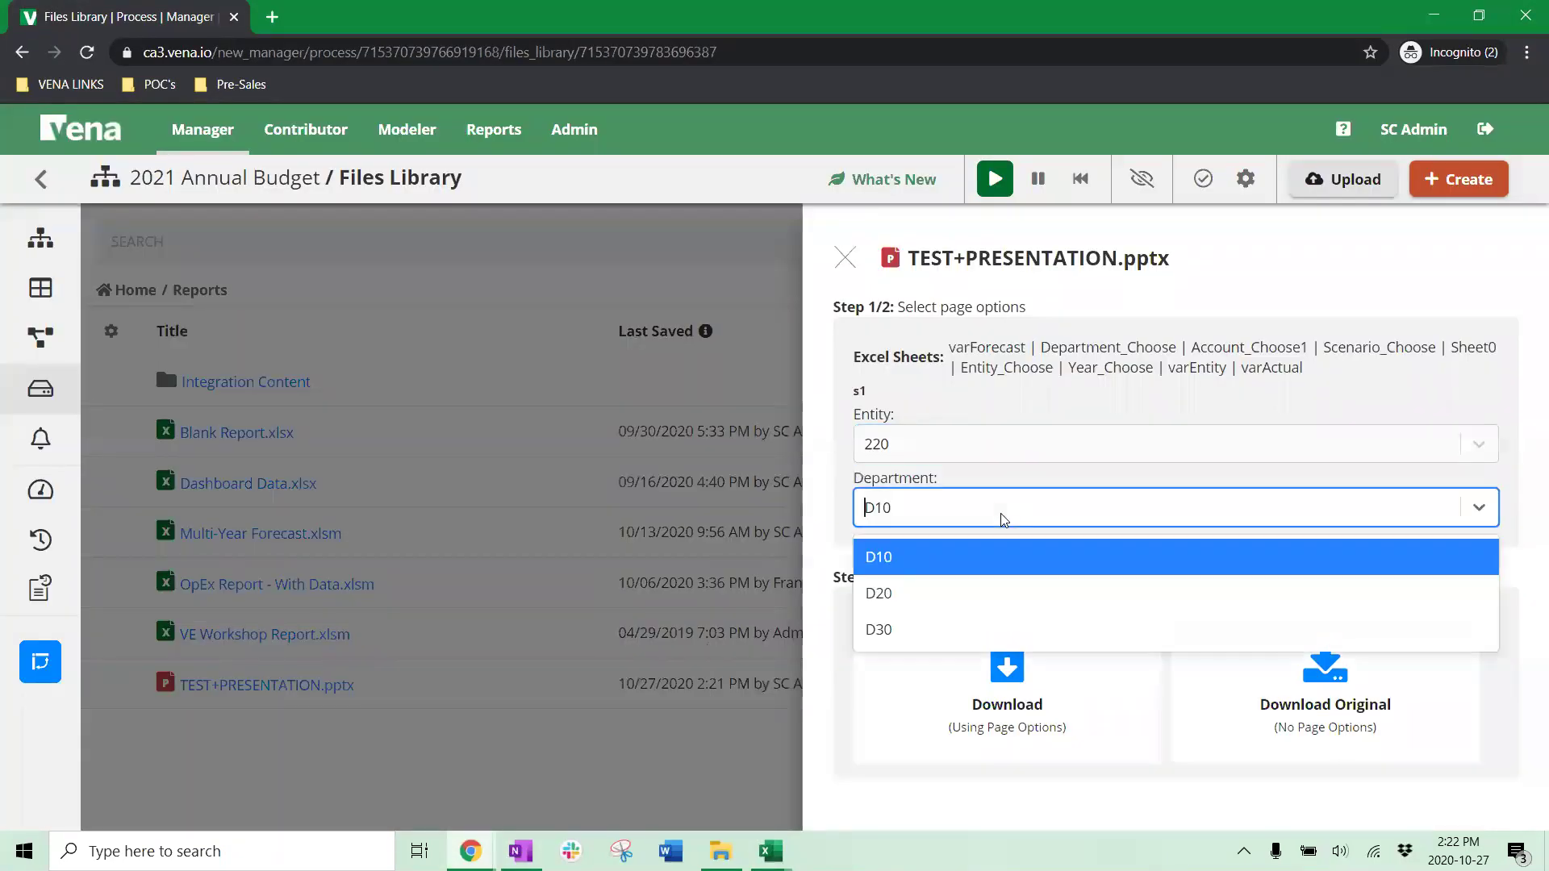
pyautogui.click(982, 598)
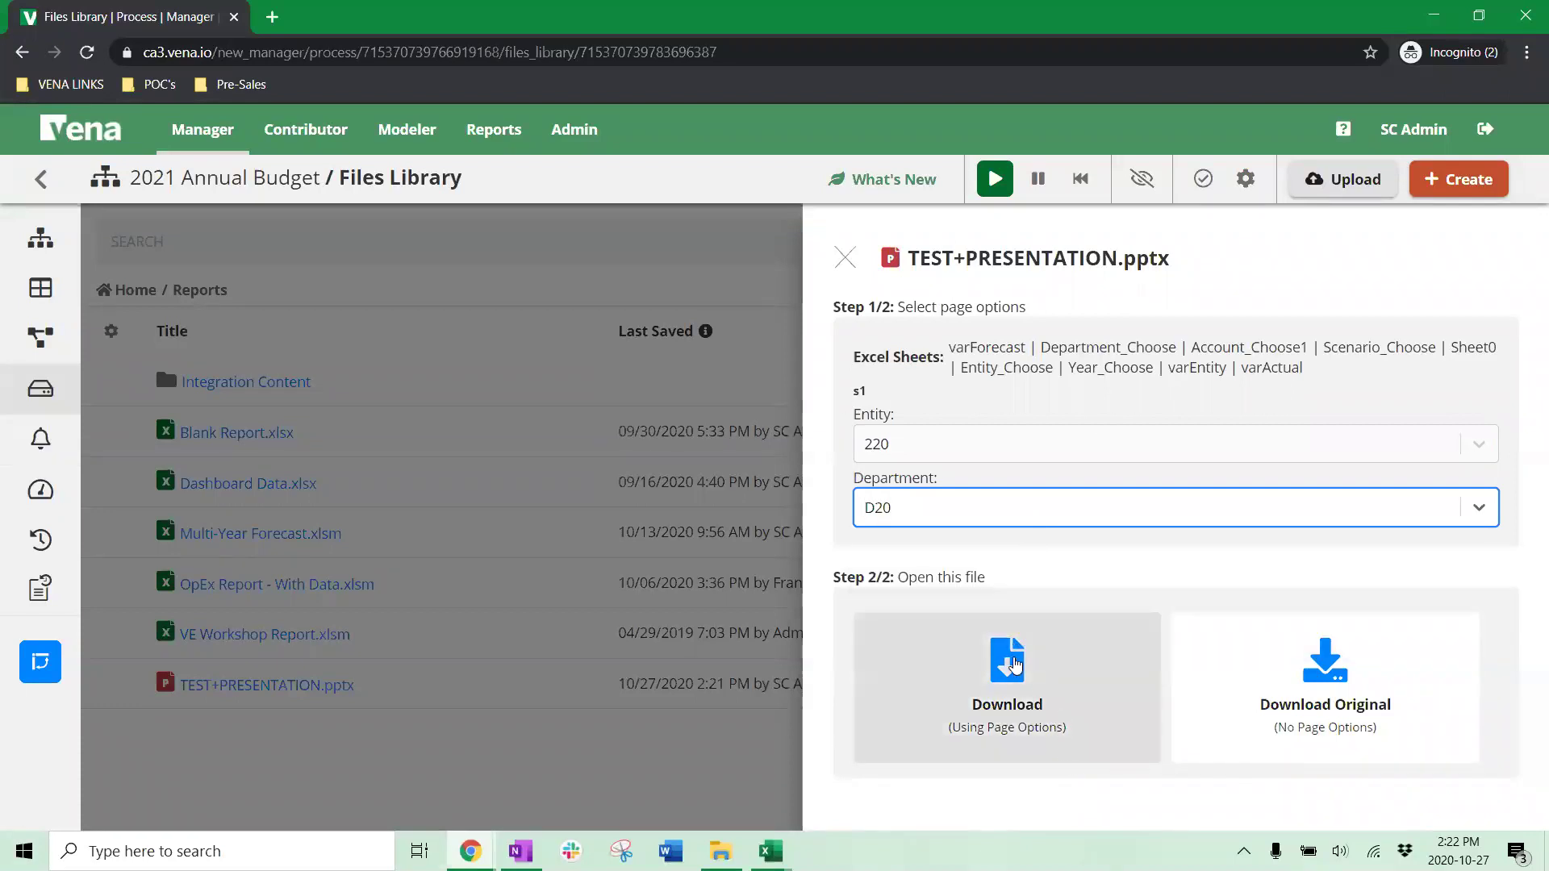
pyautogui.click(1014, 663)
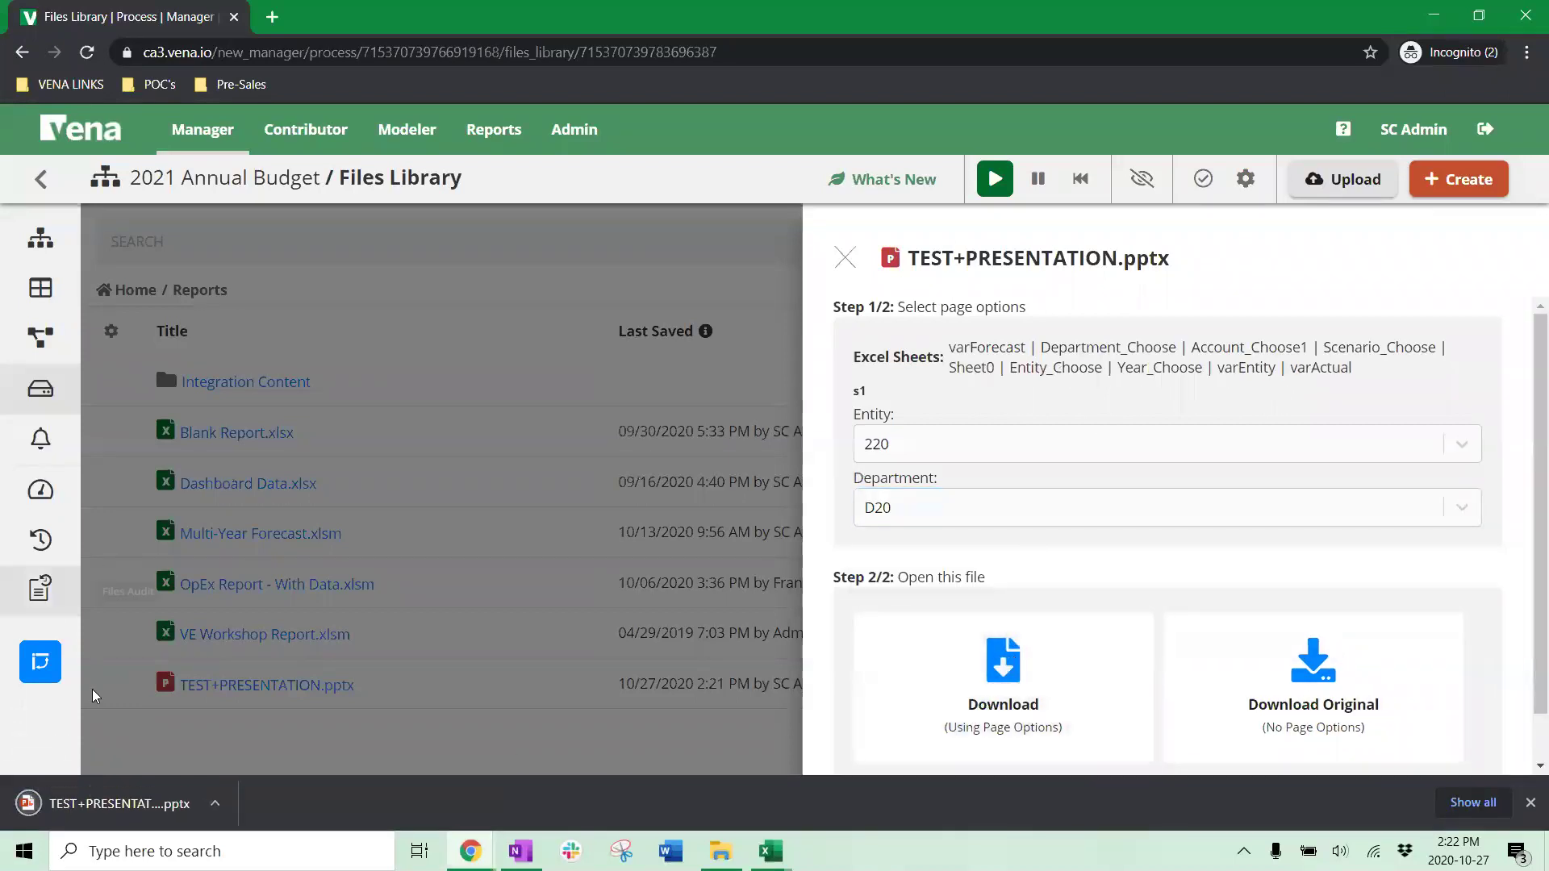
pyautogui.click(38, 815)
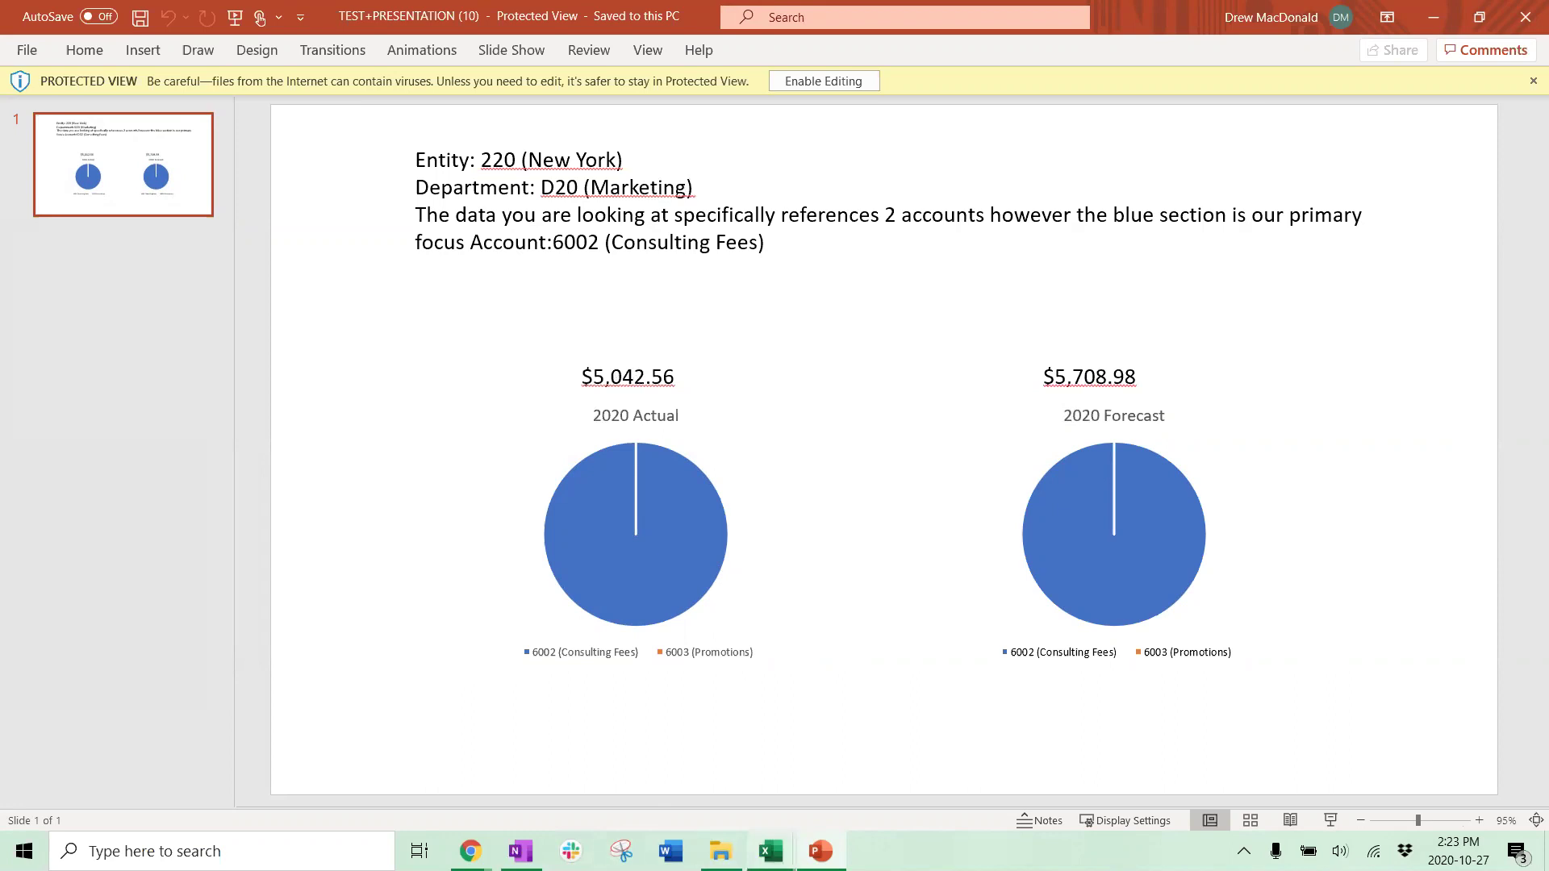
# Step: In the Dashboard Data workbook in Excel, set the Department page option to D20 (Marketing) and load the data
pyautogui.moveTo(770, 852)
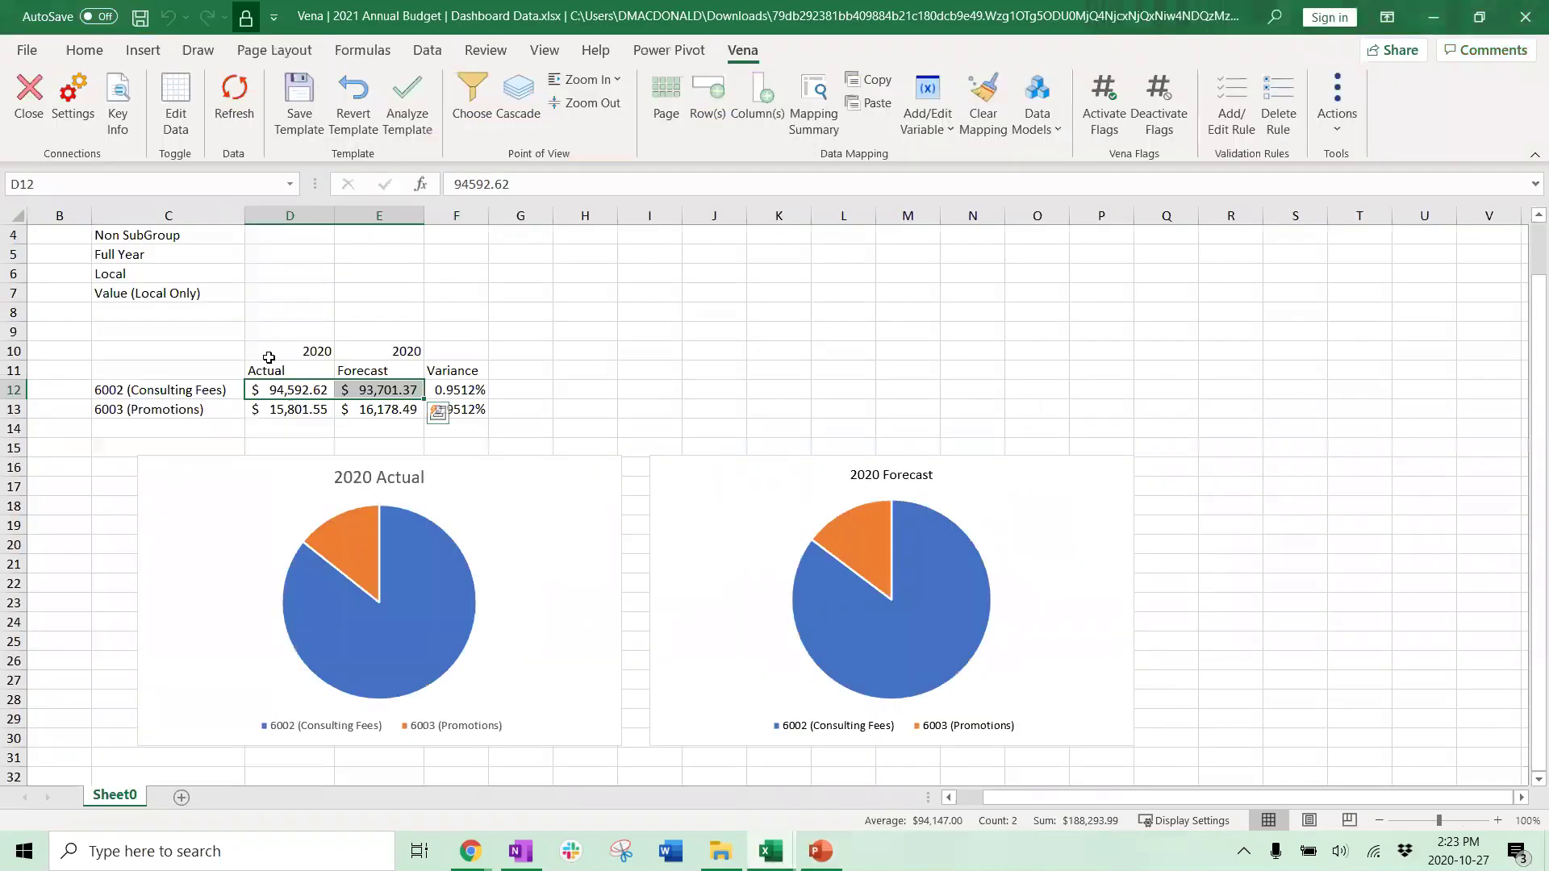
pyautogui.click(300, 352)
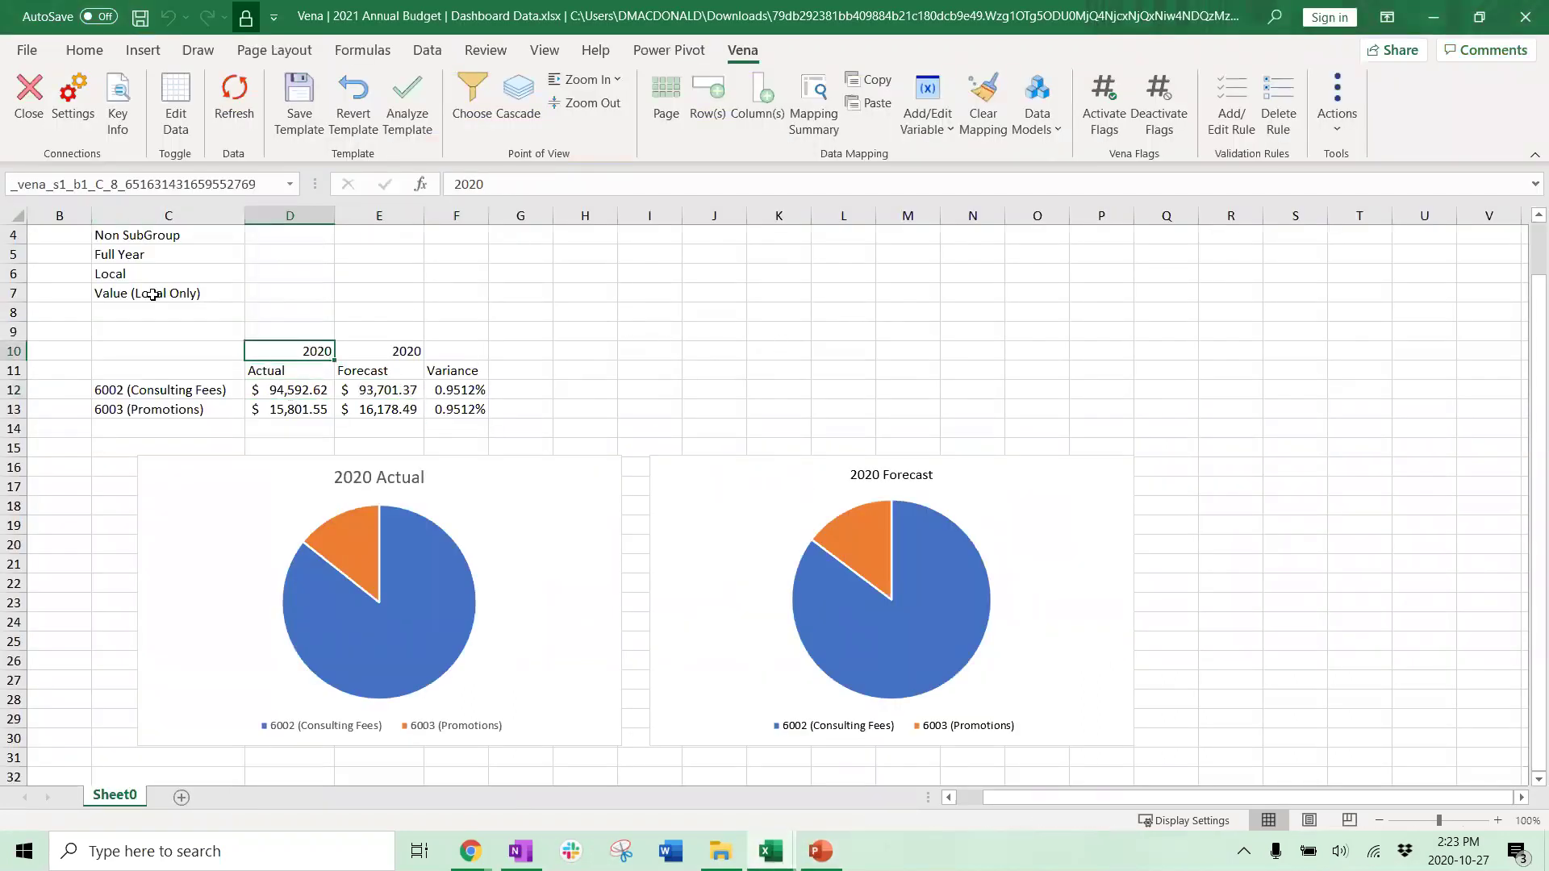
pyautogui.scroll(1, 165, 306)
pyautogui.click(195, 238)
pyautogui.click(231, 260)
pyautogui.click(472, 95)
pyautogui.click(875, 436)
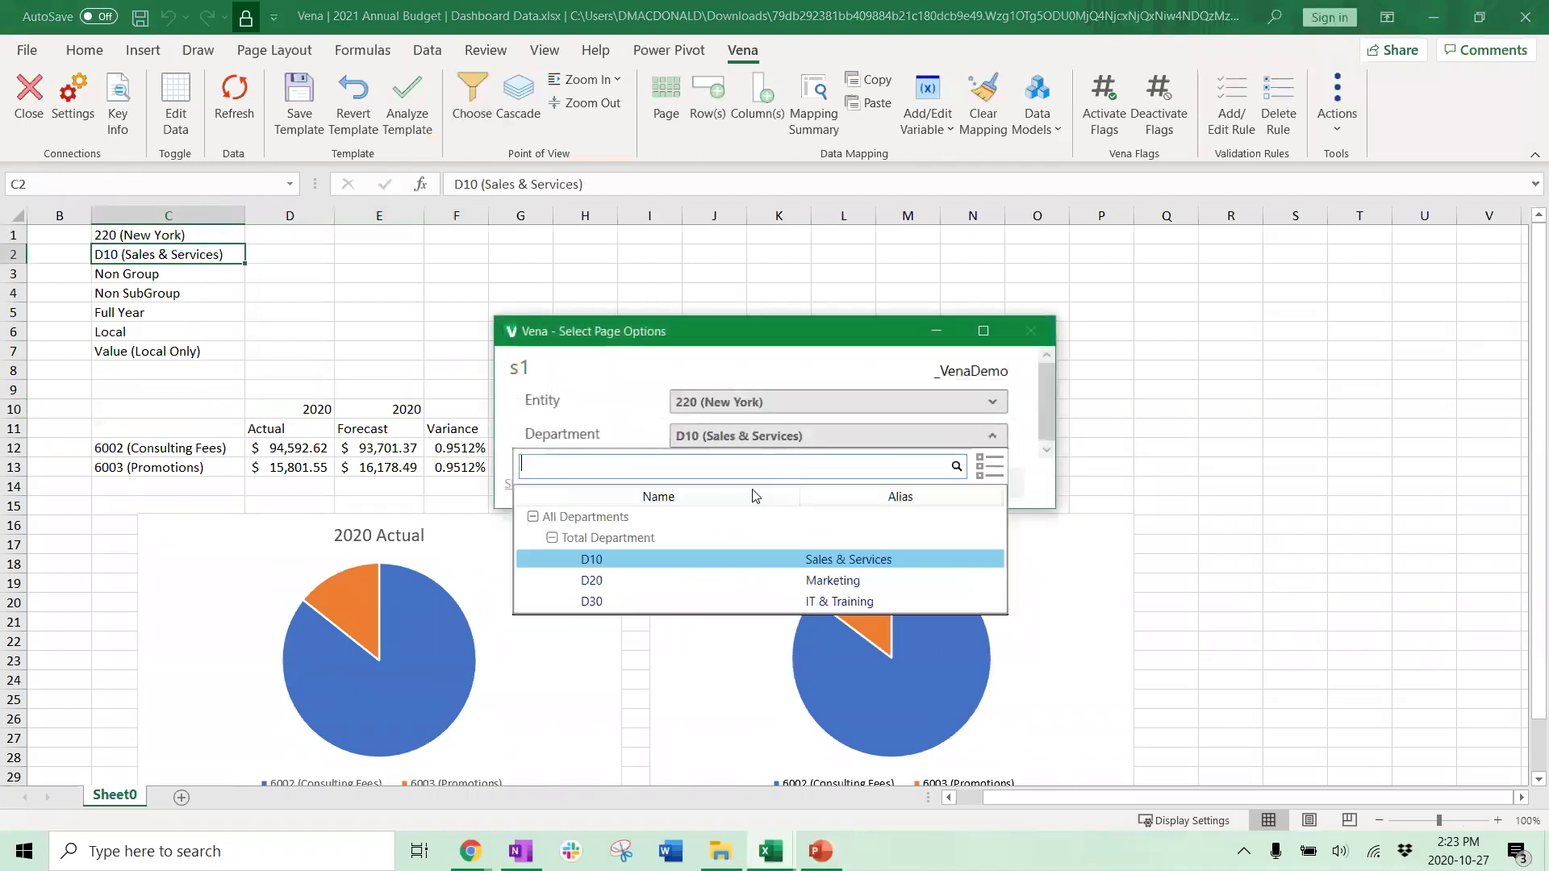
pyautogui.click(636, 580)
pyautogui.click(904, 483)
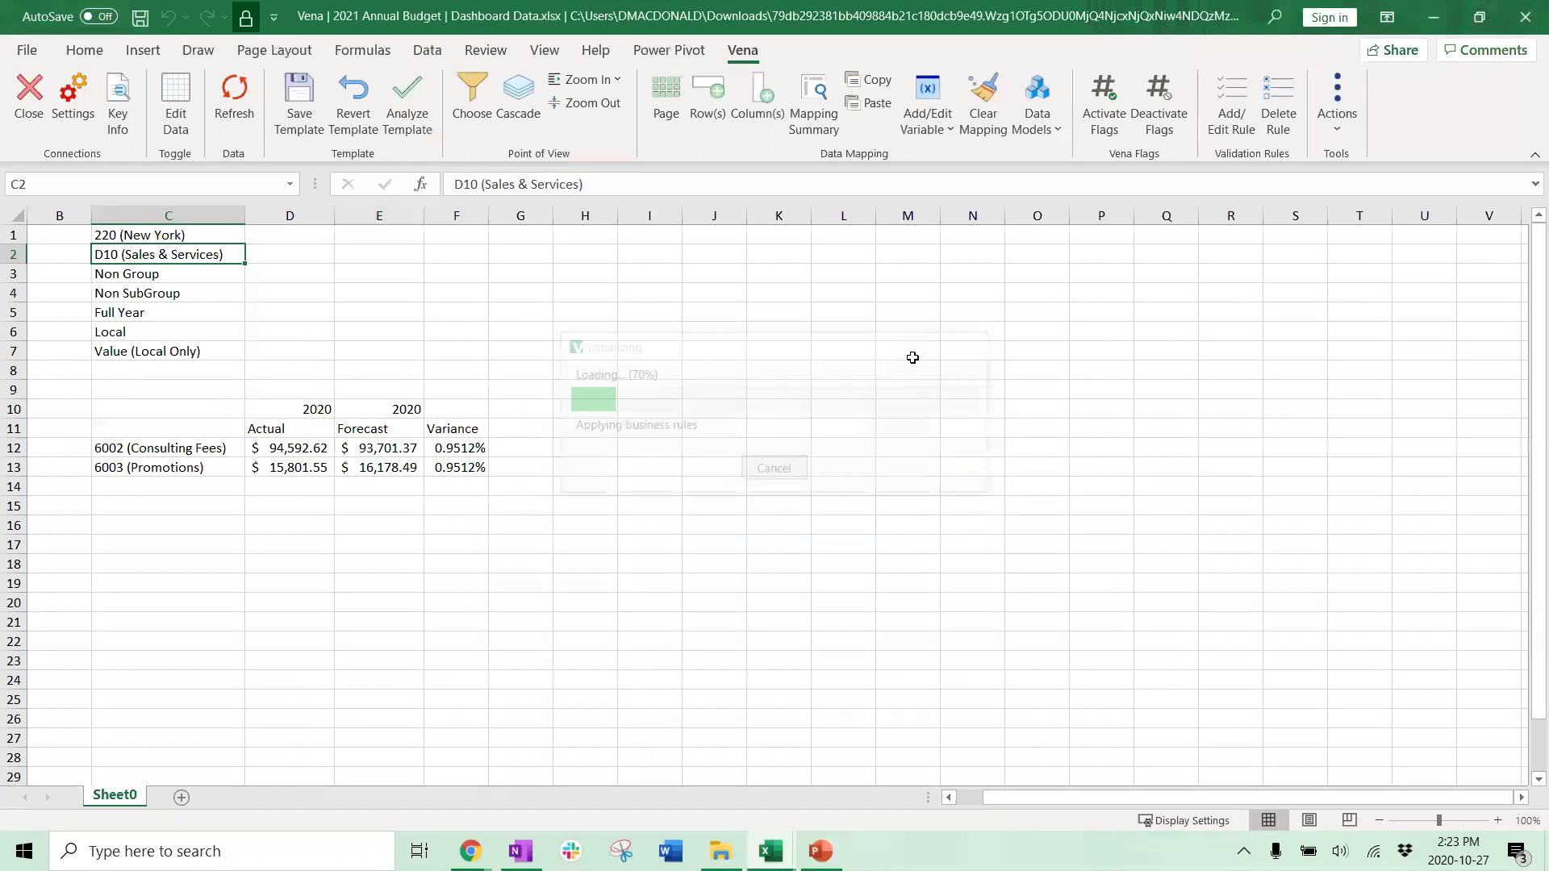
# Step: Check the workbook's Consulting Fees actual and forecast amounts against the D20 presentation, and close the presentation
pyautogui.moveTo(318, 445); pyautogui.dragTo(383, 446)
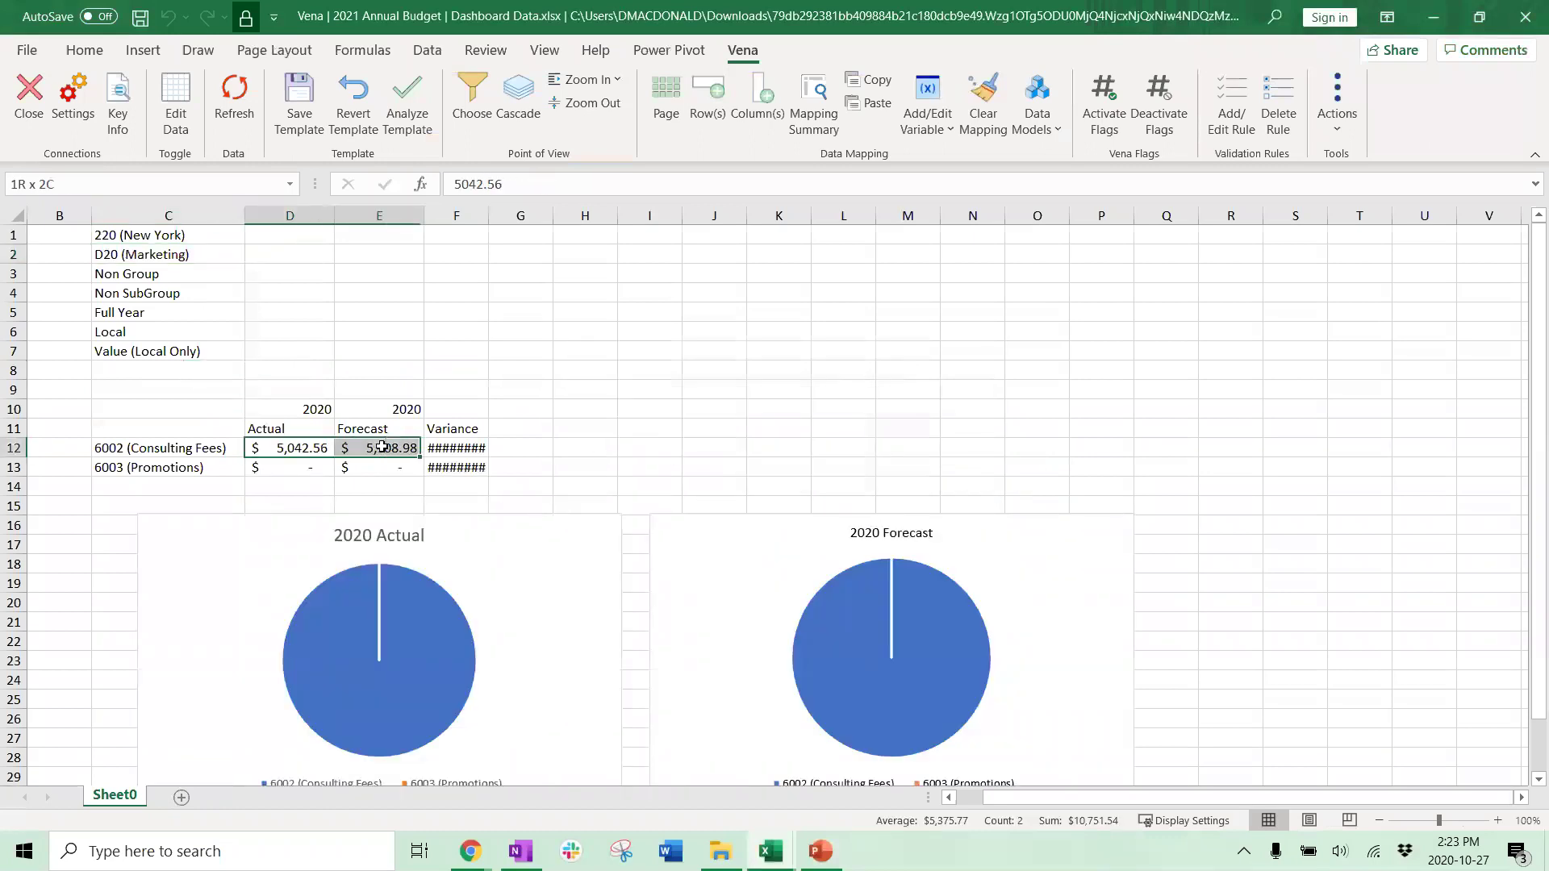
pyautogui.click(882, 429)
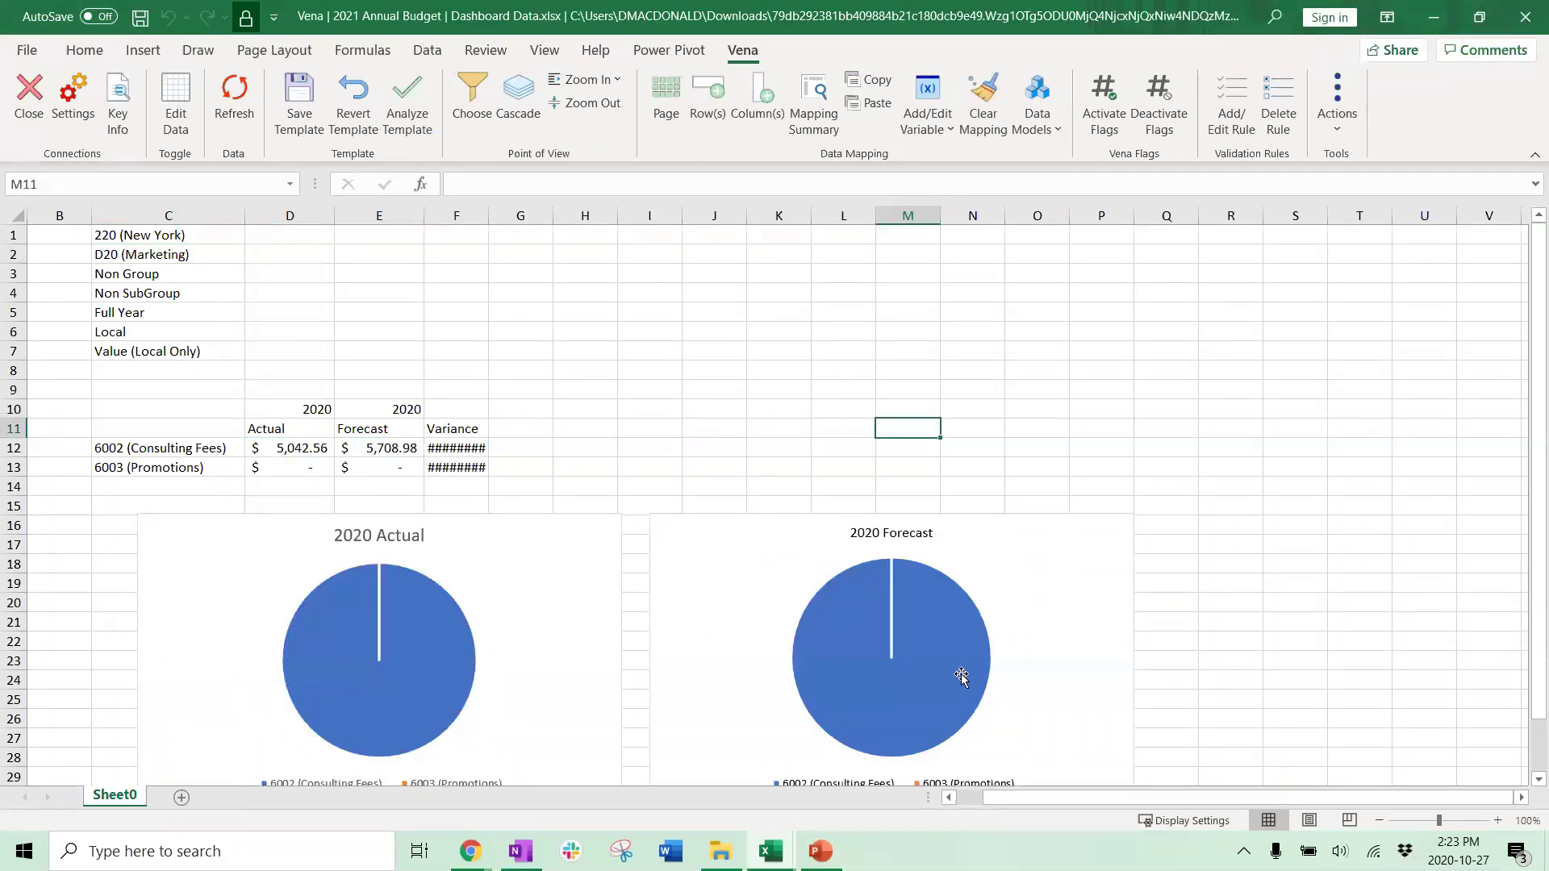
pyautogui.hotkey('alt', 'Tab')
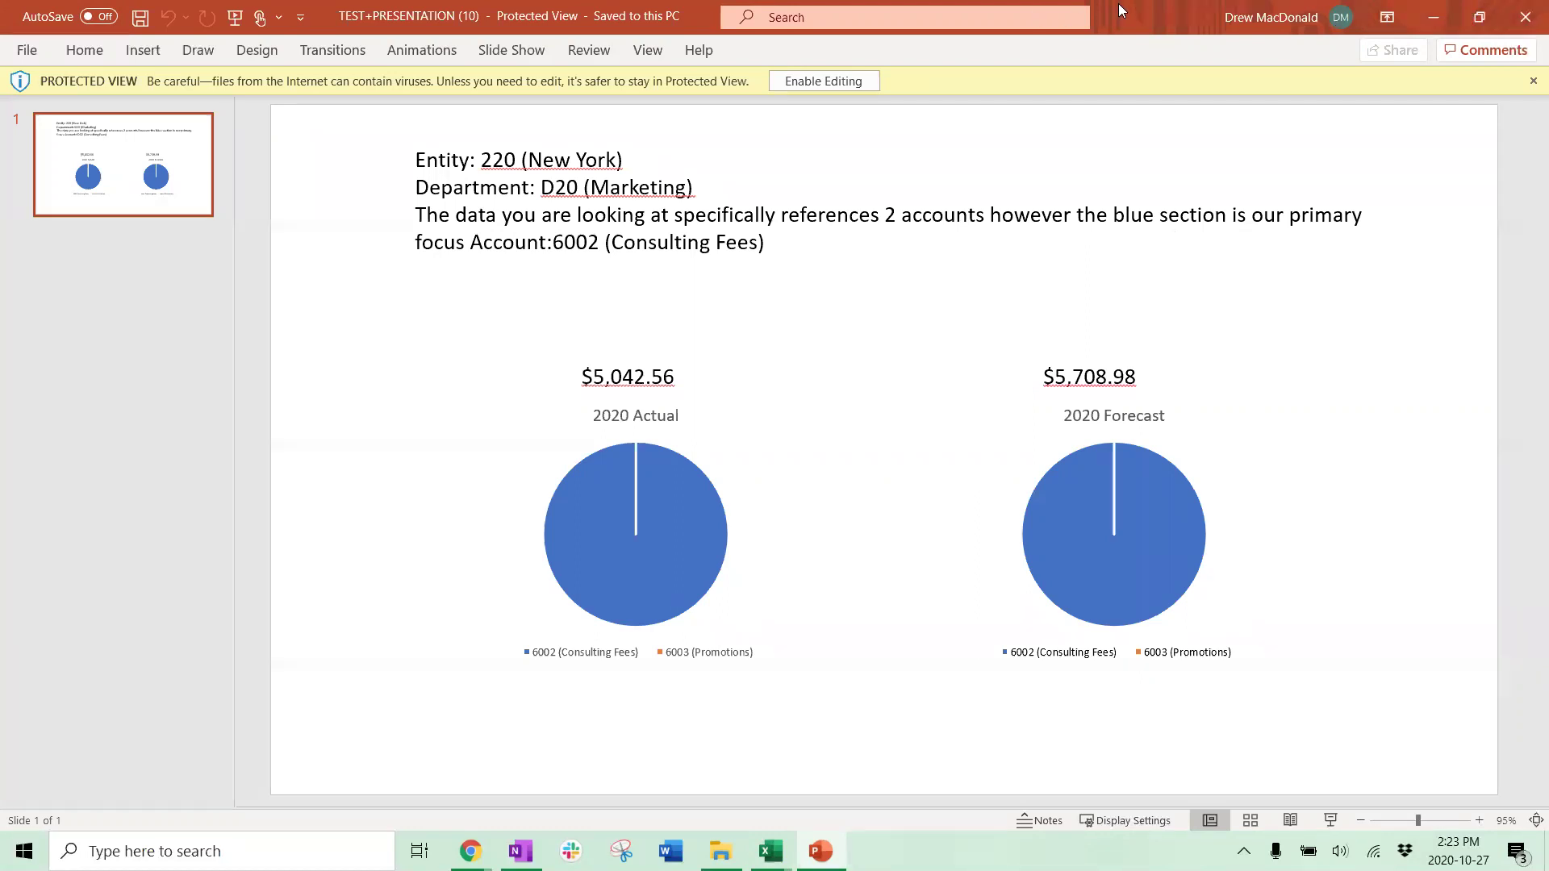
pyautogui.click(1519, 21)
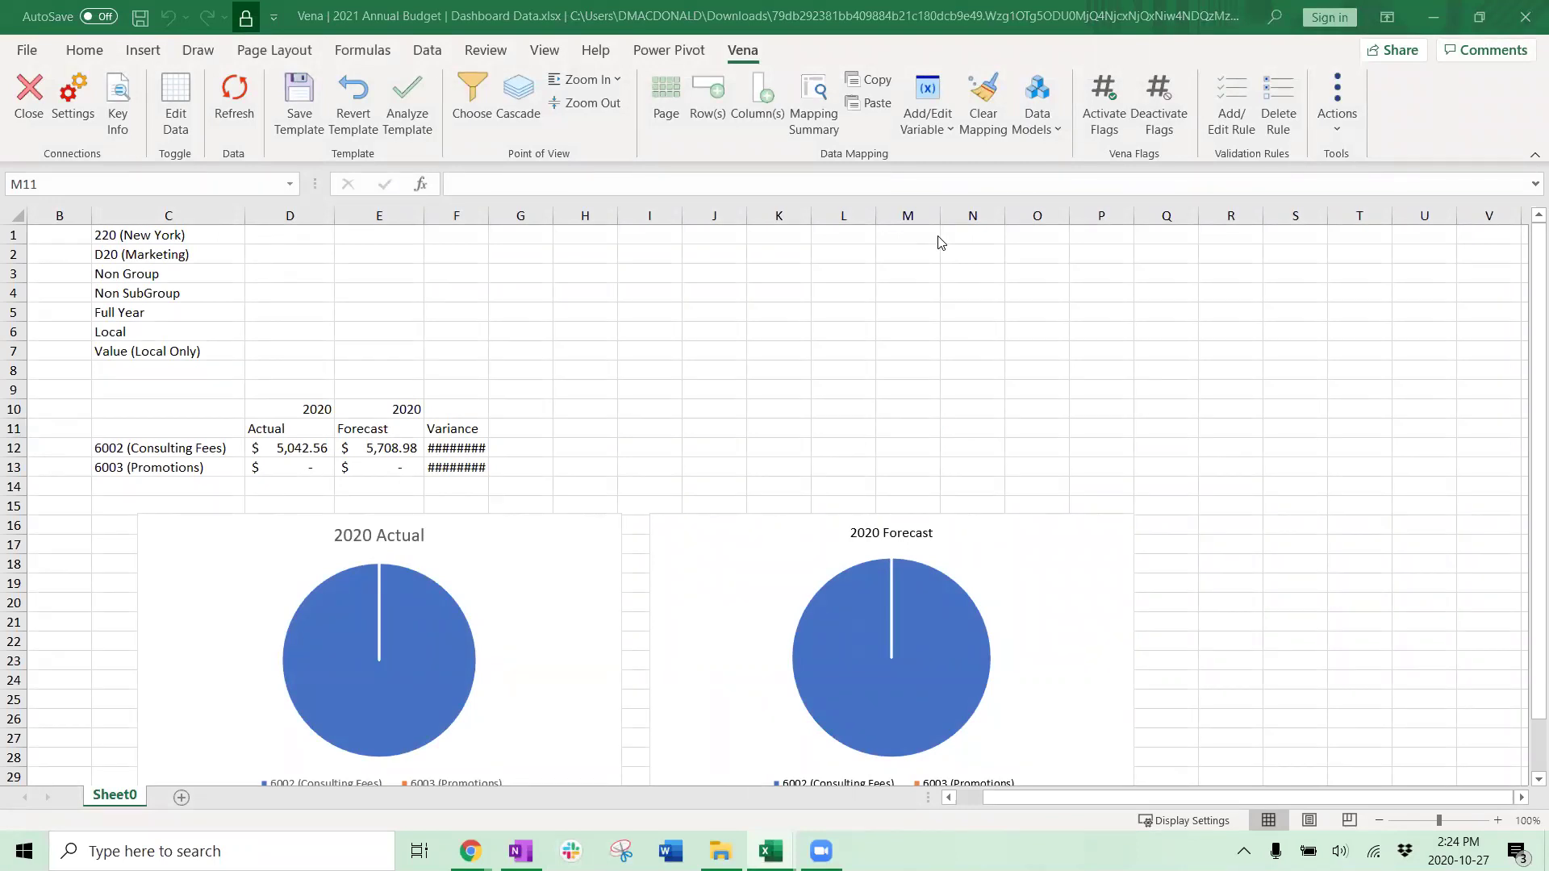
# Step: Return to Vena in the browser, close the TEST+PRESENTATION.pptx page options, and open the Integration Content folder under Reports
pyautogui.moveTo(470, 851)
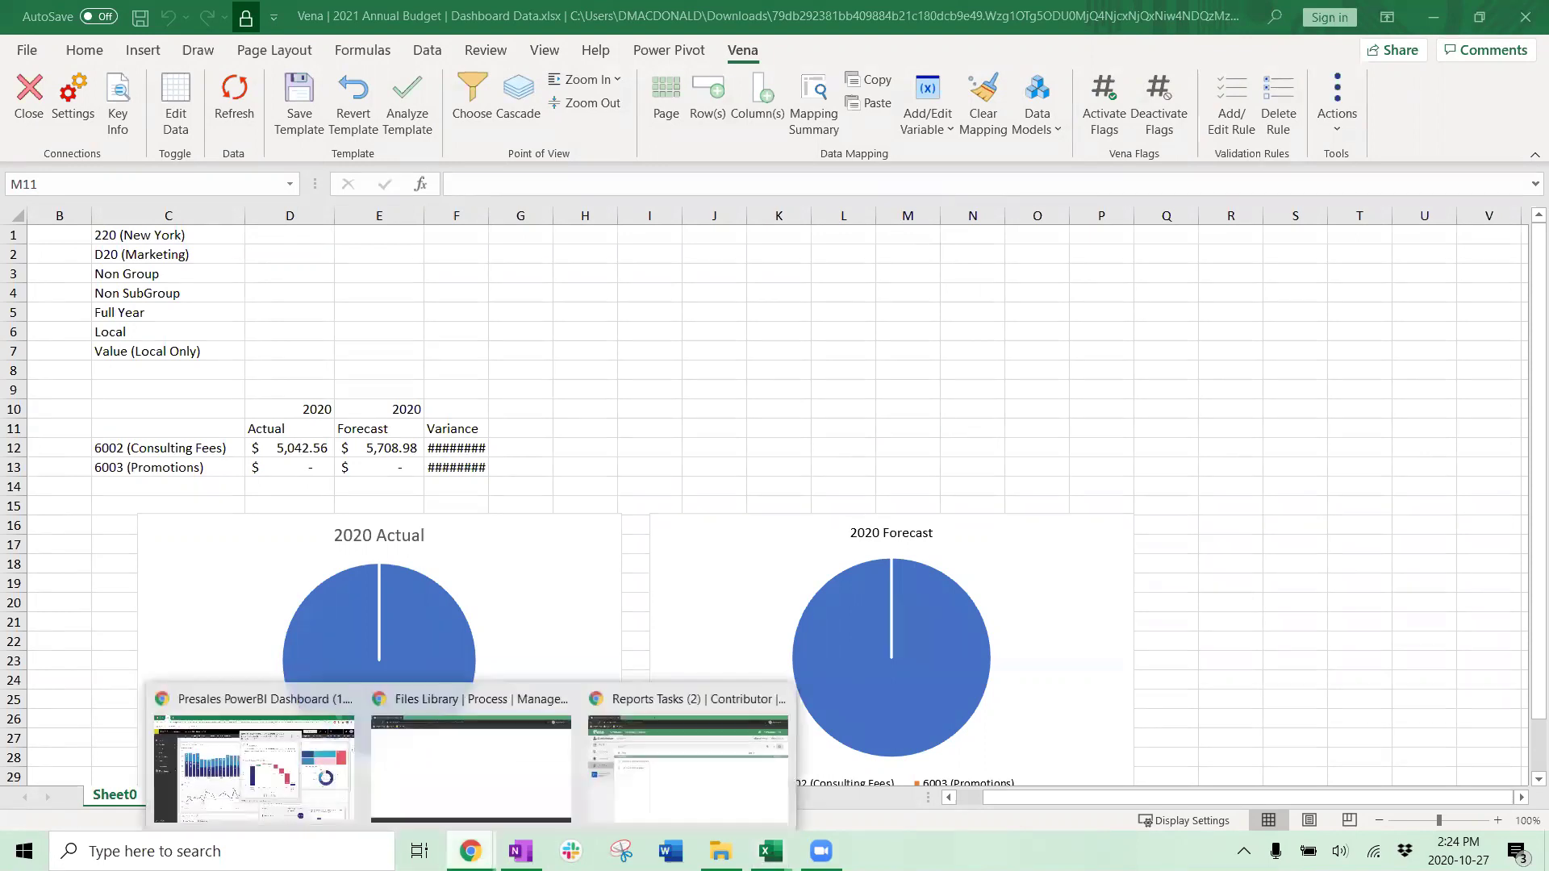
pyautogui.click(526, 791)
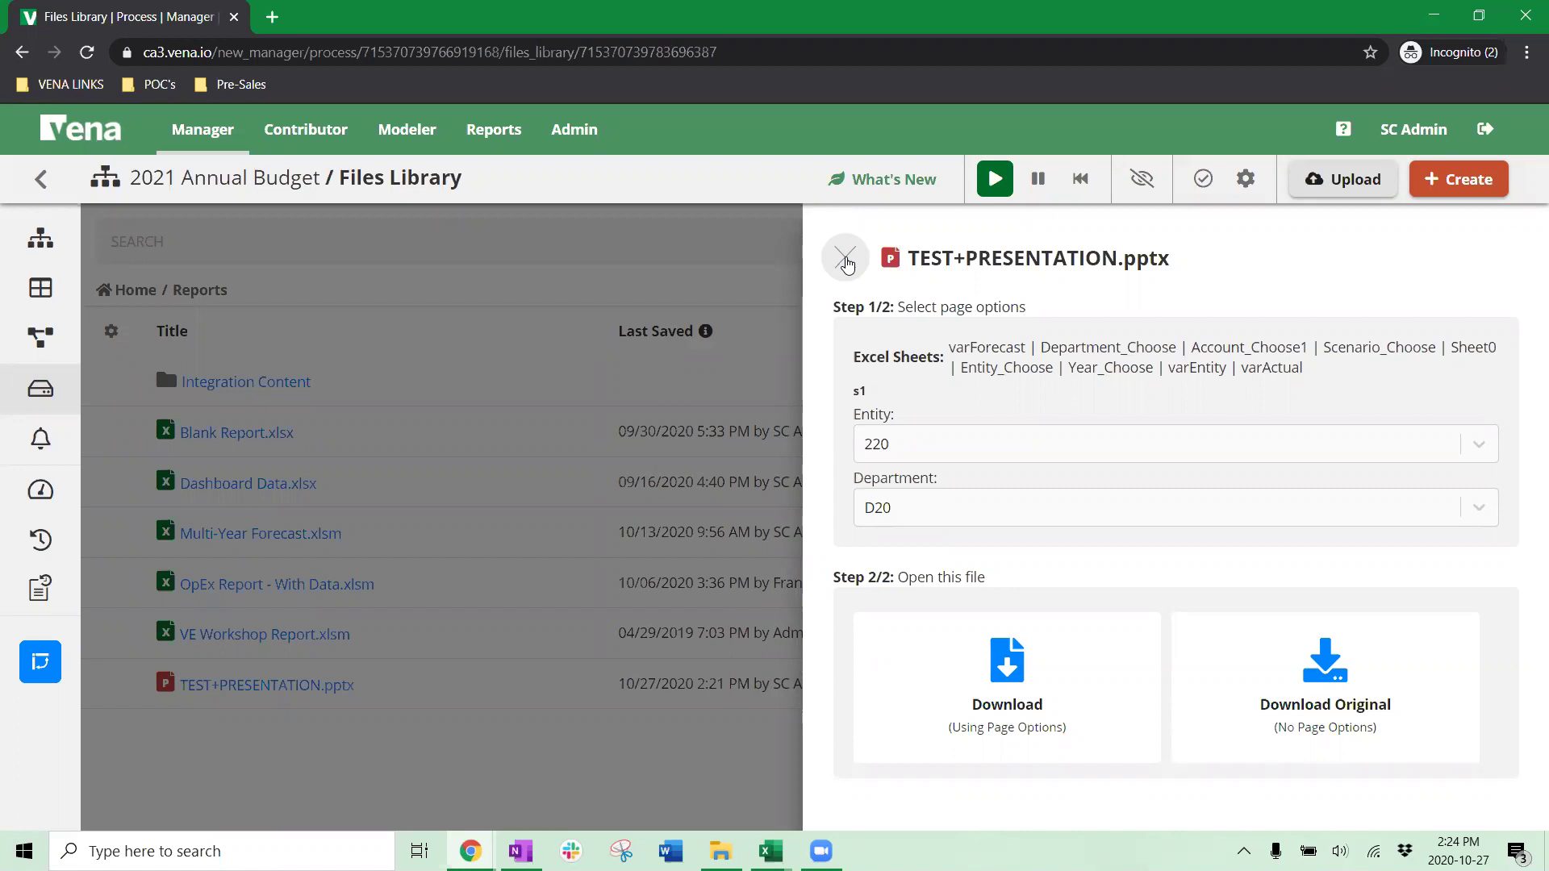
pyautogui.click(846, 261)
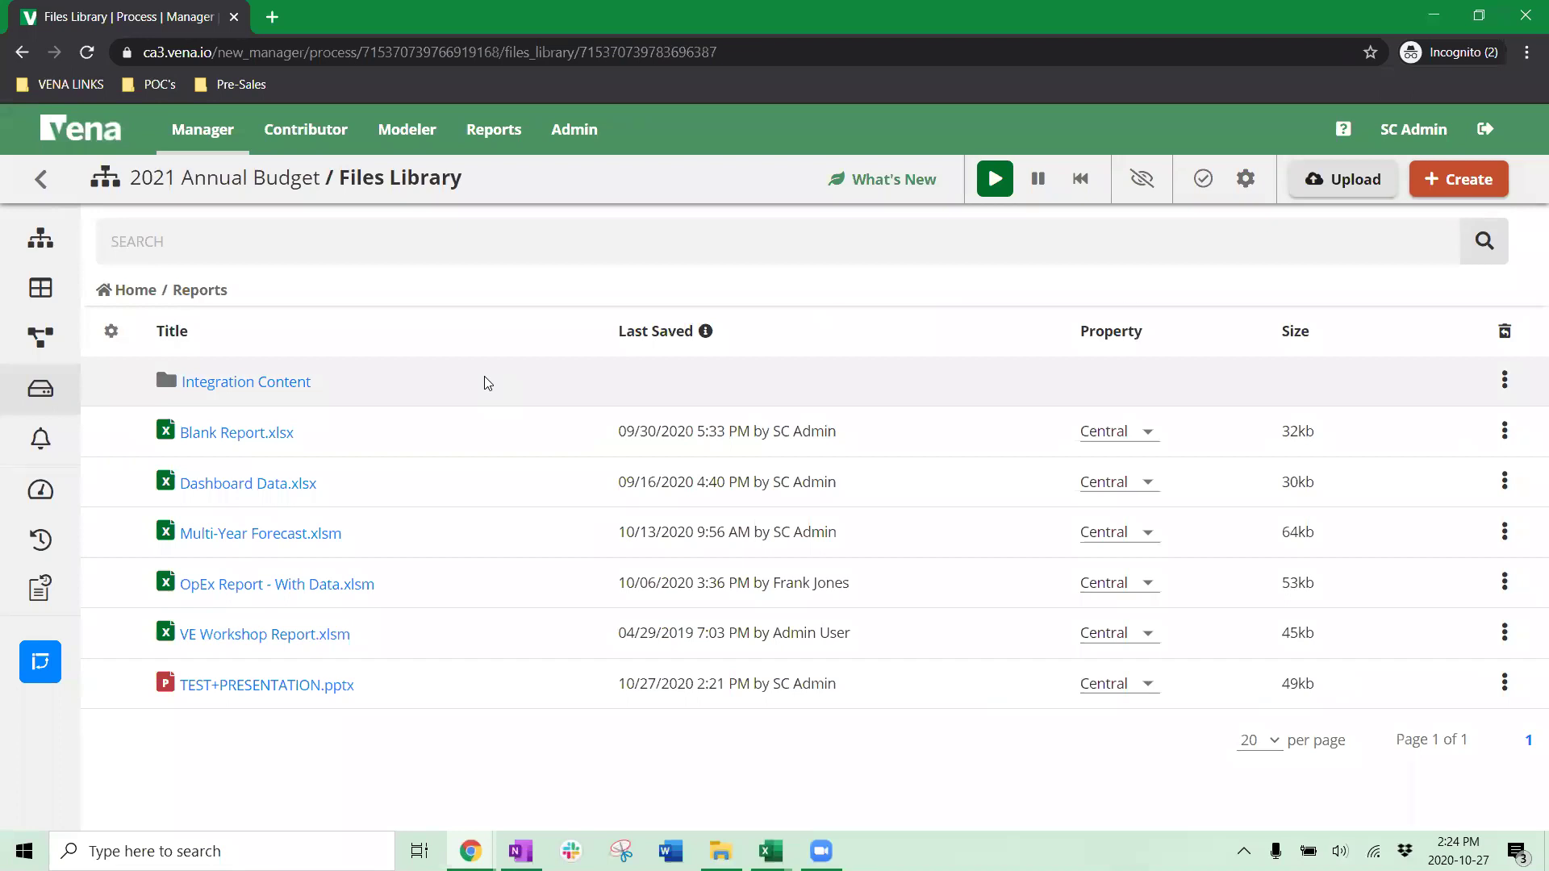
pyautogui.click(266, 384)
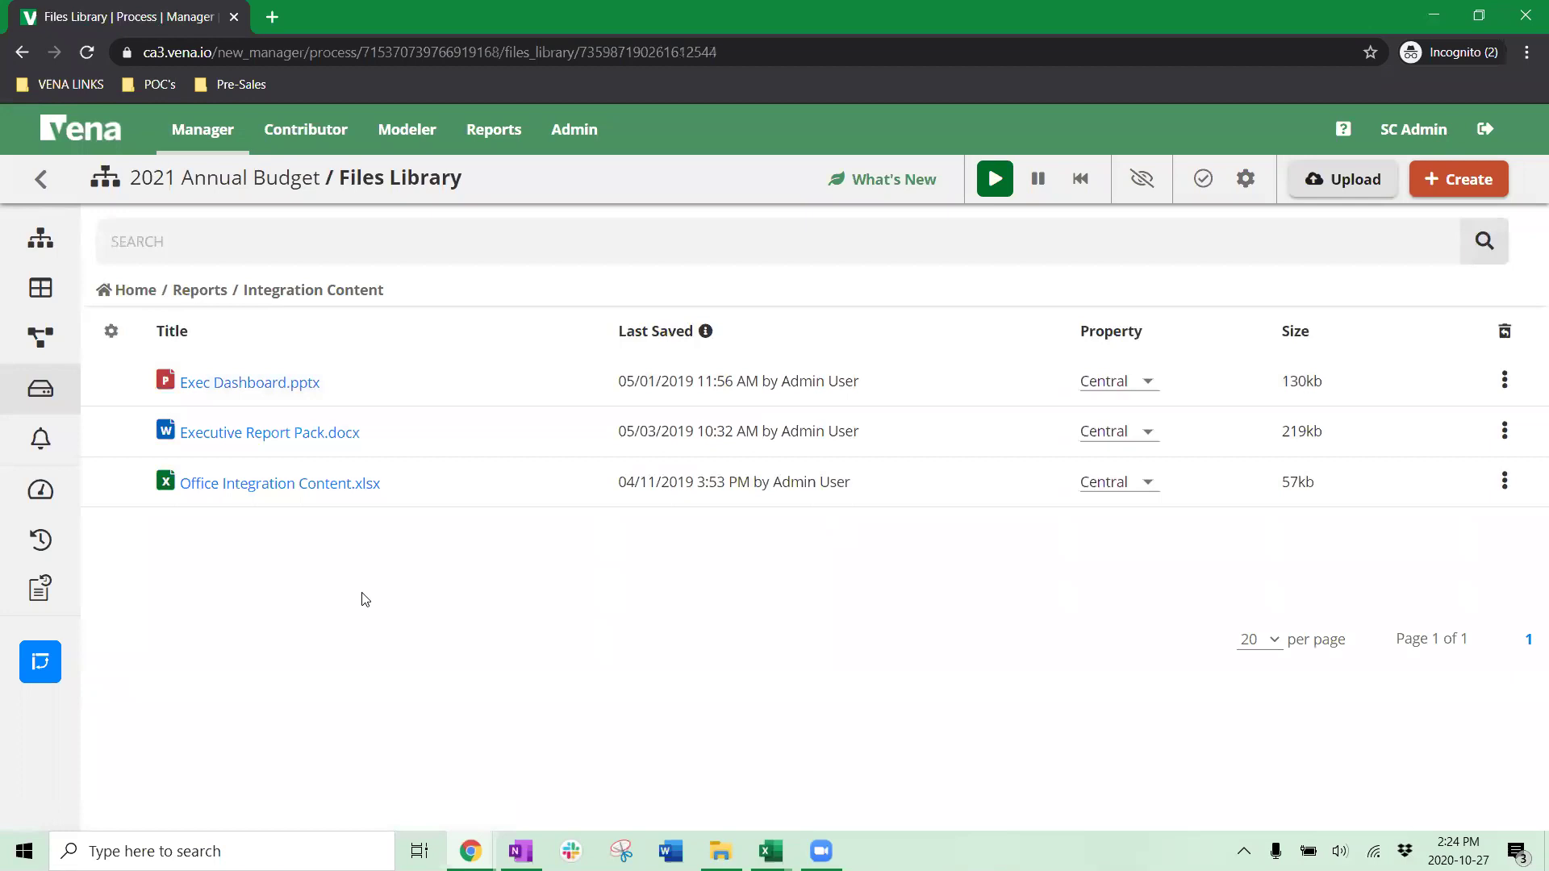